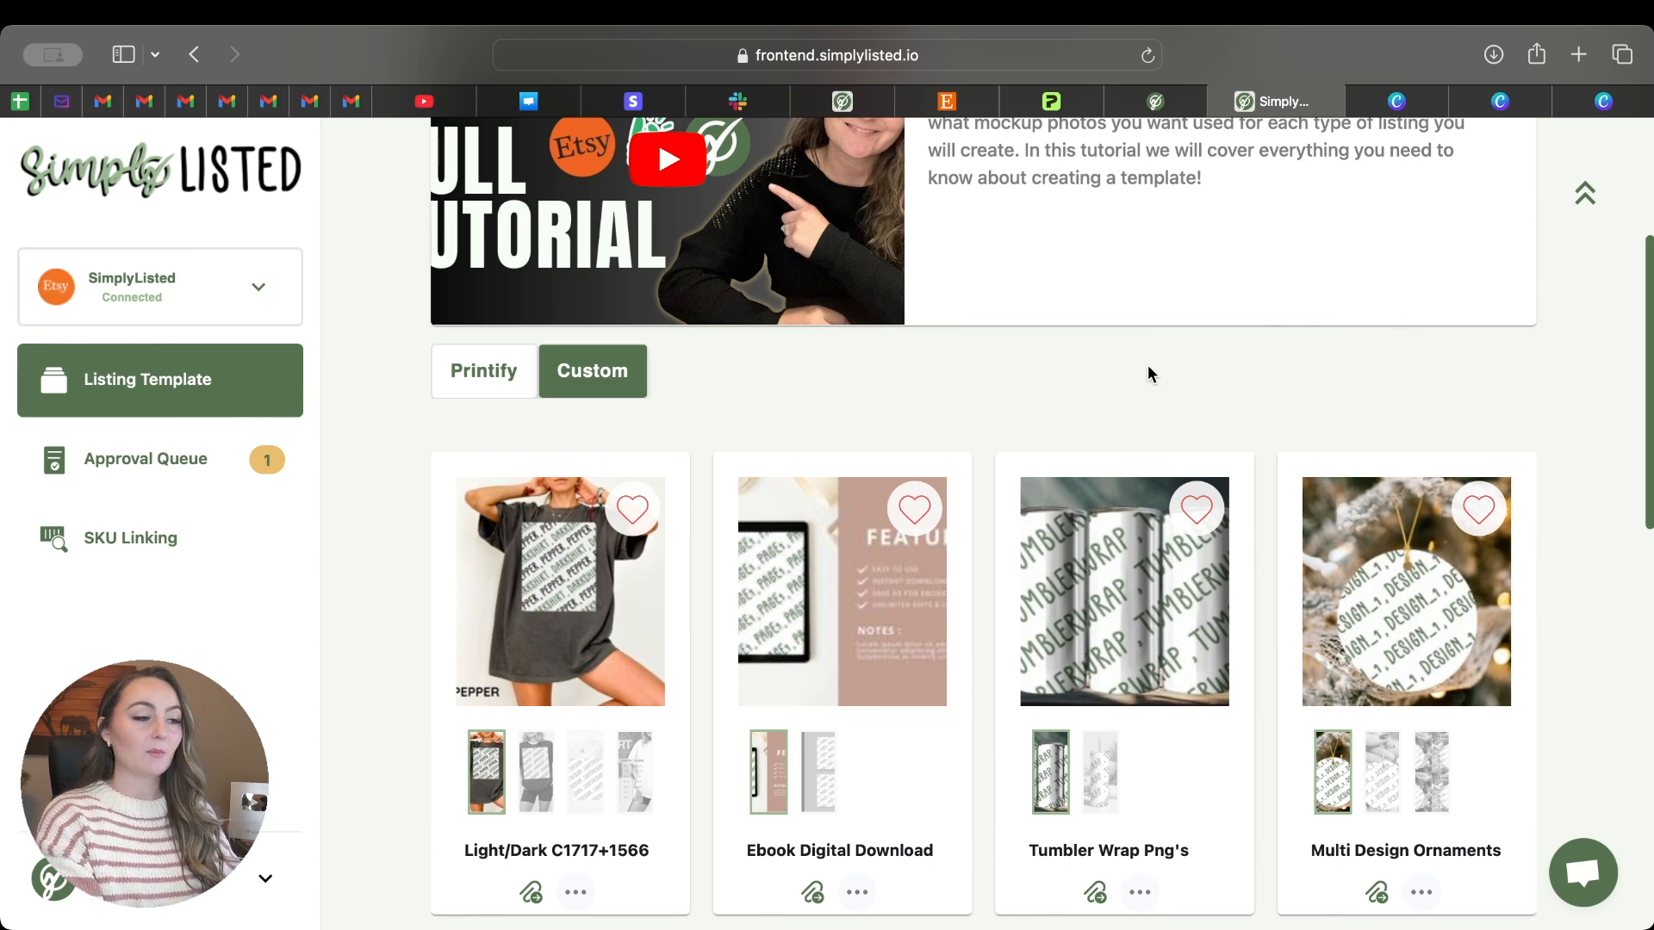
- Start a new listing template with Custom Templates as the production partner
{"action": "left_click", "coordinate": [926, 602]}
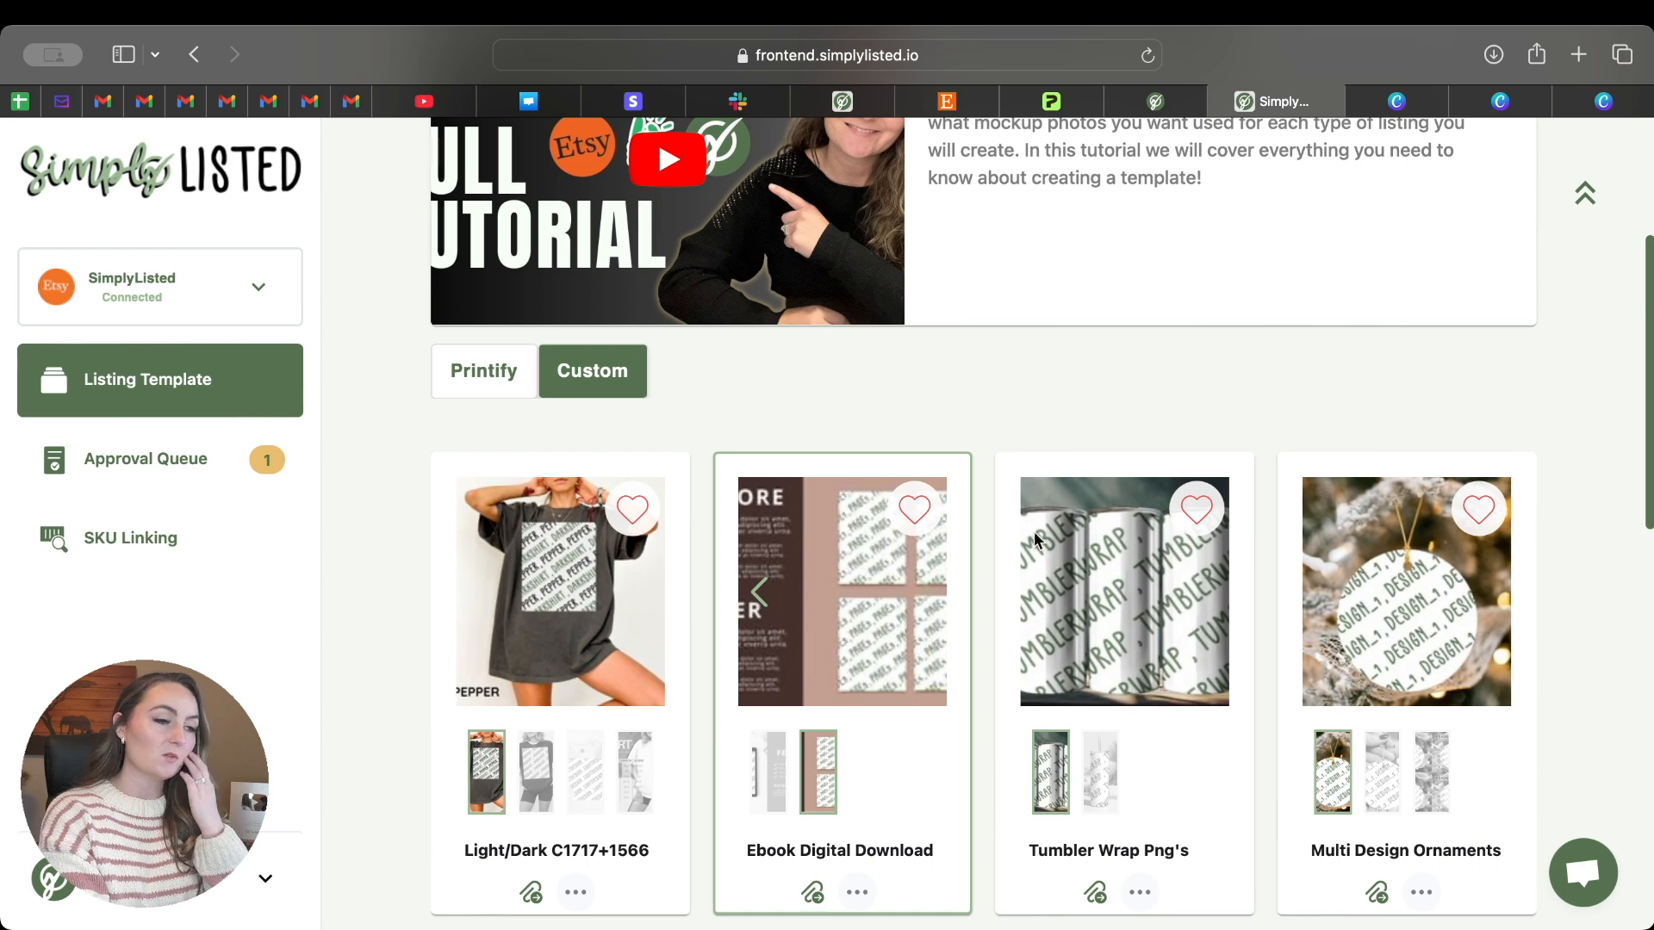
{"action": "scroll", "coordinate": [1418, 391], "scroll_direction": "up", "scroll_amount": 5}
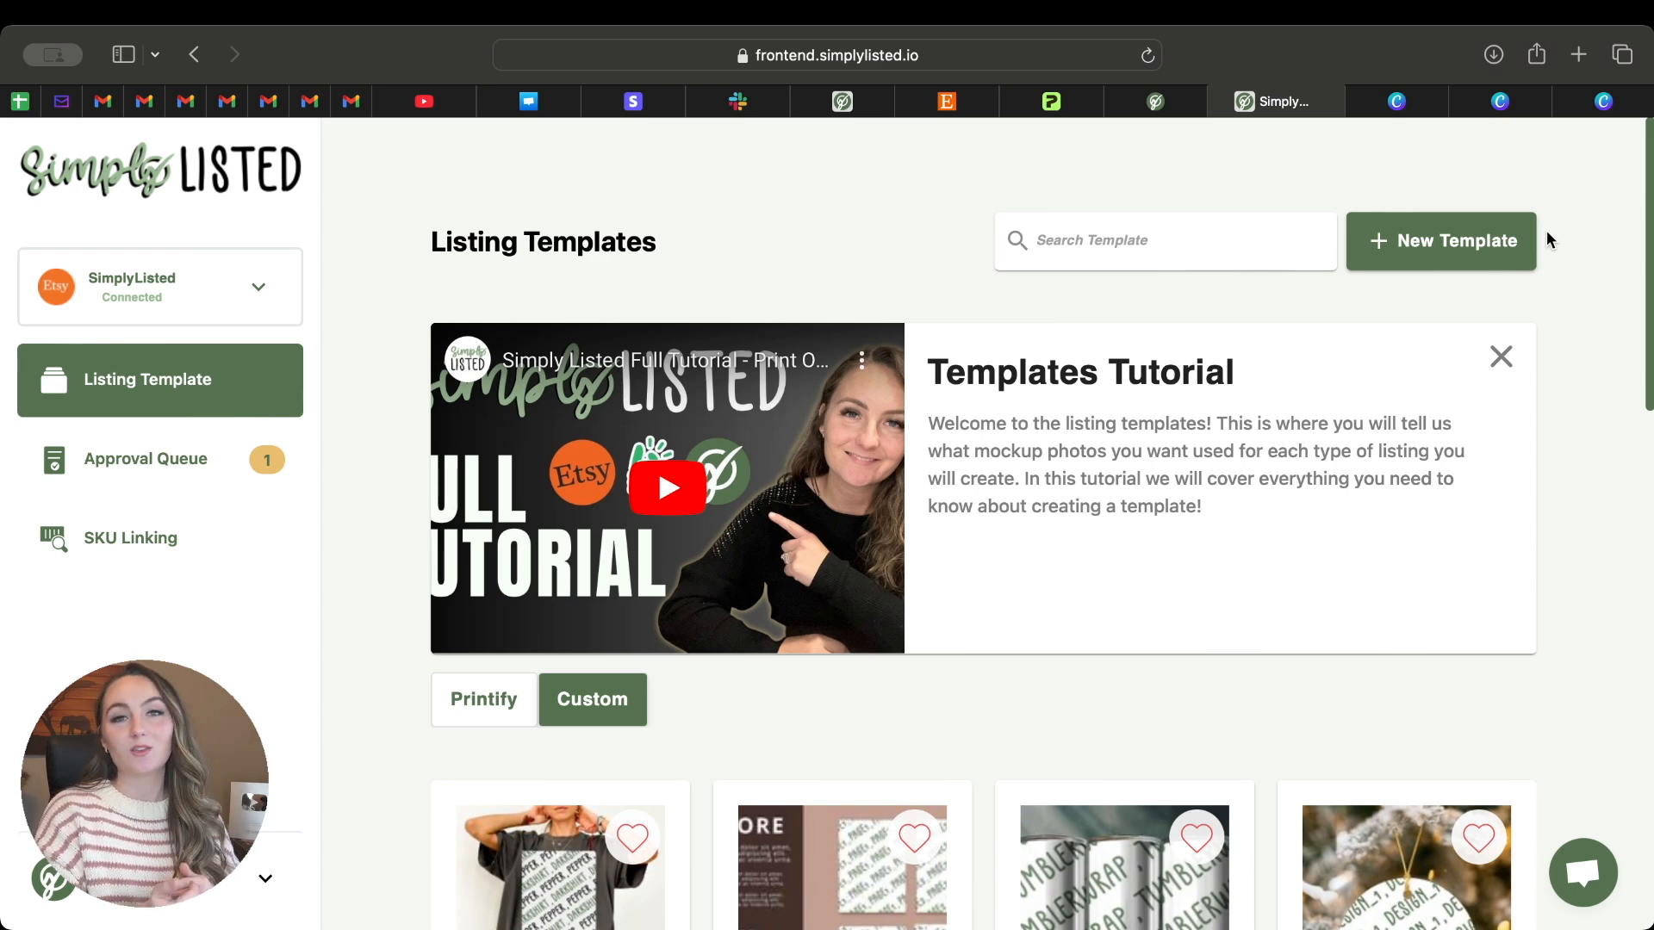
{"action": "left_click", "coordinate": [1483, 240]}
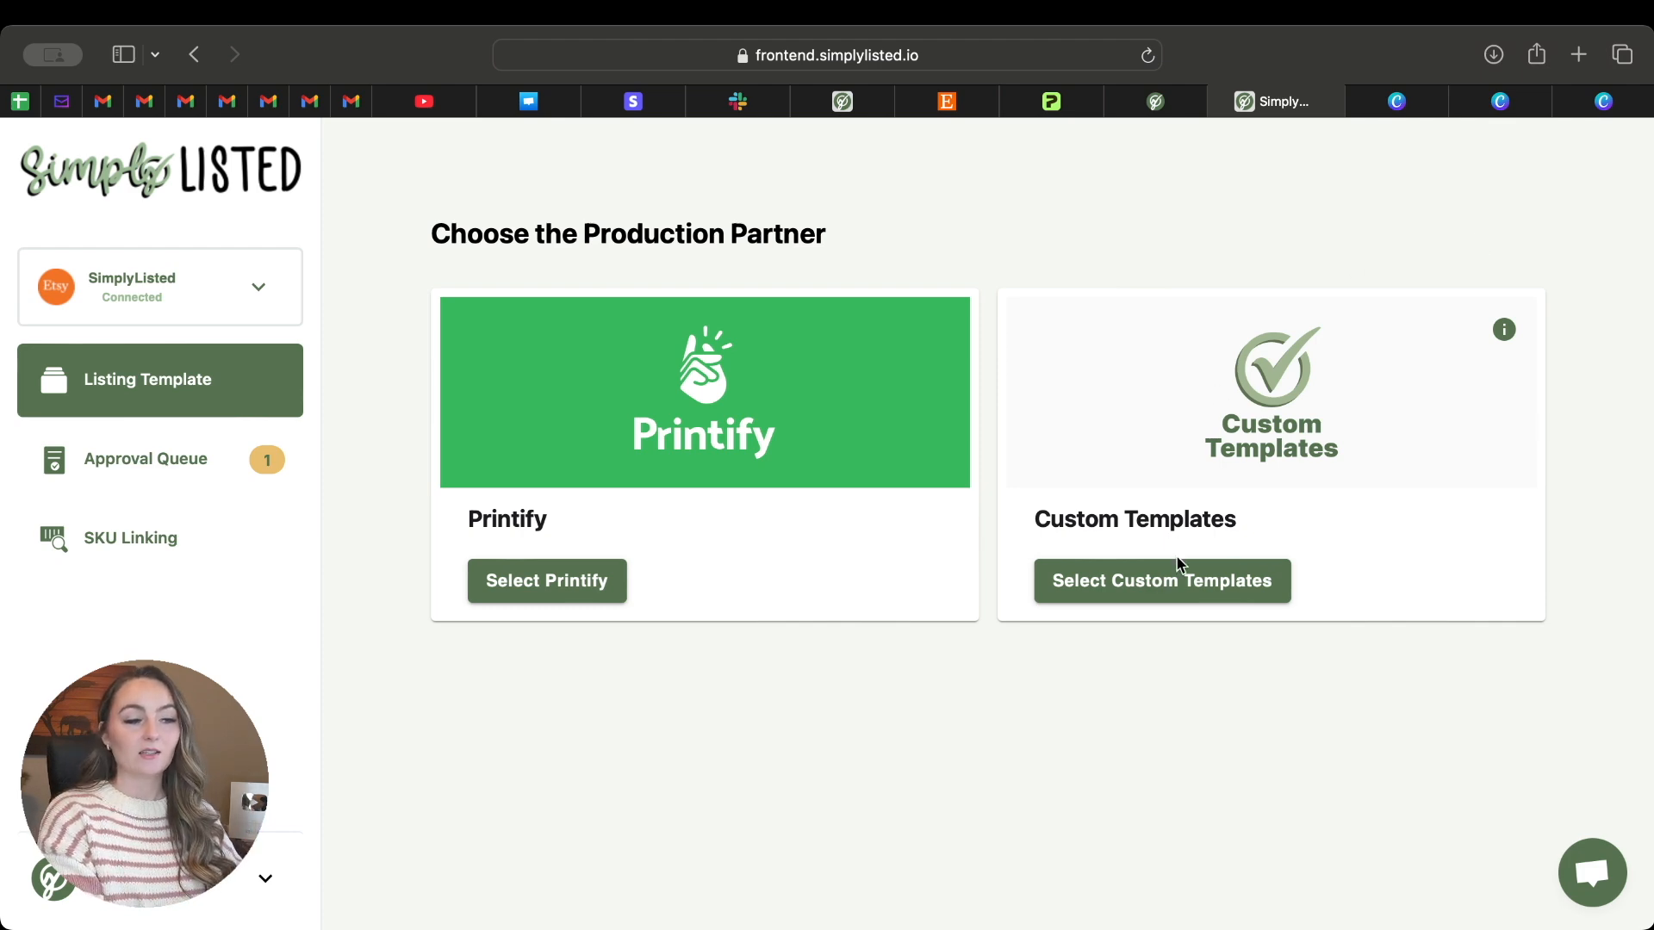
{"action": "left_click", "coordinate": [1197, 582]}
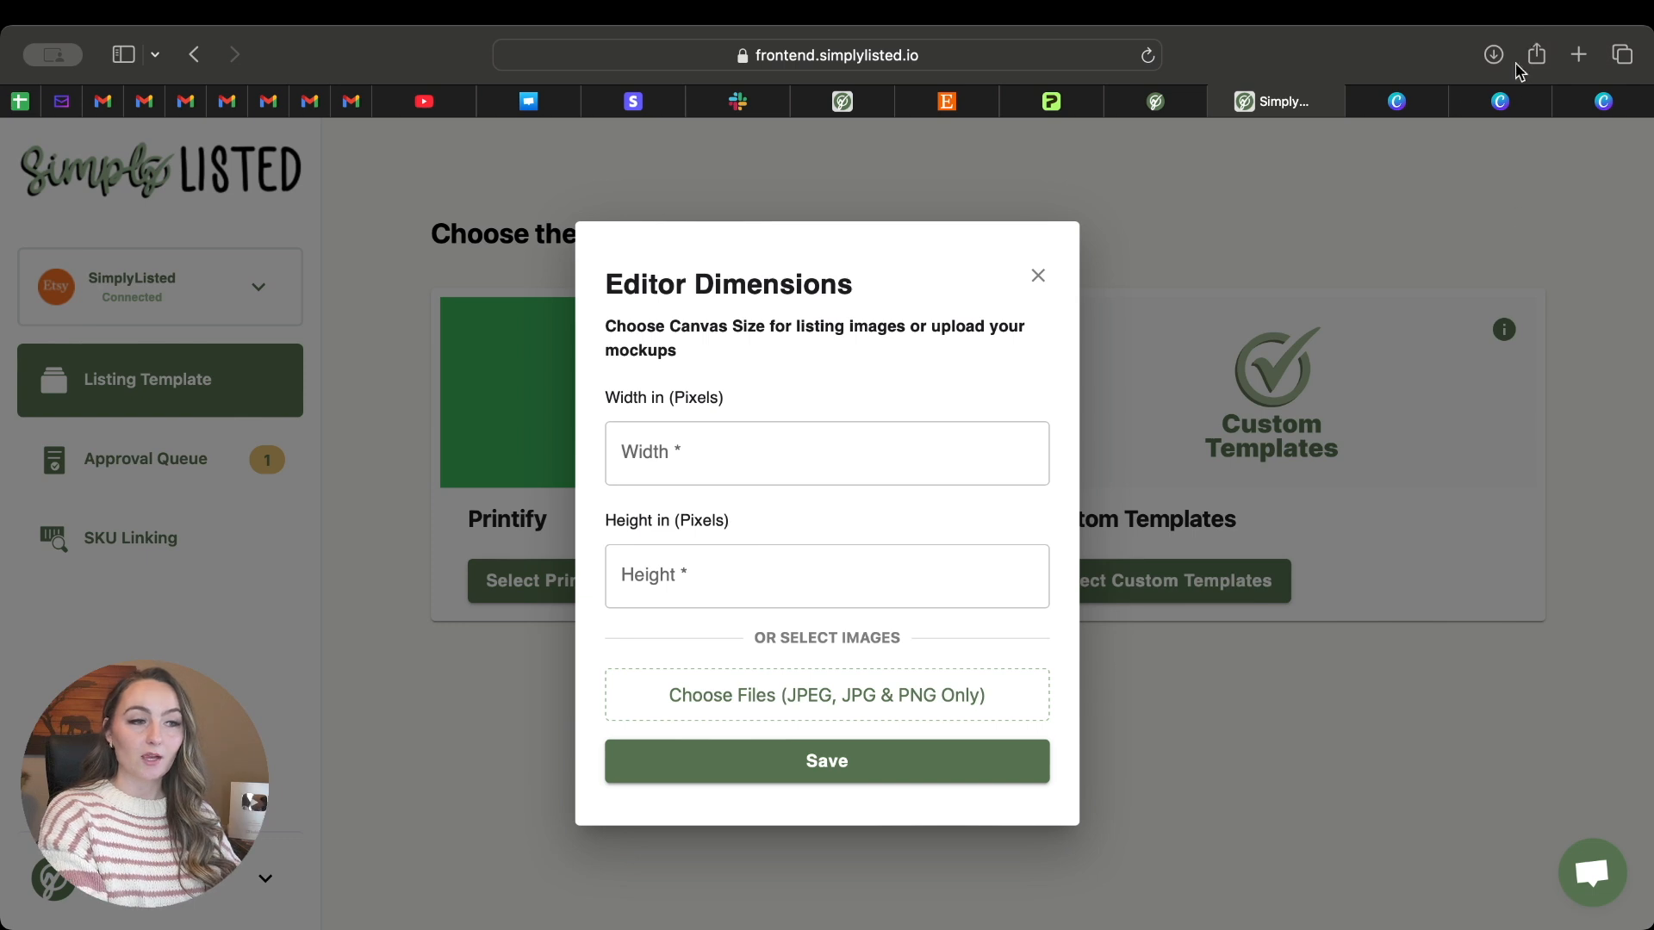
- Switch to the Digital Download design in Canva, examine its tumbler mockups and information pages, and return to Simply Listed
{"action": "mouse_move", "coordinate": [1514, 115]}
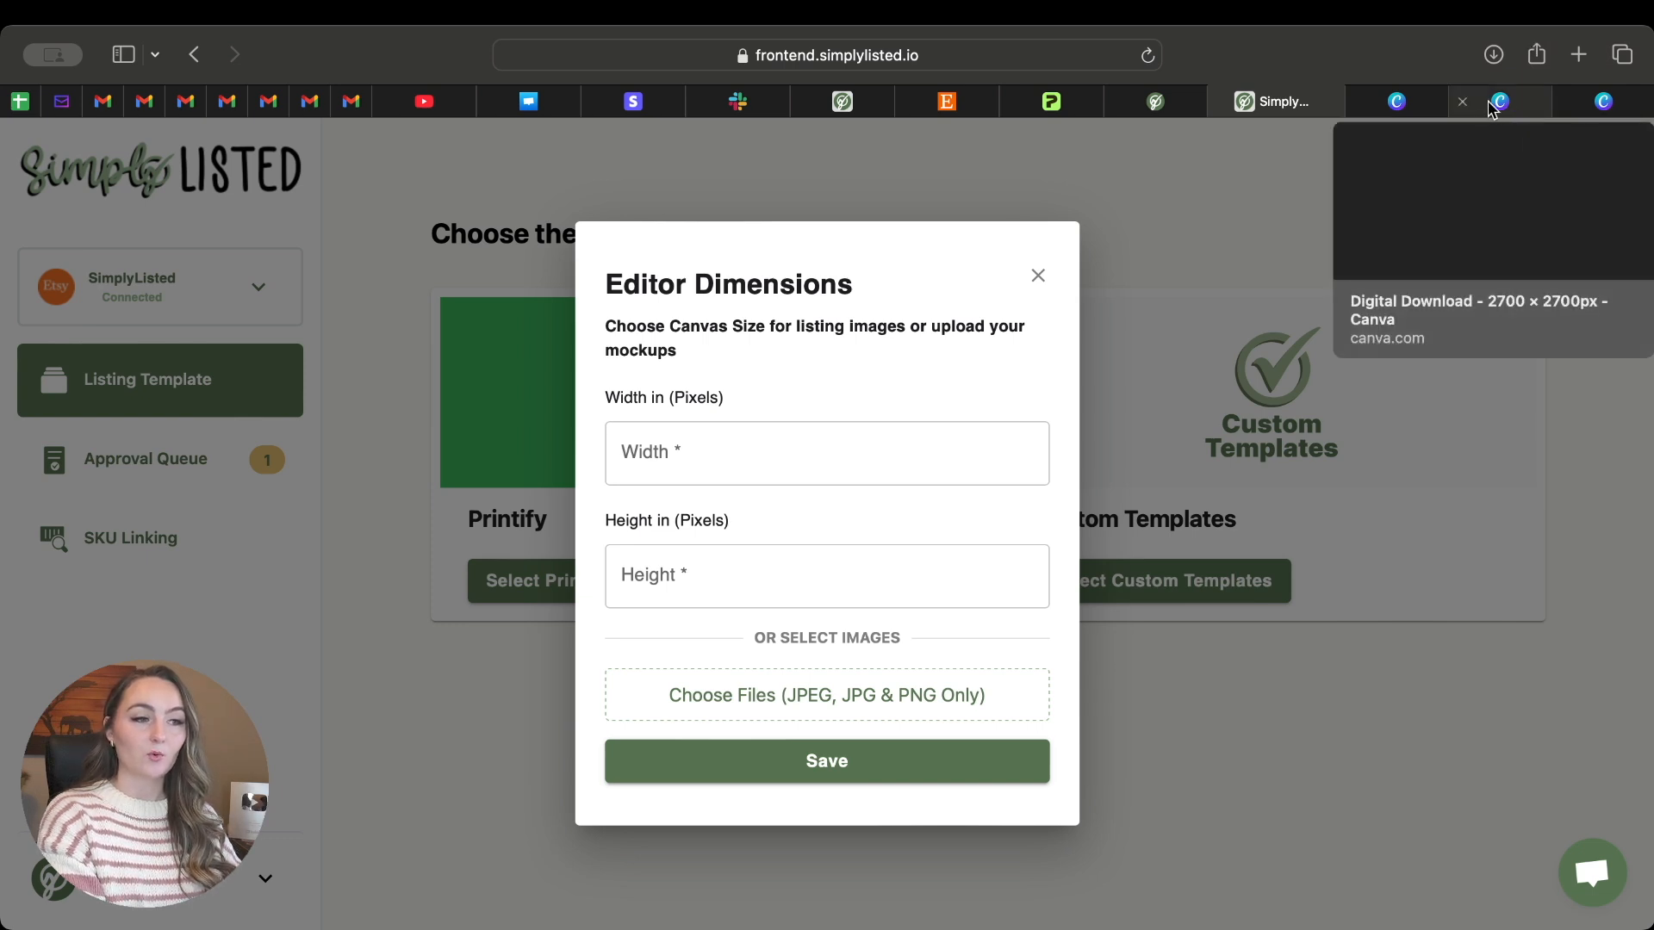
{"action": "left_click", "coordinate": [1503, 105]}
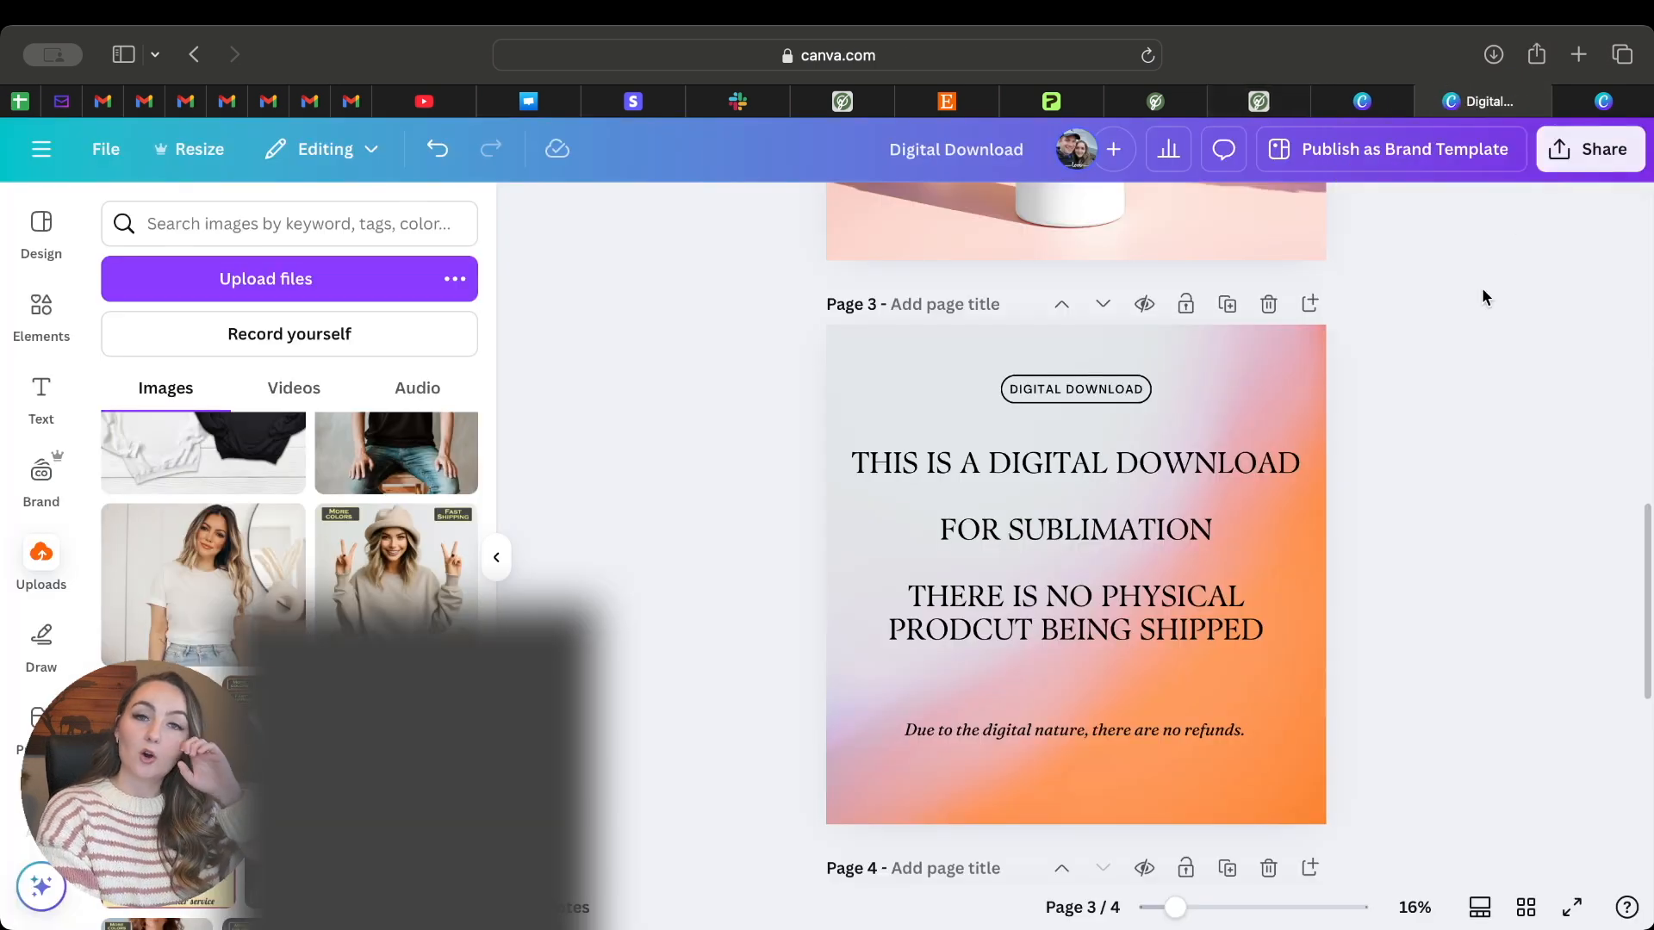
{"action": "scroll", "coordinate": [1436, 502], "scroll_direction": "up", "scroll_amount": 10}
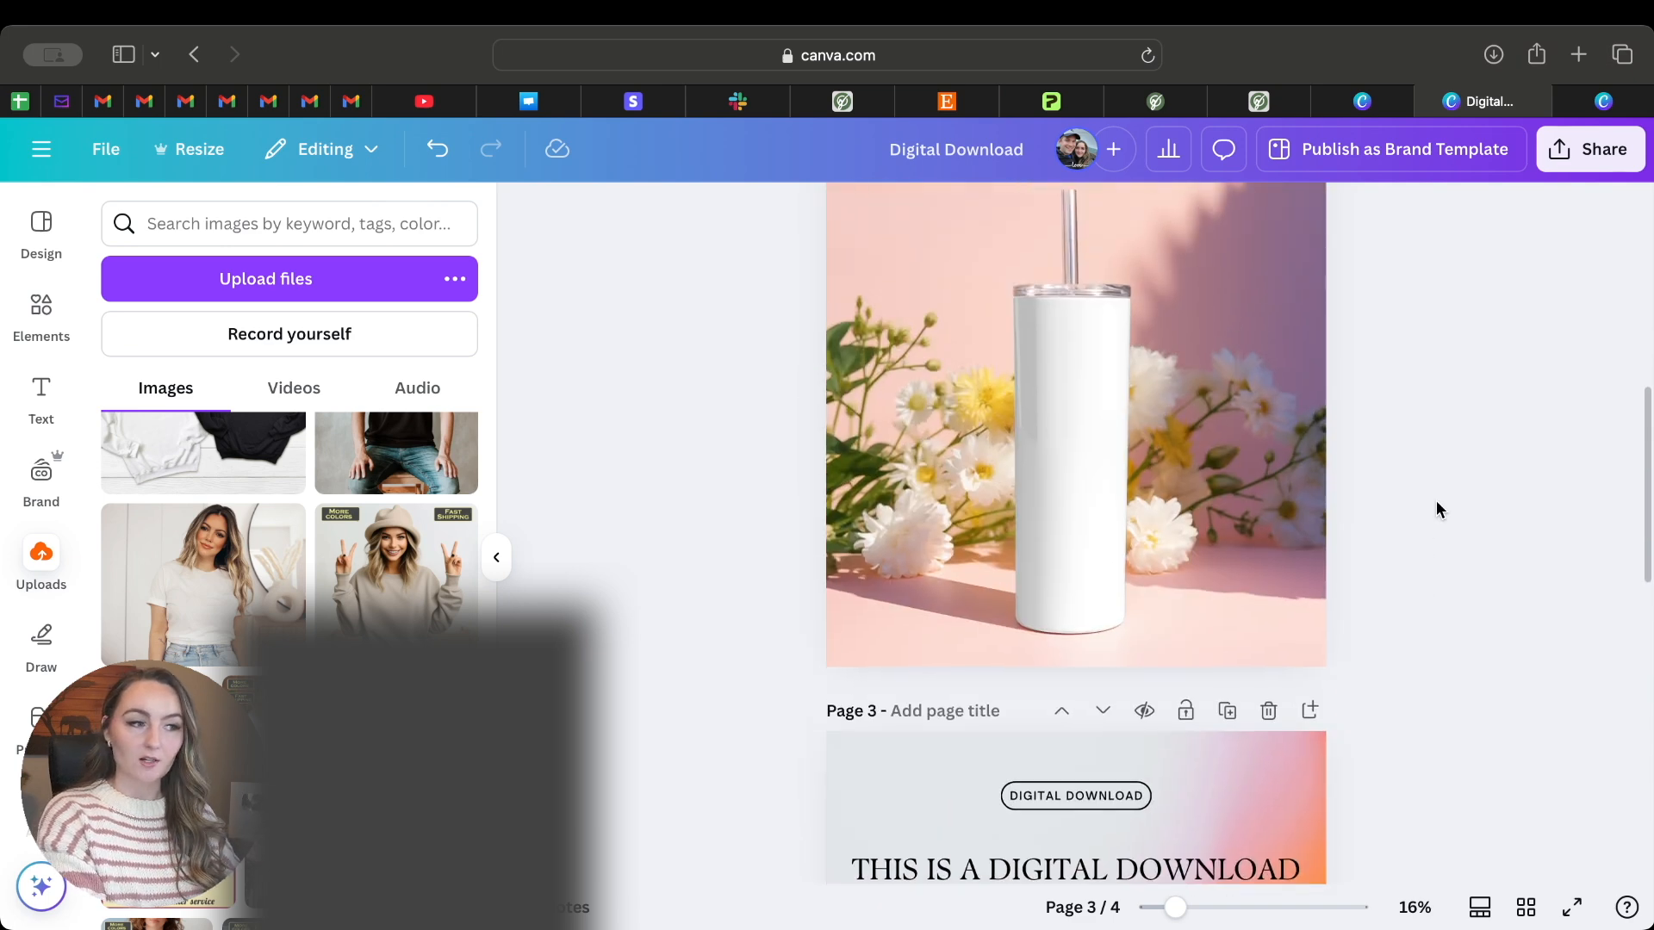
{"action": "scroll", "coordinate": [1436, 502], "scroll_direction": "up", "scroll_amount": 5}
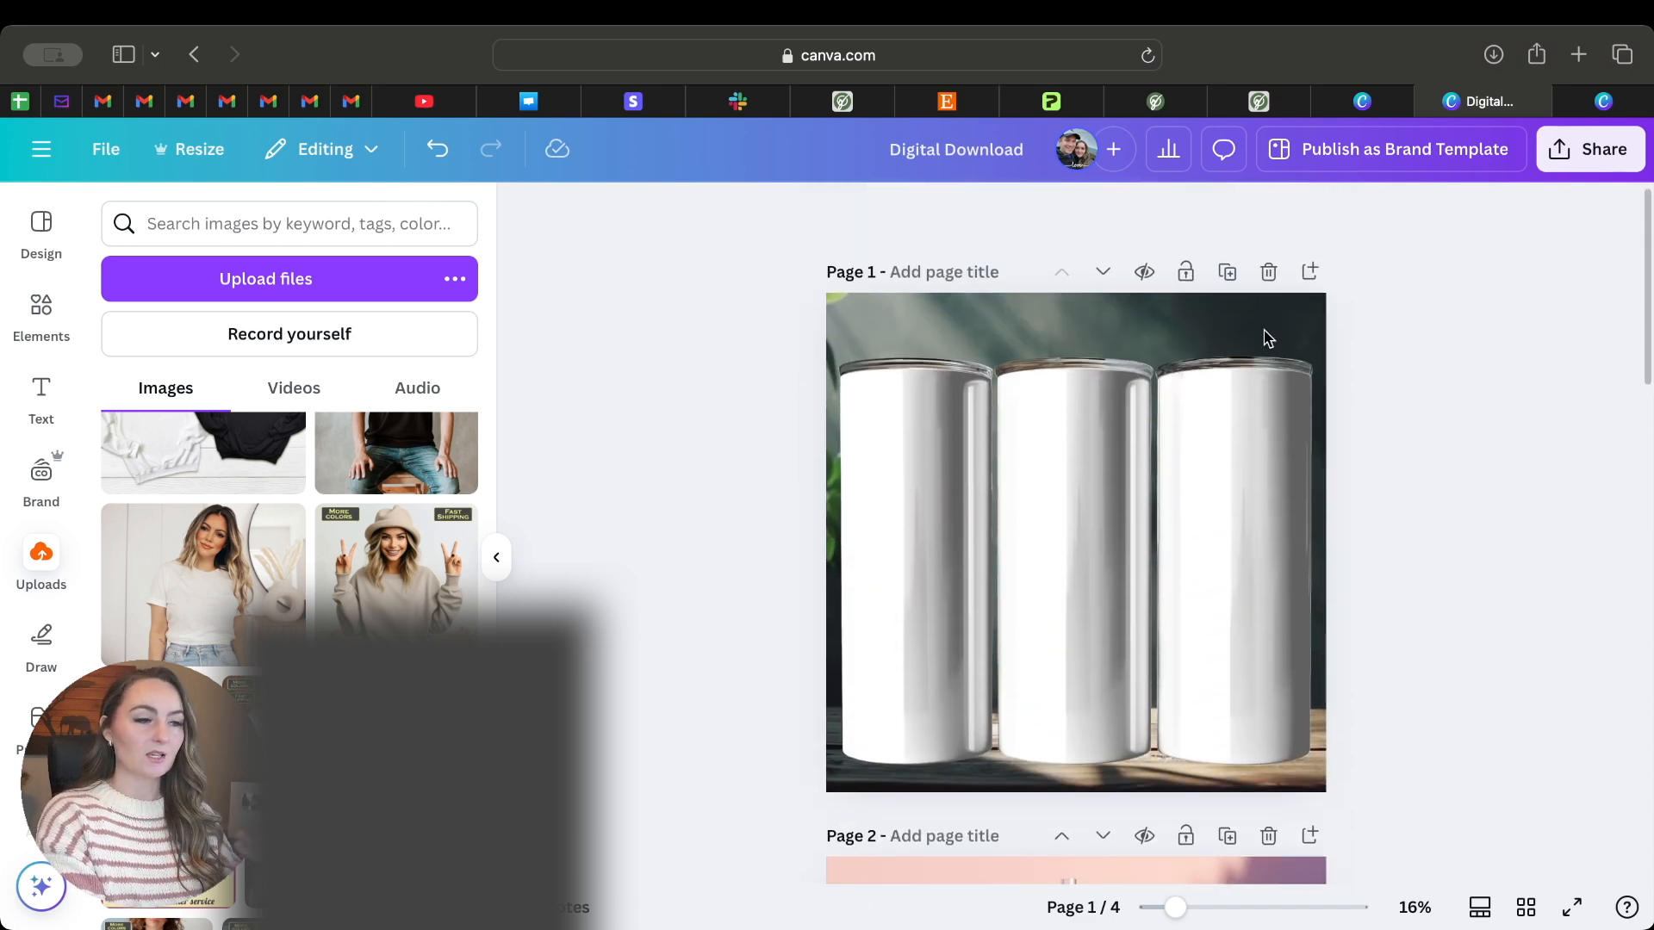
{"action": "scroll", "coordinate": [1504, 581], "scroll_direction": "down", "scroll_amount": 10}
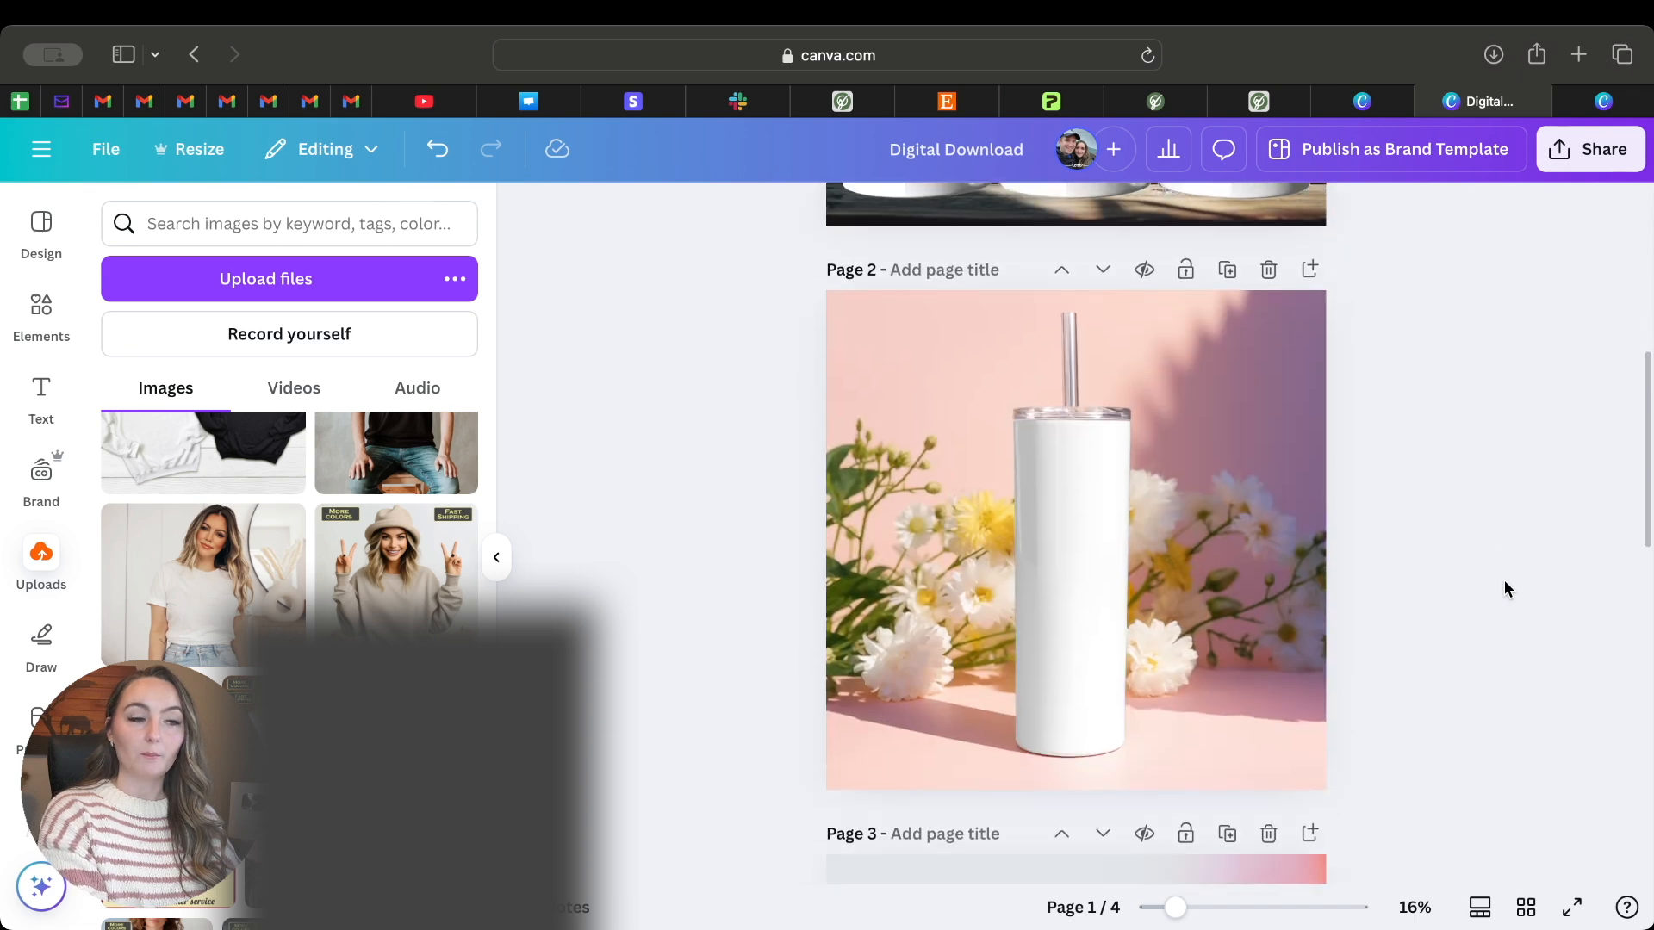
{"action": "scroll", "coordinate": [1505, 589], "scroll_direction": "down", "scroll_amount": 4}
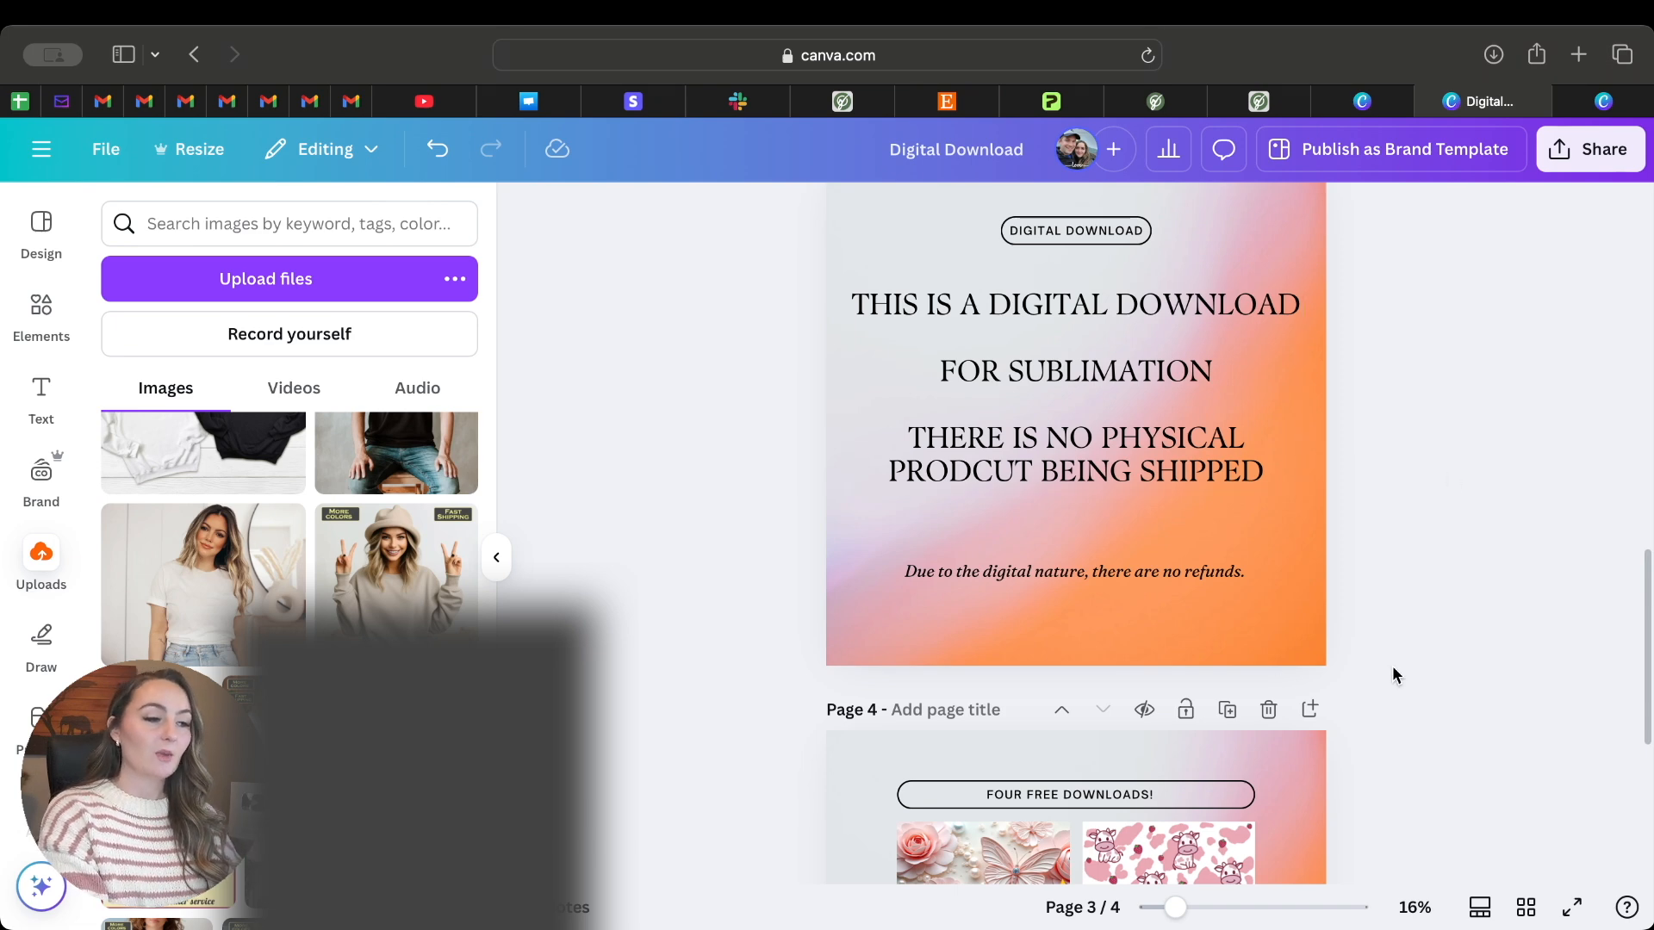
{"action": "scroll", "coordinate": [1396, 676], "scroll_direction": "down", "scroll_amount": 5}
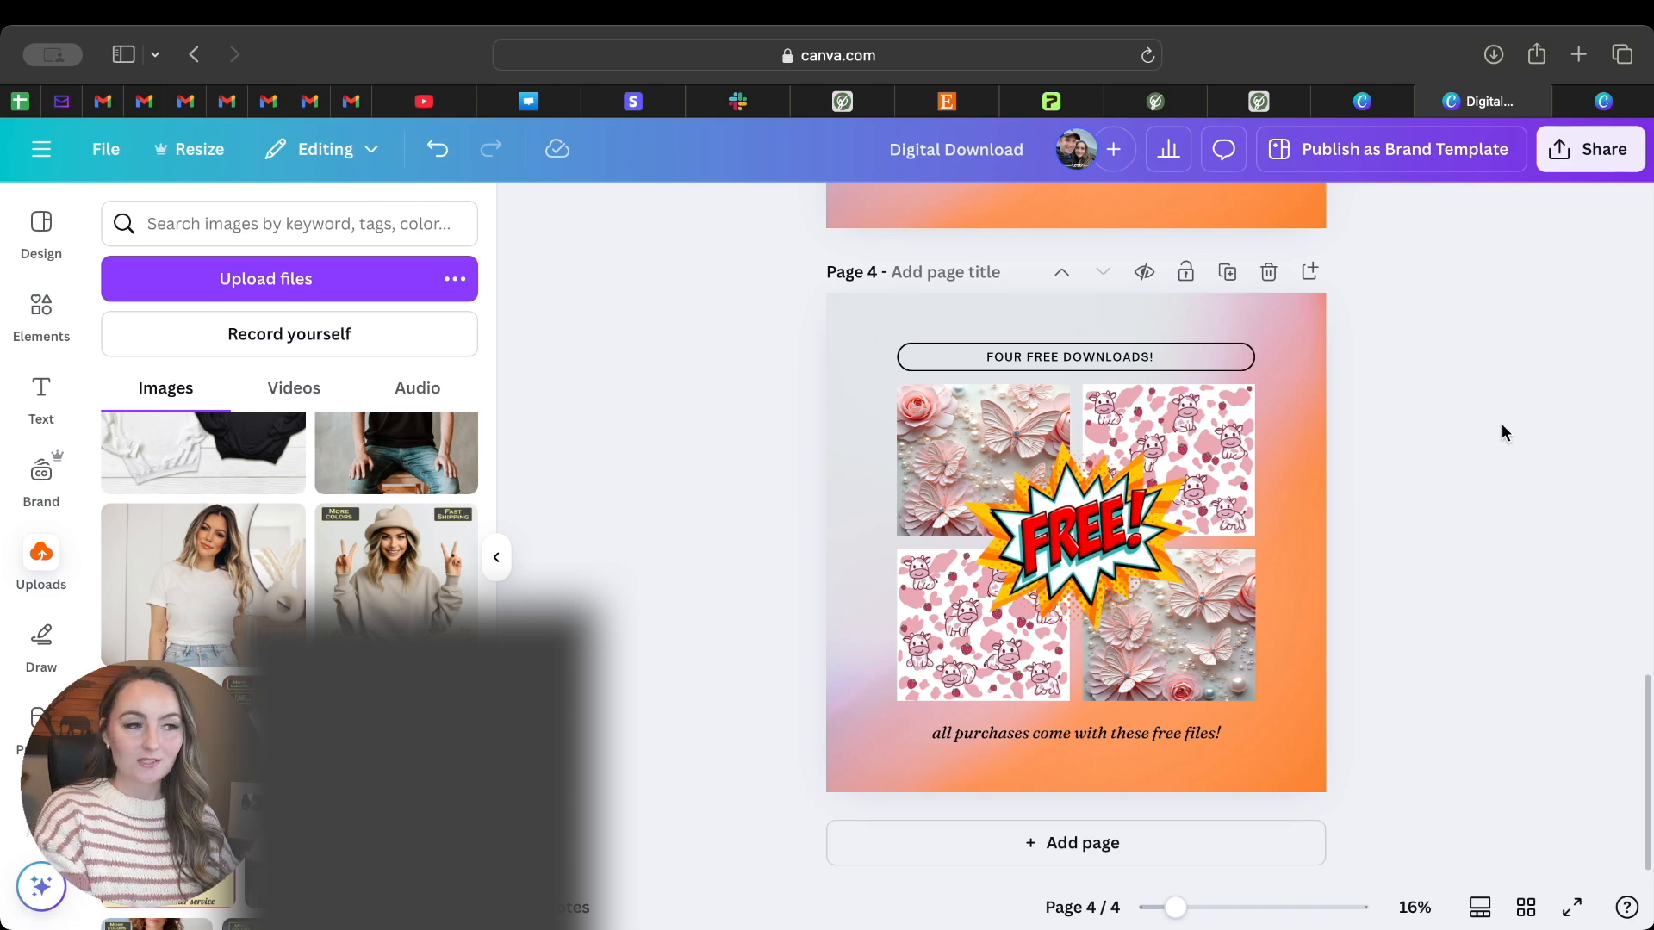
{"action": "left_click", "coordinate": [1266, 101]}
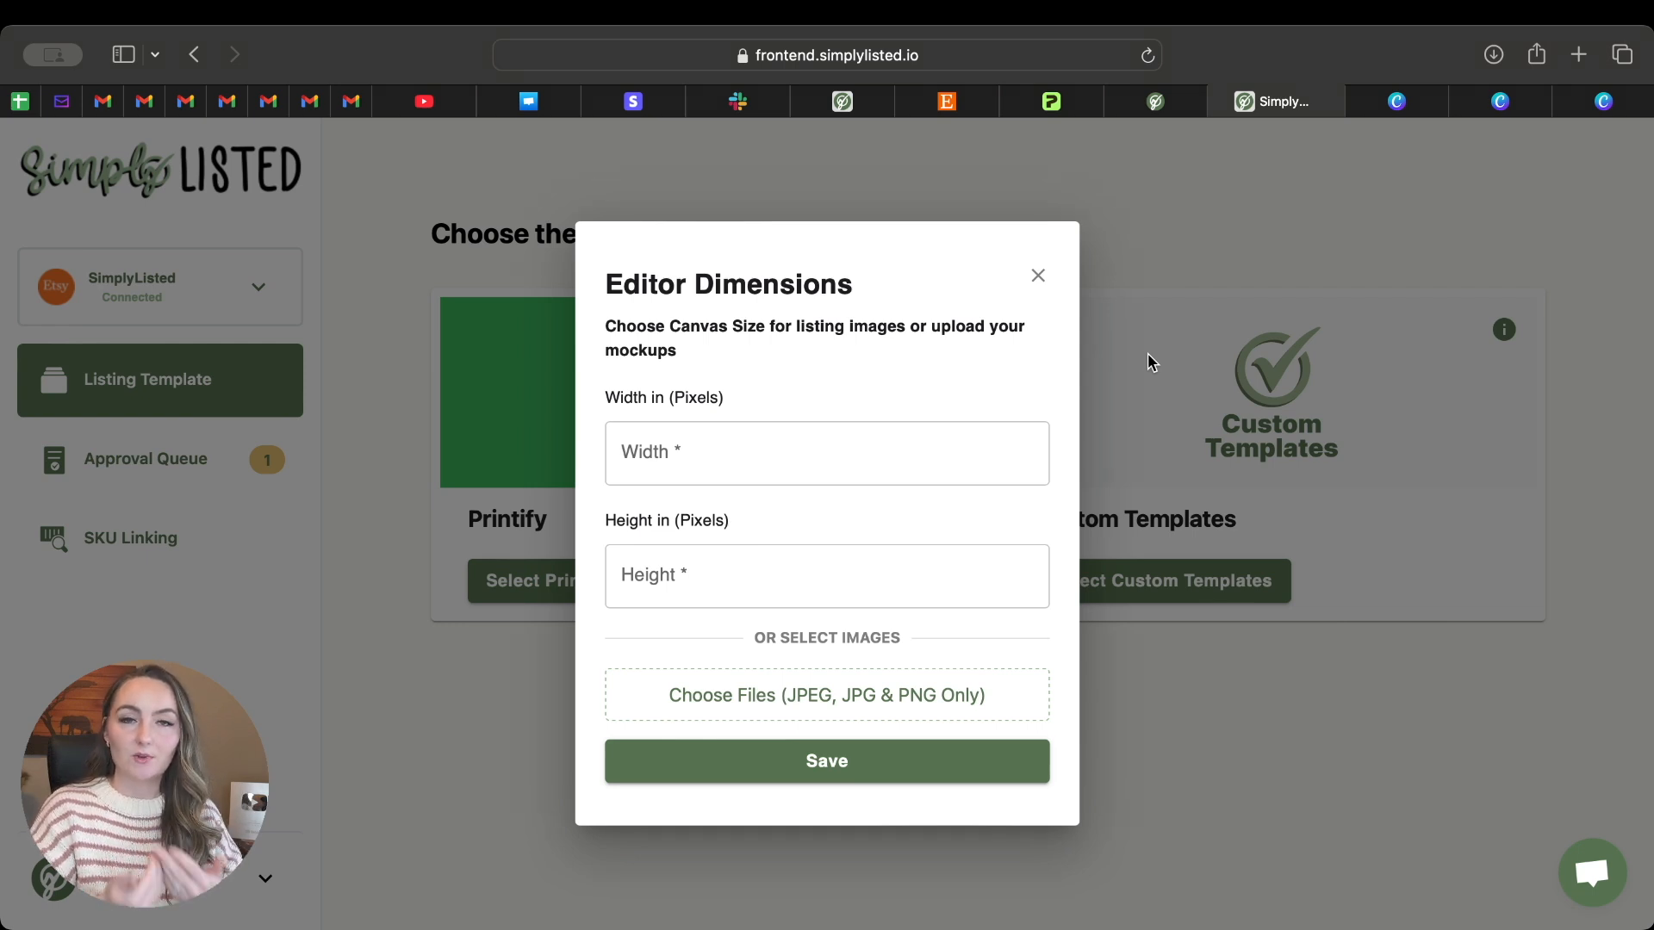
- Switch to Etsy Shop Manager and review the Tumbler Listing Template draft's photos, description, core details, category and tags
{"action": "left_click", "coordinate": [968, 101]}
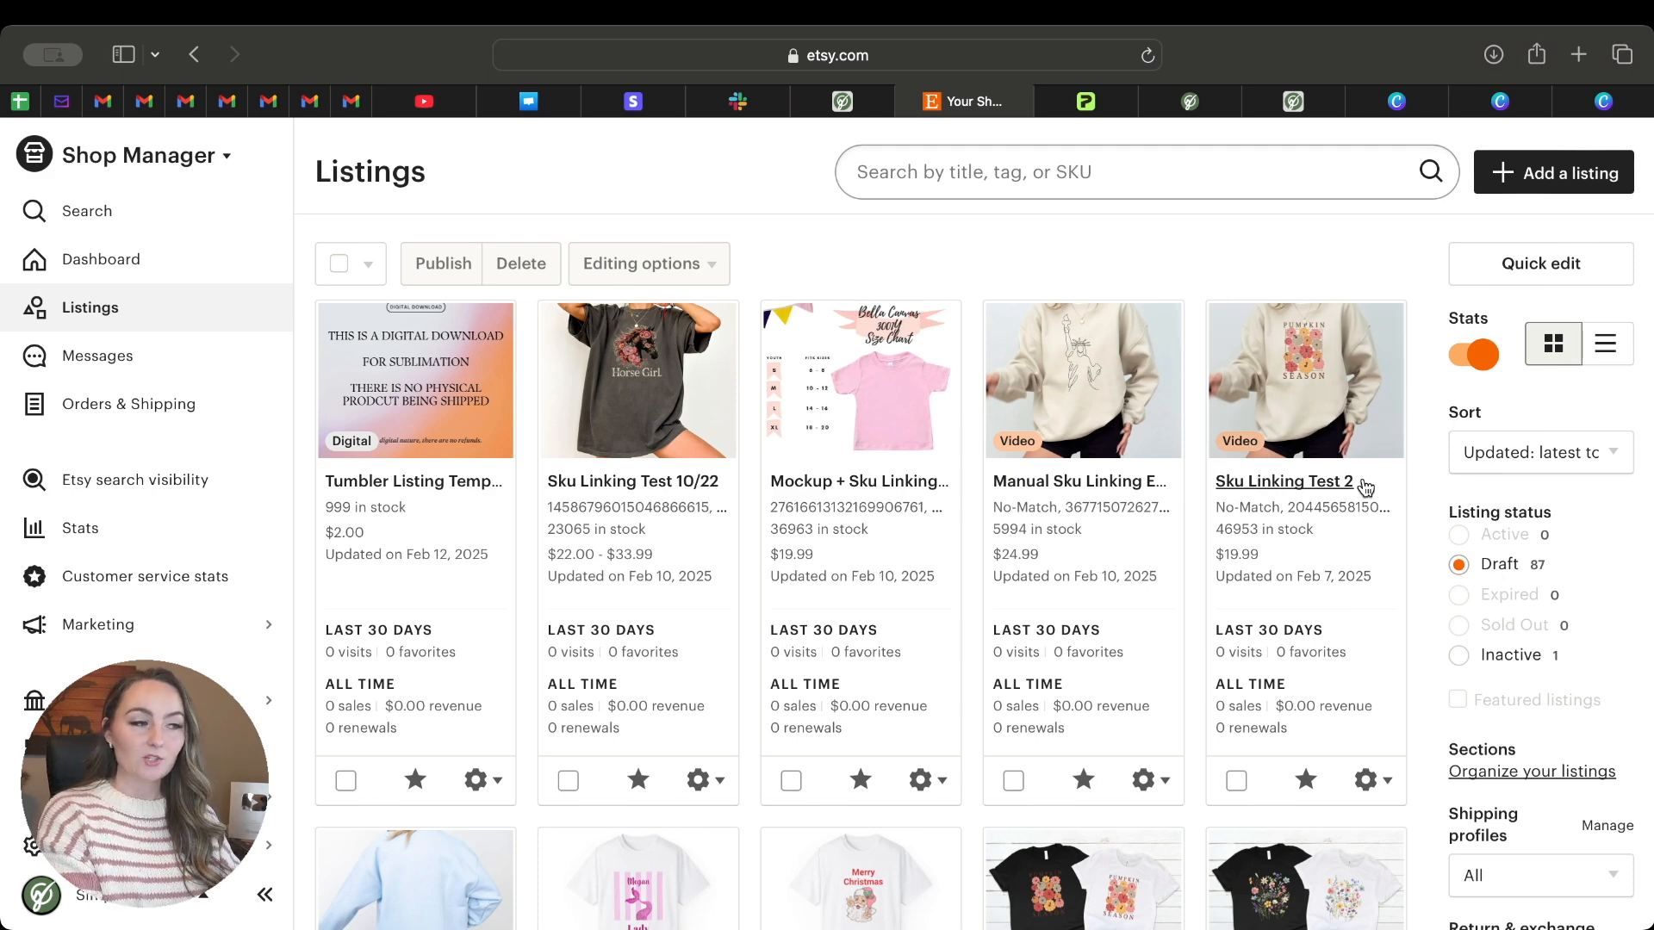
{"action": "left_click", "coordinate": [428, 422]}
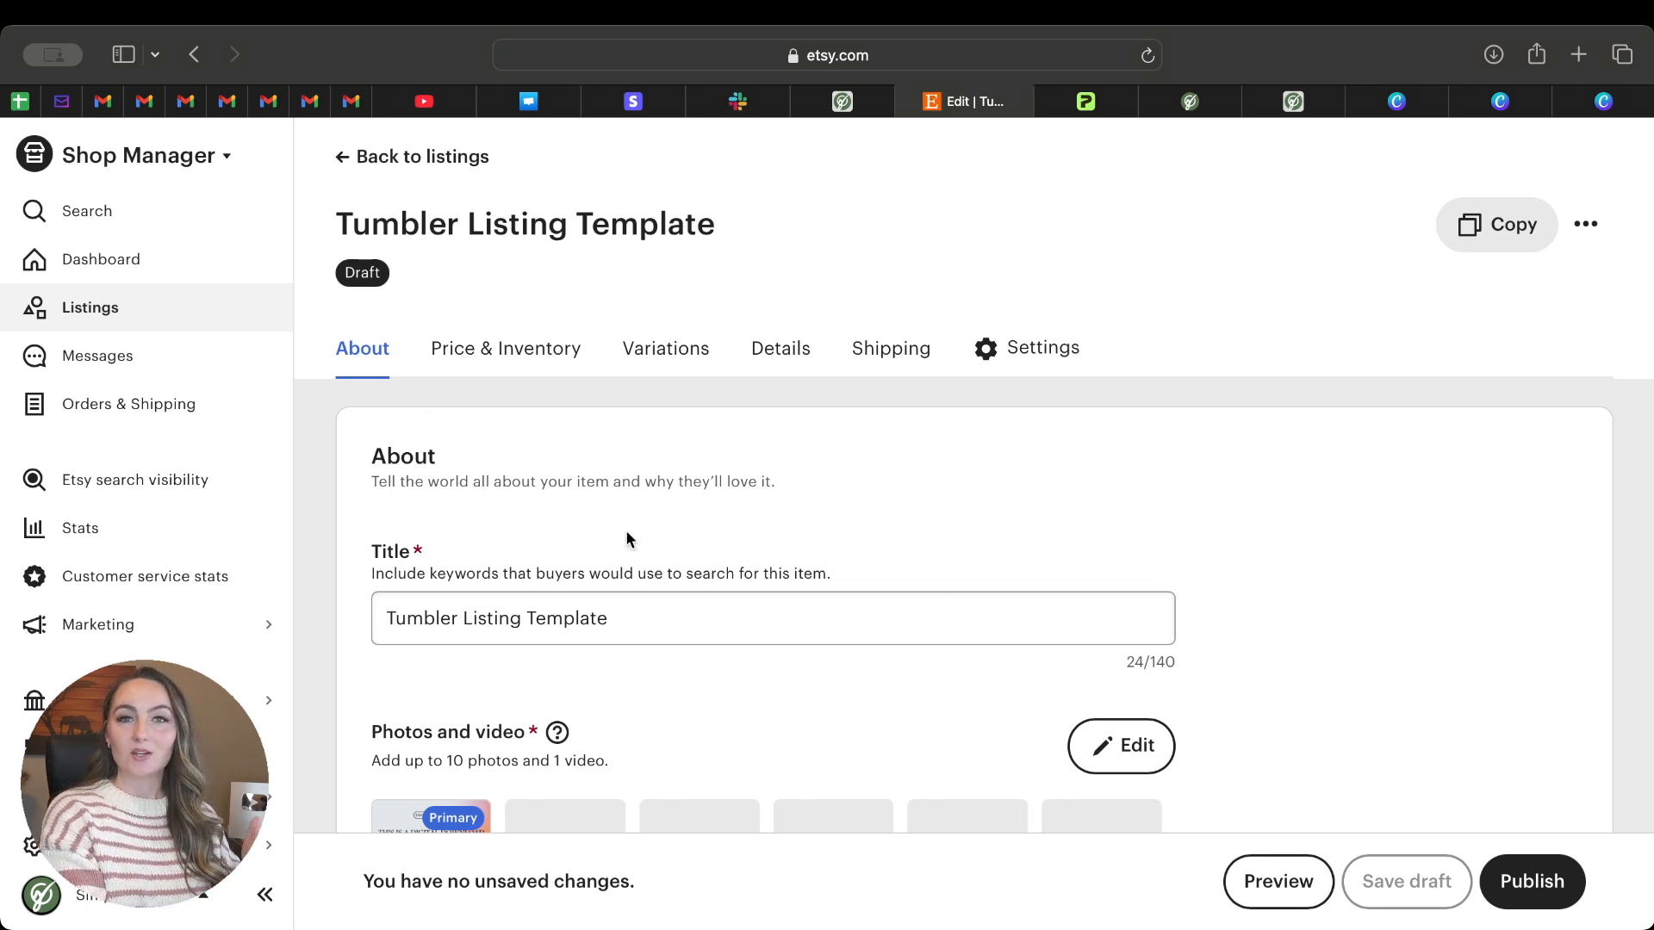
{"action": "scroll", "coordinate": [625, 530], "scroll_direction": "down", "scroll_amount": 3}
{"action": "scroll", "coordinate": [422, 383], "scroll_direction": "down", "scroll_amount": 3}
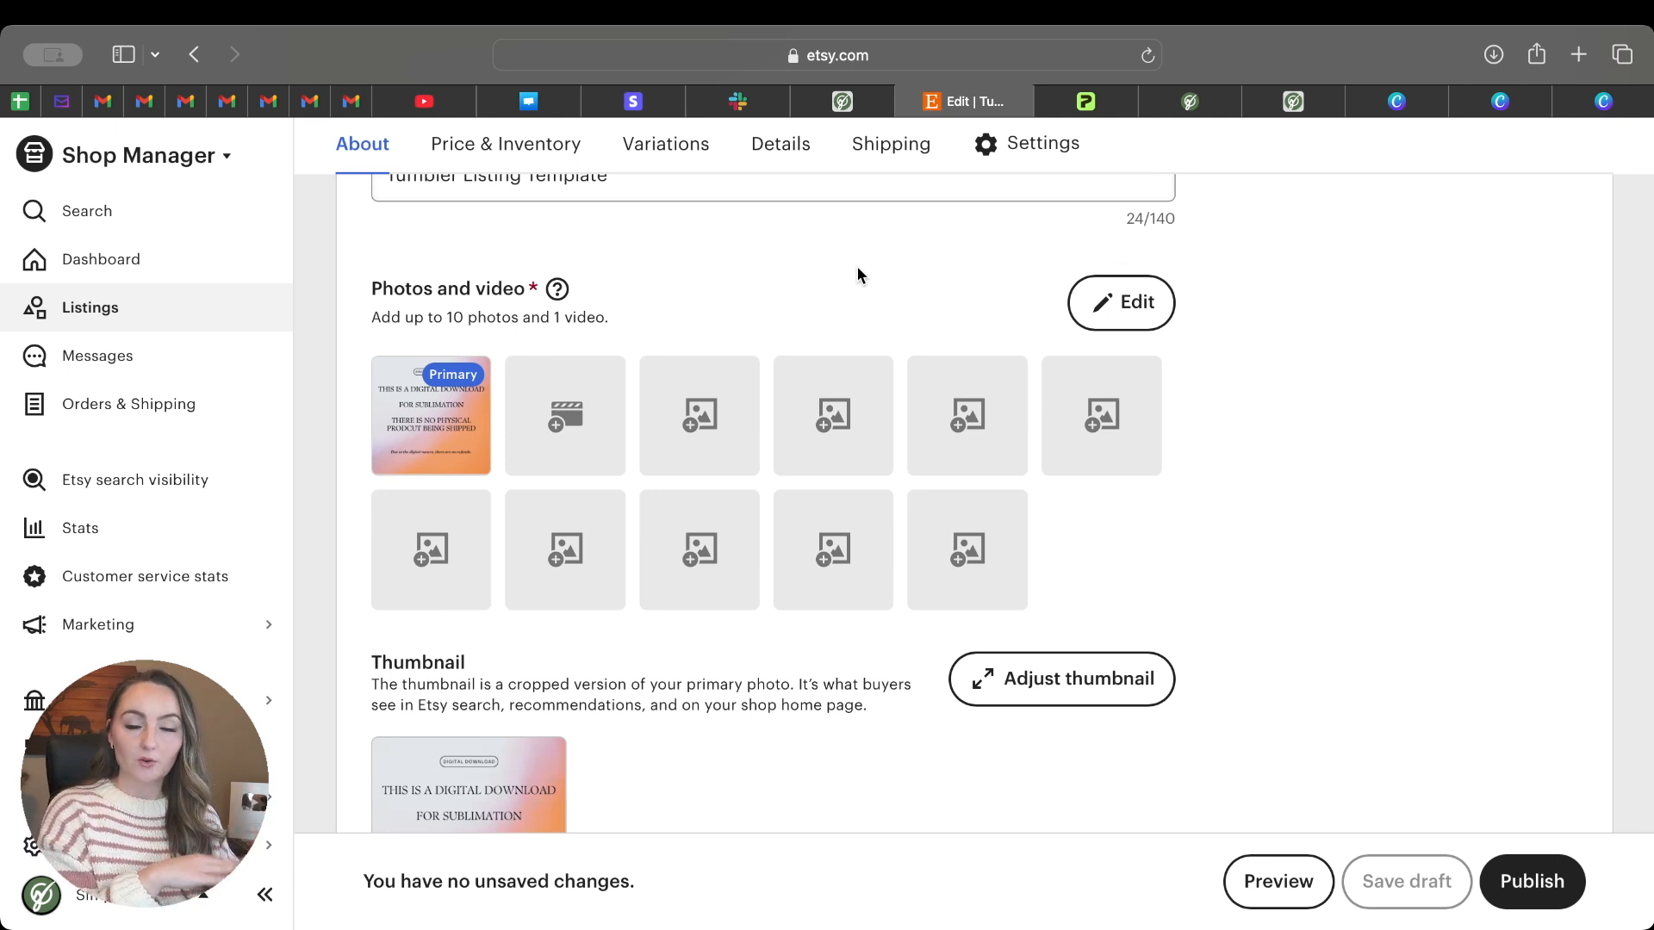
{"action": "scroll", "coordinate": [856, 265], "scroll_direction": "down", "scroll_amount": 10}
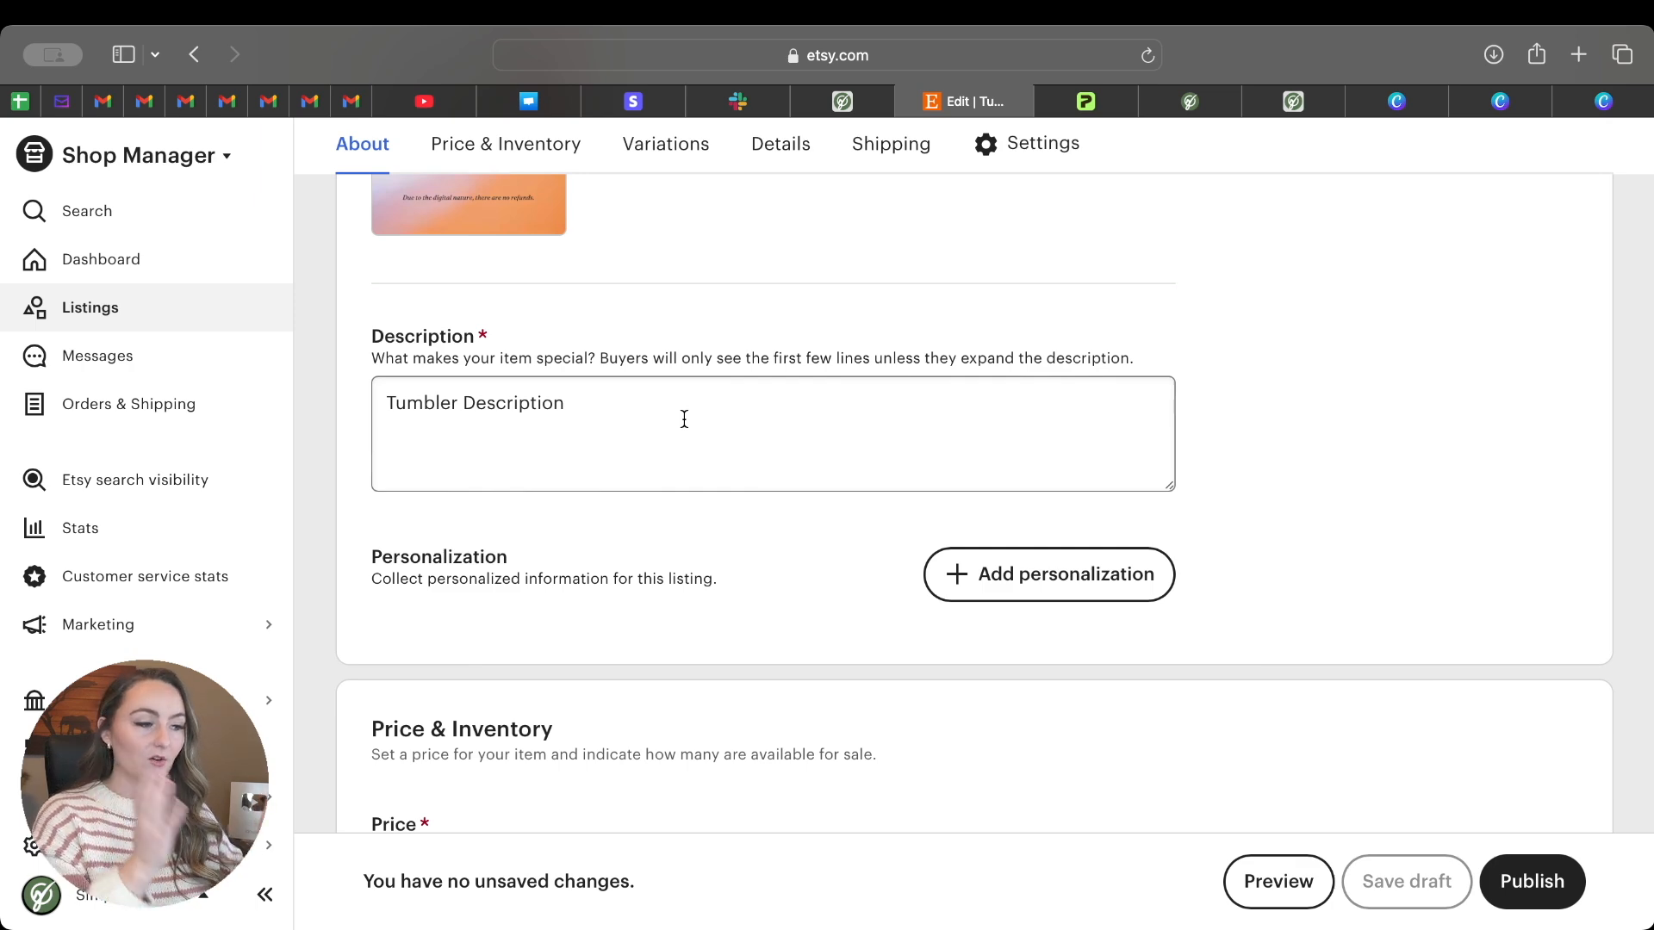
{"action": "scroll", "coordinate": [684, 418], "scroll_direction": "down", "scroll_amount": 12}
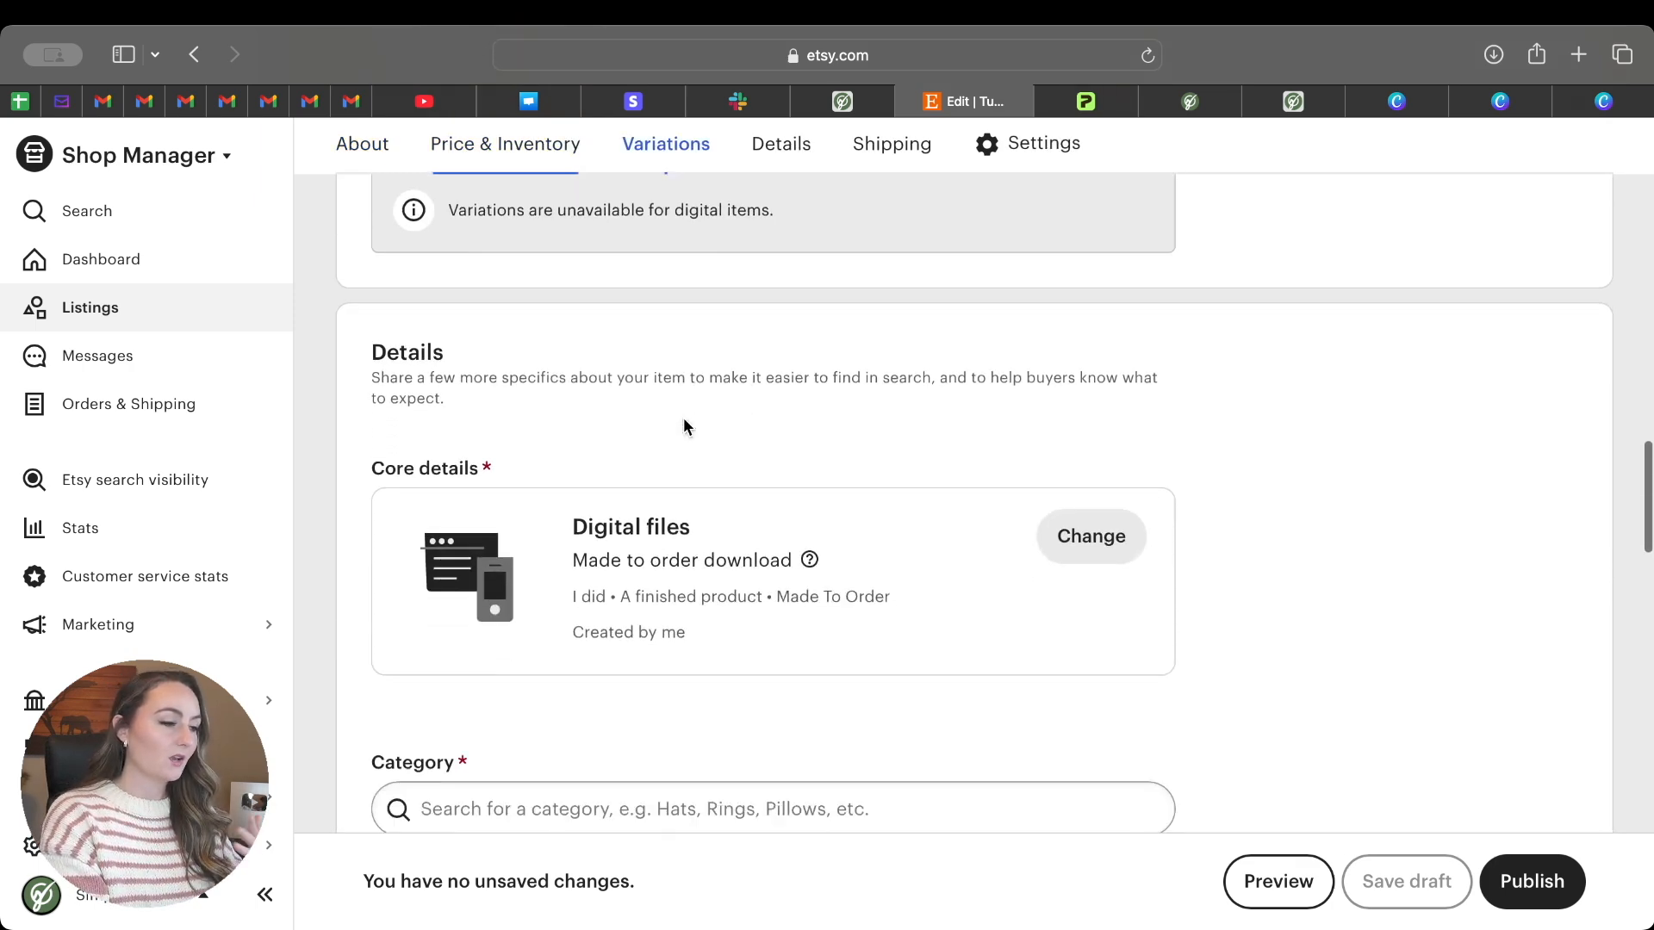
{"action": "scroll", "coordinate": [684, 425], "scroll_direction": "down", "scroll_amount": 5}
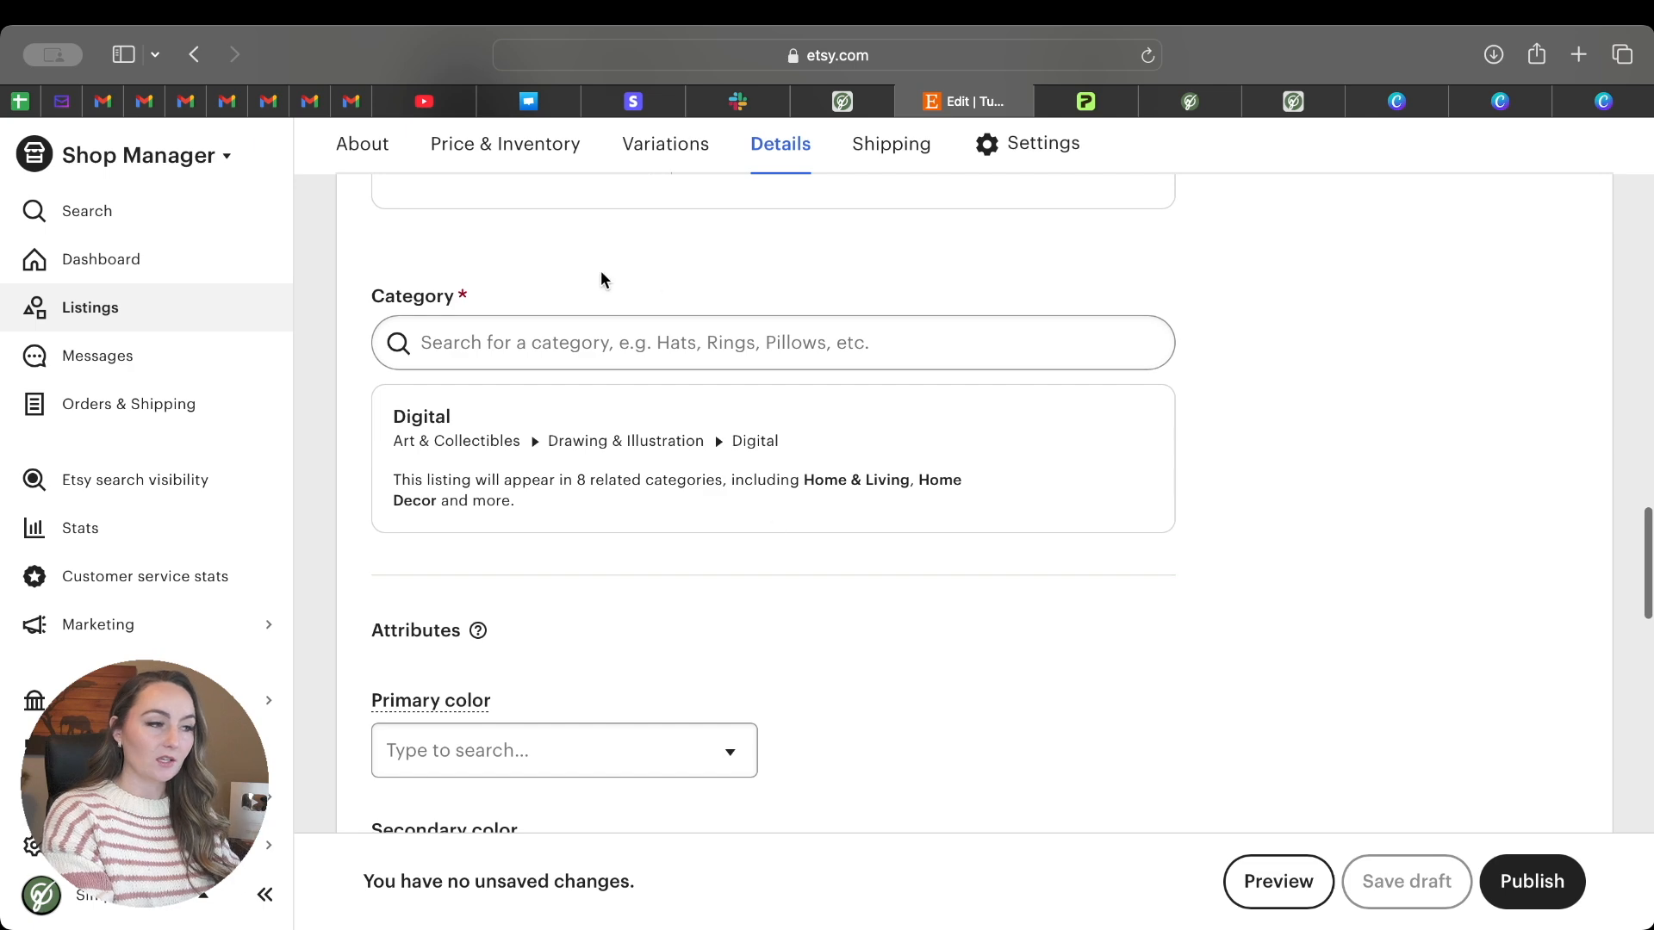
{"action": "scroll", "coordinate": [601, 277], "scroll_direction": "down", "scroll_amount": 15}
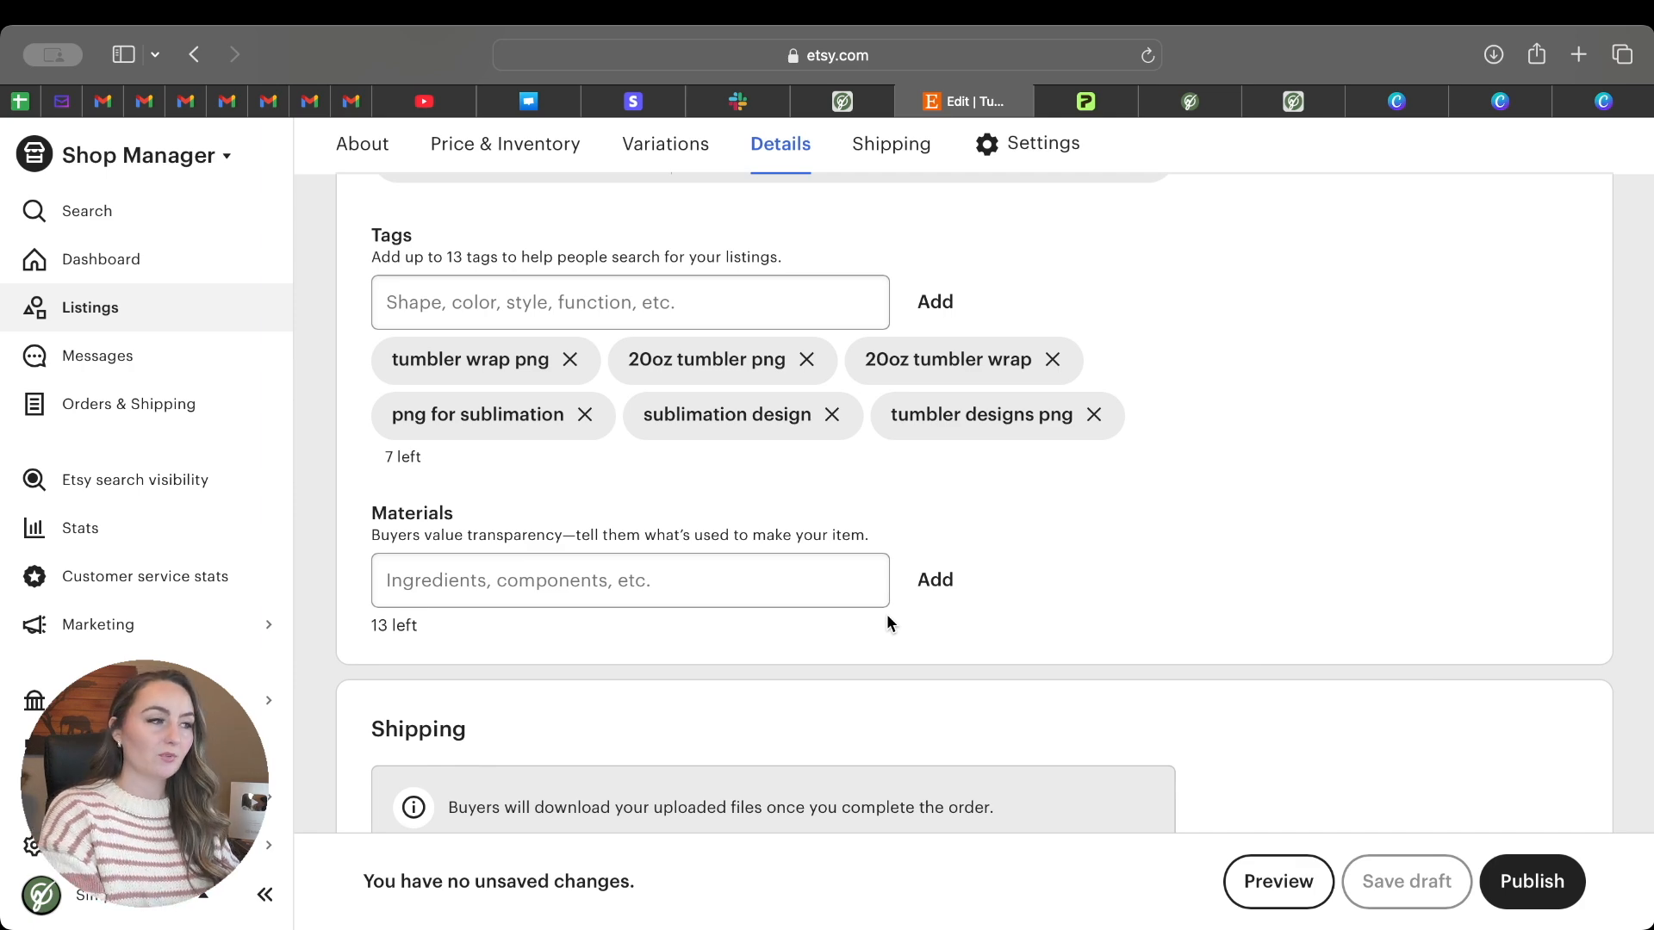
{"action": "left_click", "coordinate": [194, 54]}
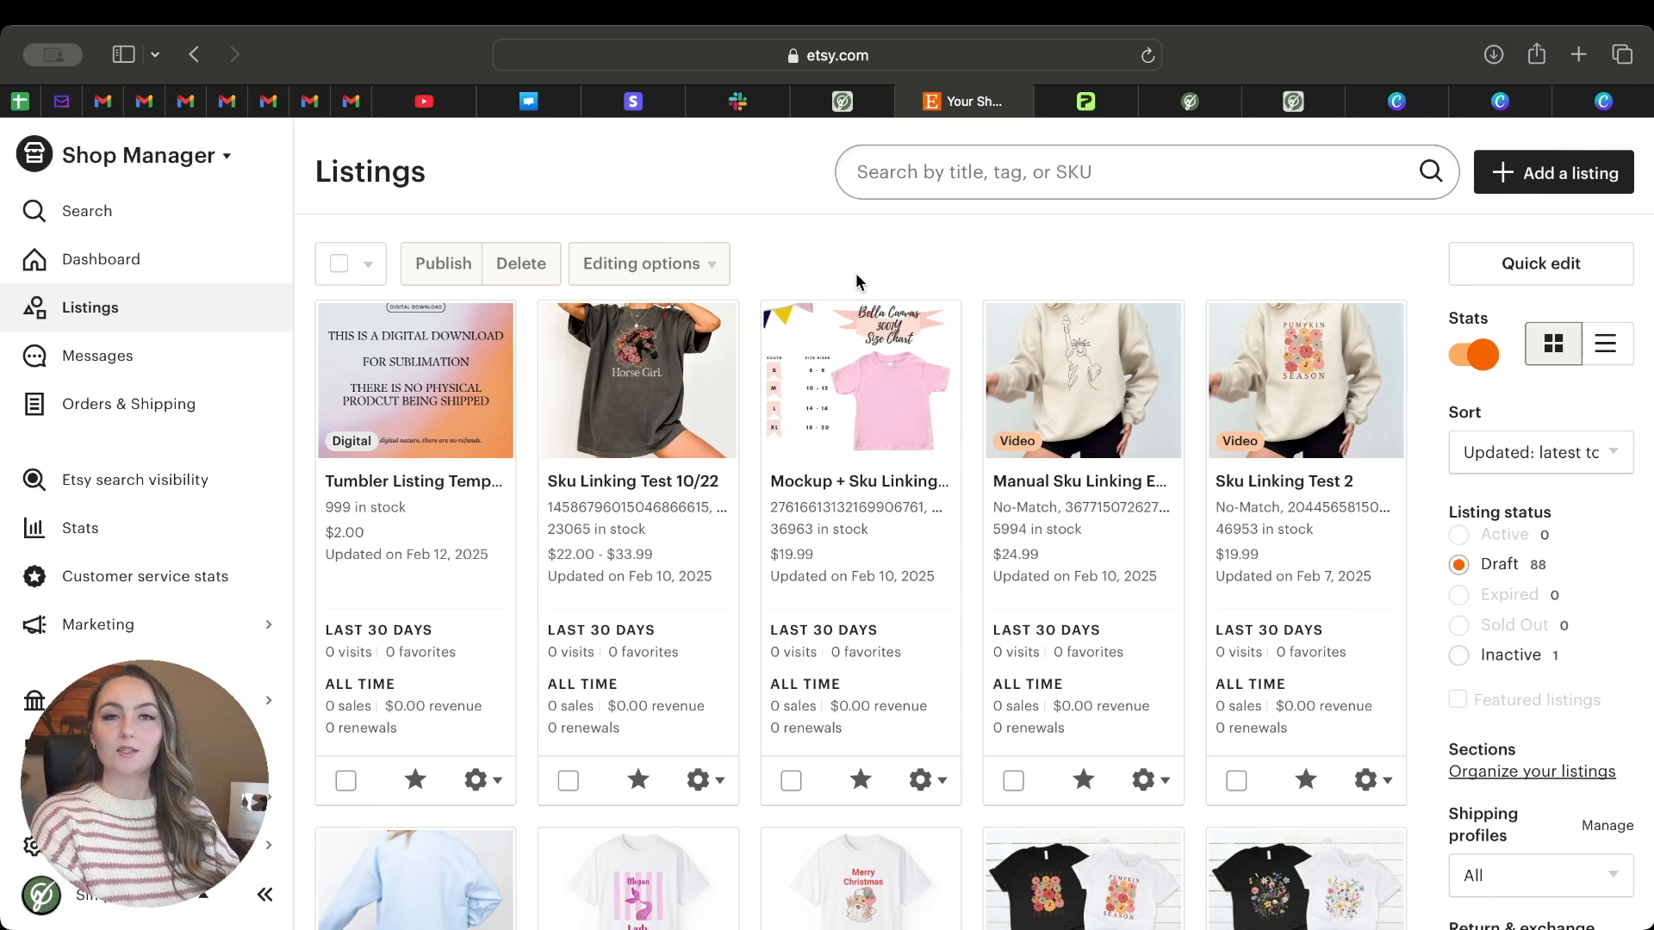
- Copy the Tumbler Listing Template listing, title the copy "Cow Valentines Day Tumbler PNG Wrap," and save it as a draft
{"action": "left_click", "coordinate": [483, 780]}
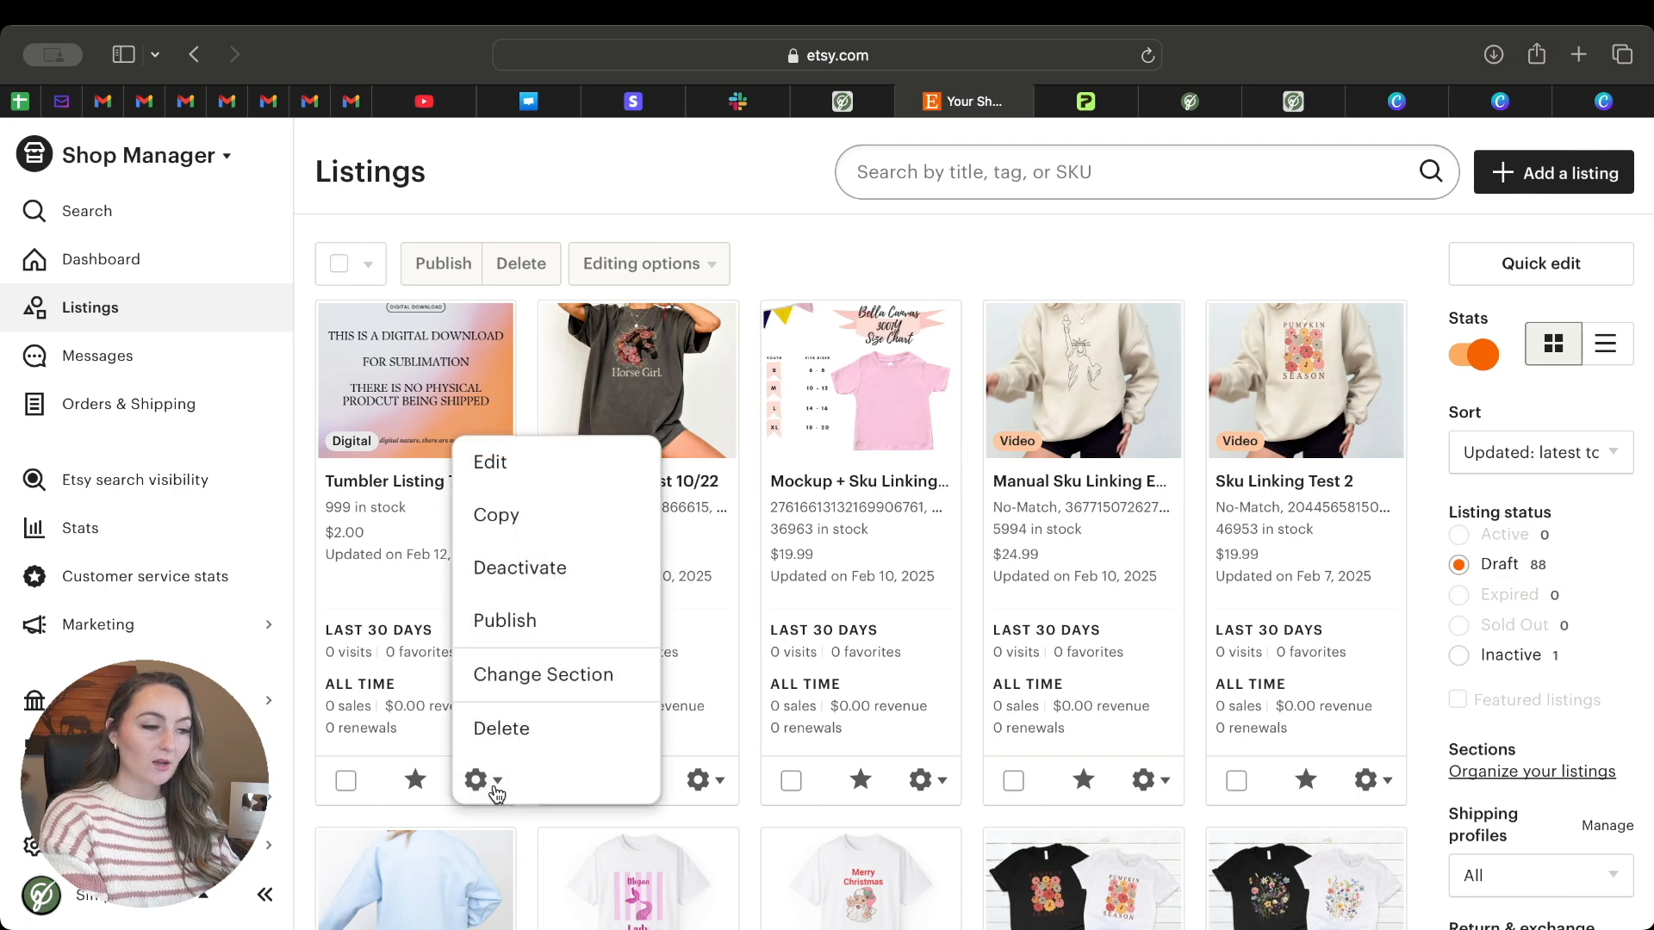
{"action": "left_click", "coordinate": [535, 517]}
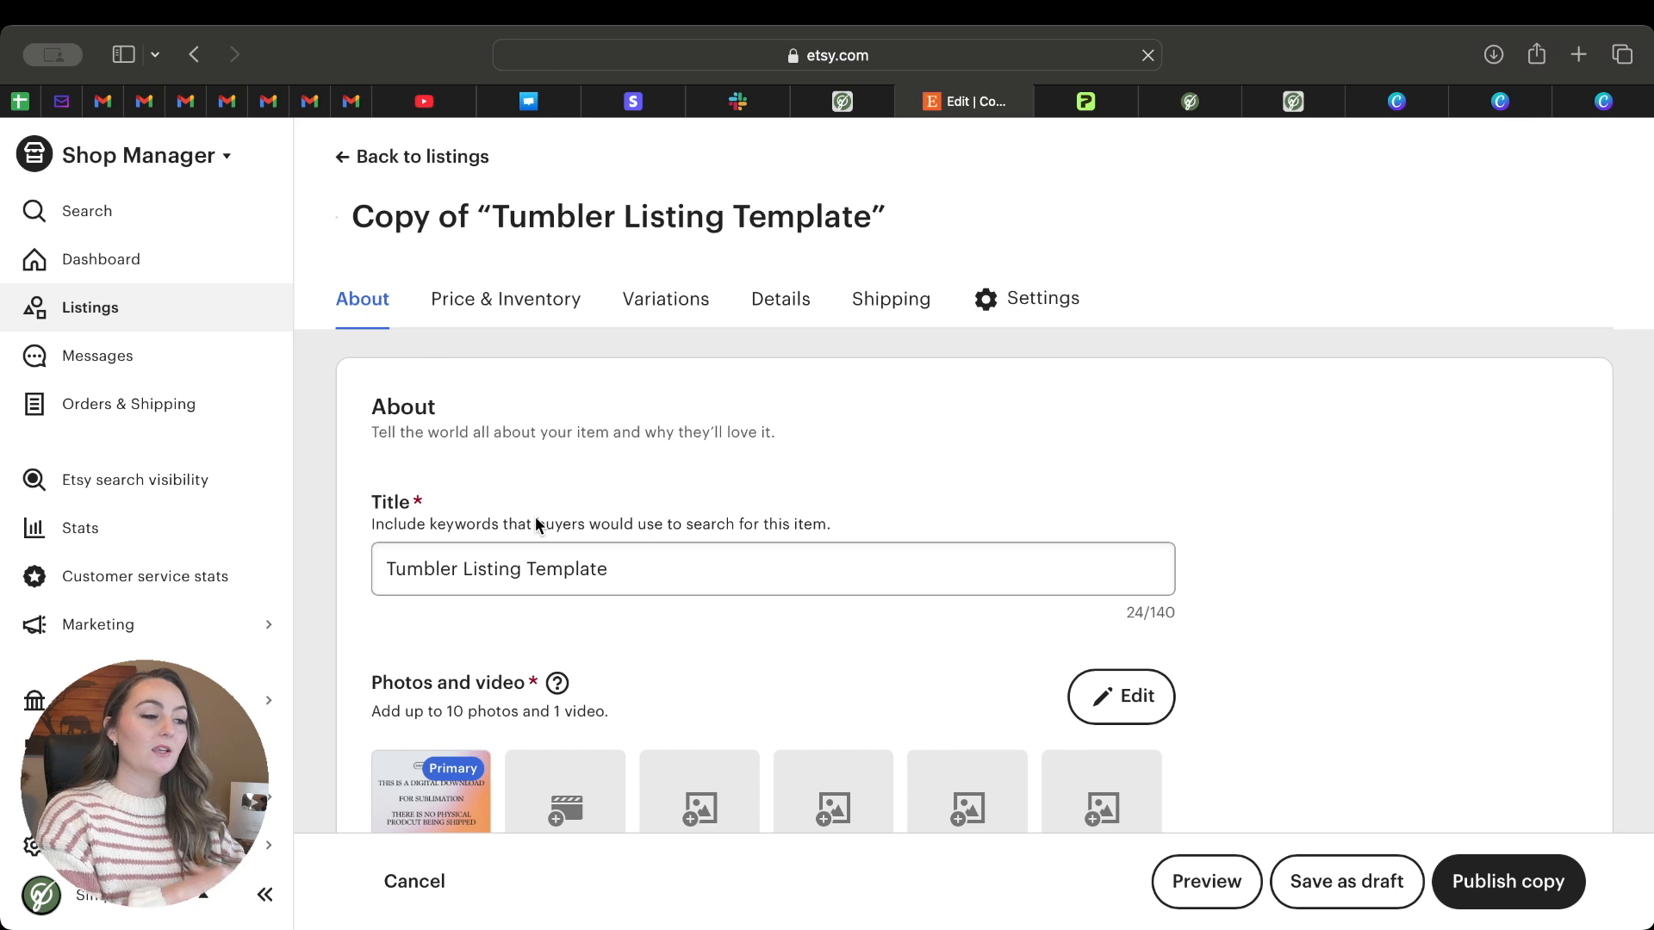
{"action": "left_click_drag", "start_coordinate": [628, 601], "coordinate": [361, 602]}
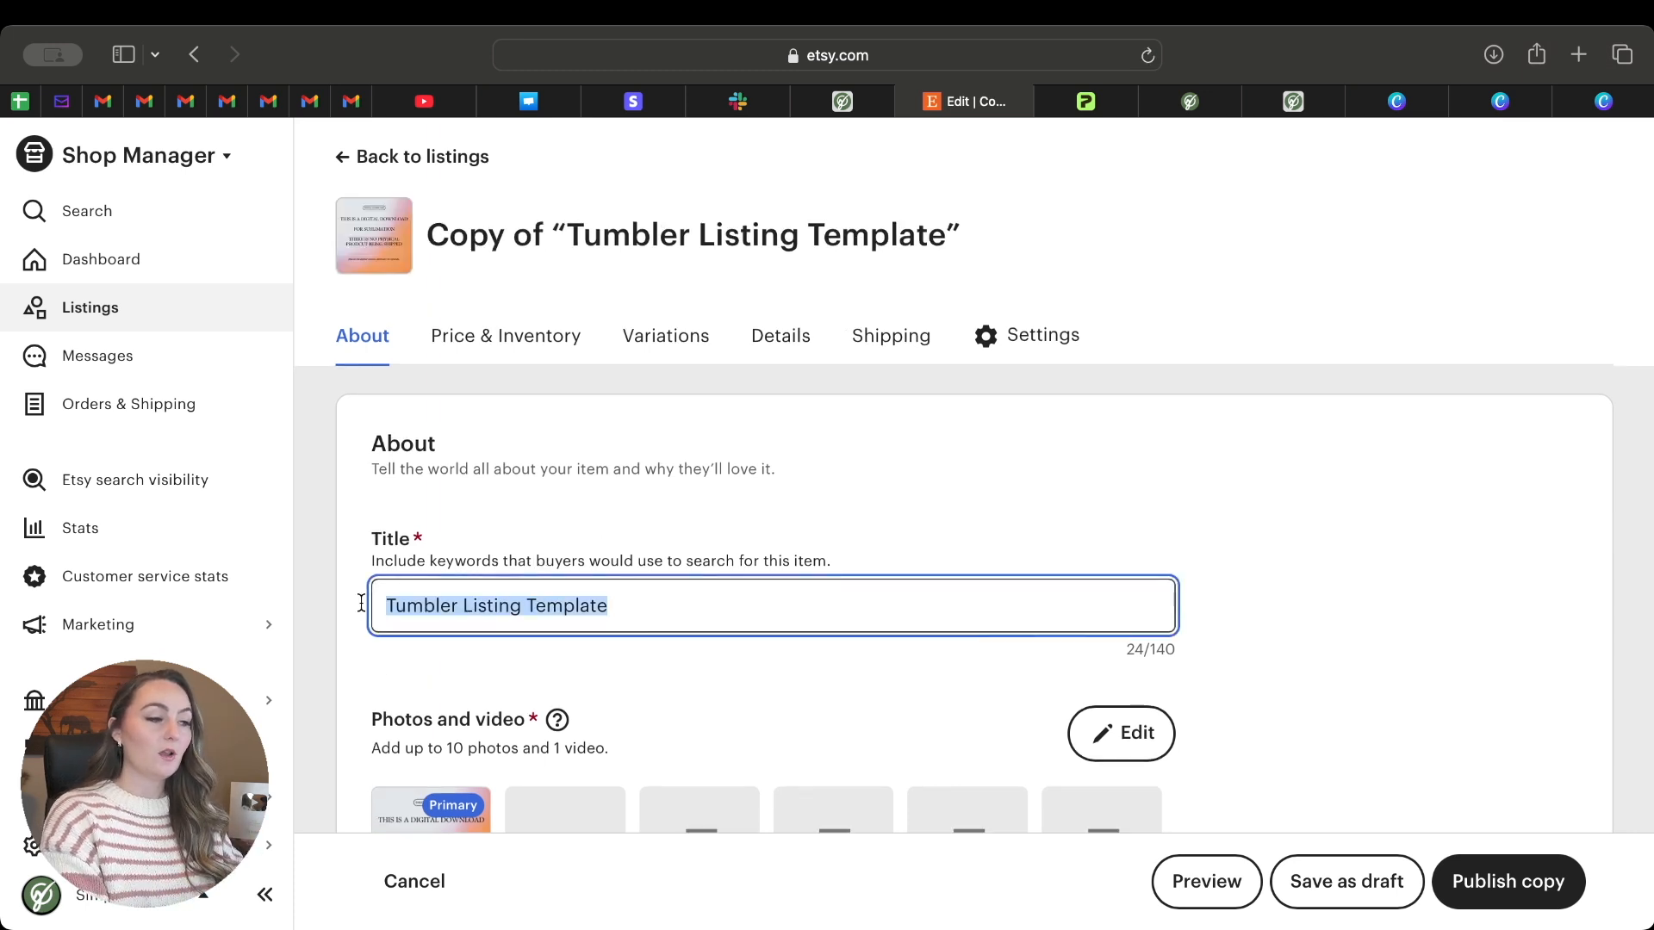
{"action": "type", "text": "Cow Vale"}
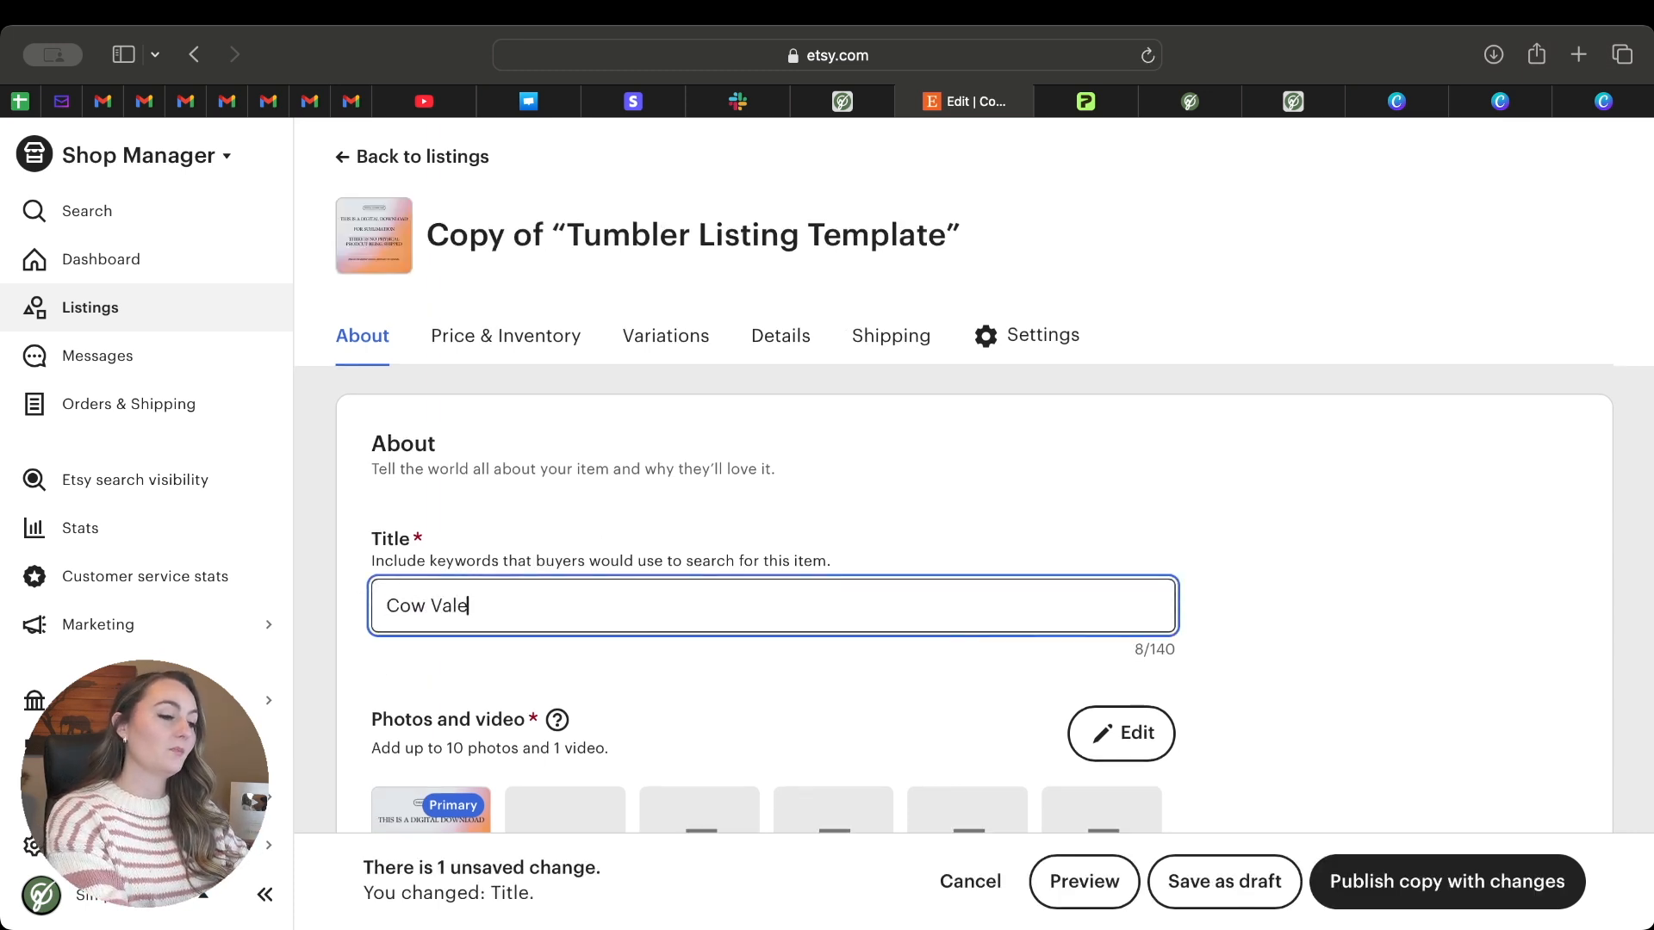
{"action": "type", "text": "ntines Day Tumb"}
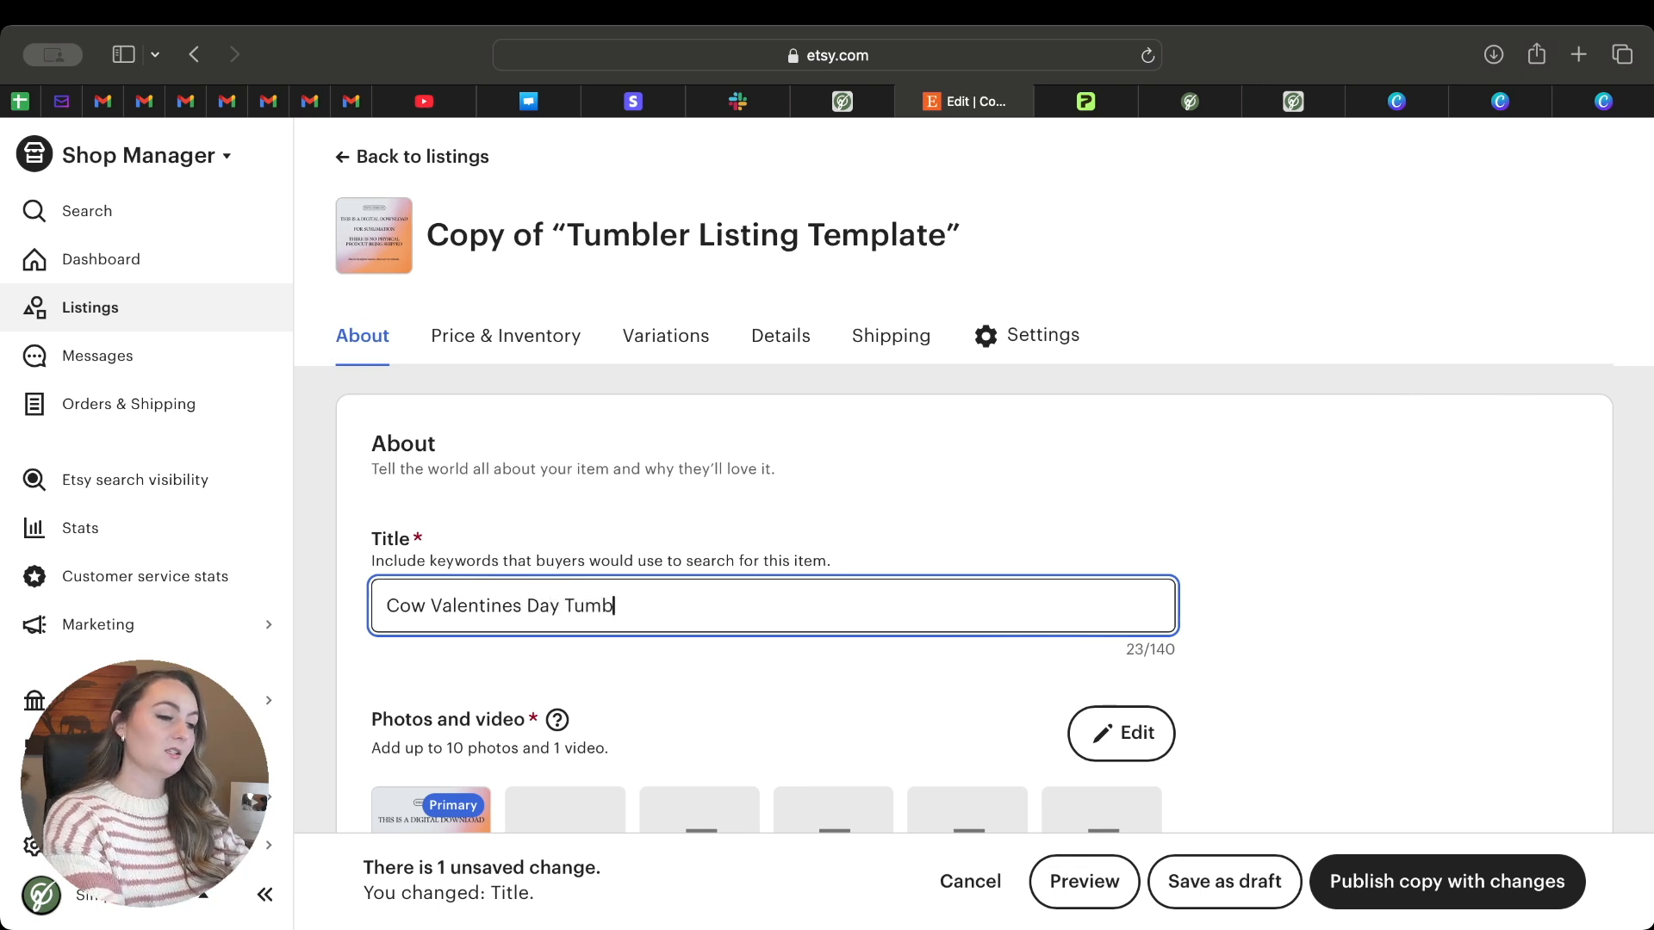
{"action": "type", "text": "ler PNG Wrap,"}
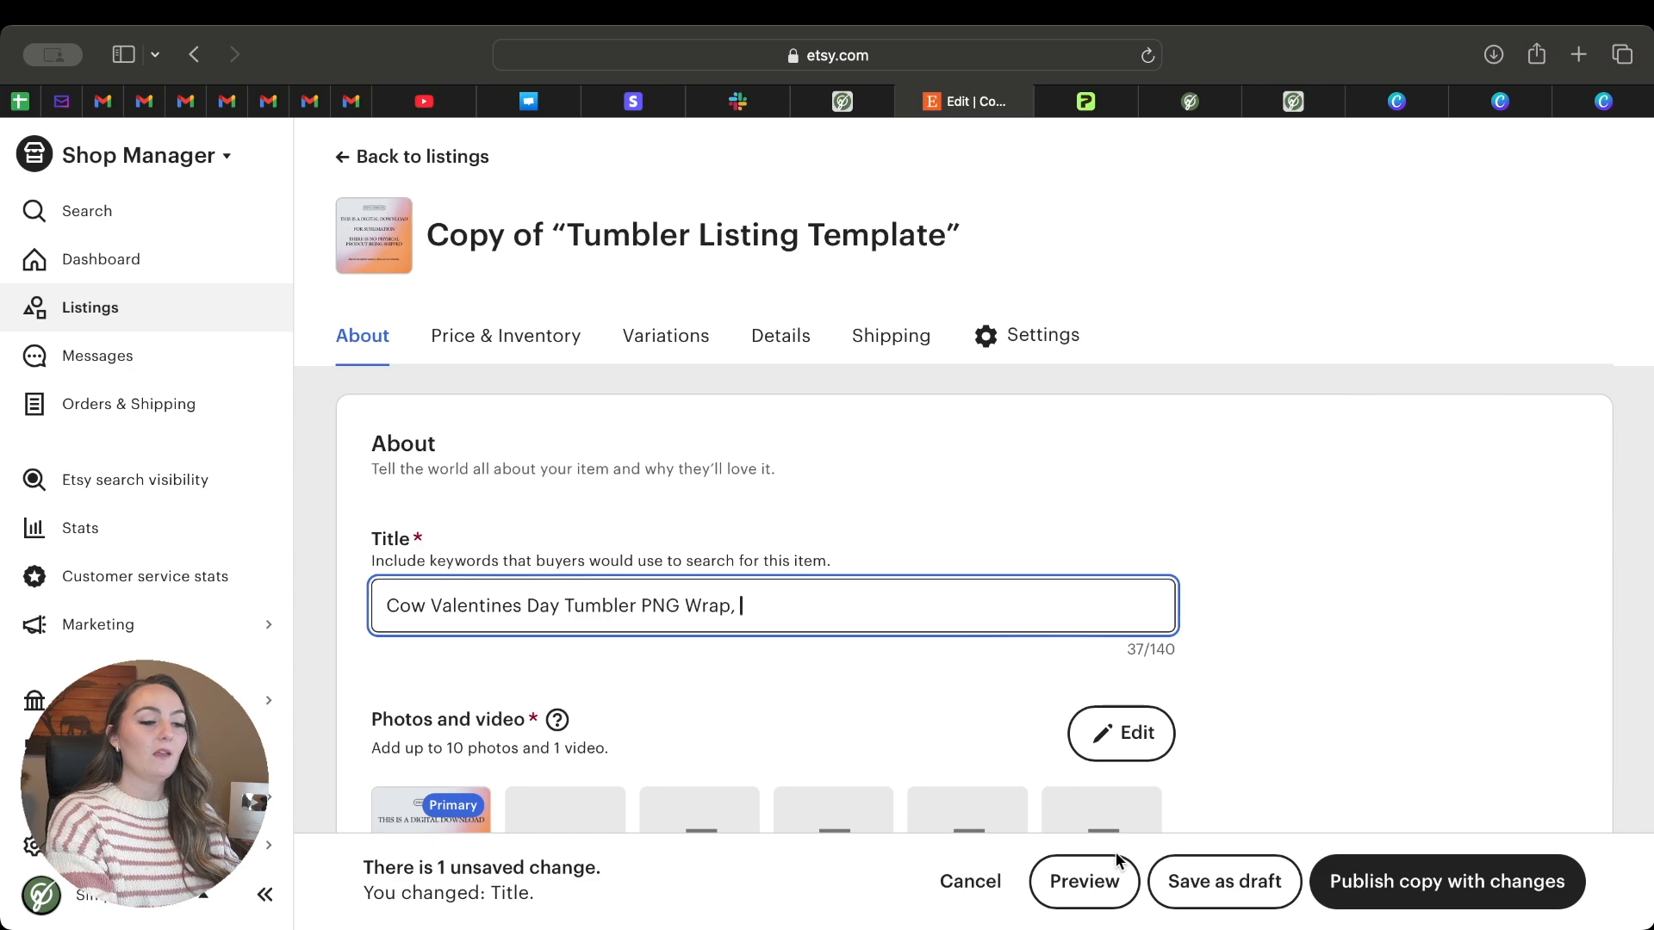
{"action": "left_click", "coordinate": [1209, 887]}
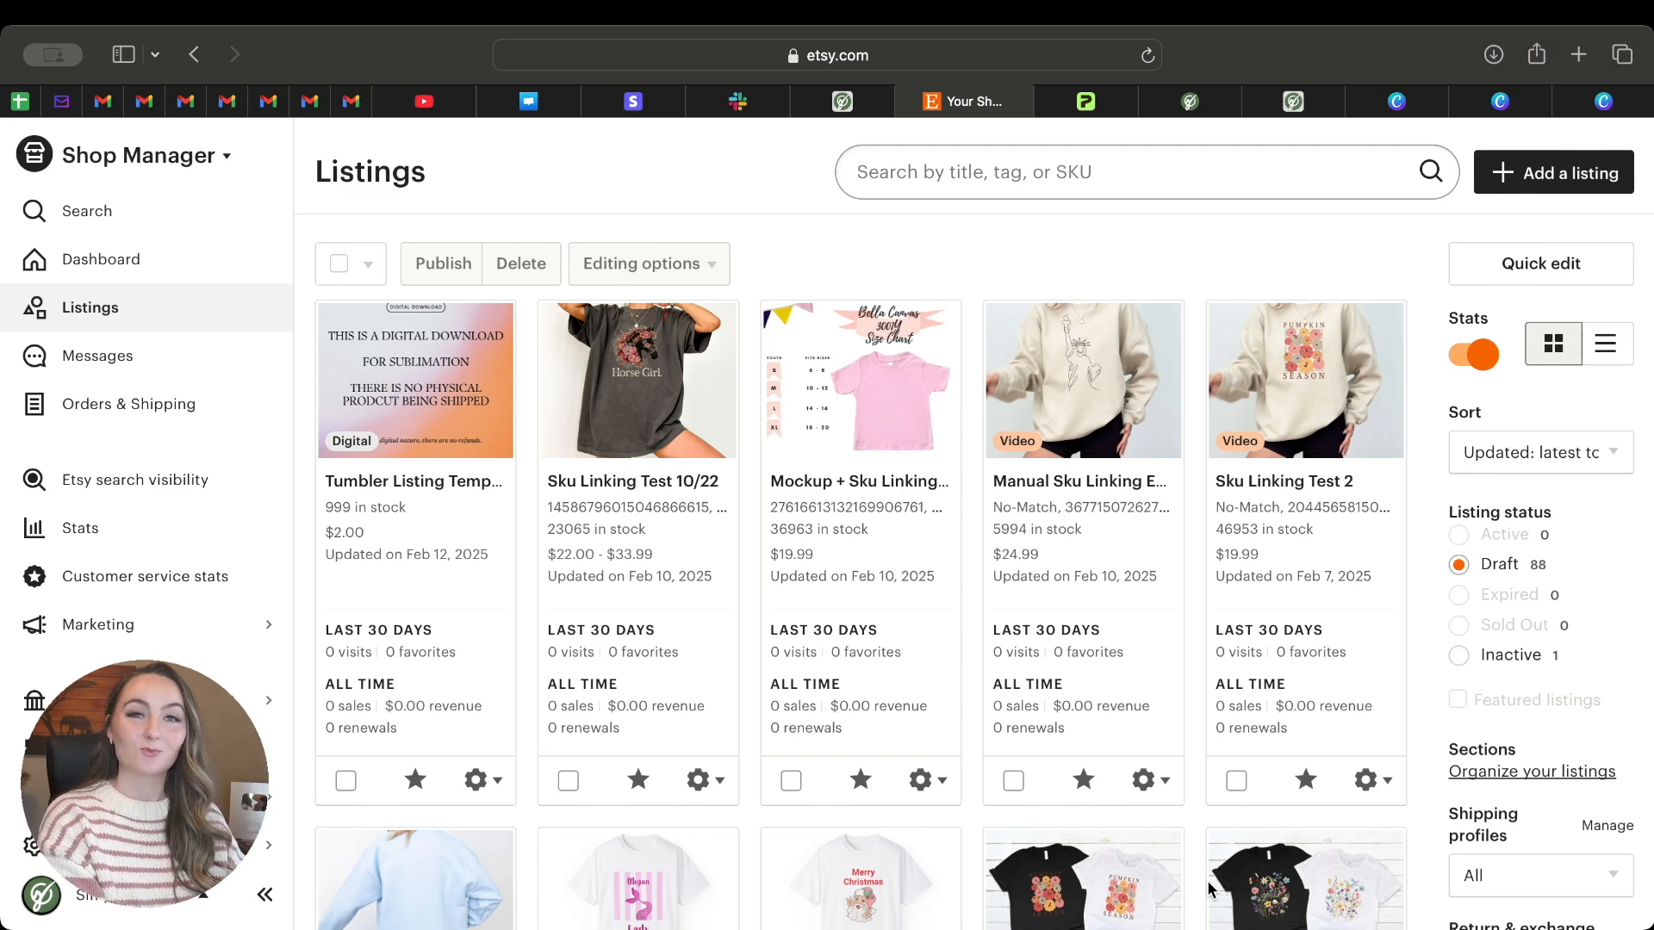
- In Simply Listed, create the custom template from 1.png, 2.png, 3.jpg and 4.jpg in the TumblerMockups folder
{"action": "left_click", "coordinate": [1316, 110]}
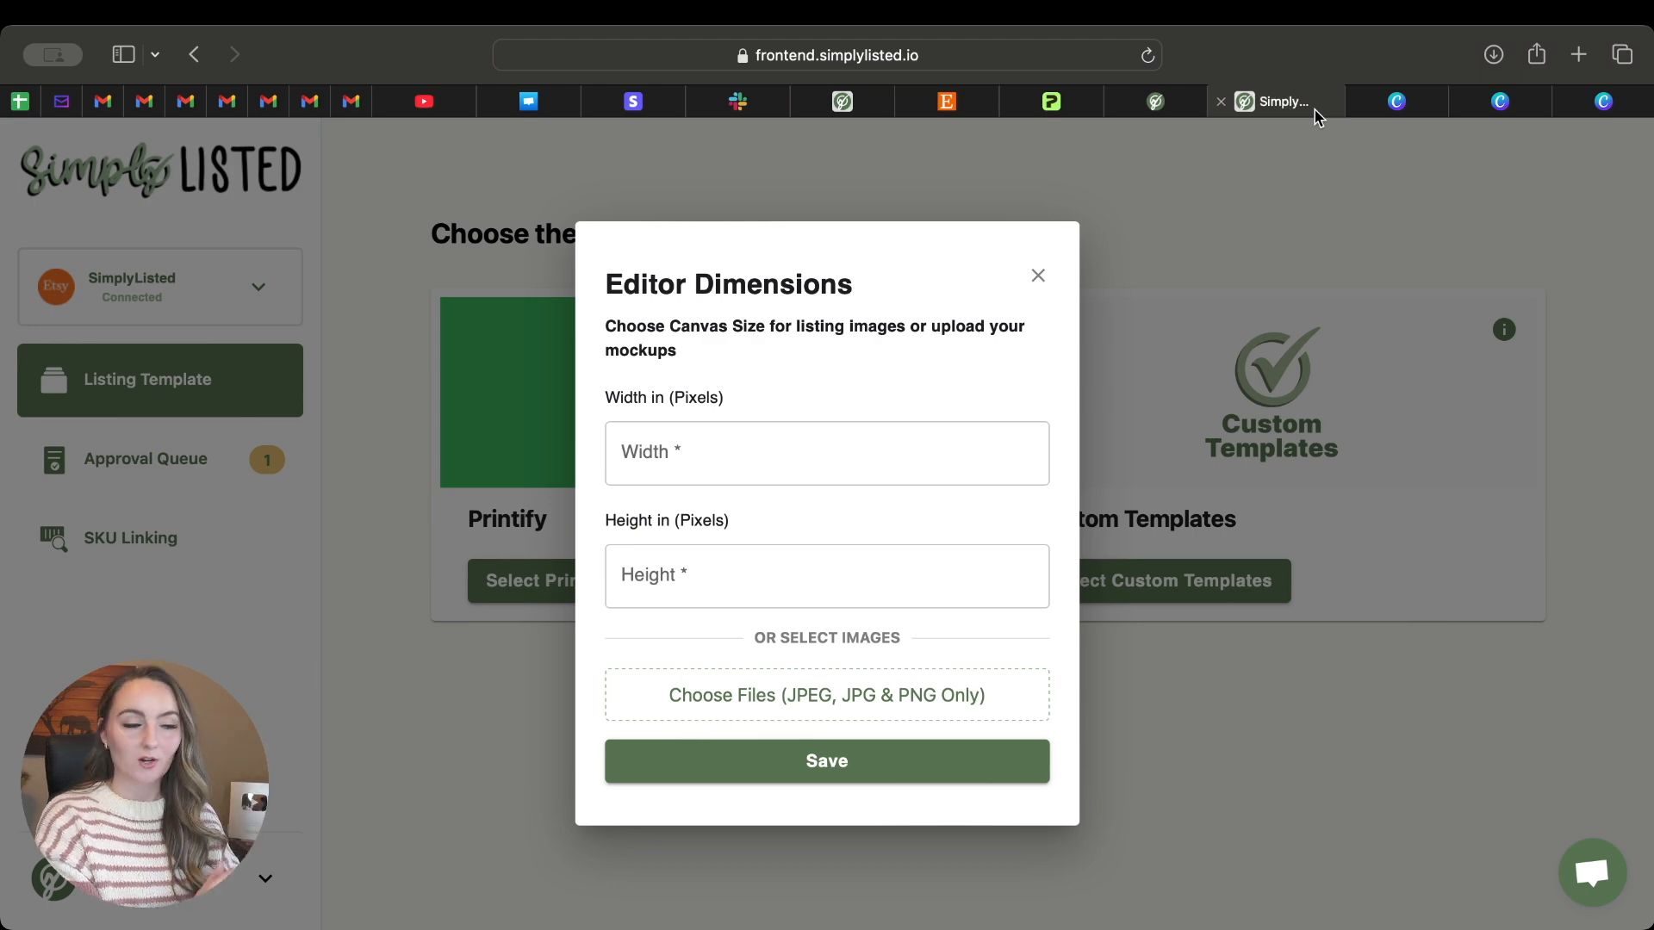
{"action": "left_click", "coordinate": [1038, 277]}
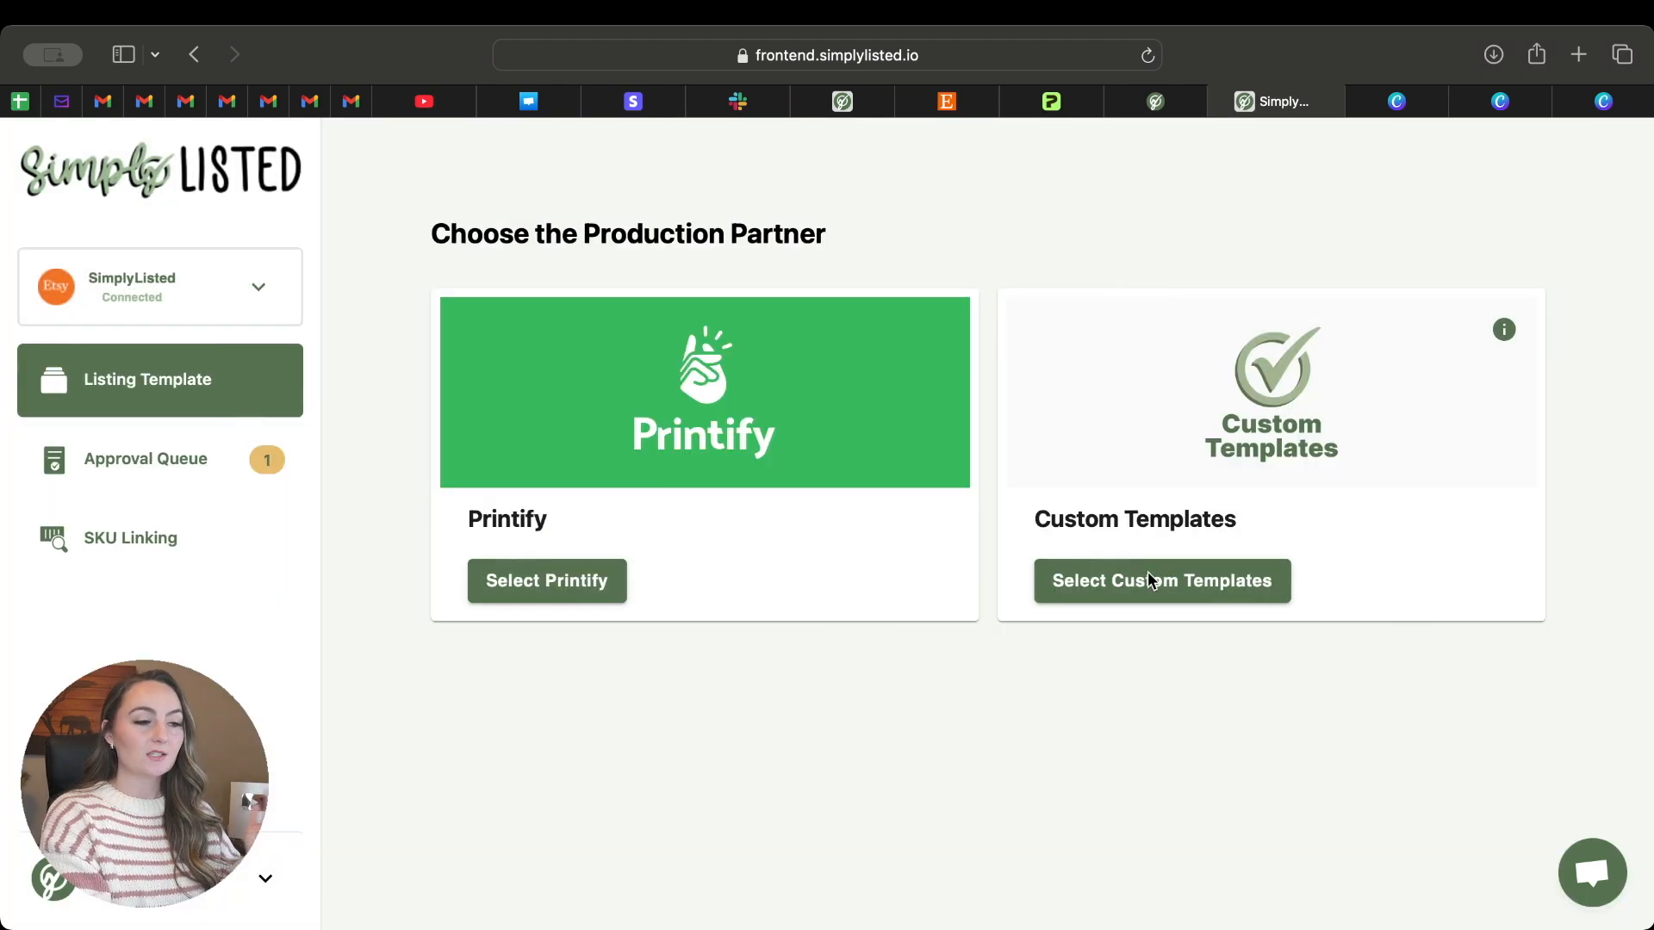
{"action": "left_click", "coordinate": [1183, 587]}
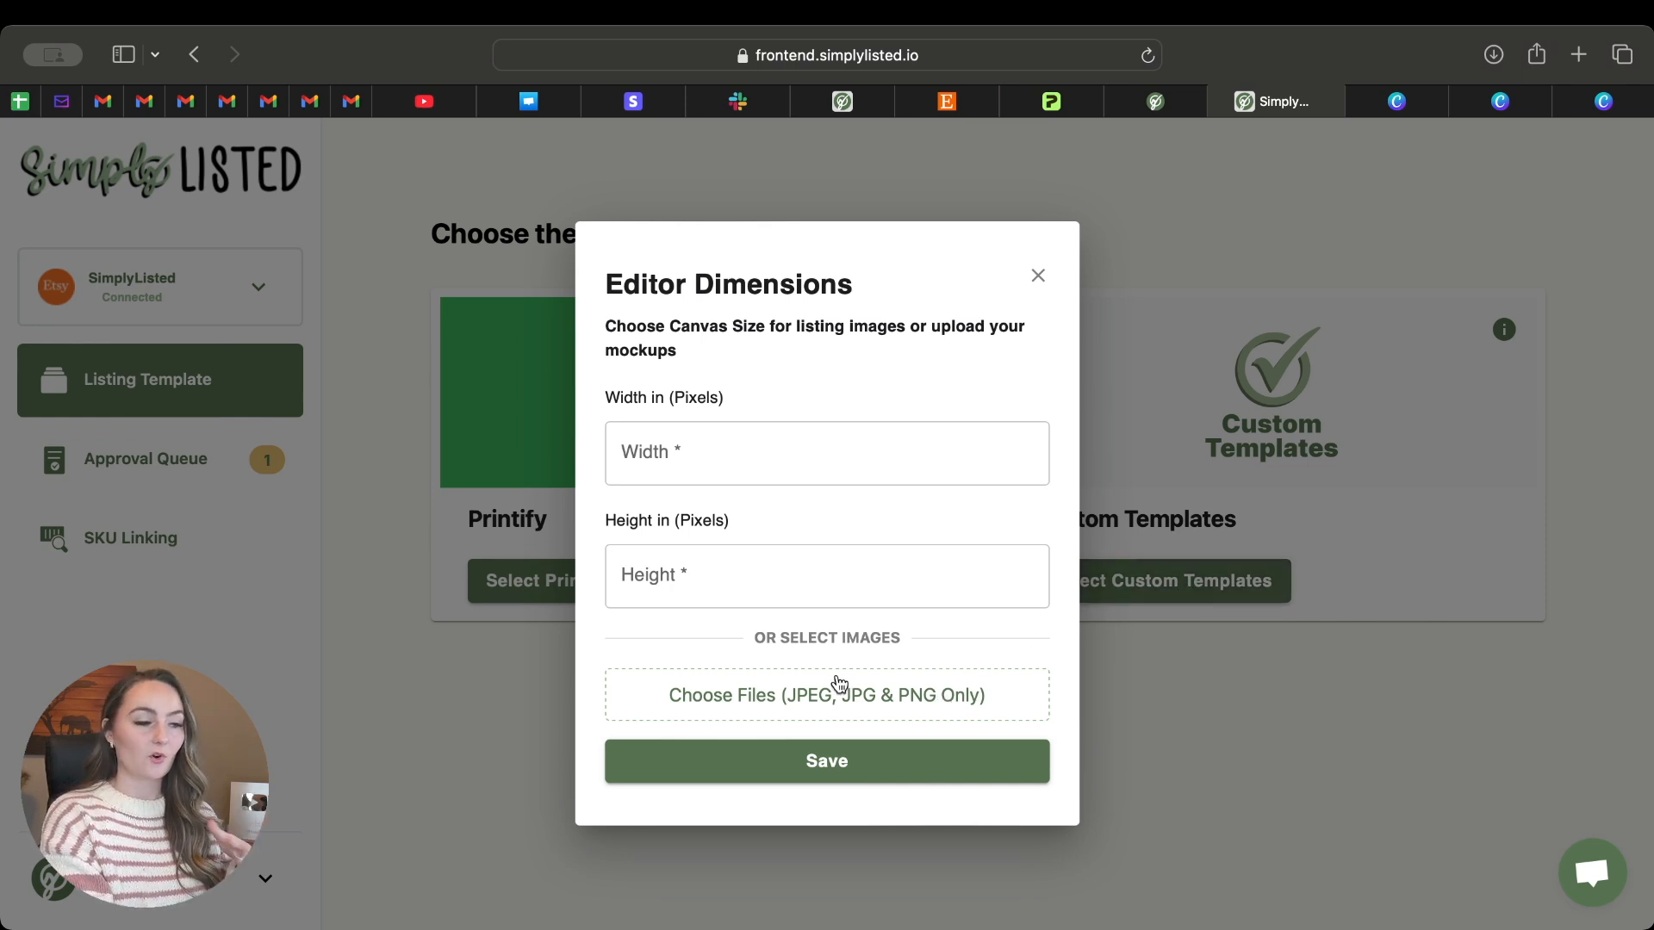
{"action": "left_click", "coordinate": [811, 689]}
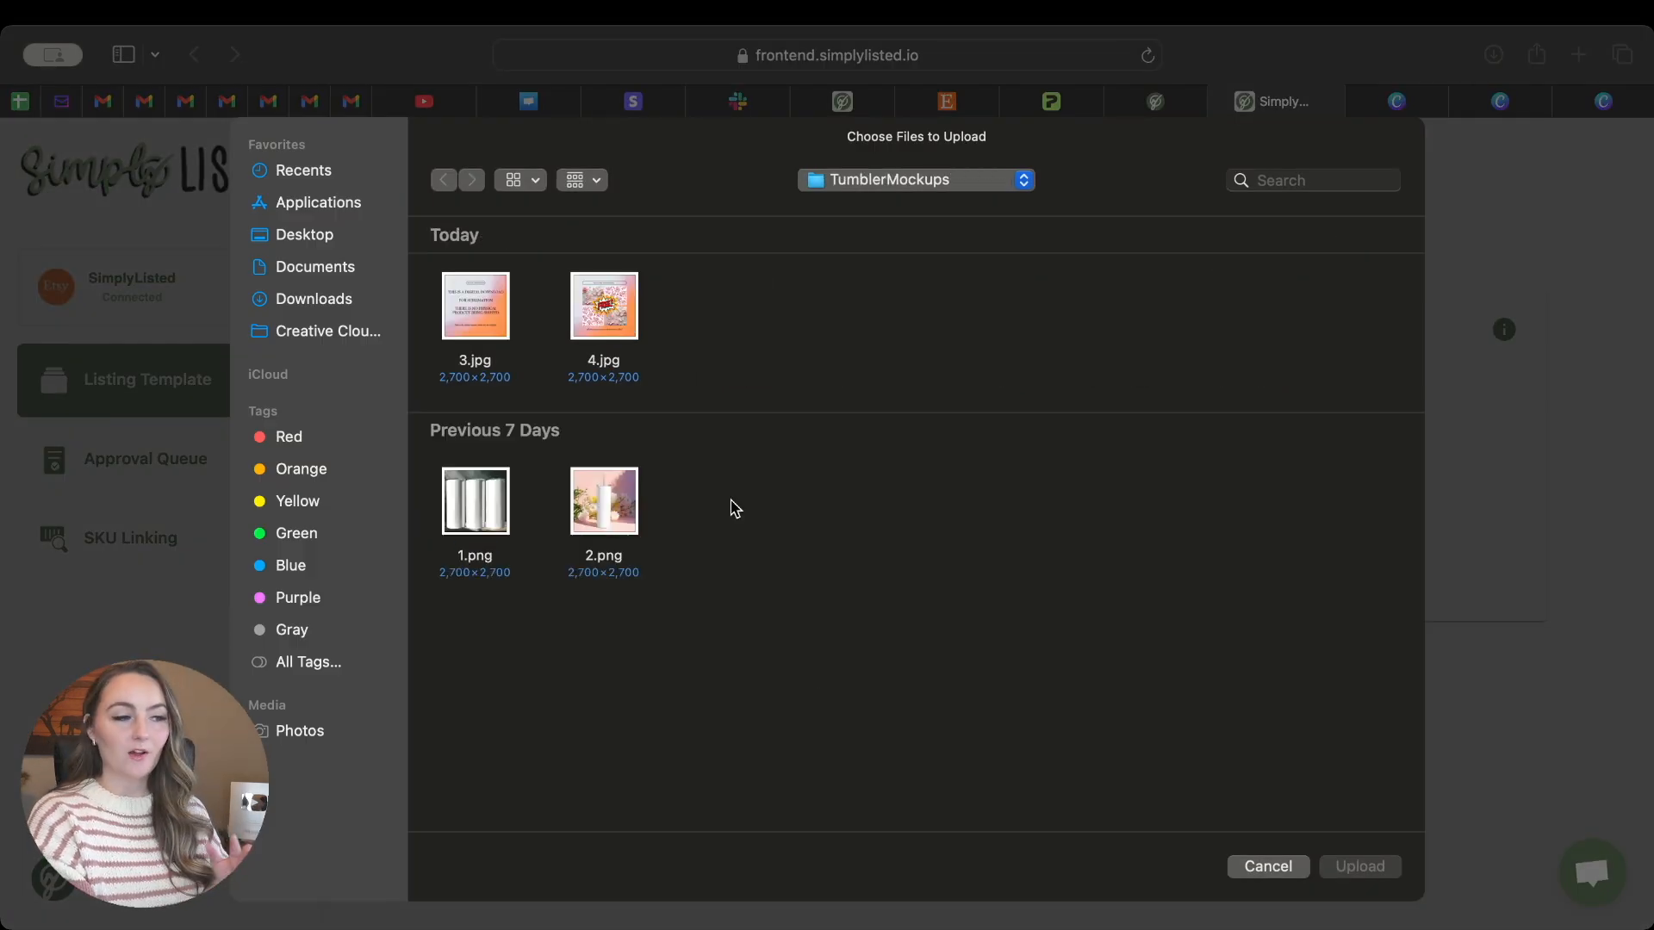
{"action": "left_click_drag", "start_coordinate": [729, 517], "coordinate": [467, 308]}
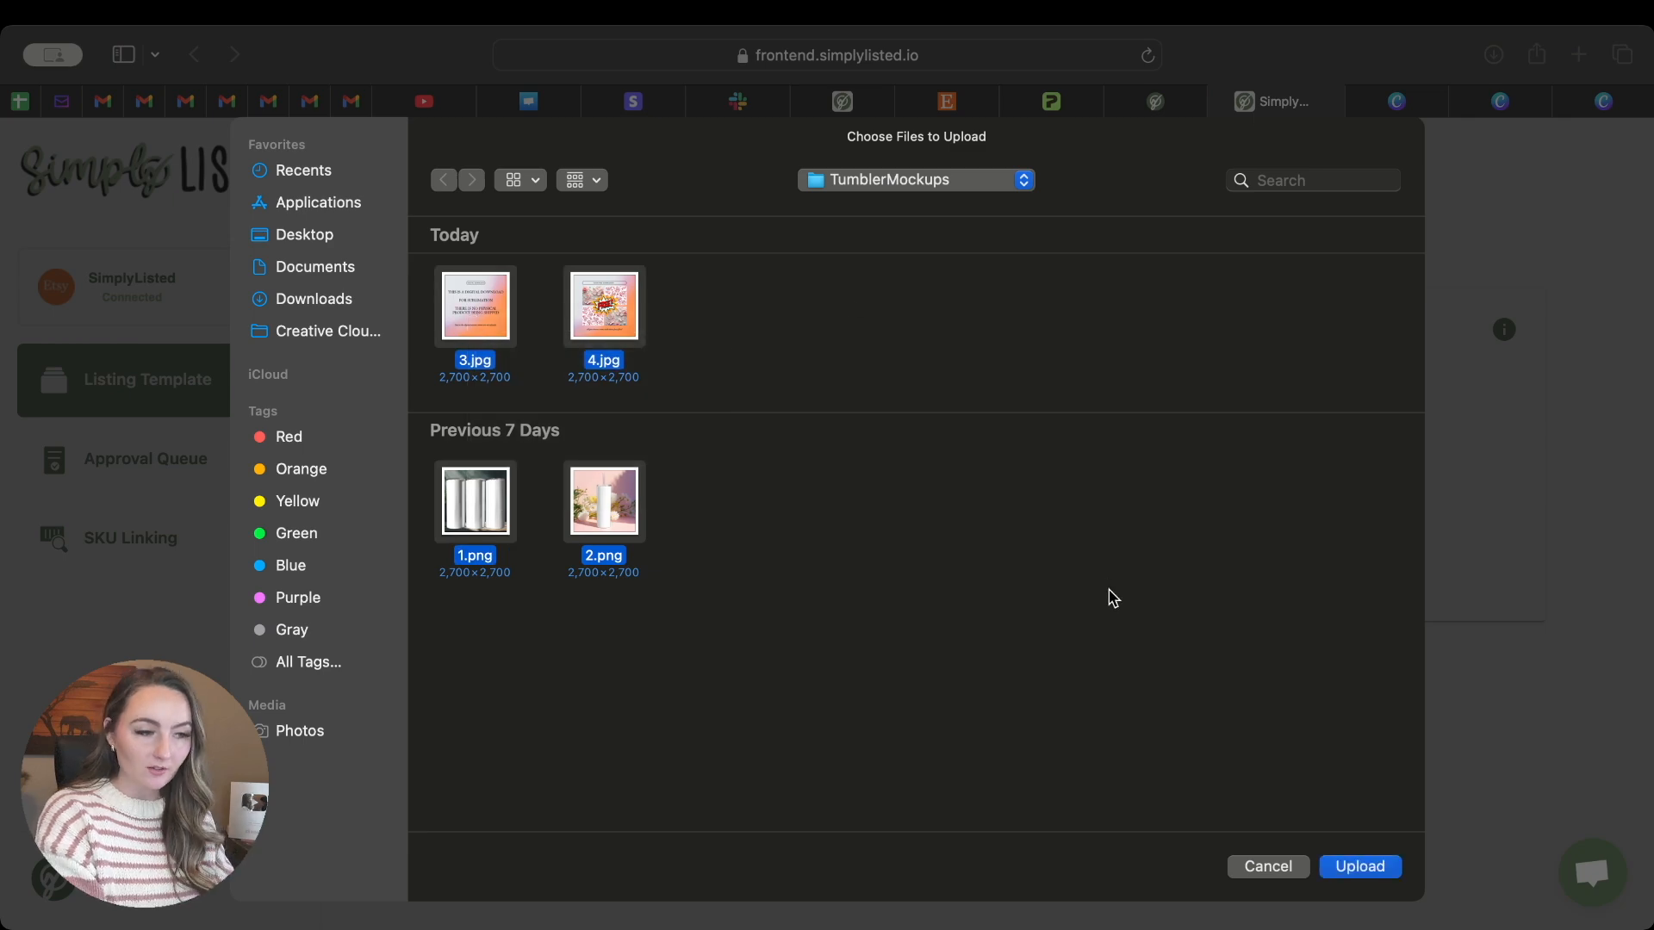
{"action": "left_click", "coordinate": [1379, 870]}
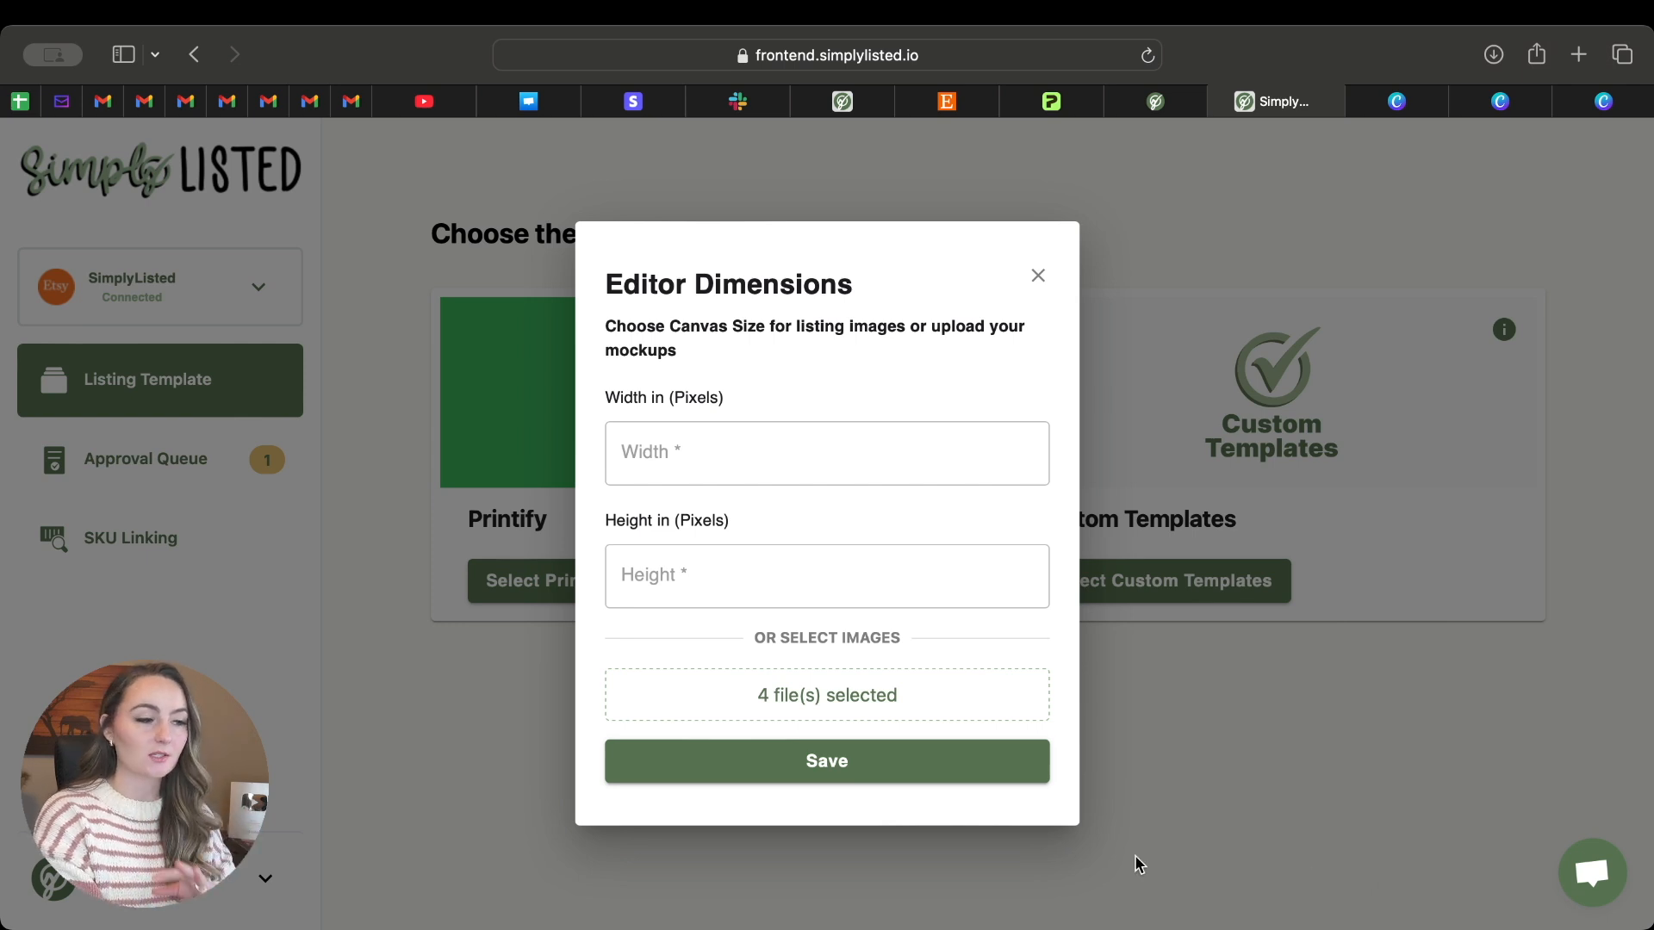
{"action": "left_click", "coordinate": [937, 761]}
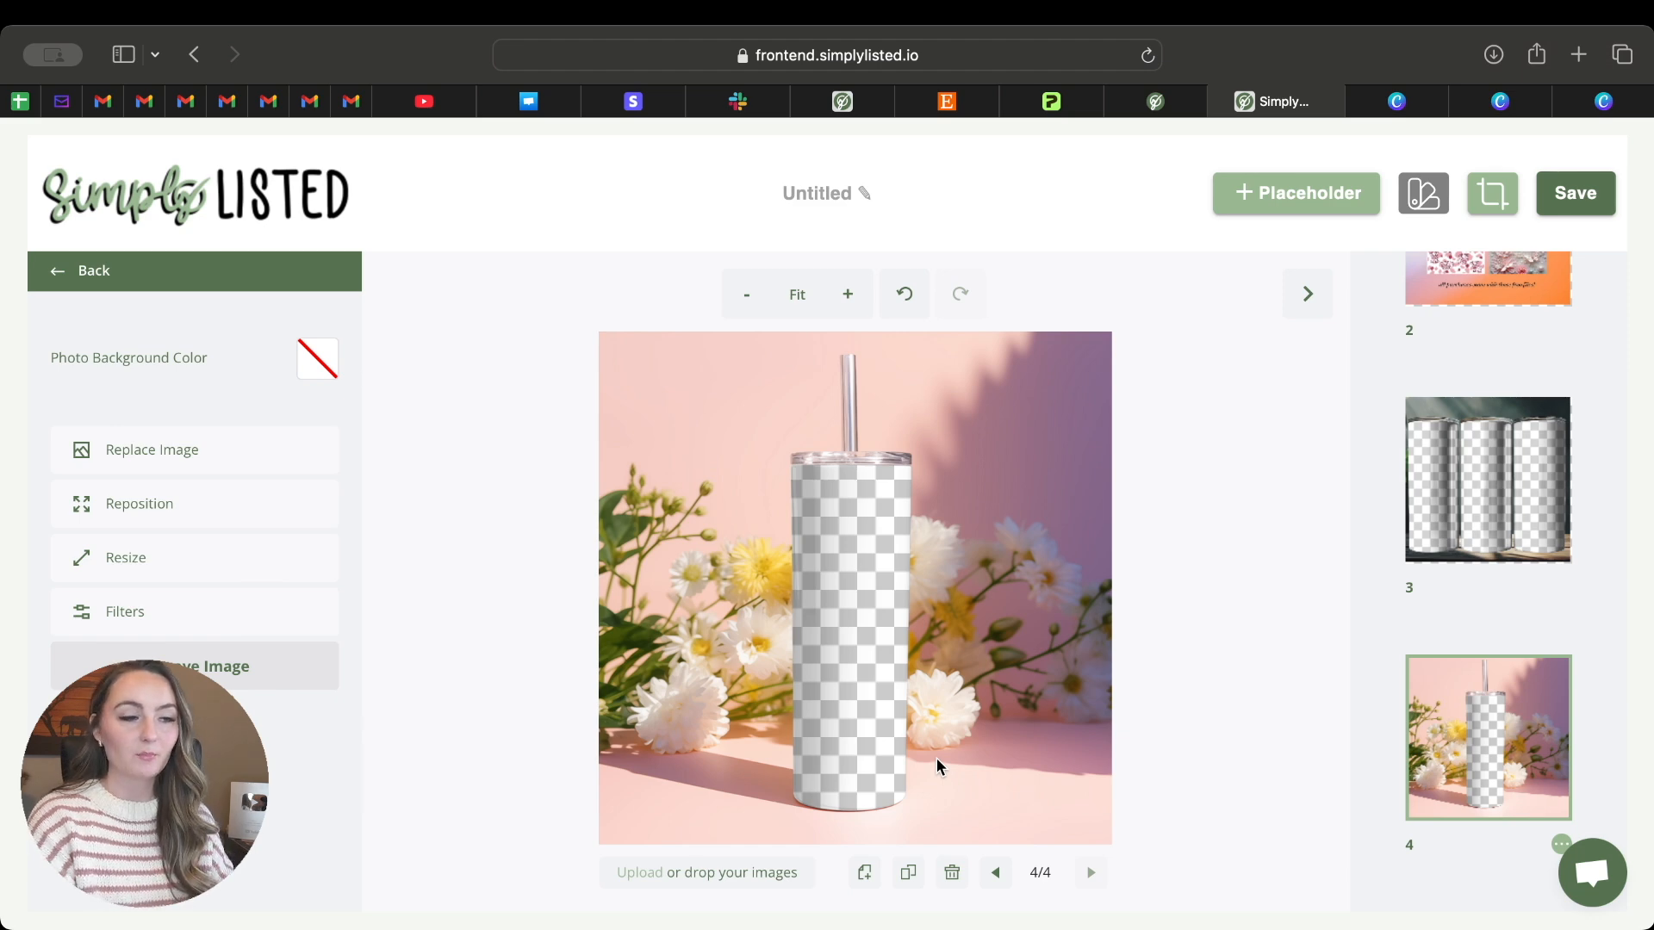
{"action": "scroll", "coordinate": [1486, 470], "scroll_direction": "up", "scroll_amount": 2}
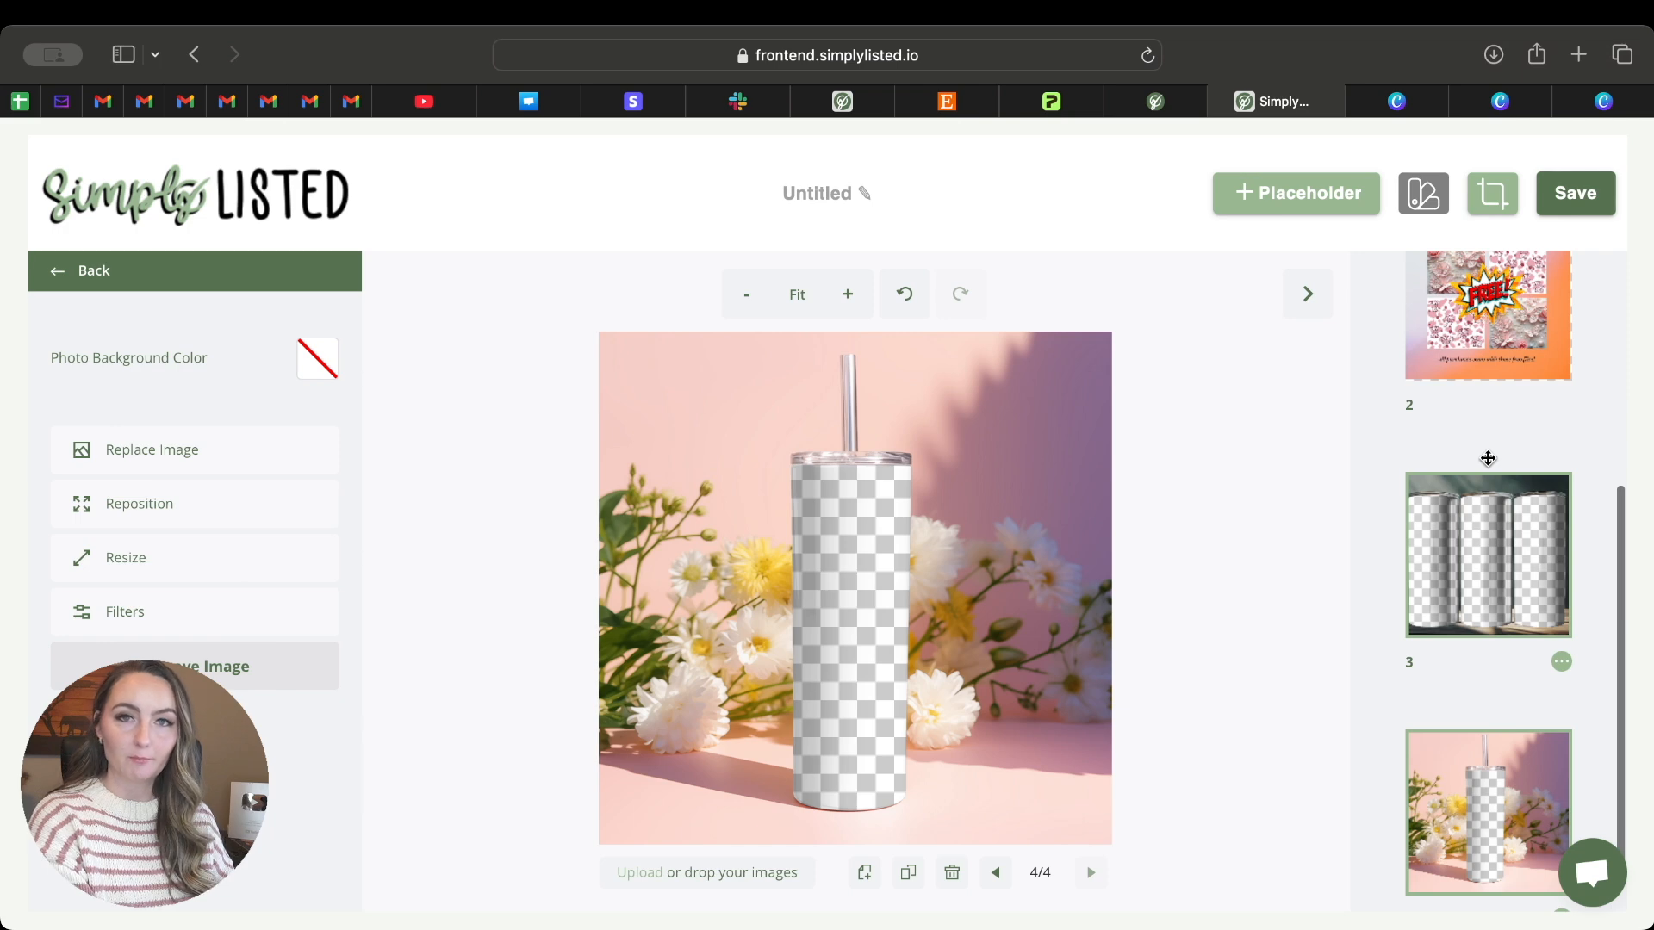
- Reorder the template pages to place the three-tumbler mockup first and the single-tumbler mockup second, and open the first page
{"action": "left_click_drag", "start_coordinate": [1488, 458], "coordinate": [1487, 232]}
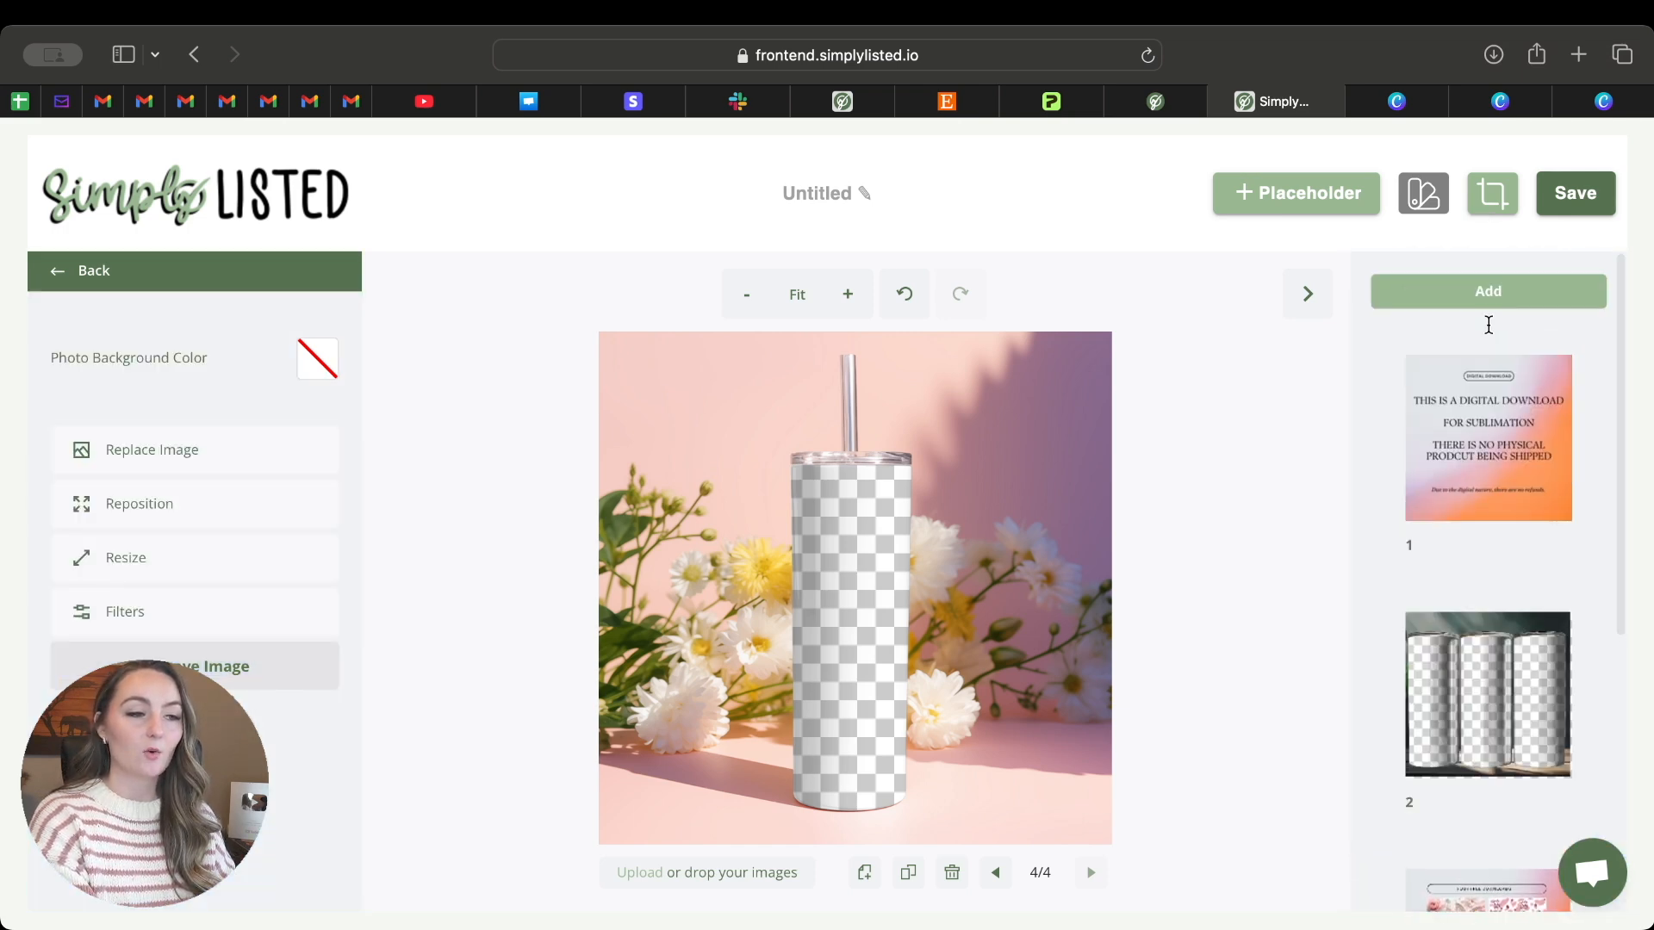
{"action": "left_click_drag", "start_coordinate": [1476, 380], "coordinate": [1465, 427]}
{"action": "scroll", "coordinate": [1481, 672], "scroll_direction": "down", "scroll_amount": 6}
{"action": "scroll", "coordinate": [1465, 465], "scroll_direction": "up", "scroll_amount": 5}
{"action": "left_click_drag", "start_coordinate": [1491, 738], "coordinate": [1487, 483]}
{"action": "left_click", "coordinate": [1488, 500]}
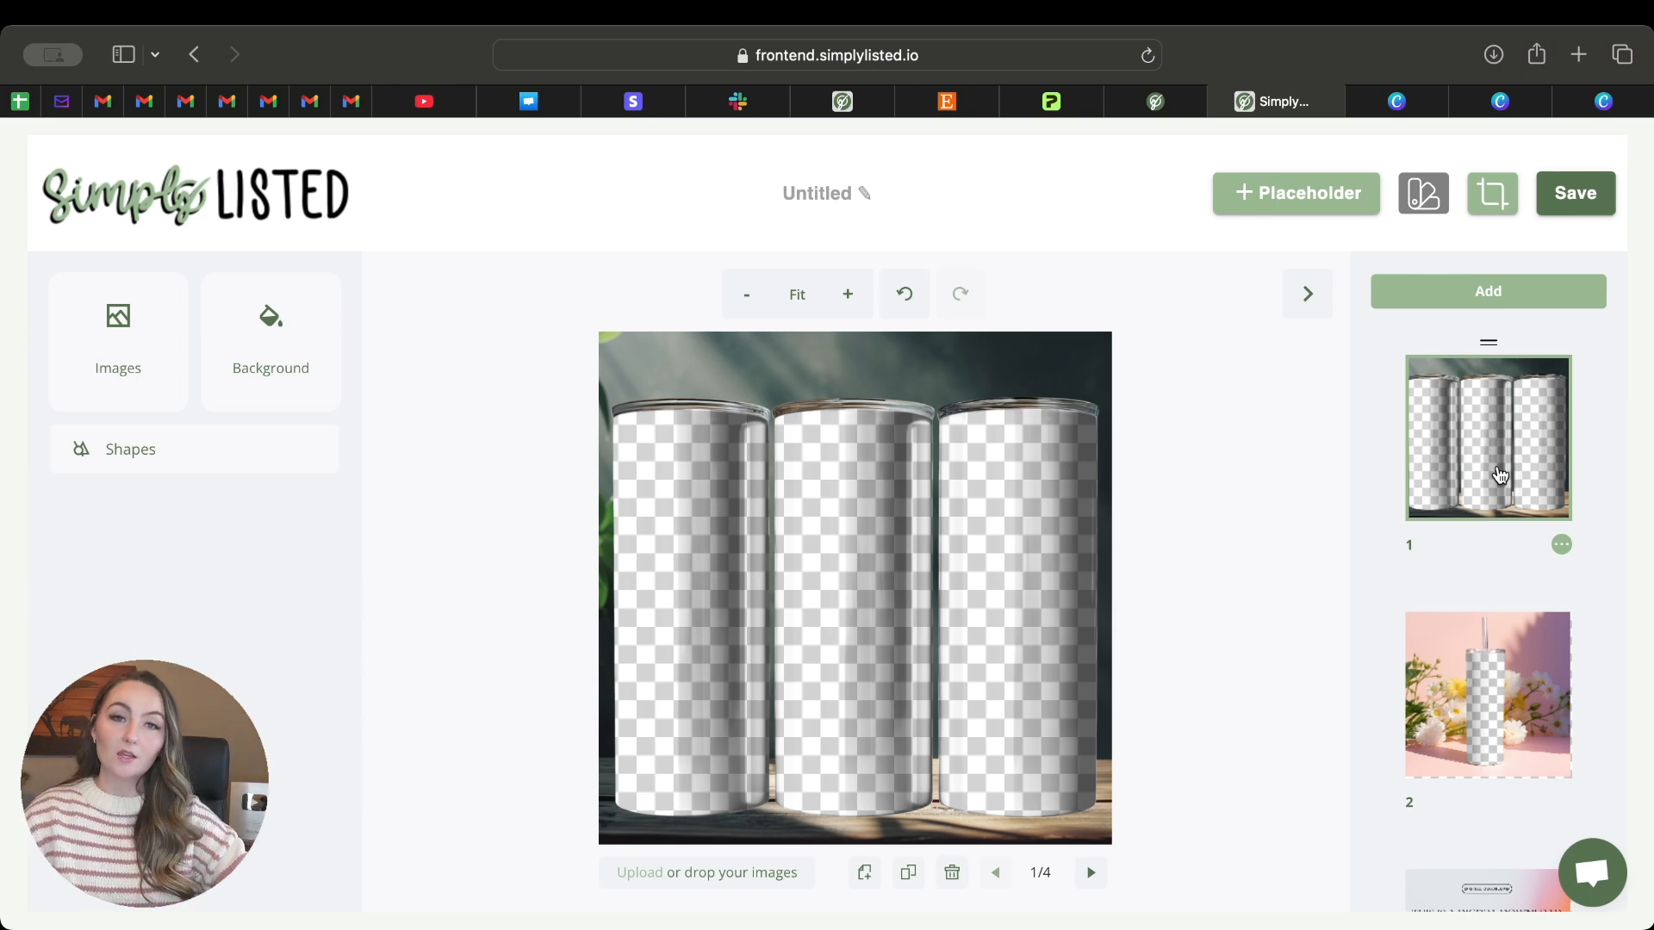
- Start a new placeholder and check the custom size of the Tumbler Wrap PNGs design in Canva before returning to Simply Listed
{"action": "left_click", "coordinate": [1284, 210]}
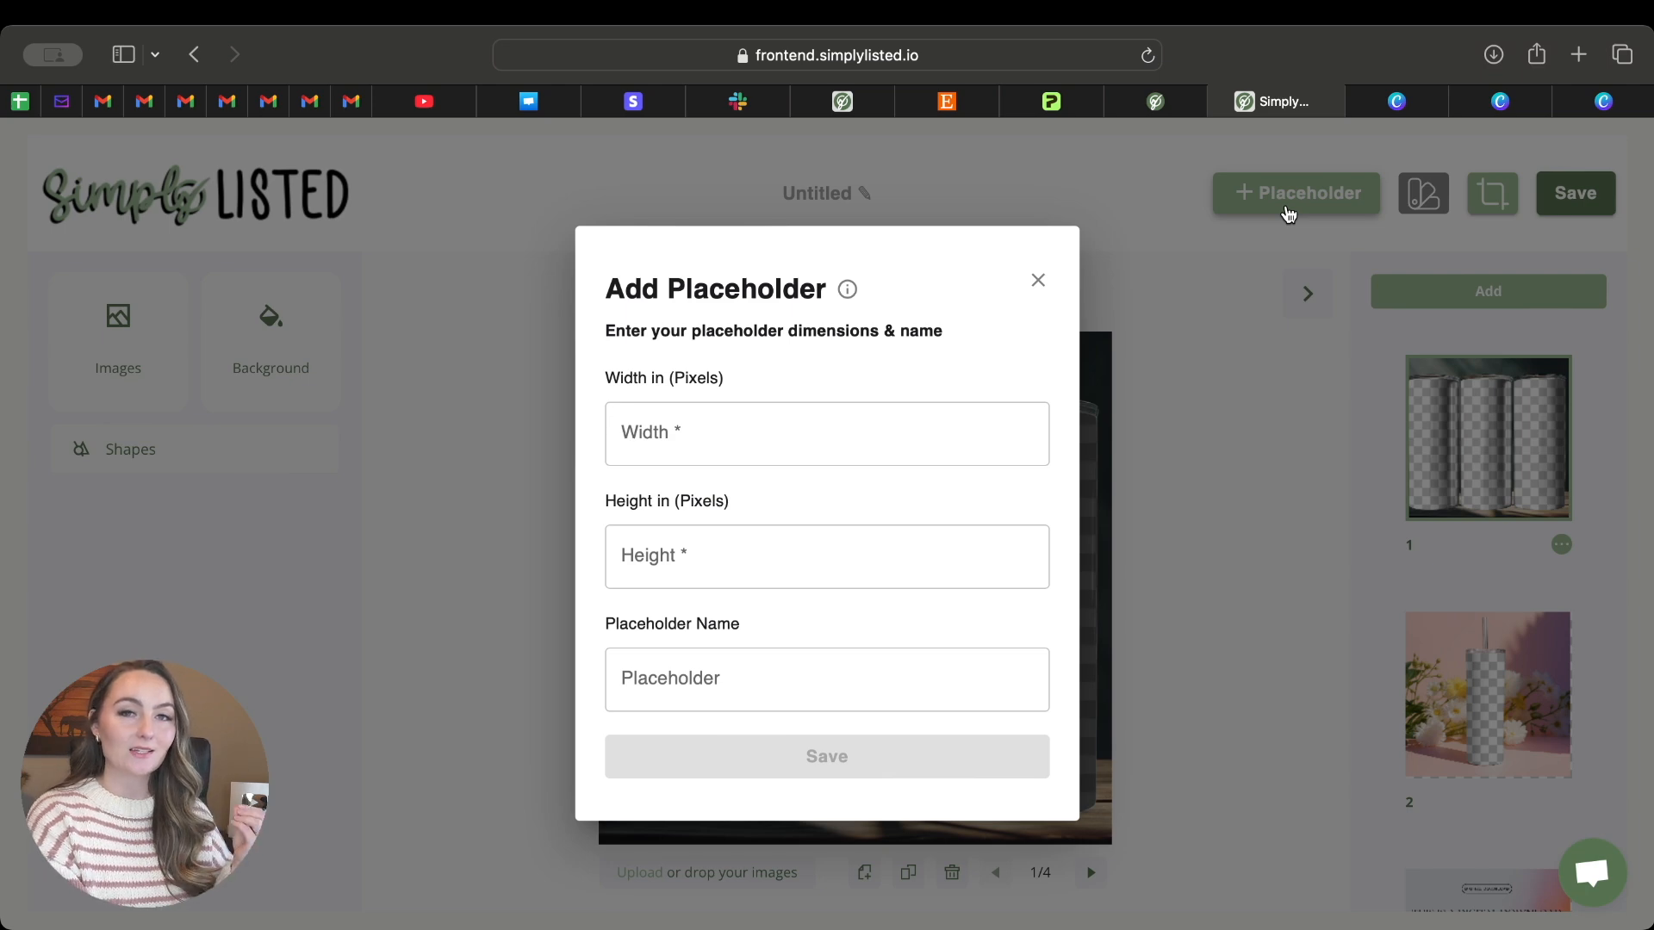
{"action": "left_click", "coordinate": [1601, 102]}
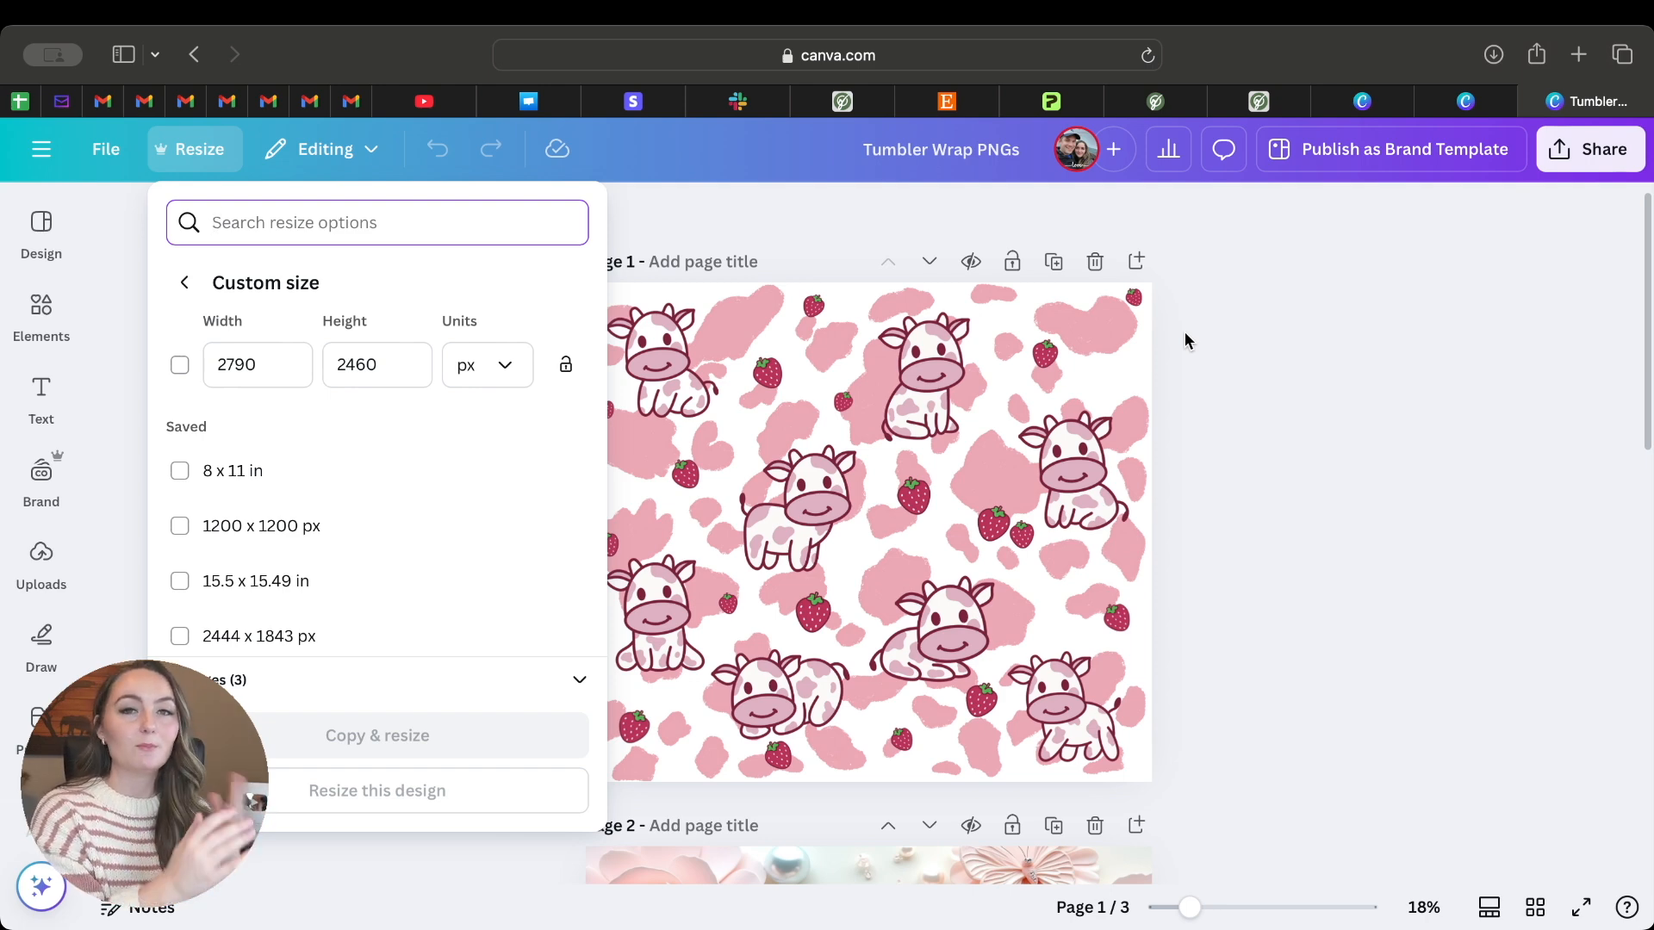
{"action": "left_click", "coordinate": [1259, 102]}
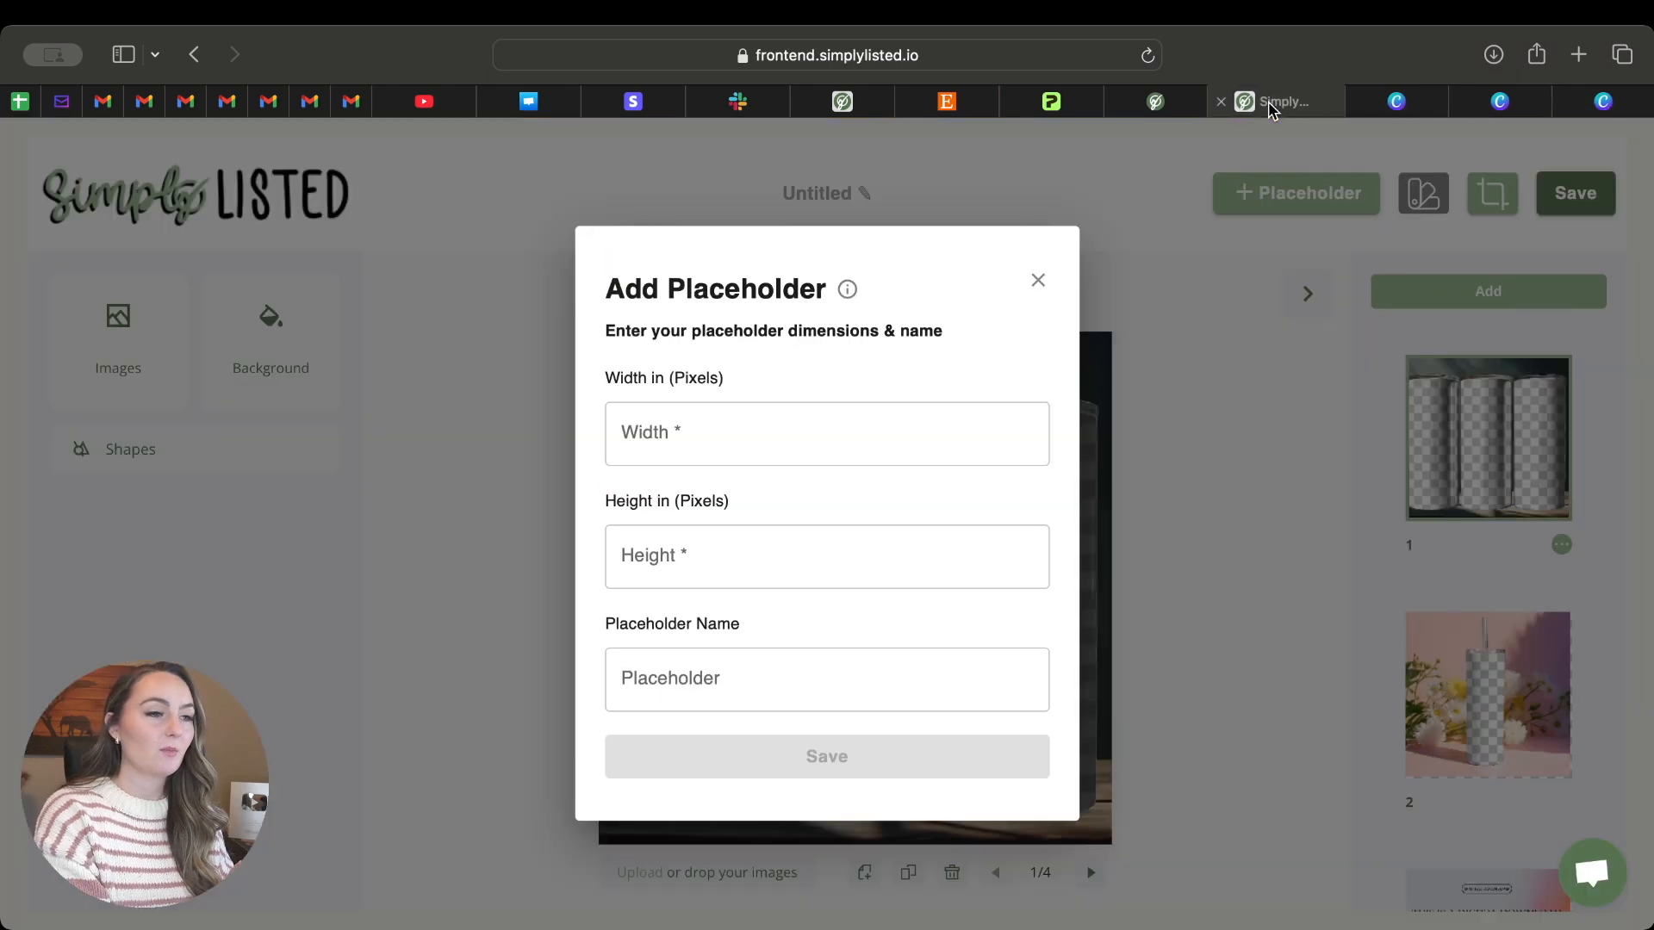
{"action": "left_click", "coordinate": [1606, 101]}
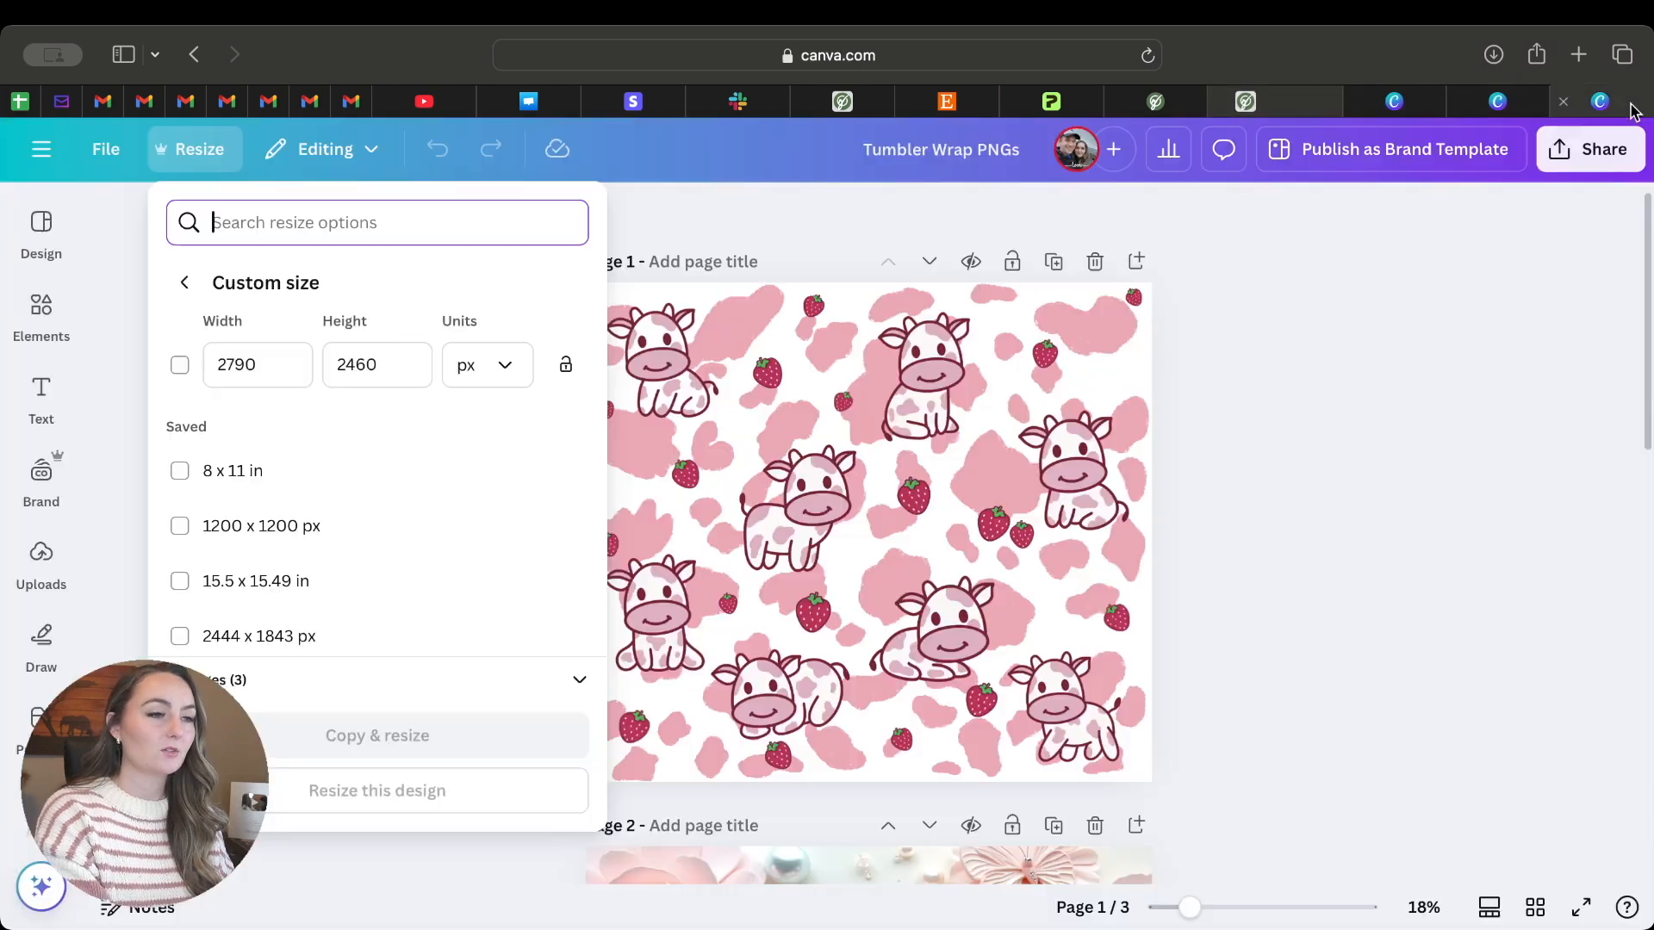
{"action": "left_click", "coordinate": [1283, 103]}
- Add a placeholder 2790 pixels wide and 2460 pixels high, named Tumblerwrap
{"action": "left_click", "coordinate": [797, 423]}
{"action": "type", "text": "2"}
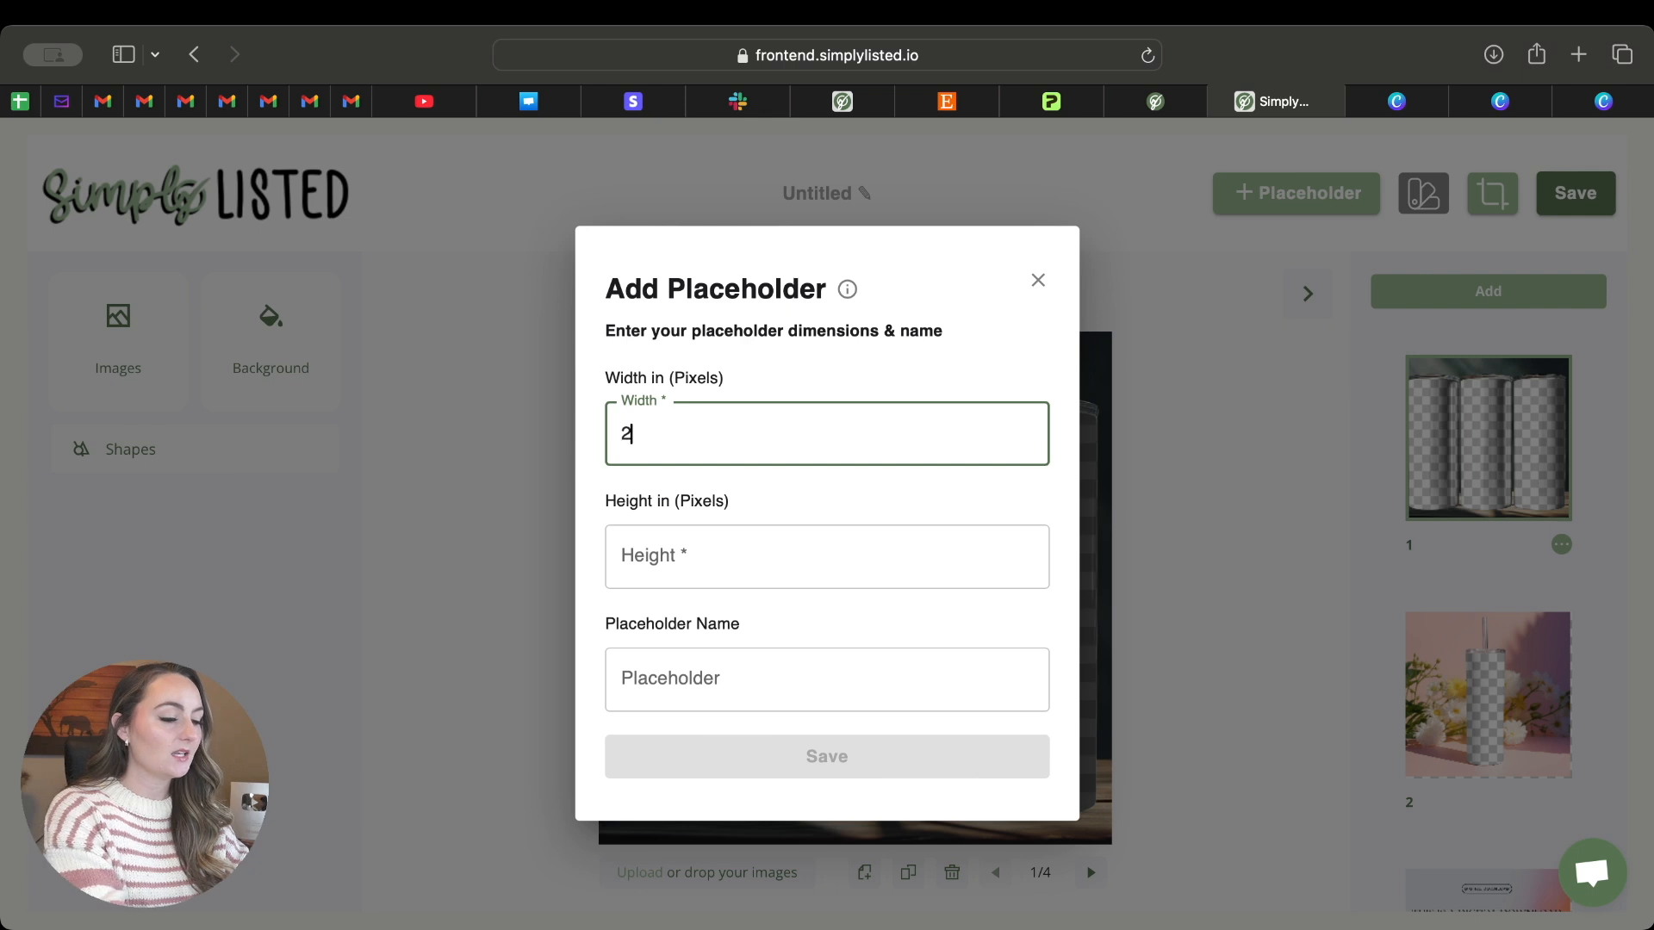
{"action": "type", "text": "790"}
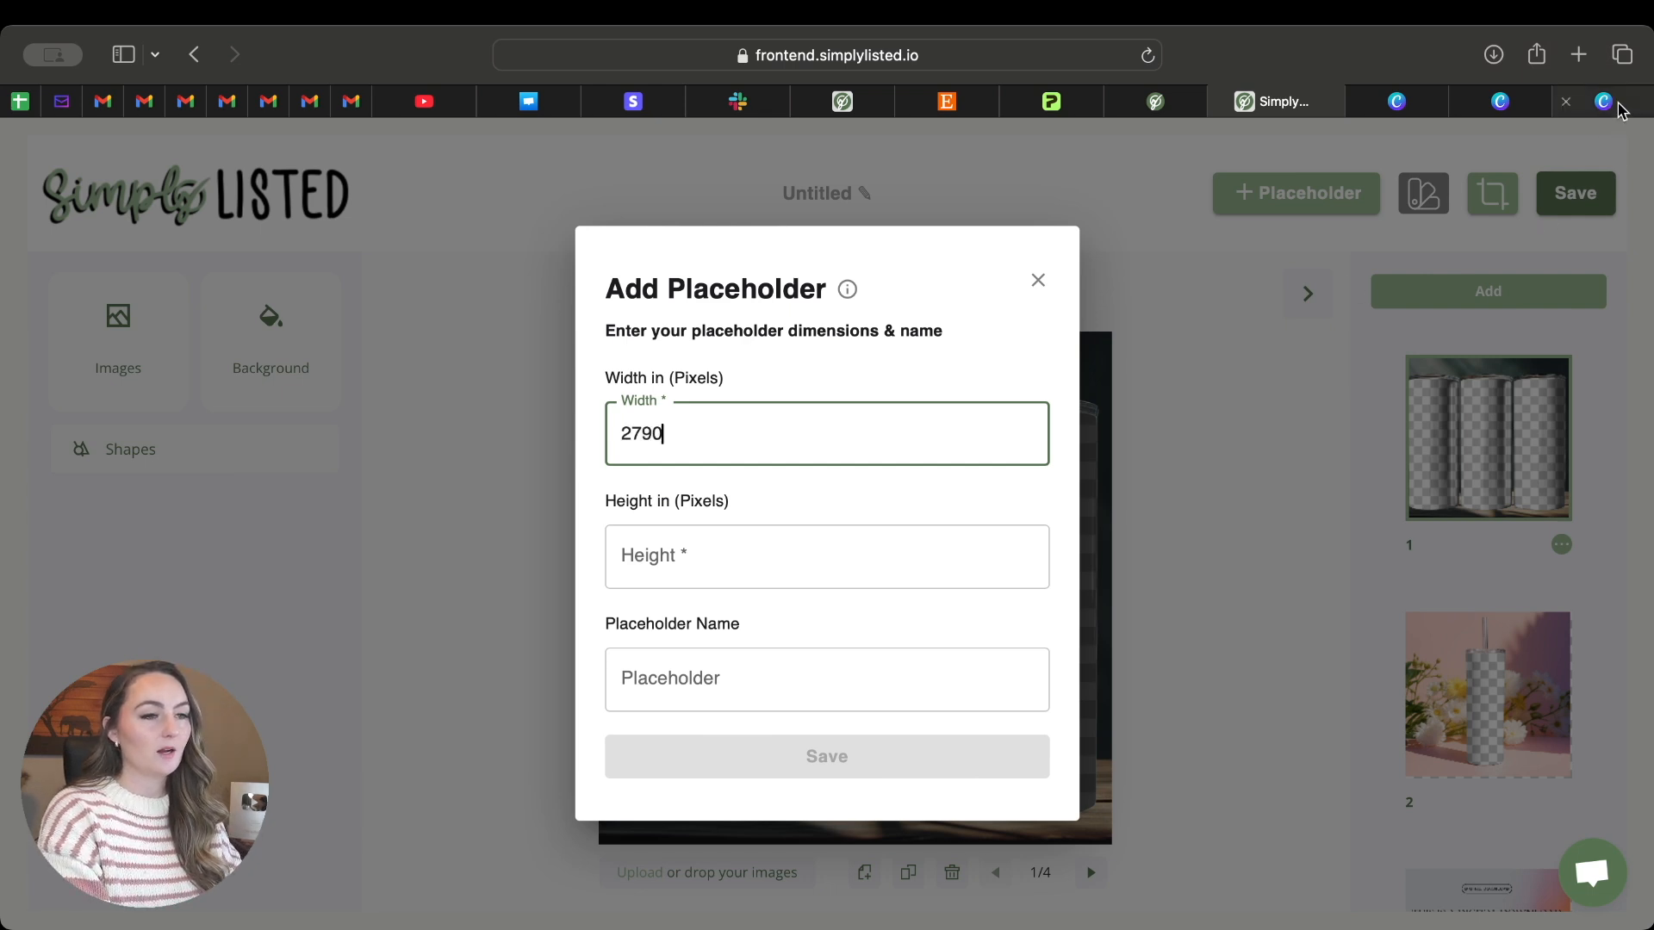
{"action": "mouse_move", "coordinate": [1619, 105]}
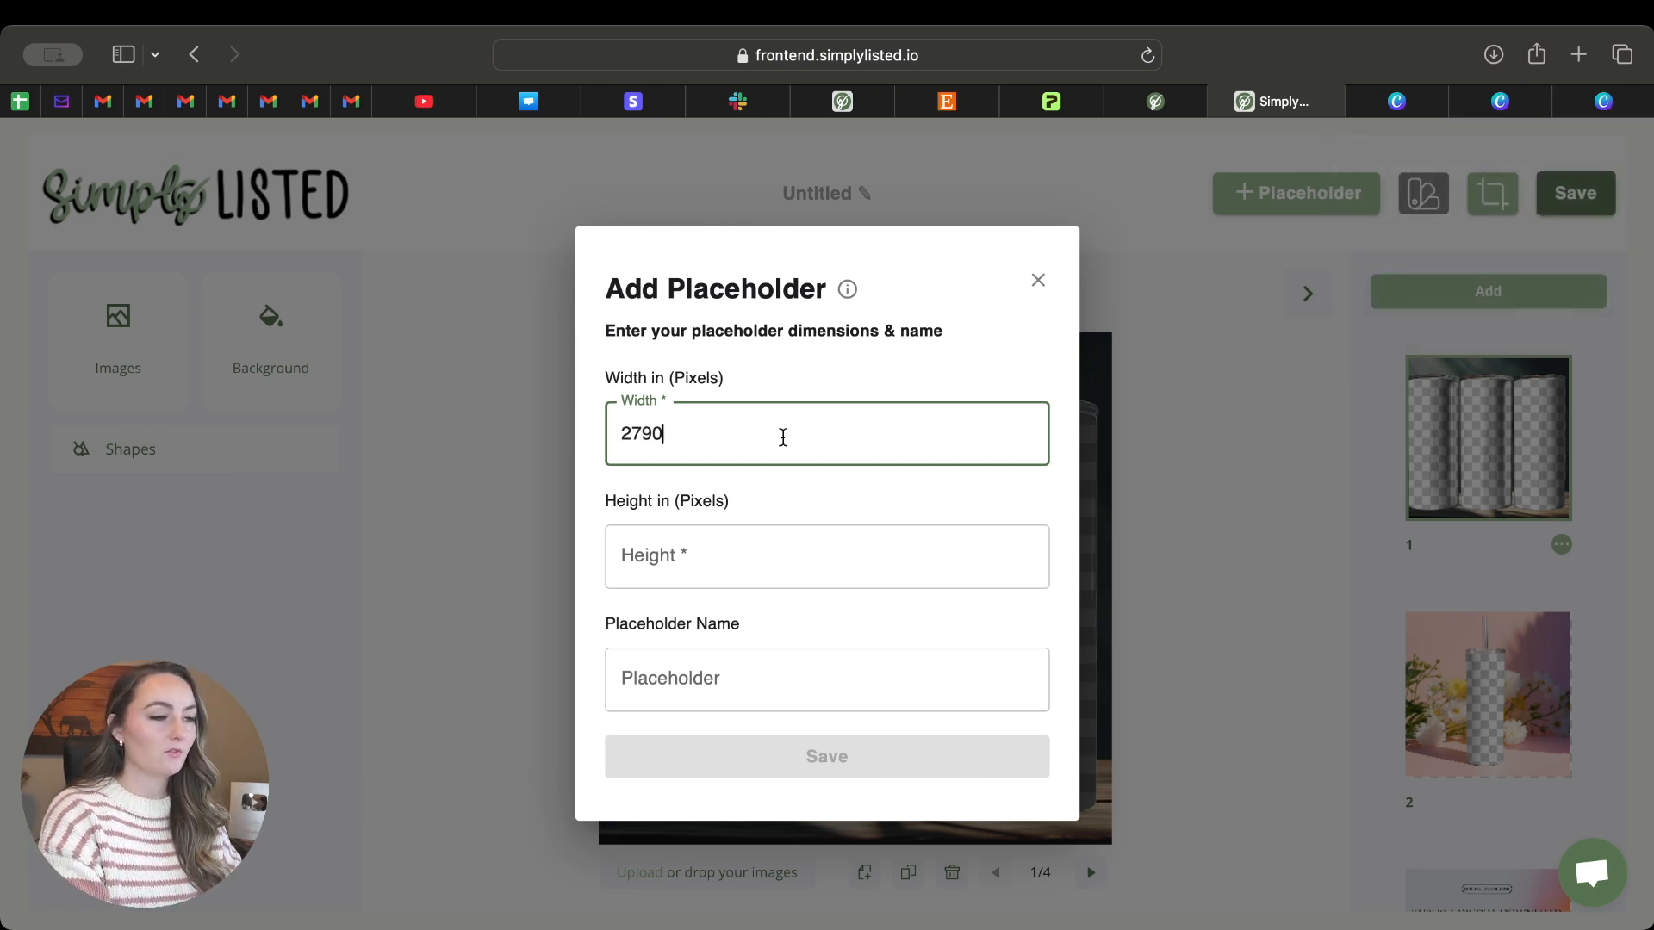
{"action": "left_click", "coordinate": [689, 558]}
{"action": "type", "text": "2460"}
{"action": "left_click", "coordinate": [635, 664]}
{"action": "type", "text": "Tu"}
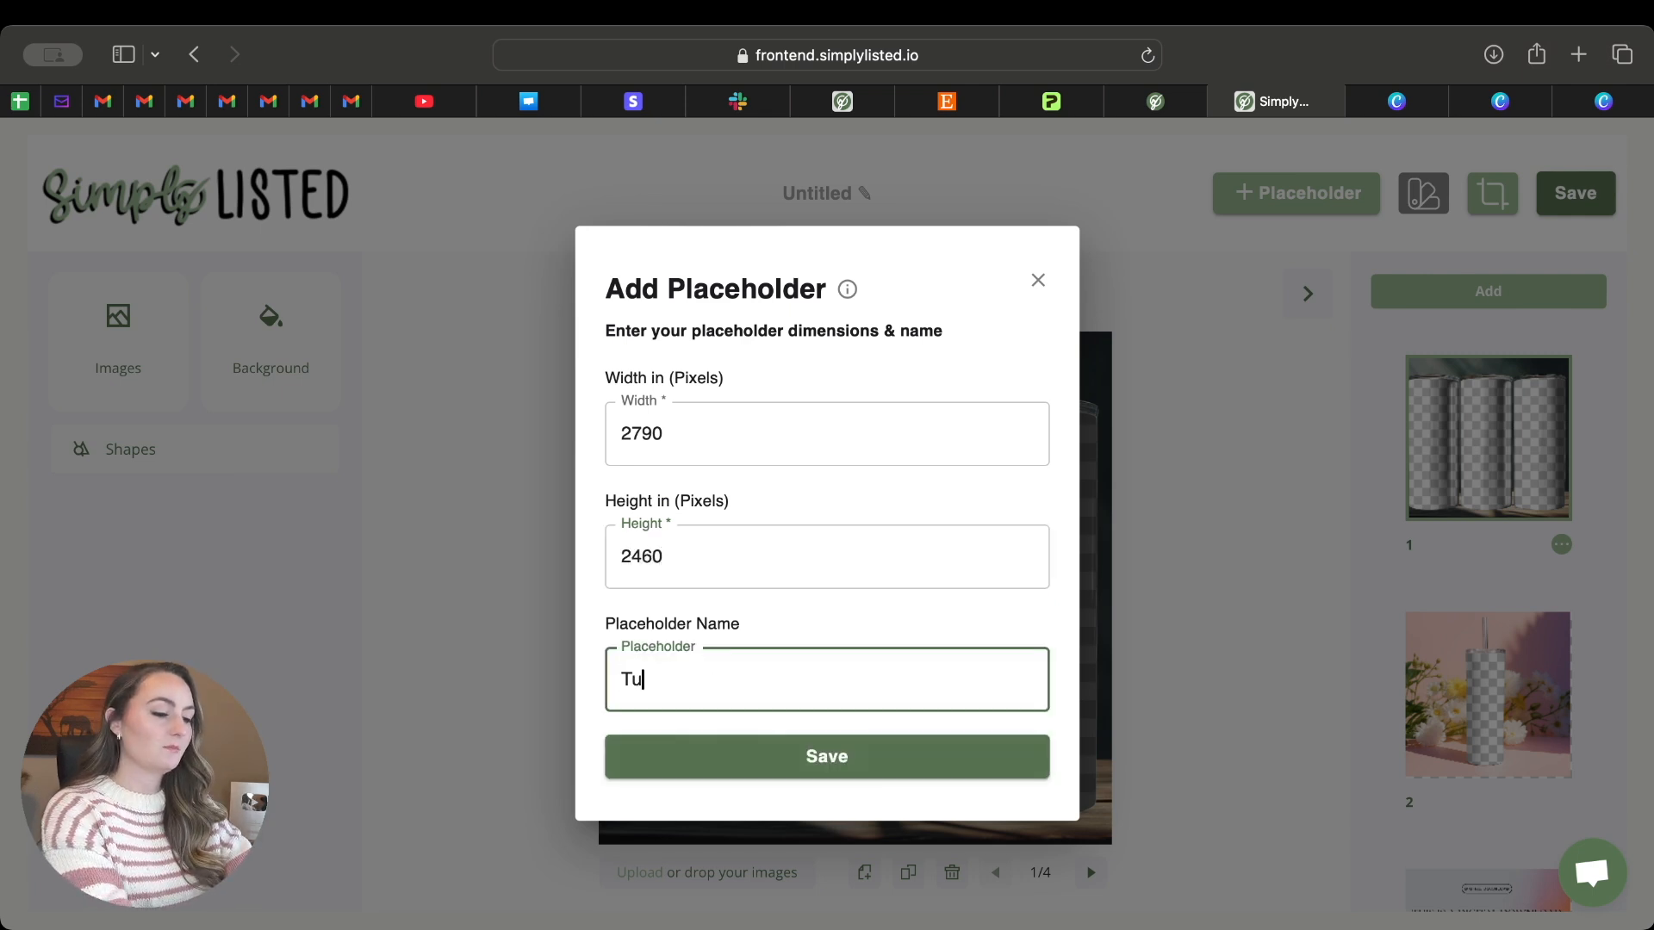
{"action": "type", "text": "mblerwrap"}
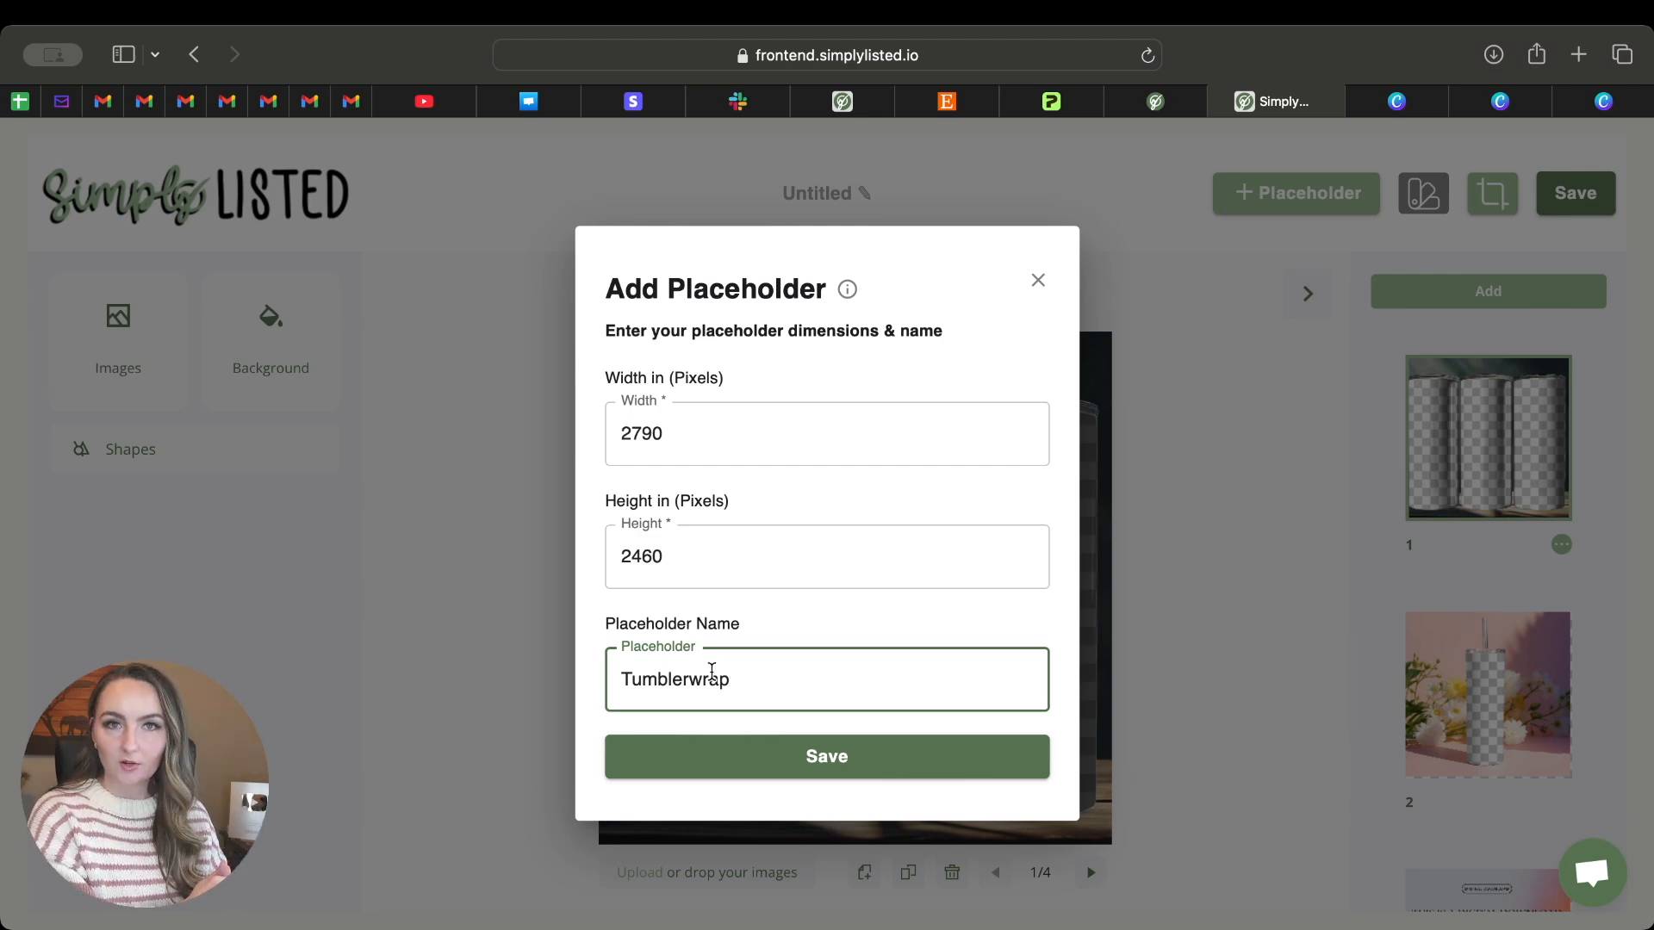
{"action": "left_click", "coordinate": [758, 758]}
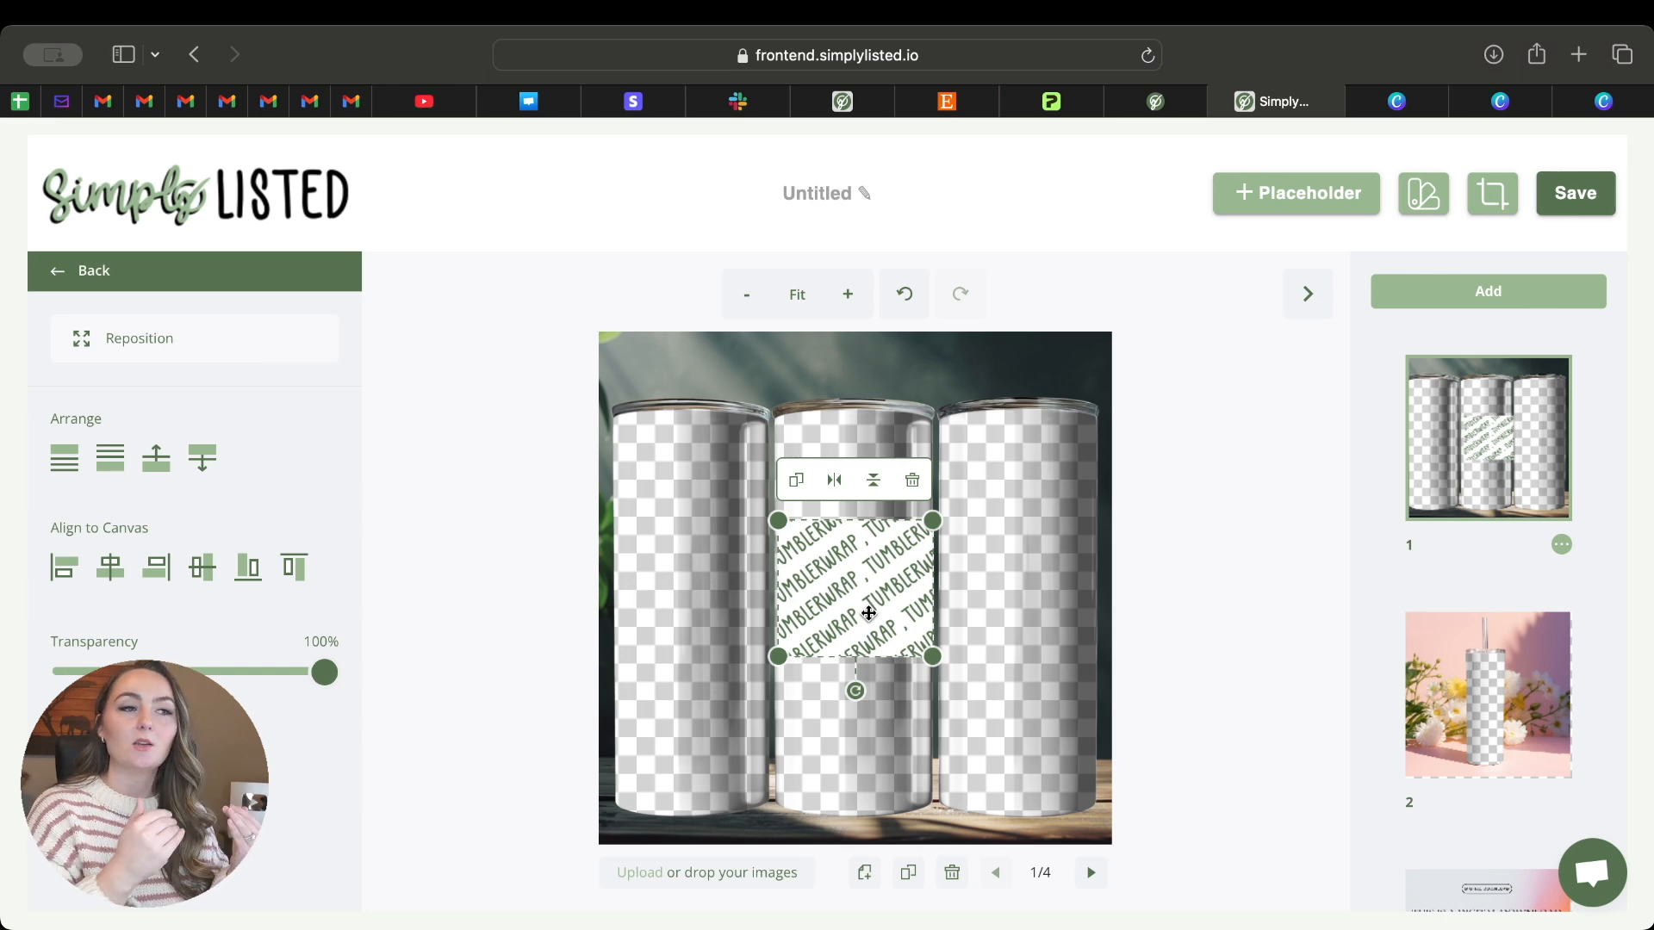
- Move the Tumblerwrap placeholder to the upper corner of the leftmost tumbler and enlarge it to cover all three tumblers
{"action": "left_click_drag", "start_coordinate": [822, 574], "coordinate": [658, 461]}
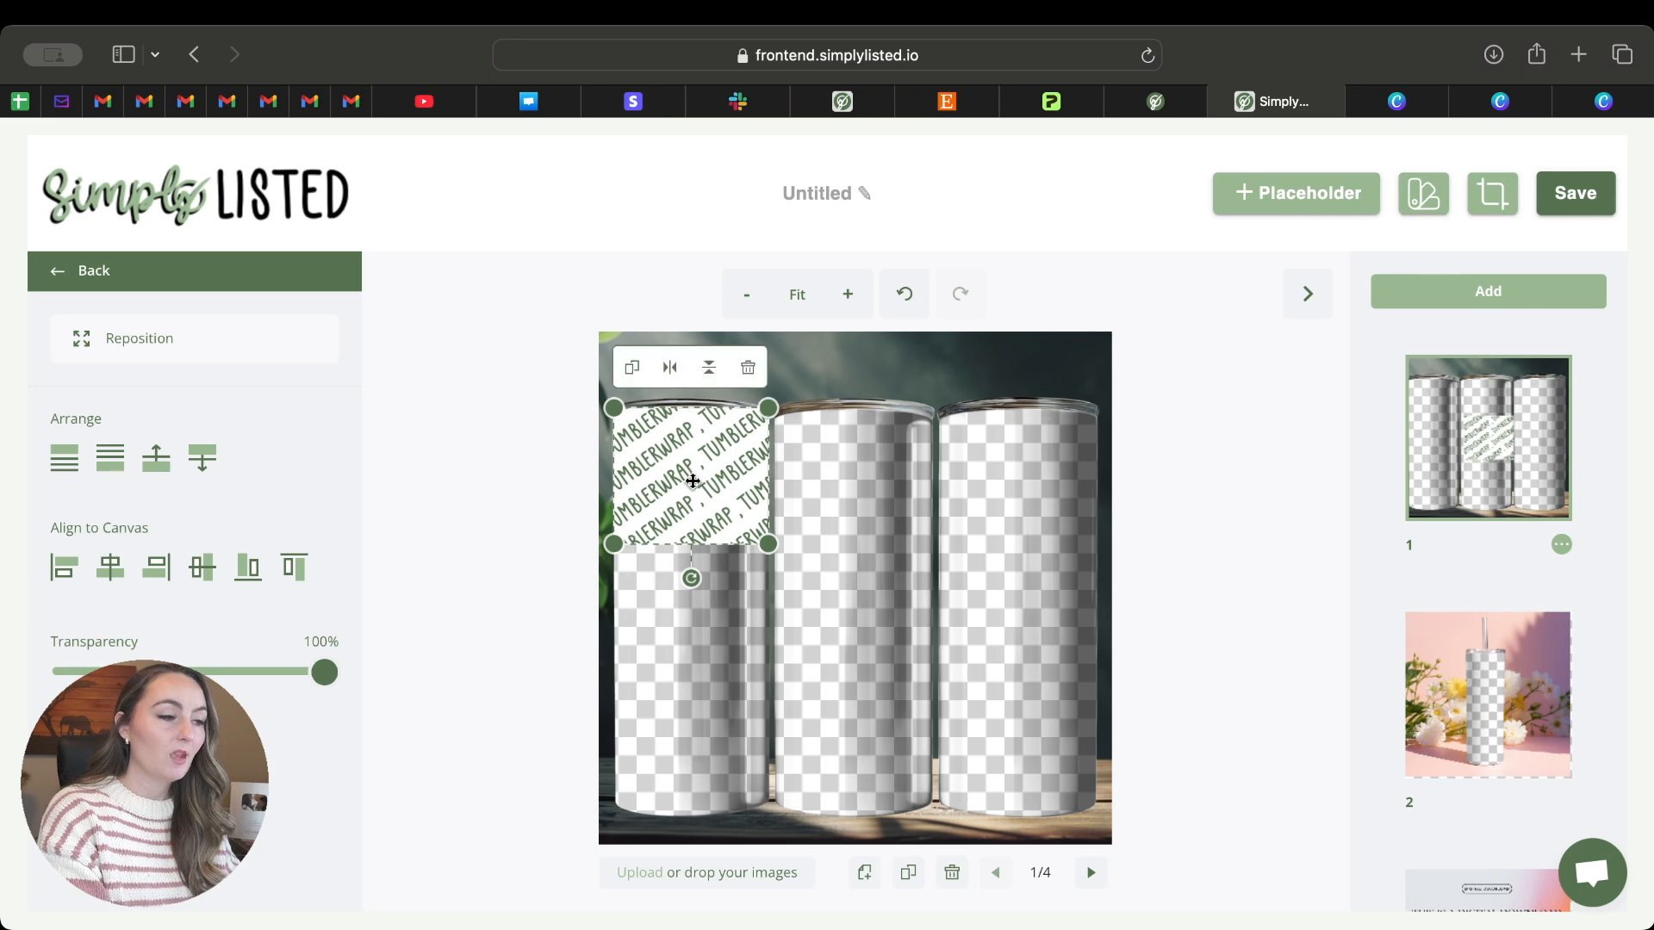
{"action": "left_click_drag", "start_coordinate": [774, 549], "coordinate": [1101, 817]}
{"action": "left_click_drag", "start_coordinate": [971, 483], "coordinate": [1005, 410]}
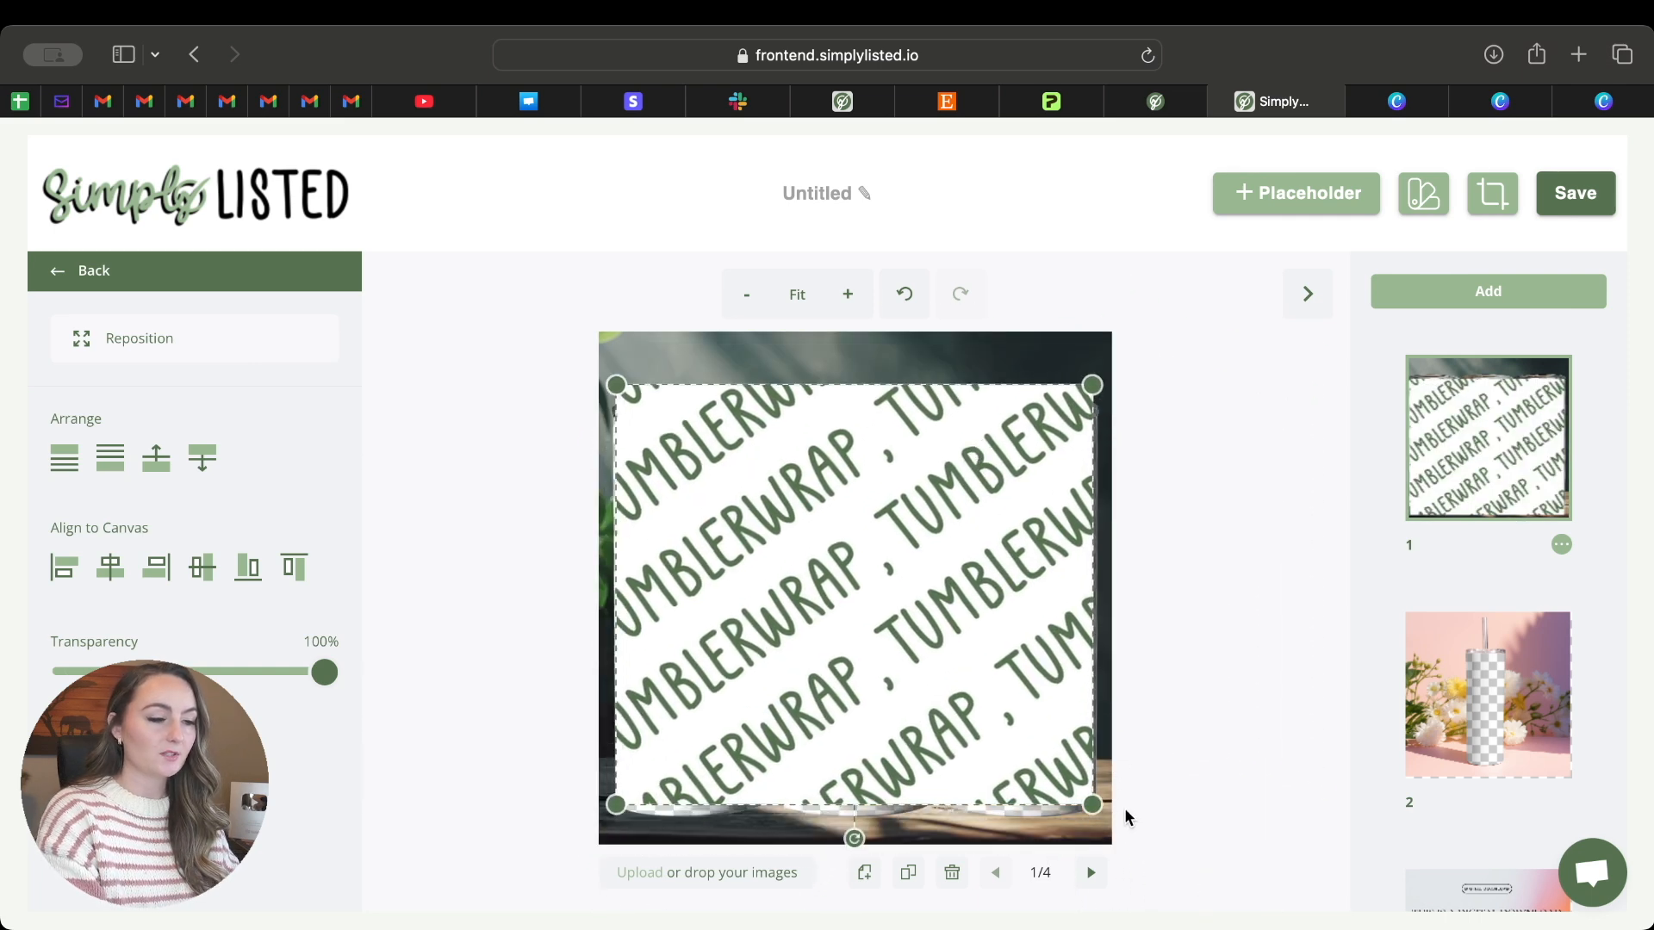
{"action": "left_click_drag", "start_coordinate": [1092, 804], "coordinate": [824, 534]}
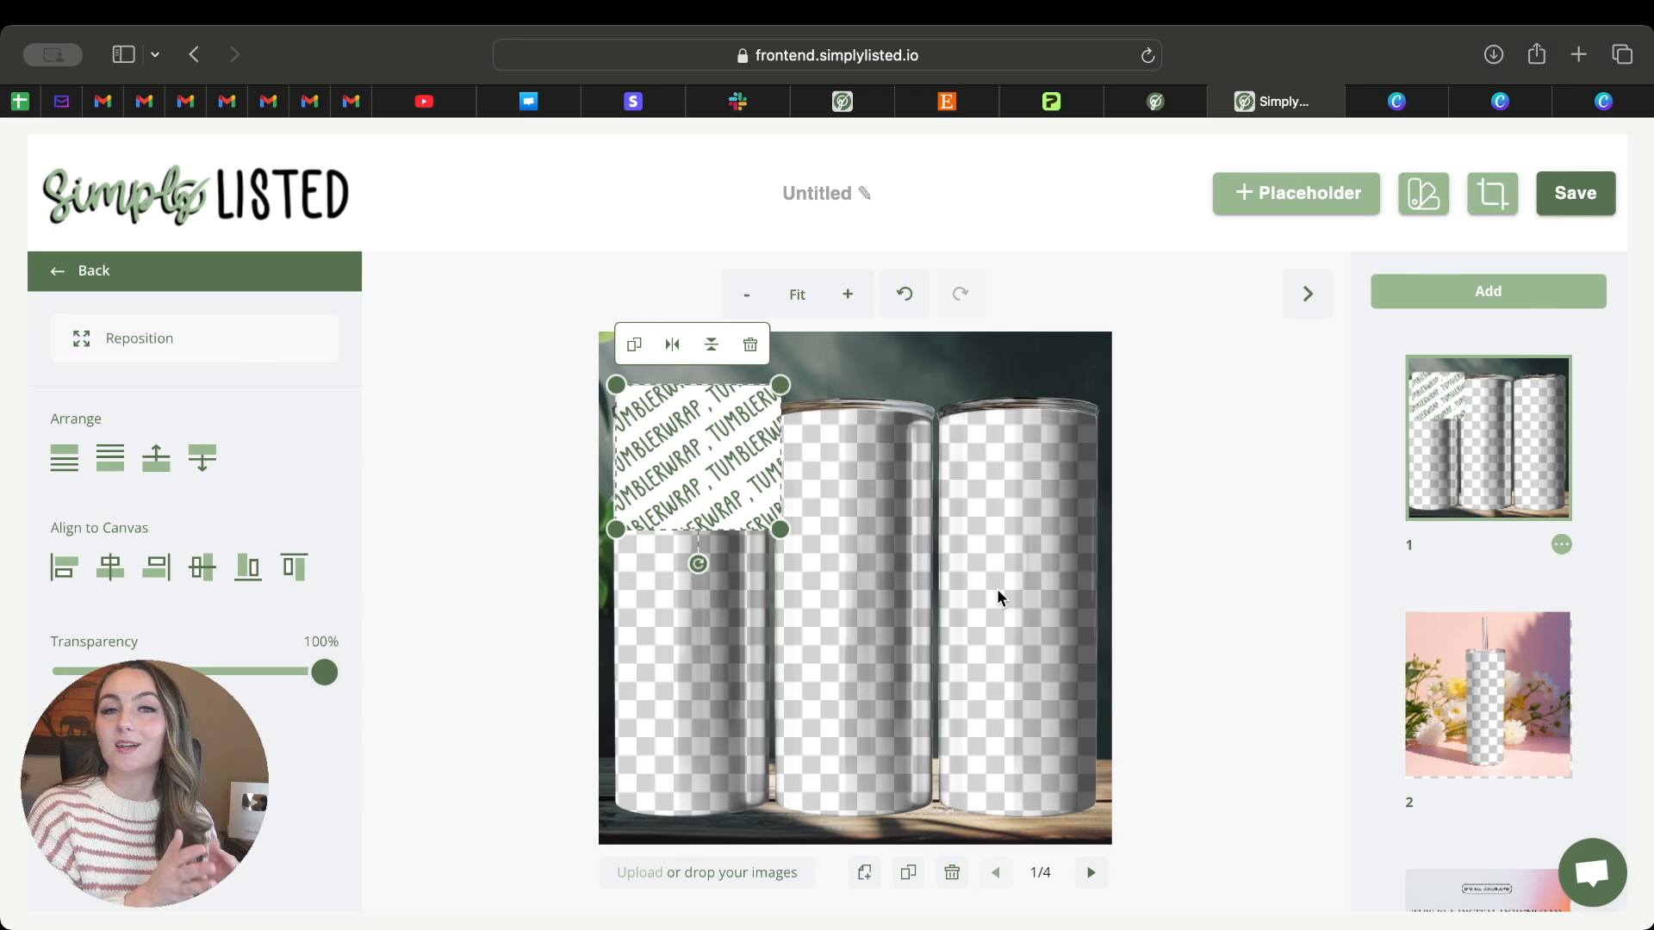
{"action": "left_click_drag", "start_coordinate": [780, 529], "coordinate": [1129, 805]}
{"action": "left_click_drag", "start_coordinate": [1005, 685], "coordinate": [997, 684]}
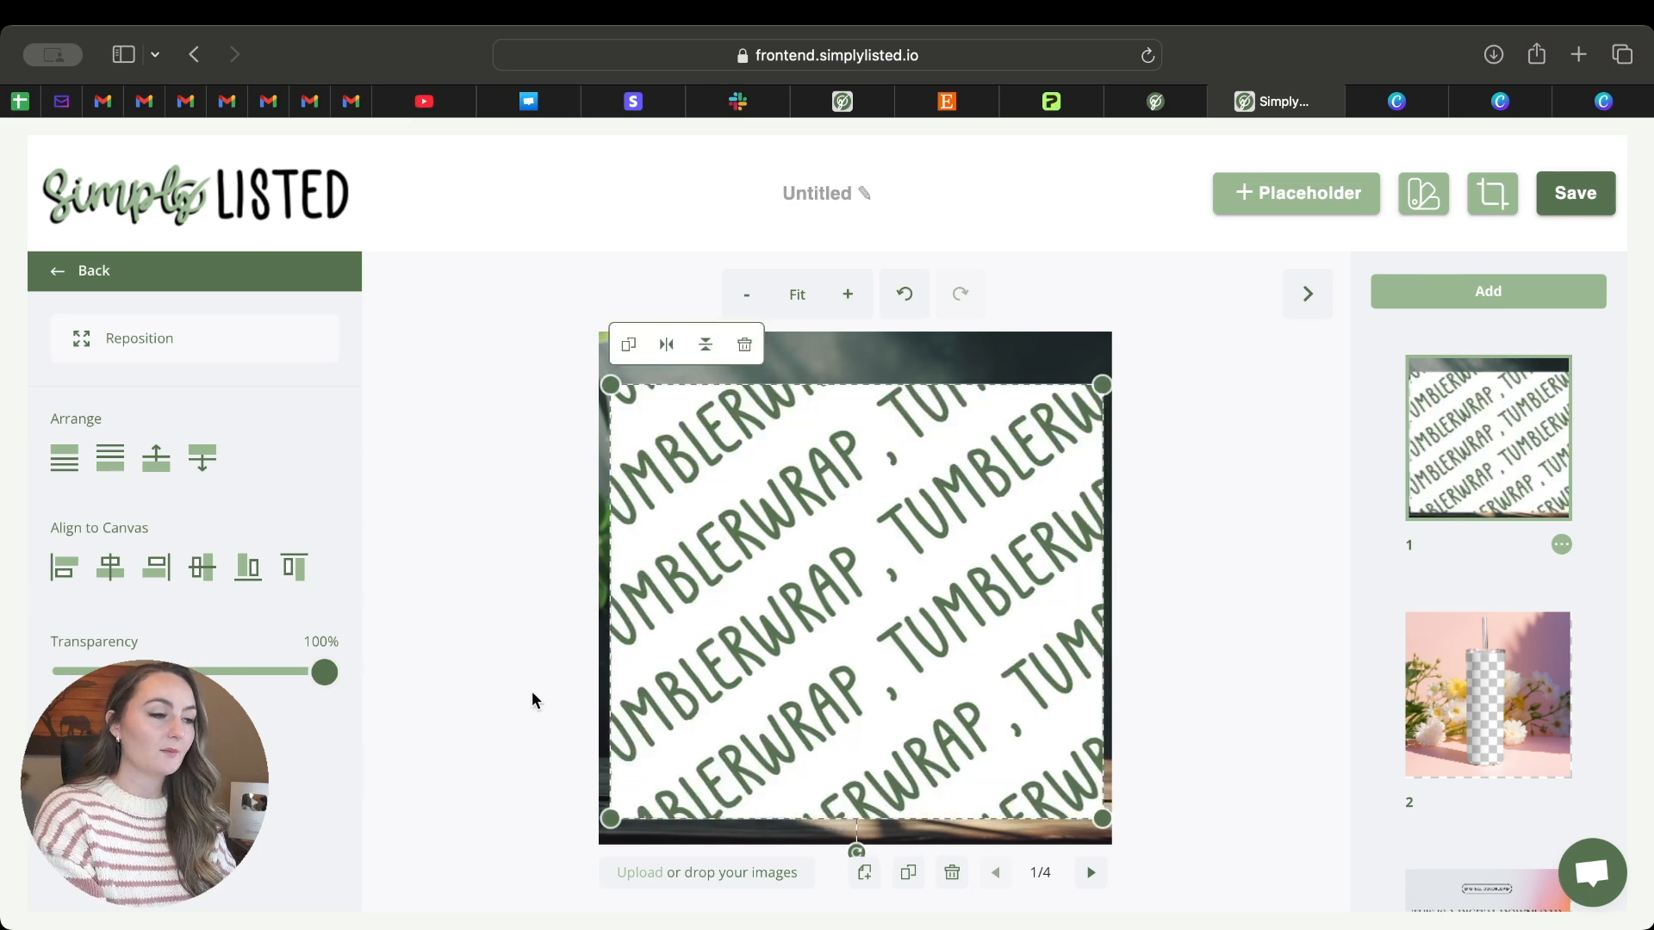
- Set the placeholder's transparency to 26% and adjust its size and position to match the outline of the three tumblers
{"action": "left_click_drag", "start_coordinate": [325, 687], "coordinate": [123, 676]}
{"action": "left_click_drag", "start_coordinate": [804, 620], "coordinate": [801, 631]}
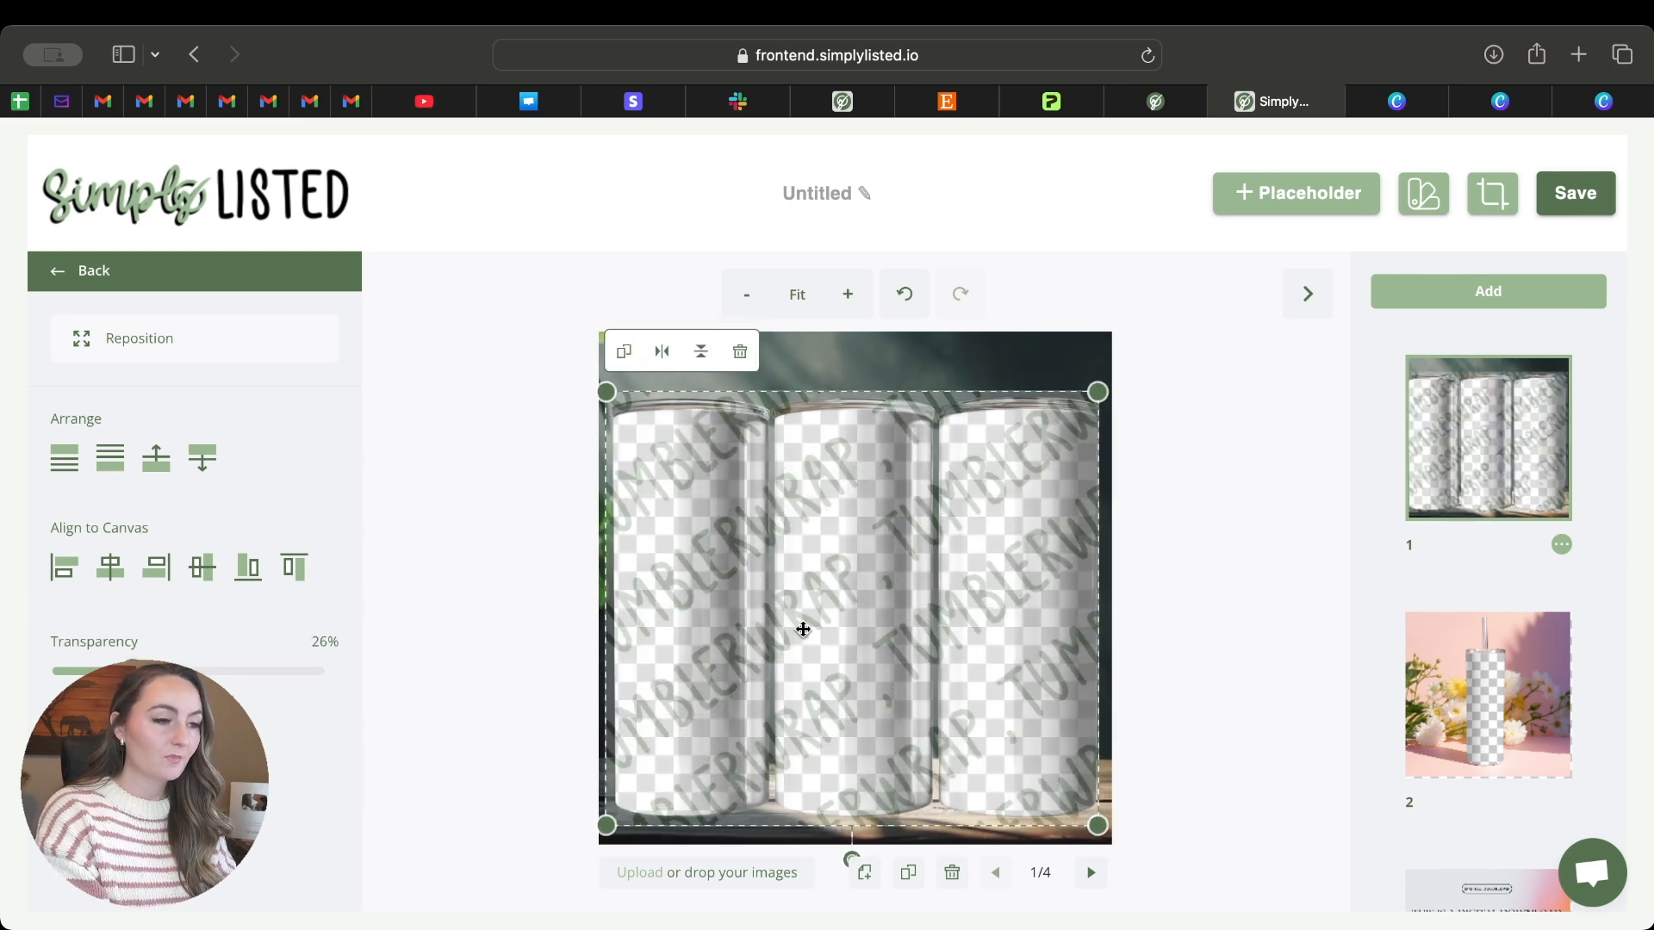
{"action": "left_click_drag", "start_coordinate": [802, 631], "coordinate": [808, 627]}
{"action": "left_click_drag", "start_coordinate": [1102, 829], "coordinate": [1093, 826]}
{"action": "left_click_drag", "start_coordinate": [967, 720], "coordinate": [964, 720]}
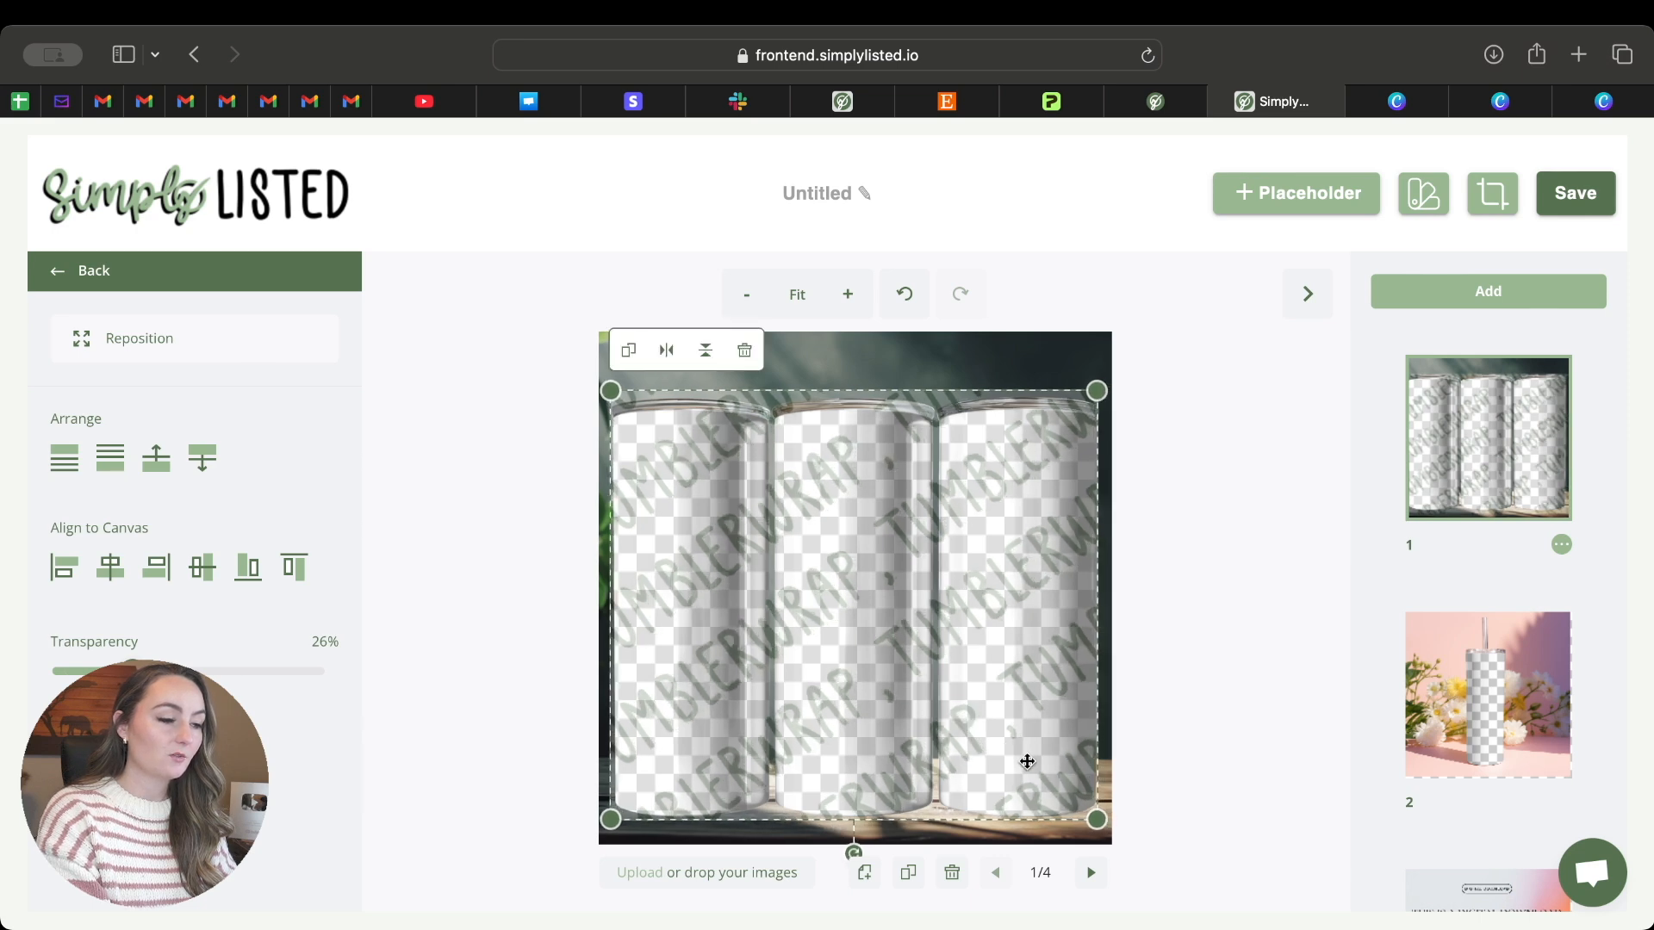
{"action": "left_click_drag", "start_coordinate": [1092, 823], "coordinate": [1087, 809]}
{"action": "left_click_drag", "start_coordinate": [1045, 694], "coordinate": [1052, 704]}
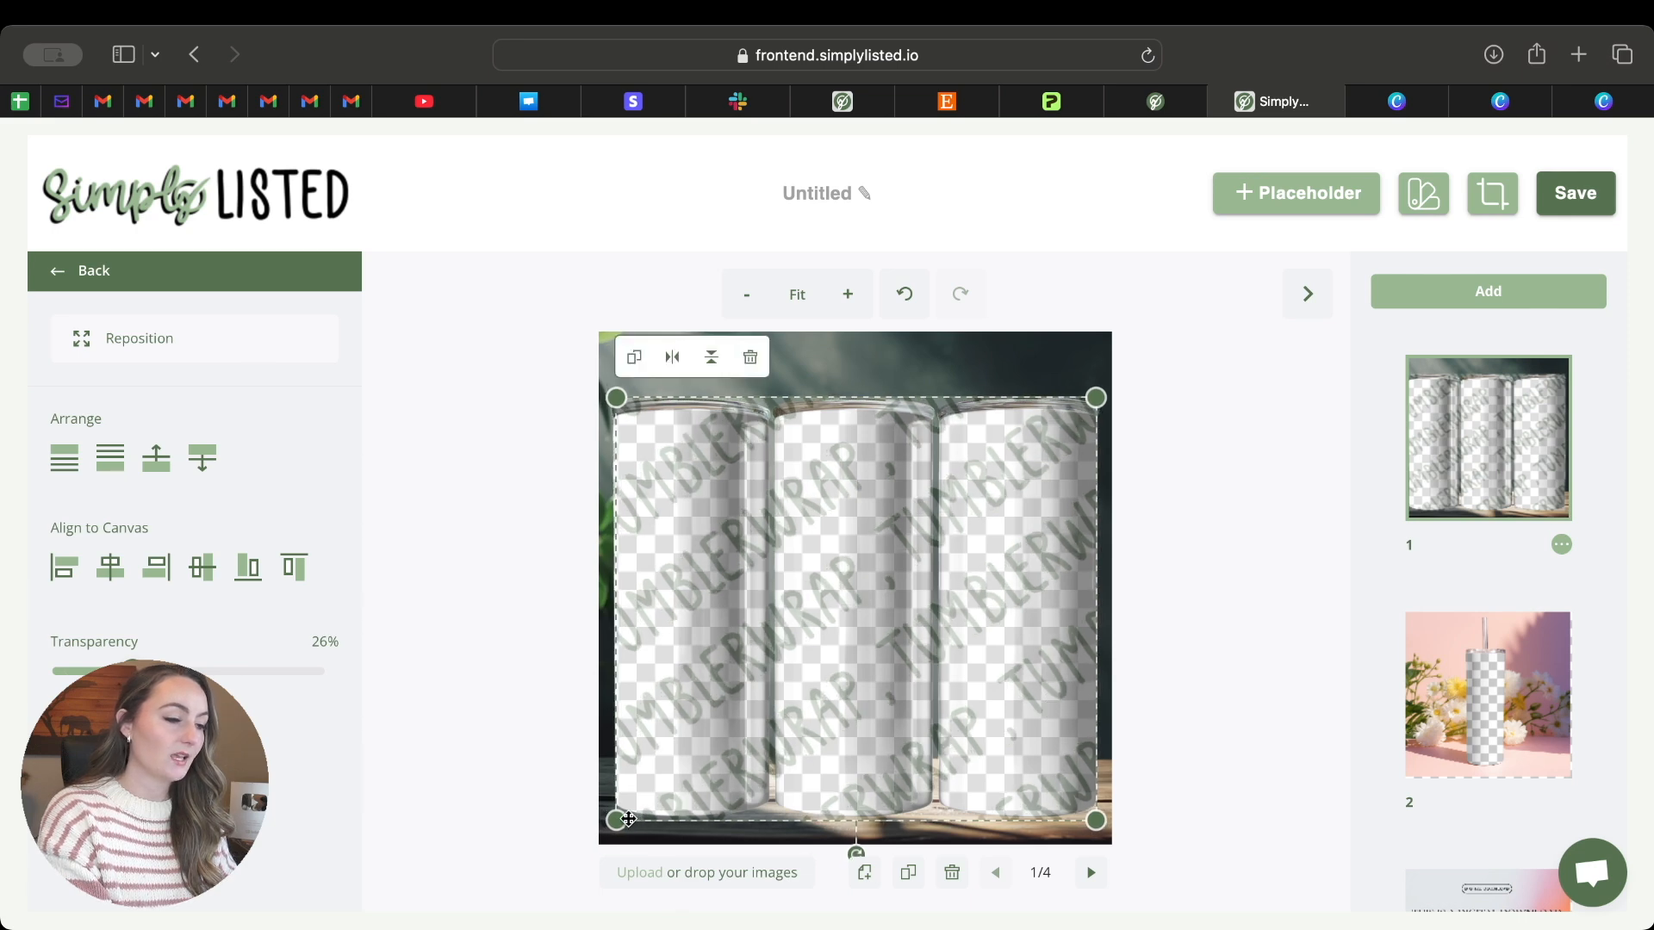
- Fine-tune the placeholder's fit at the tumblers' outer edges and restore its transparency to 100%
{"action": "left_click_drag", "start_coordinate": [617, 825], "coordinate": [616, 827]}
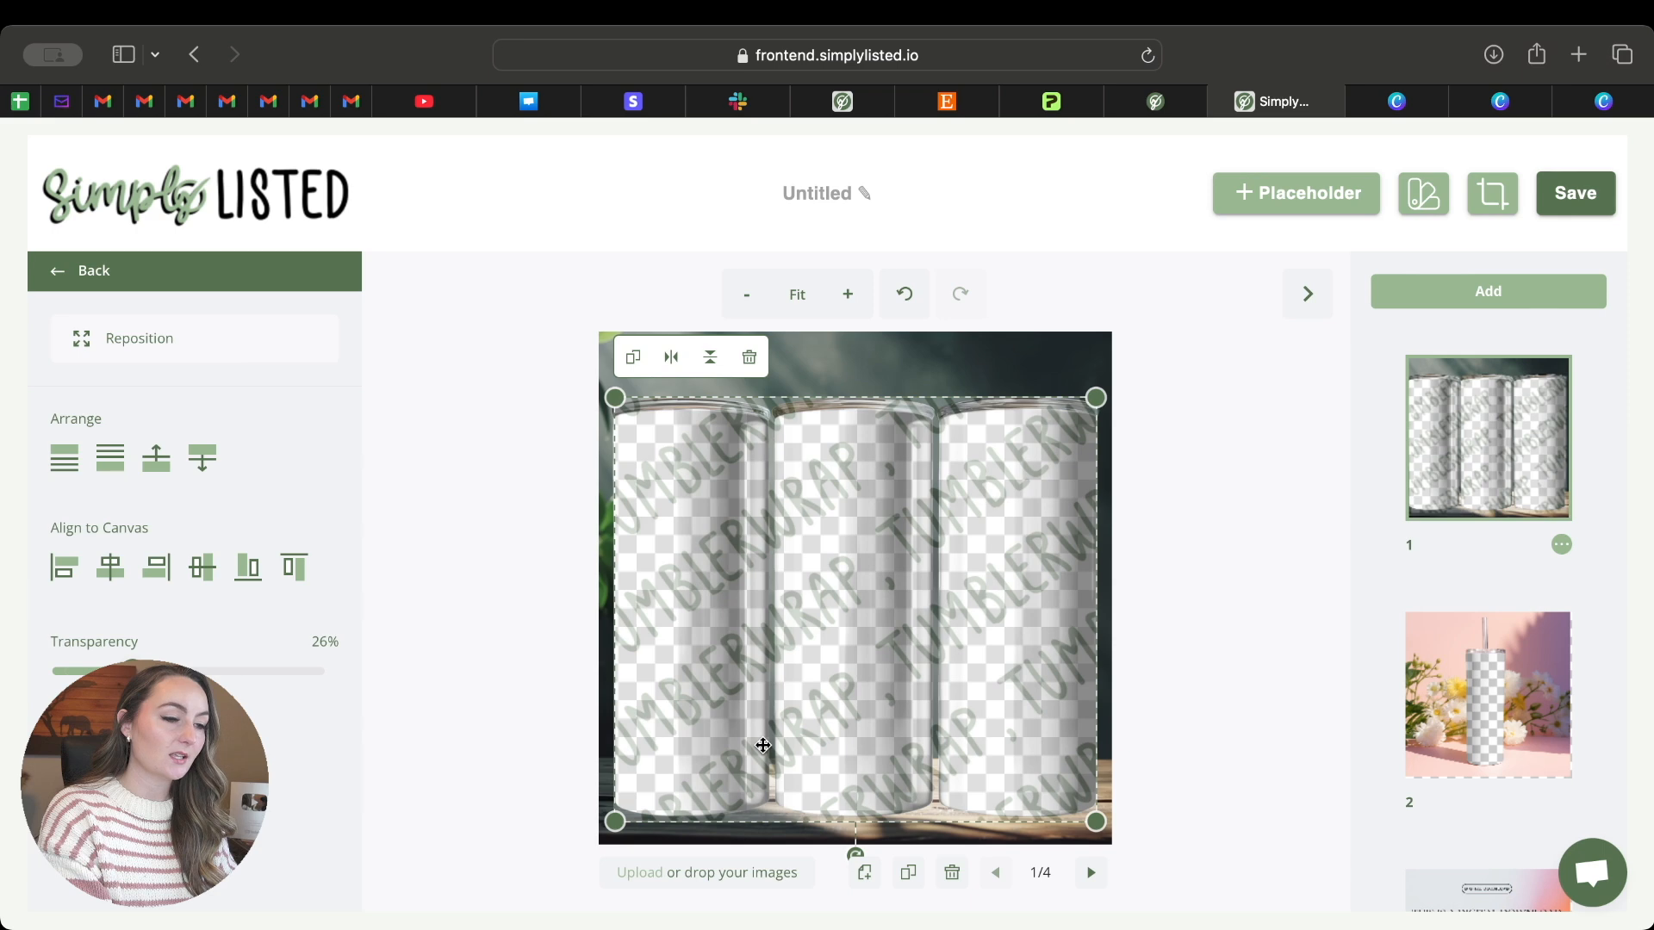
{"action": "left_click_drag", "start_coordinate": [764, 745], "coordinate": [757, 745]}
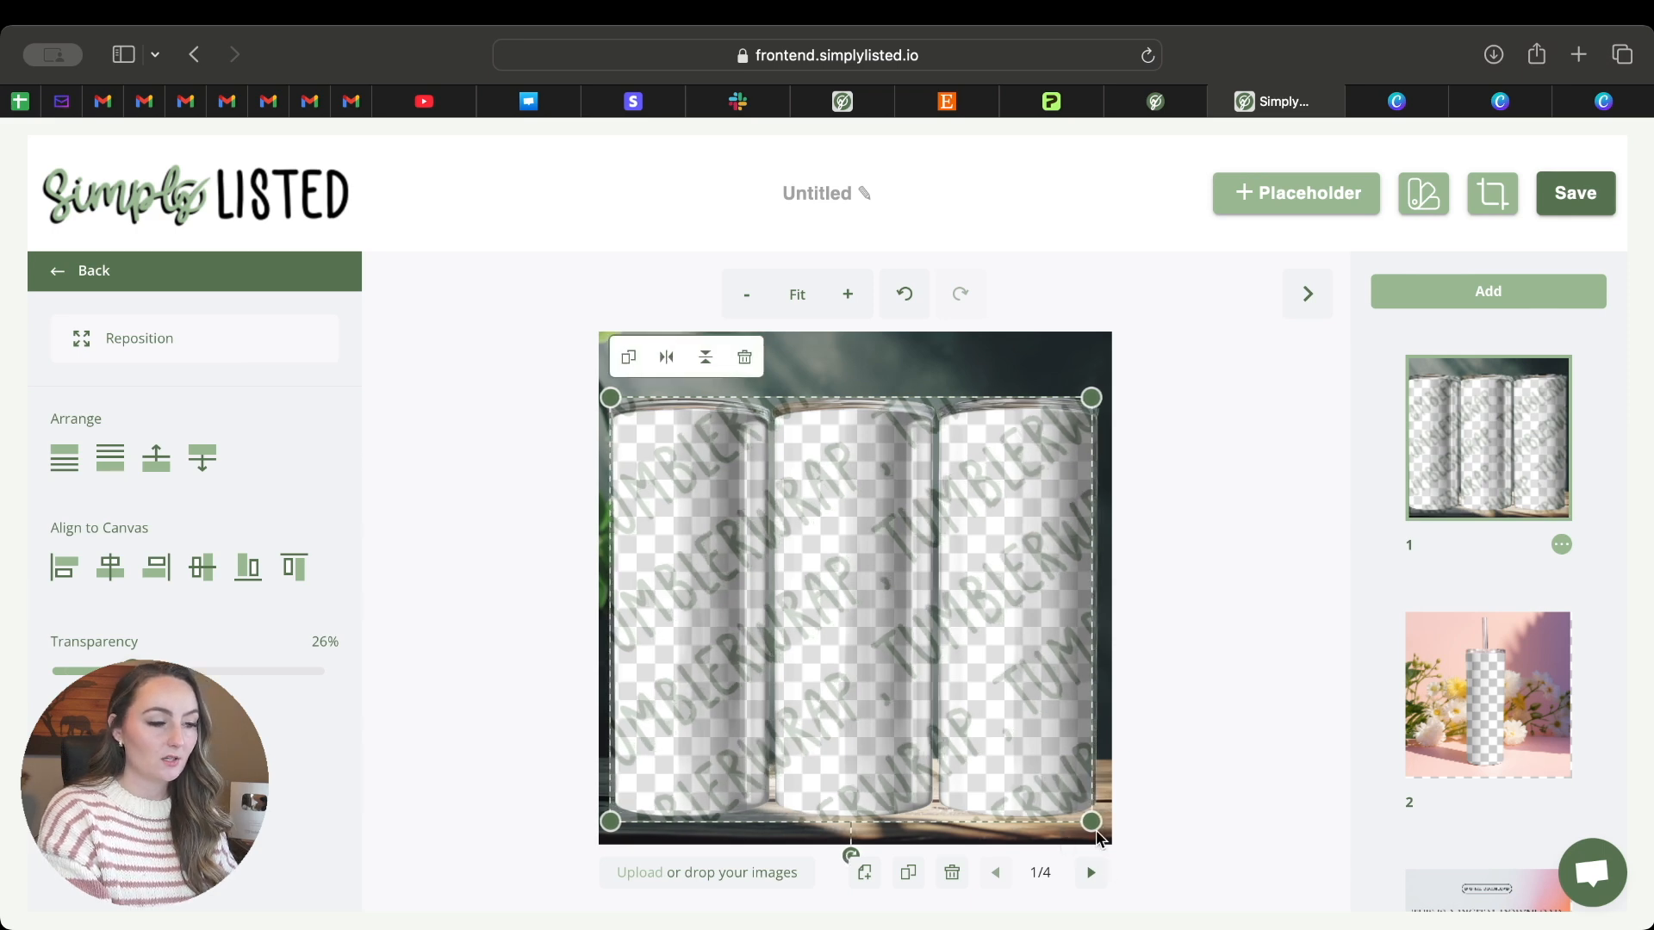
{"action": "left_click_drag", "start_coordinate": [1090, 821], "coordinate": [1095, 824]}
{"action": "left_click_drag", "start_coordinate": [129, 670], "coordinate": [325, 682]}
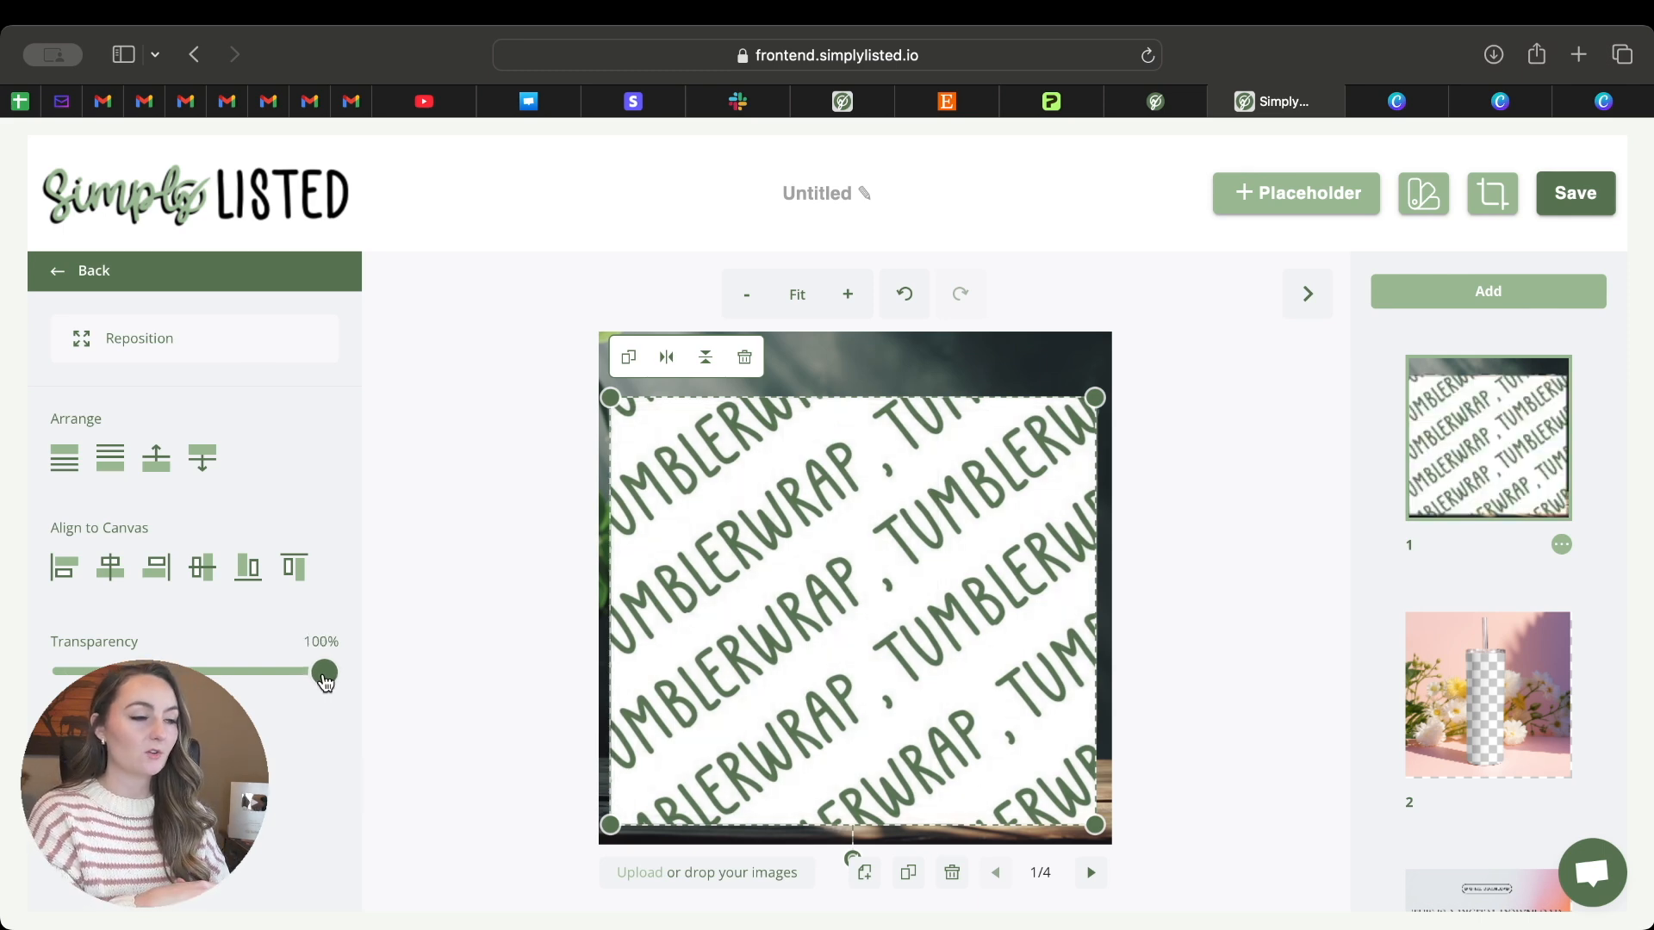
{"action": "left_click", "coordinate": [431, 458]}
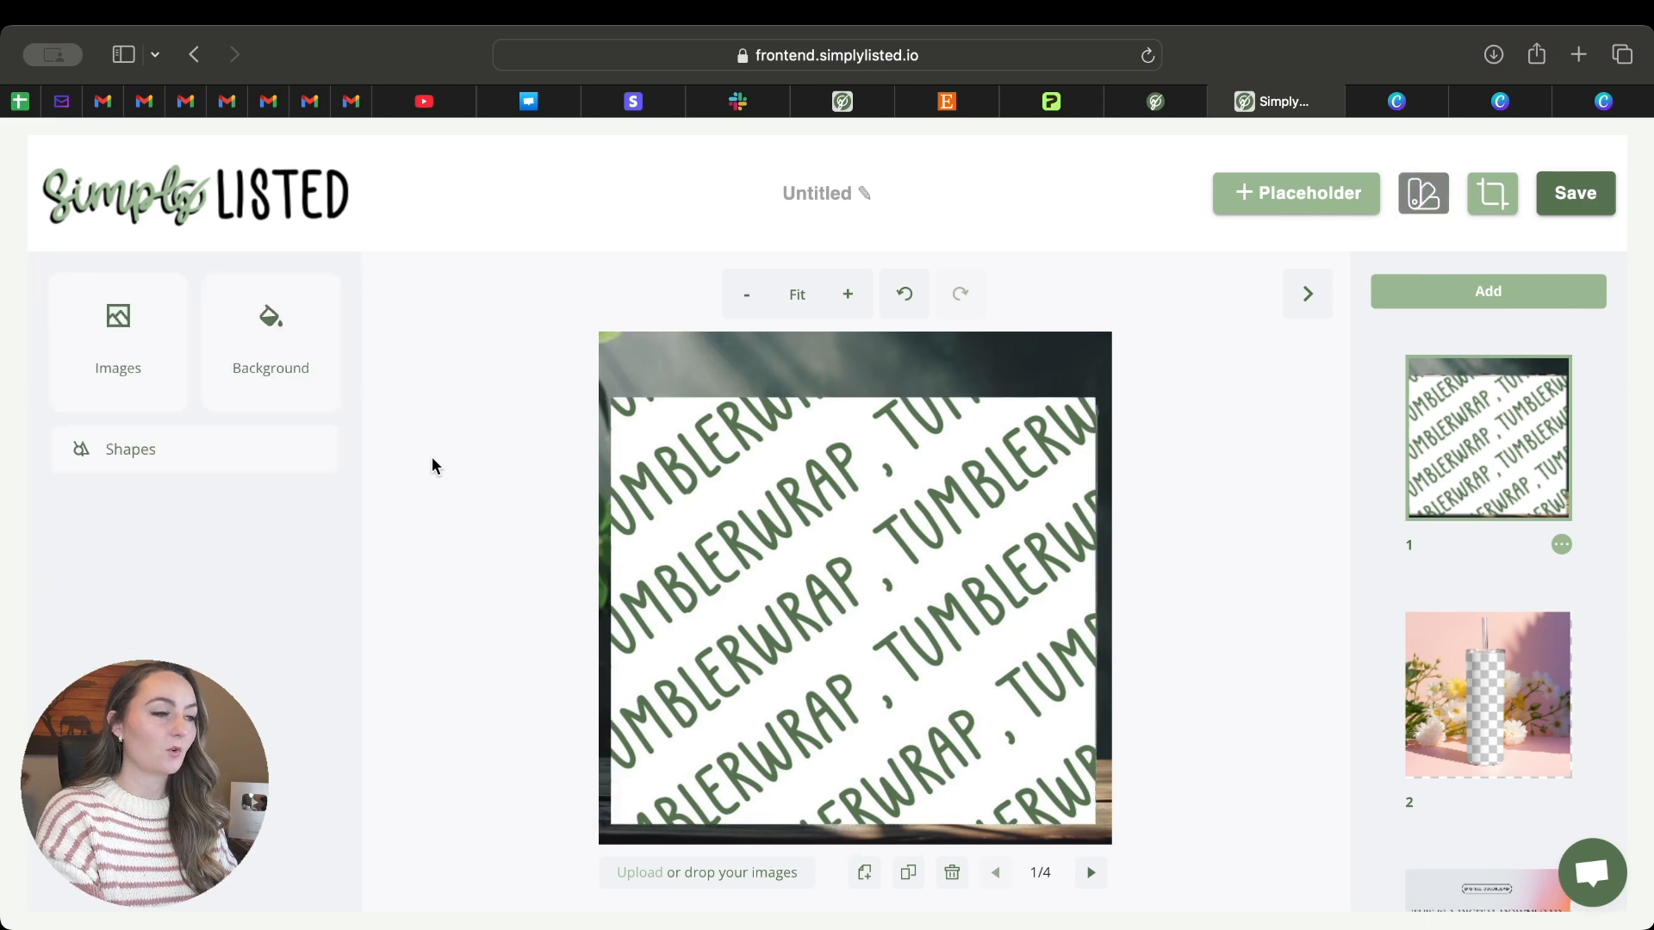
- Upload 1.png from the TumblerMockups folder and add it to the center of the first page, over the placeholder
{"action": "left_click", "coordinate": [137, 348]}
{"action": "left_click", "coordinate": [138, 344]}
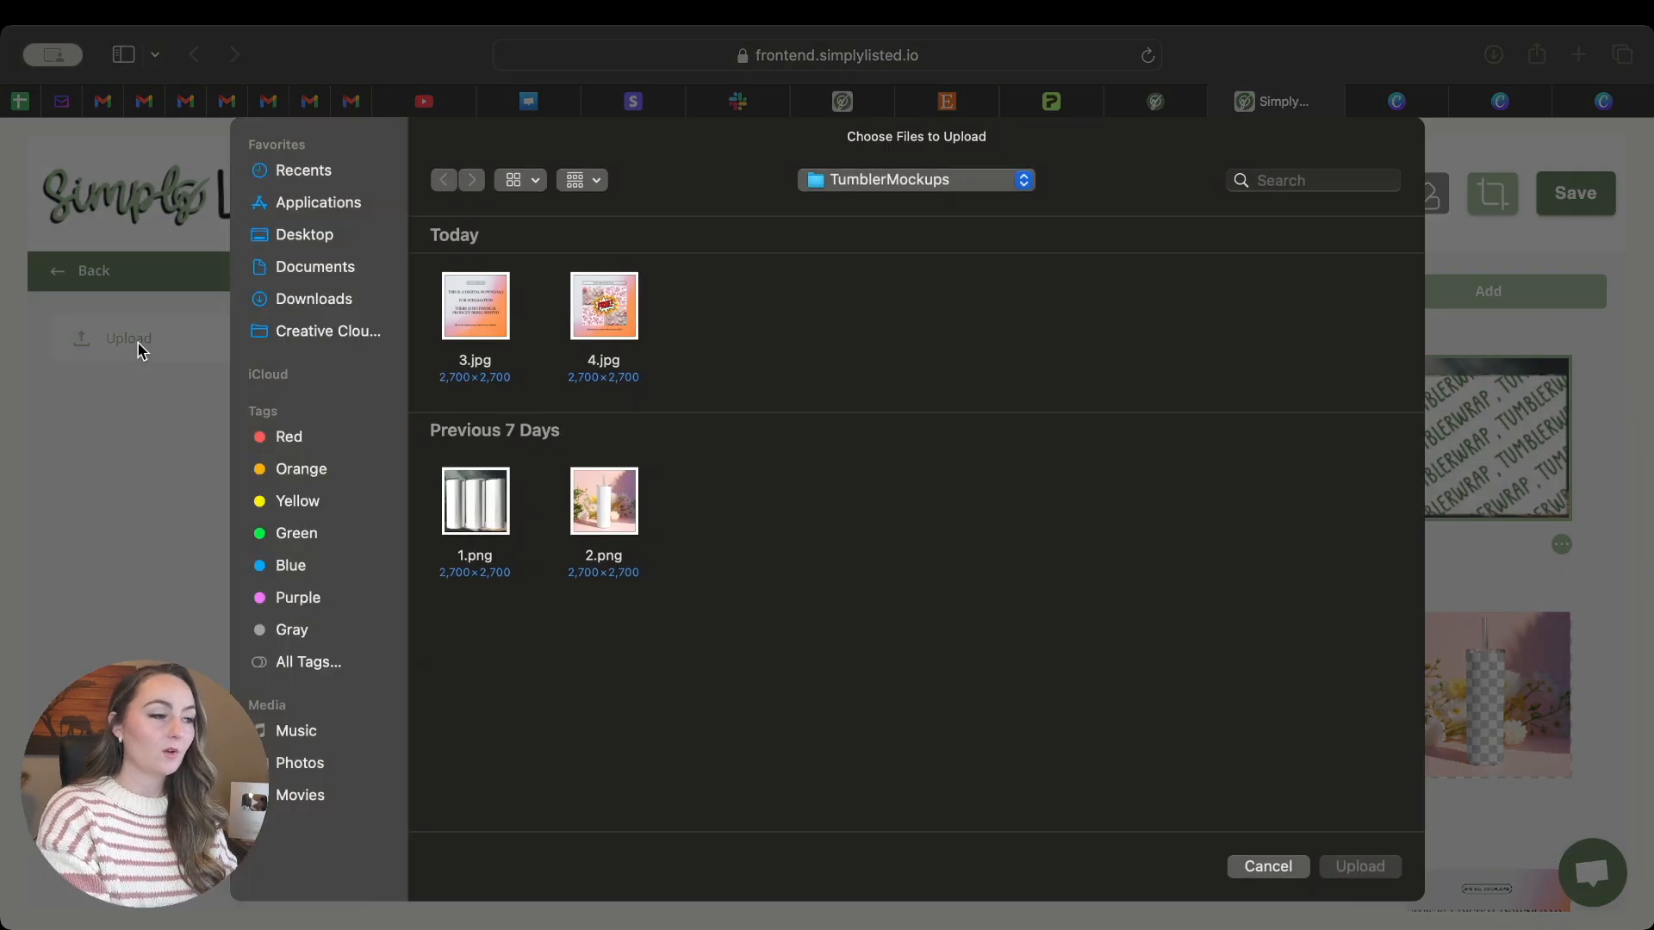
{"action": "left_click", "coordinate": [463, 508]}
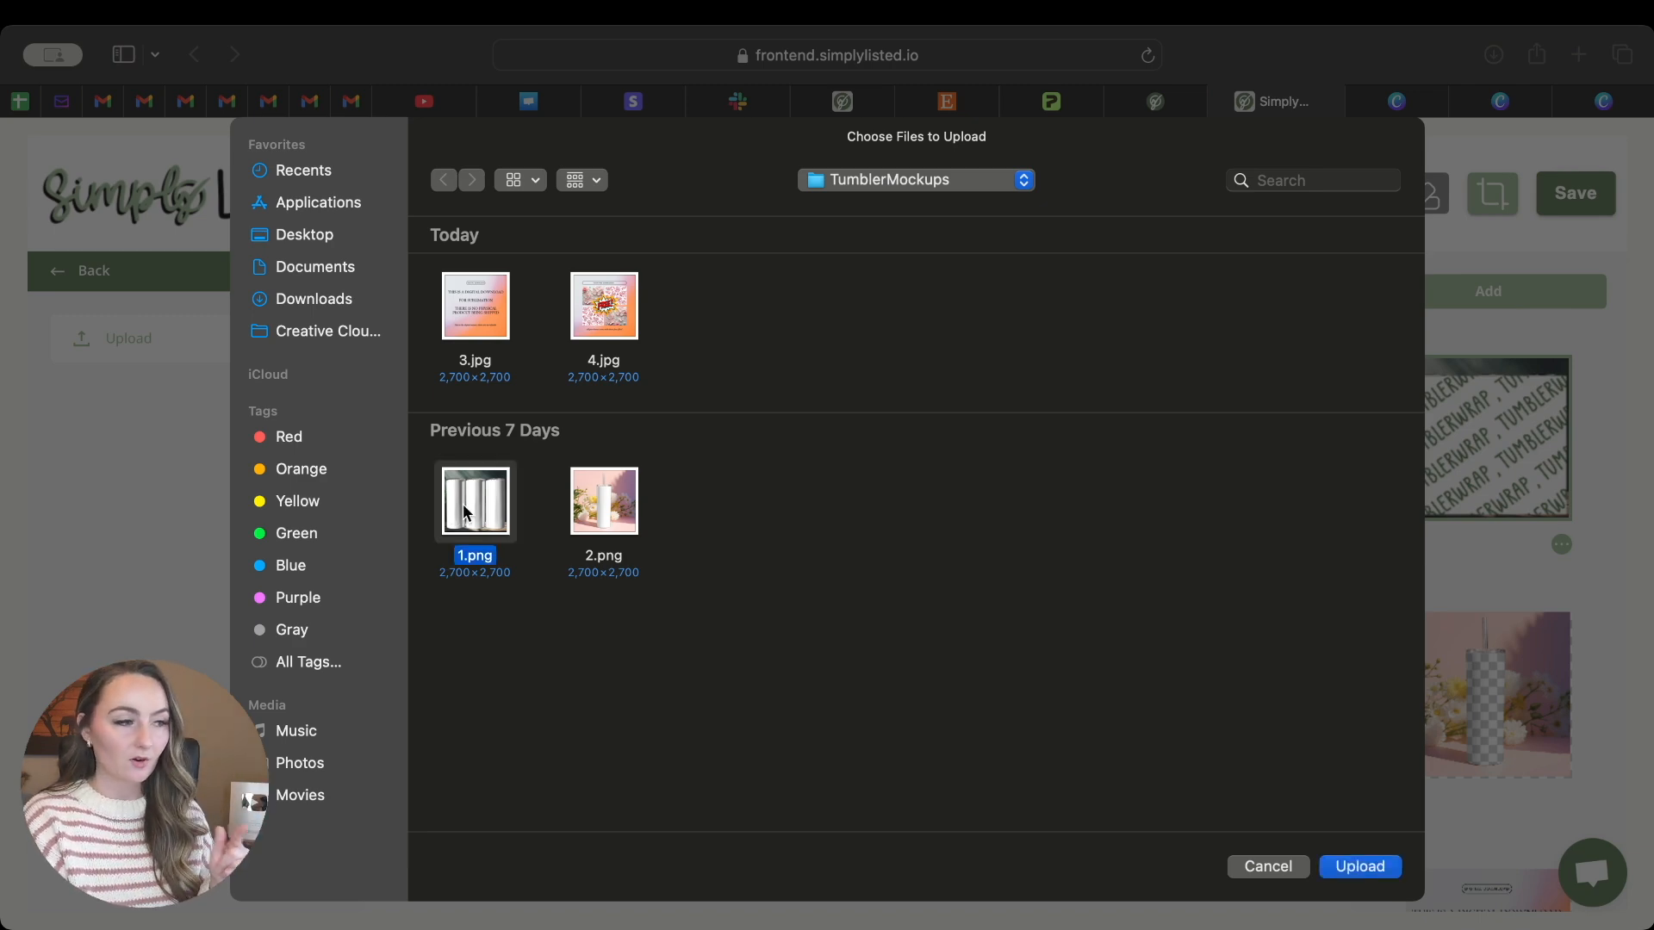
{"action": "left_click", "coordinate": [1360, 866]}
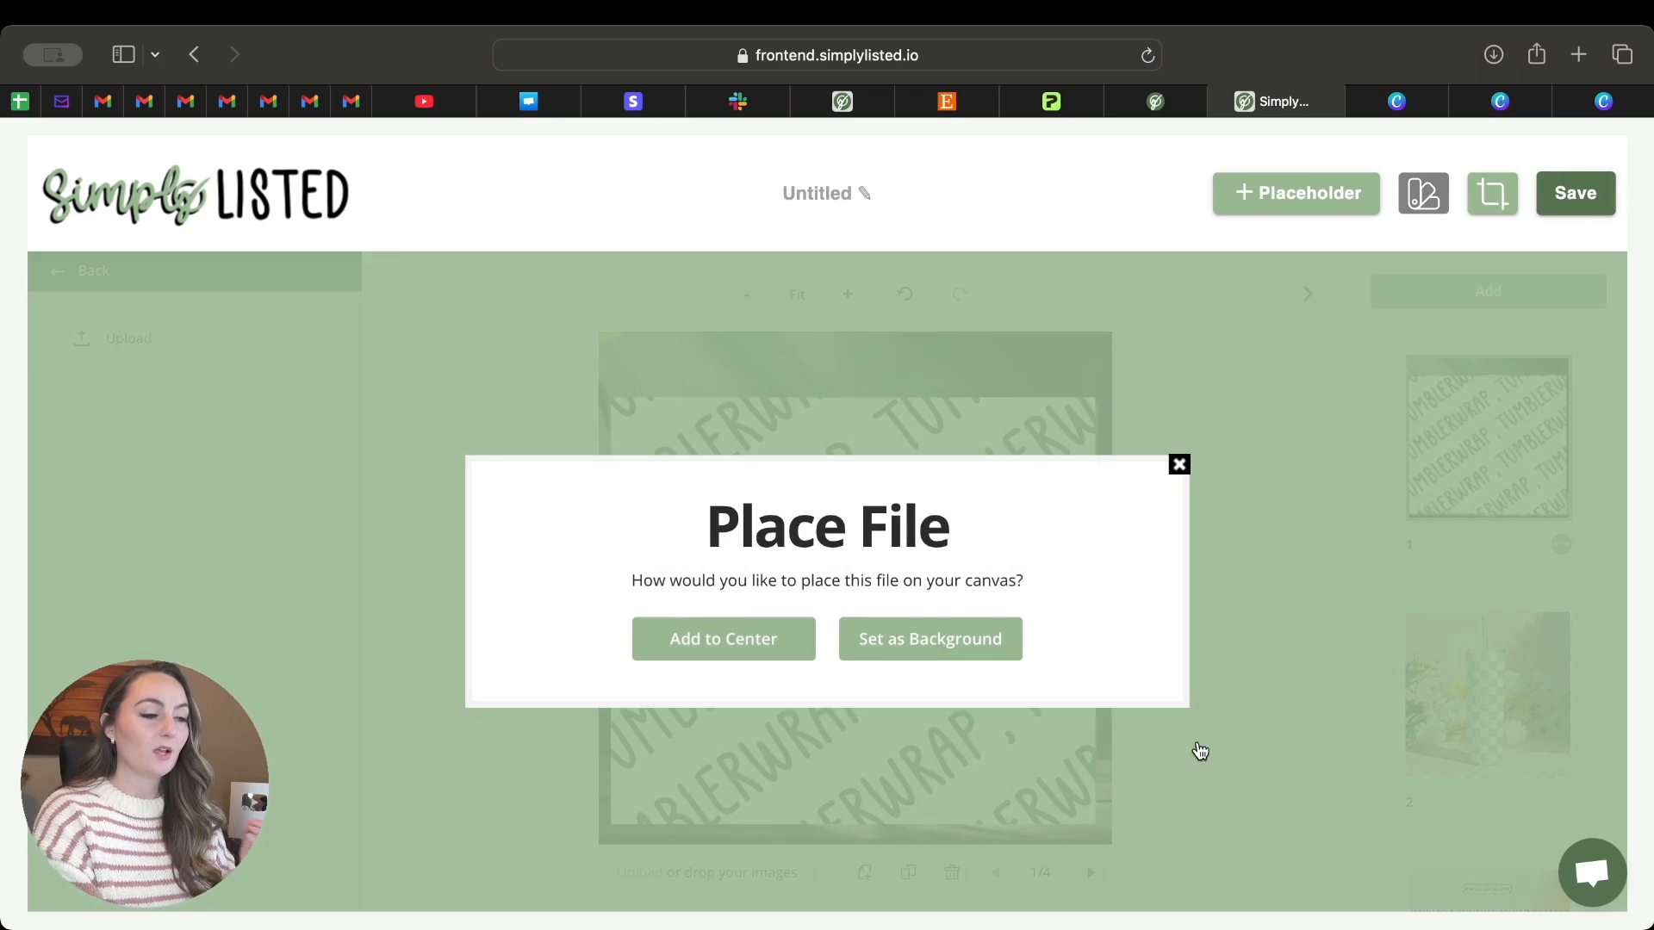
{"action": "left_click", "coordinate": [720, 642]}
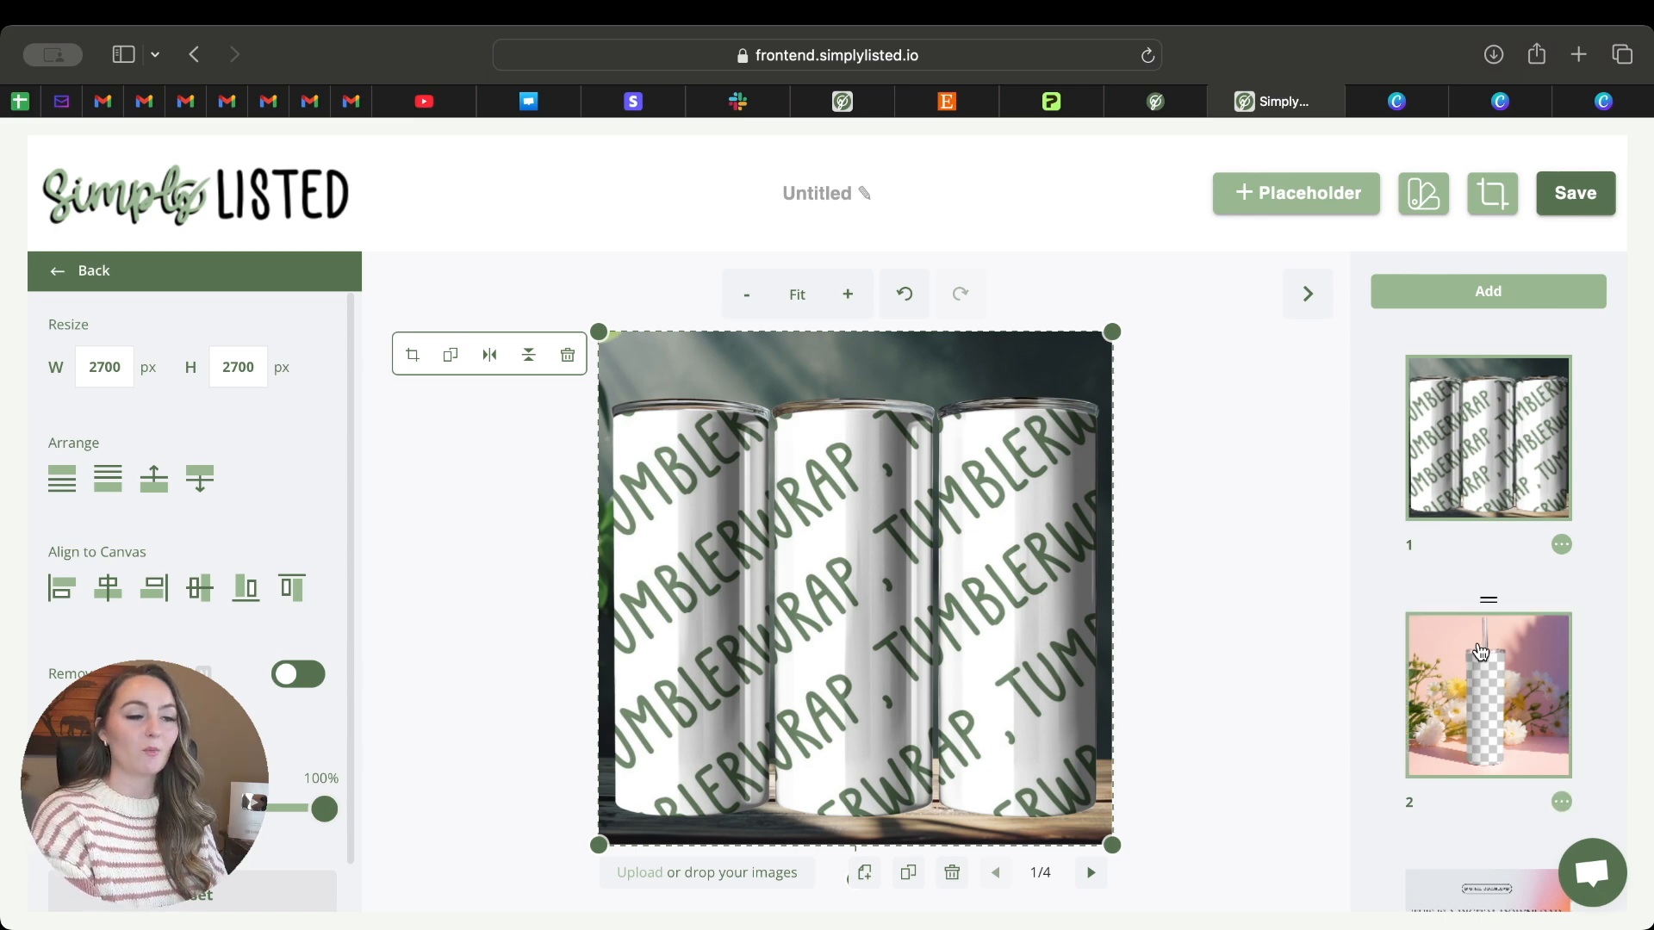
- Add the existing Tumblerwrap placeholder to the second page and enlarge it to cover the full height of the single tumbler
{"action": "left_click", "coordinate": [1488, 682]}
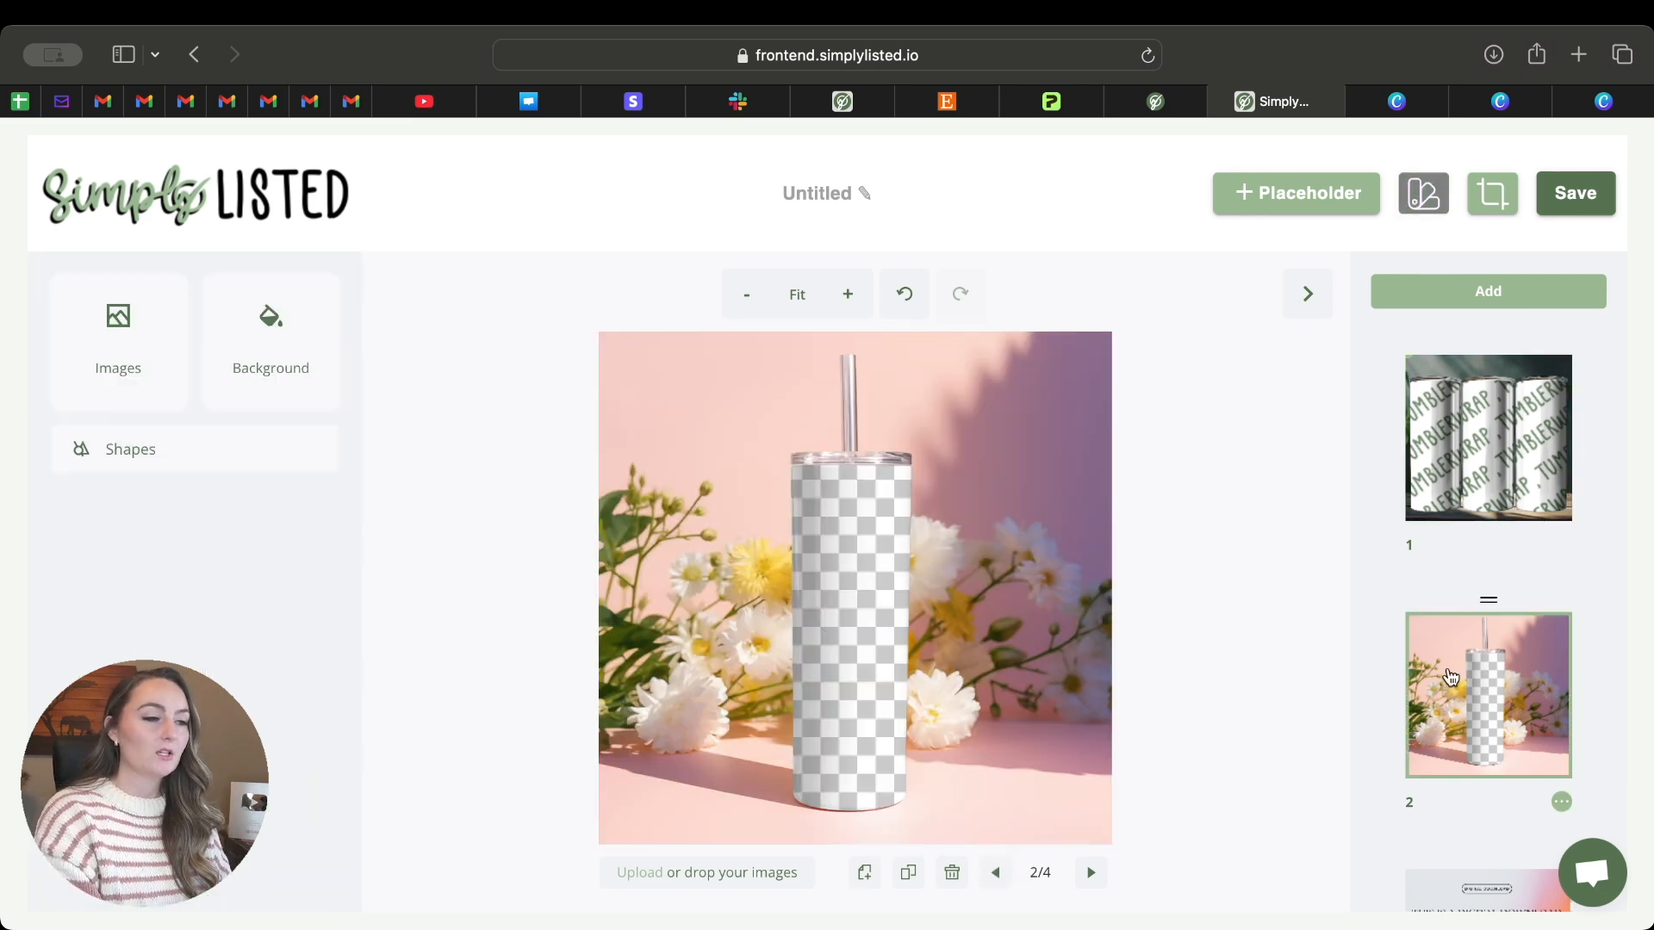
{"action": "left_click", "coordinate": [1263, 213]}
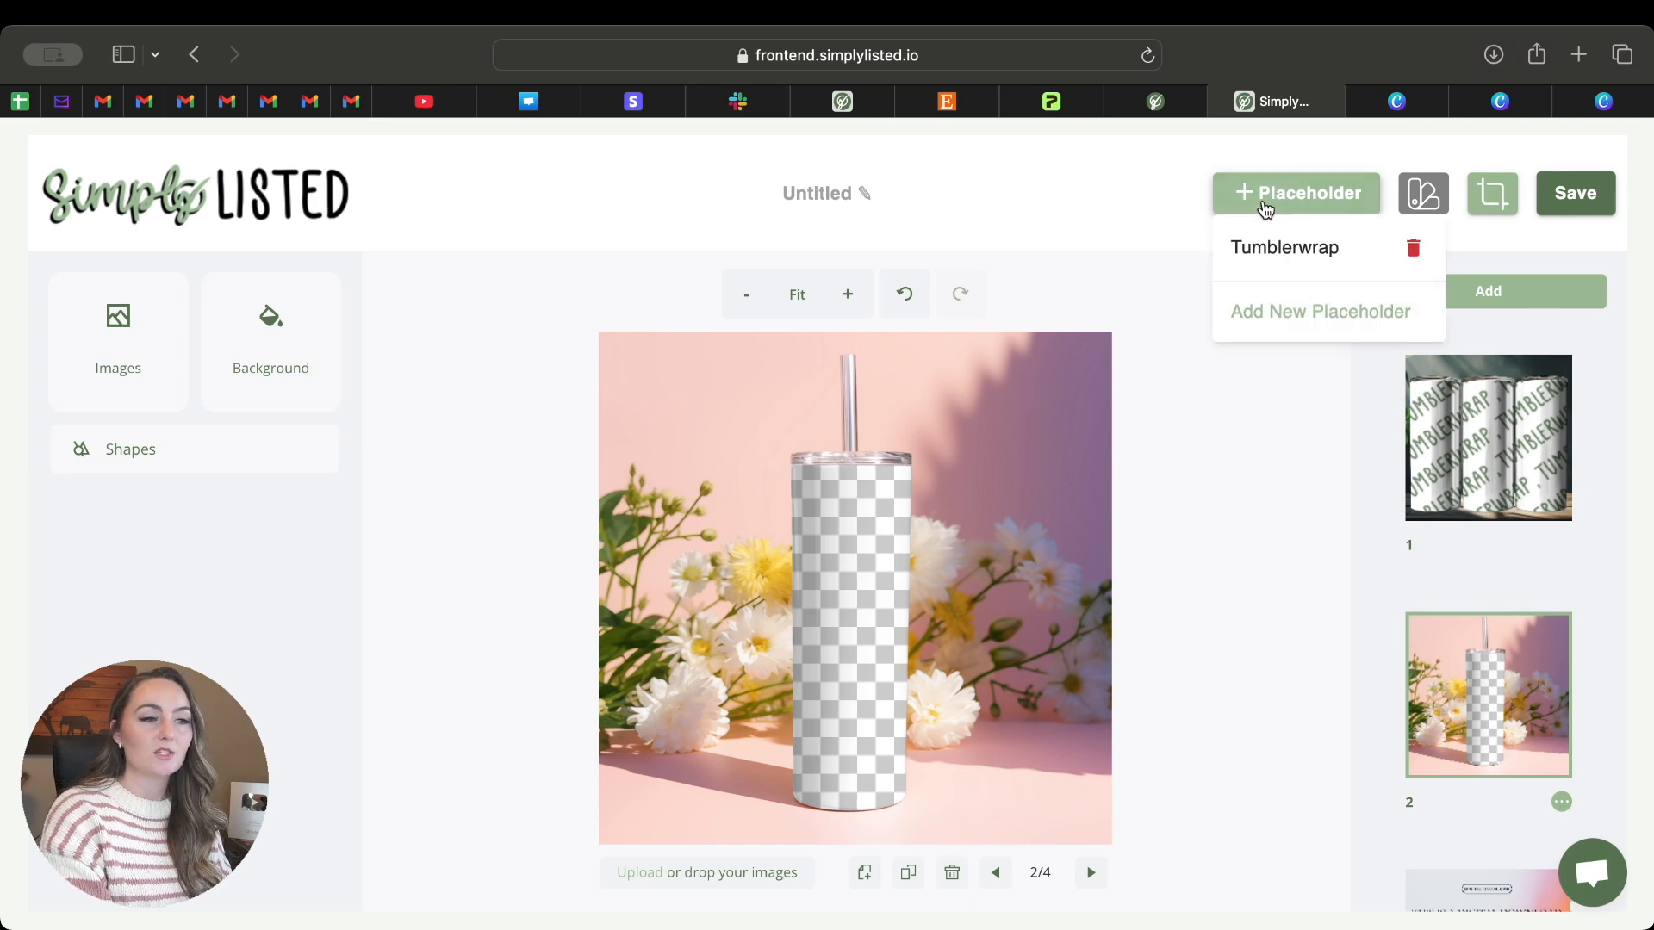
{"action": "left_click", "coordinate": [1331, 251]}
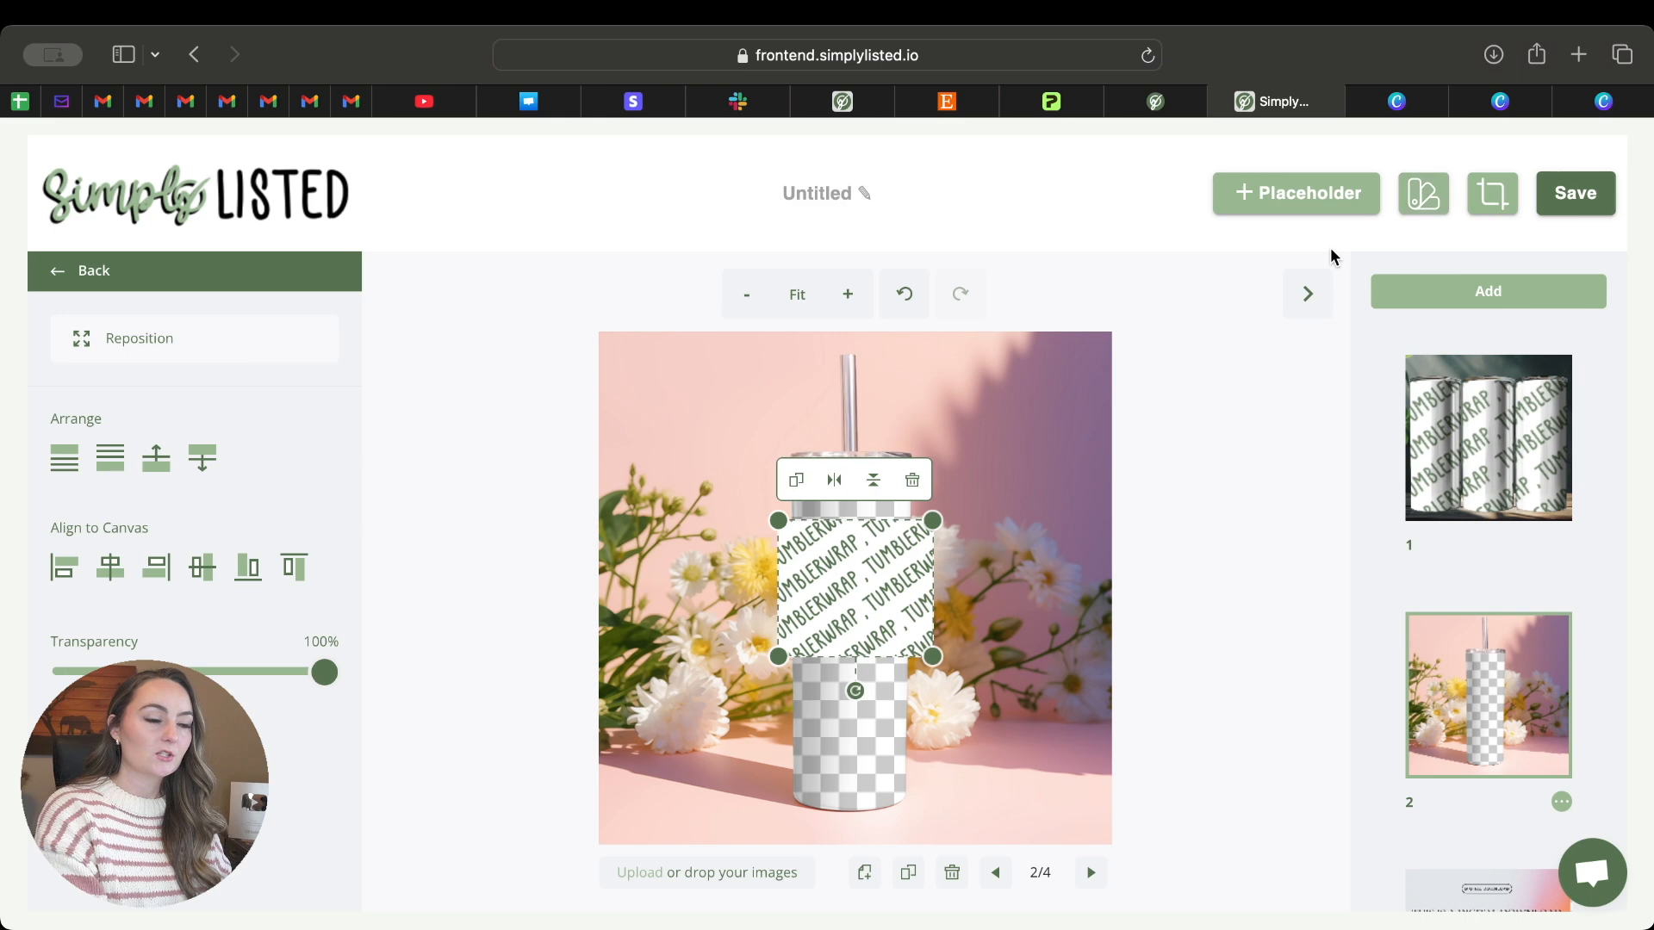
{"action": "left_click_drag", "start_coordinate": [854, 592], "coordinate": [808, 535]}
{"action": "left_click_drag", "start_coordinate": [895, 598], "coordinate": [1135, 803]}
{"action": "left_click_drag", "start_coordinate": [987, 695], "coordinate": [924, 690]}
- Align the placeholder over the single tumbler at 46% transparency, enlarging it slightly, and restore it to 100%
{"action": "left_click_drag", "start_coordinate": [324, 672], "coordinate": [185, 670]}
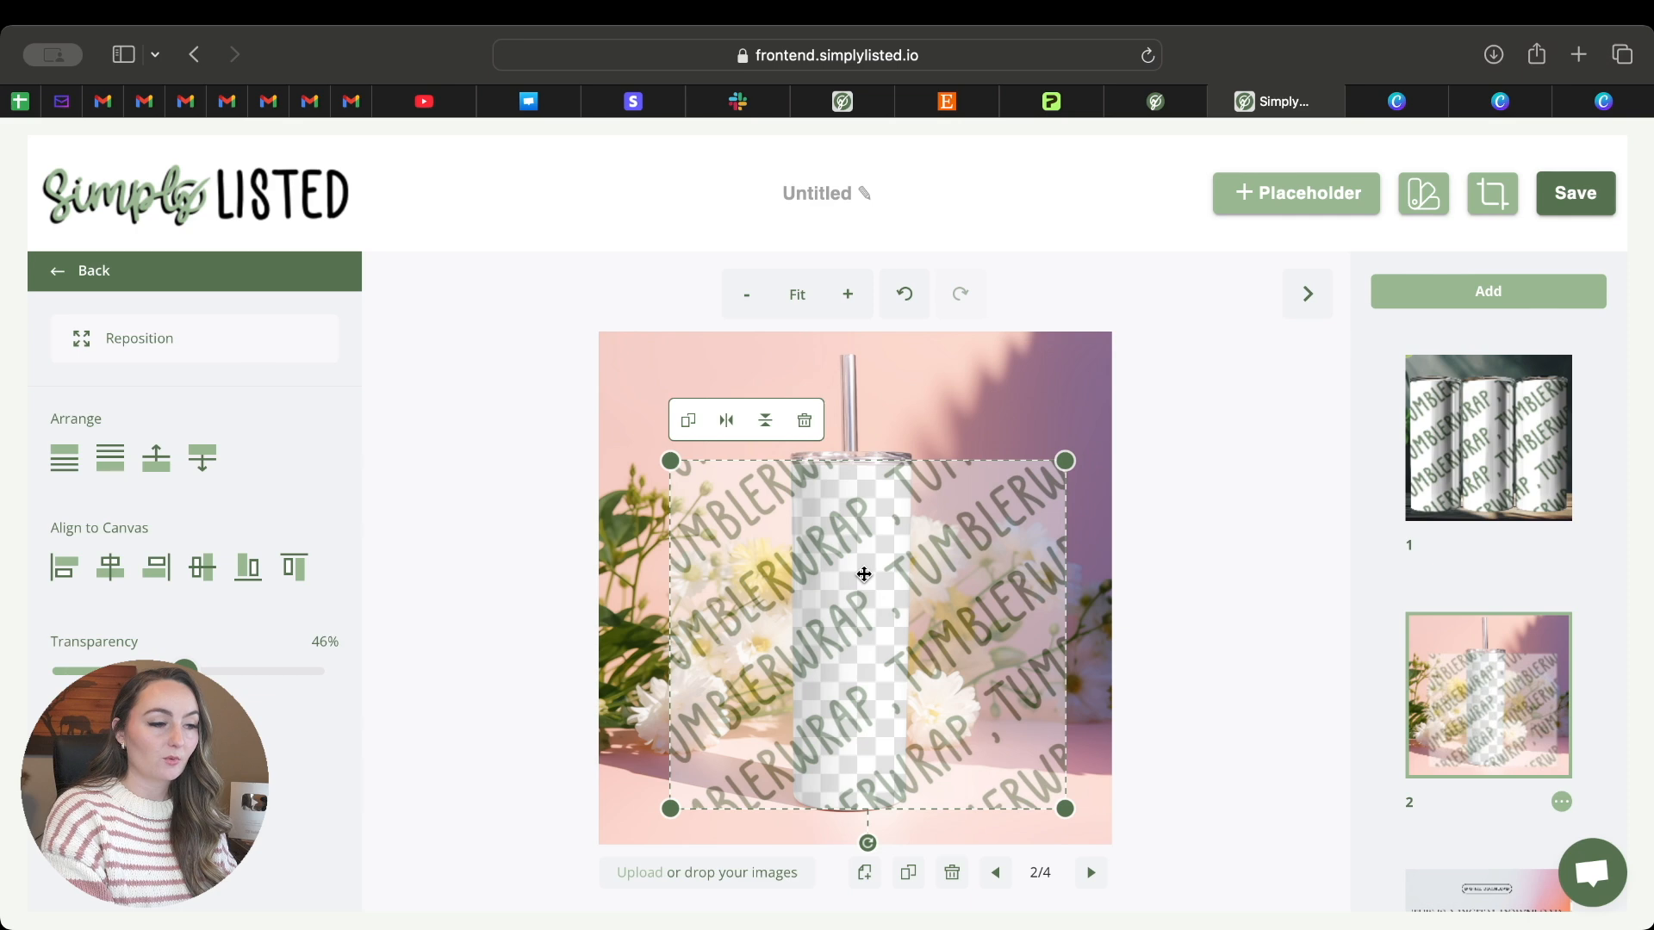
{"action": "left_click_drag", "start_coordinate": [864, 574], "coordinate": [863, 572]}
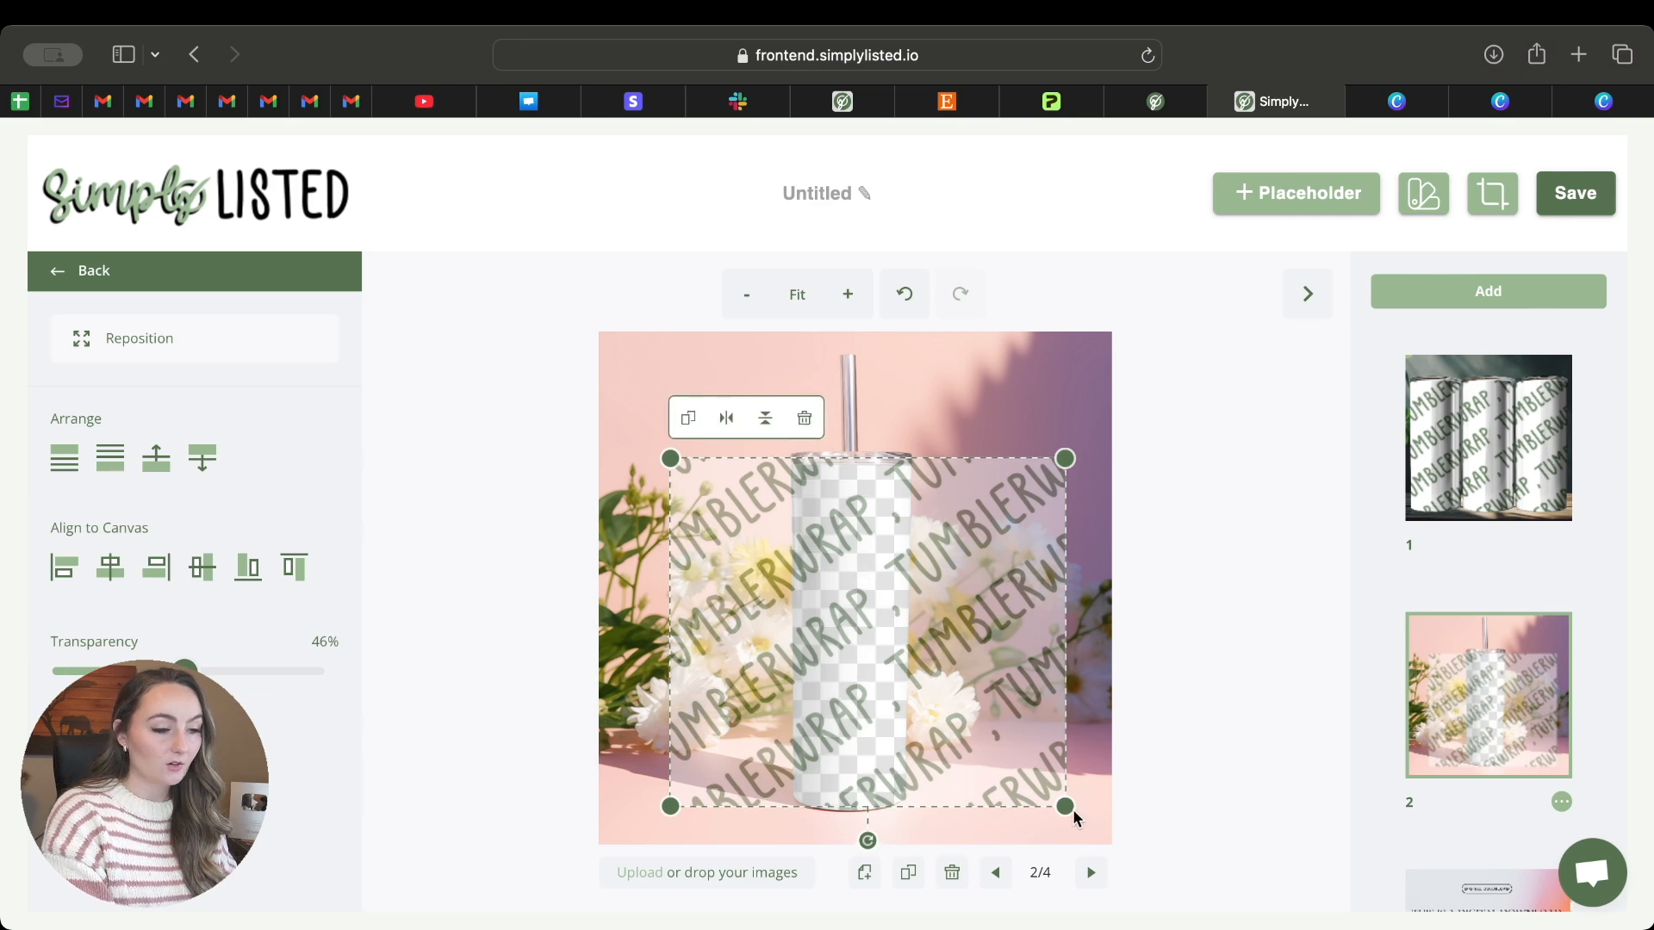
{"action": "left_click_drag", "start_coordinate": [1066, 806], "coordinate": [1074, 814]}
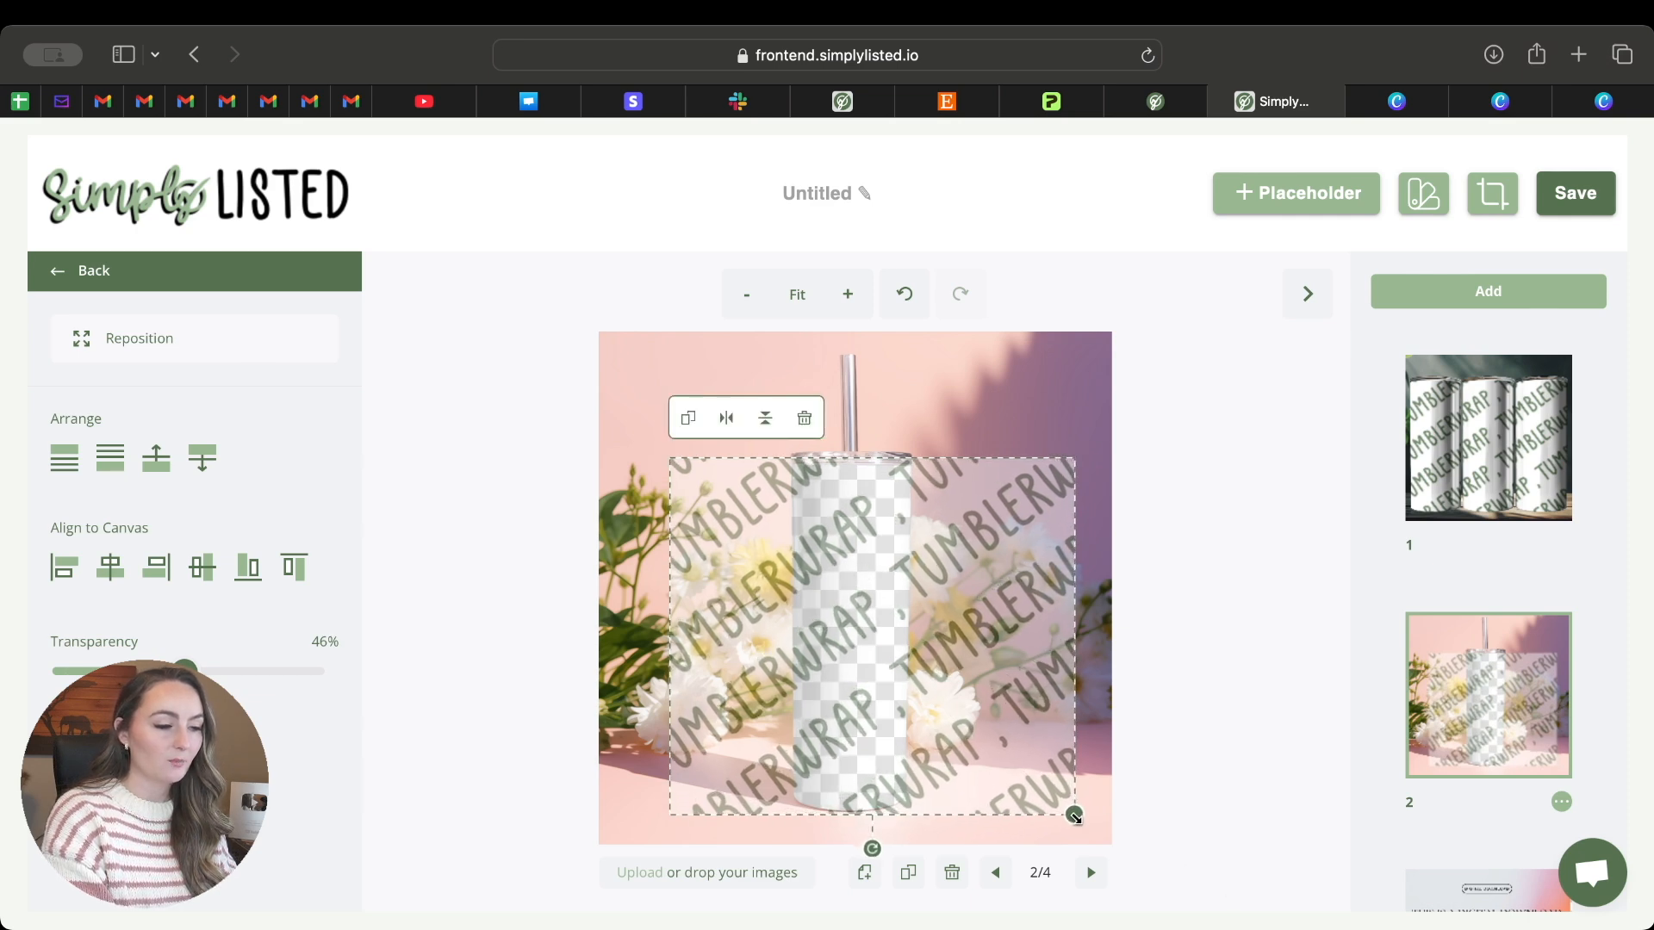
{"action": "left_click_drag", "start_coordinate": [956, 700], "coordinate": [939, 700]}
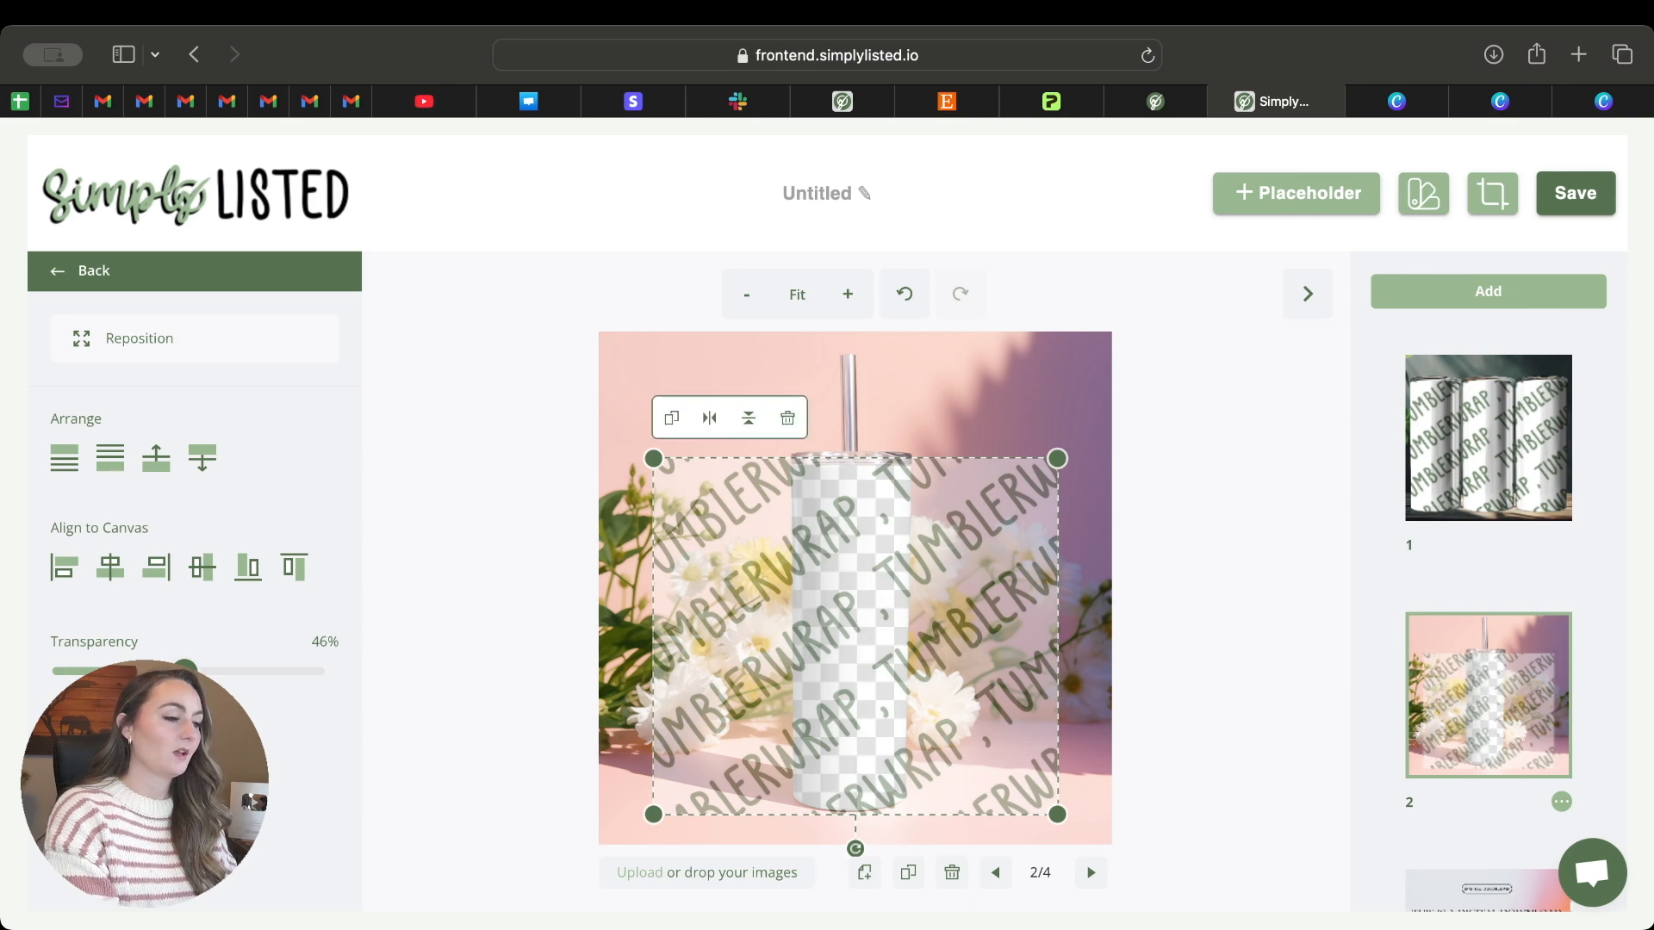
{"action": "left_click", "coordinate": [328, 673]}
- Upload 2.png from the TumblerMockups folder and add it to the center of the second page, over the placeholder
{"action": "left_click", "coordinate": [43, 273]}
{"action": "left_click", "coordinate": [130, 349]}
{"action": "left_click", "coordinate": [620, 491]}
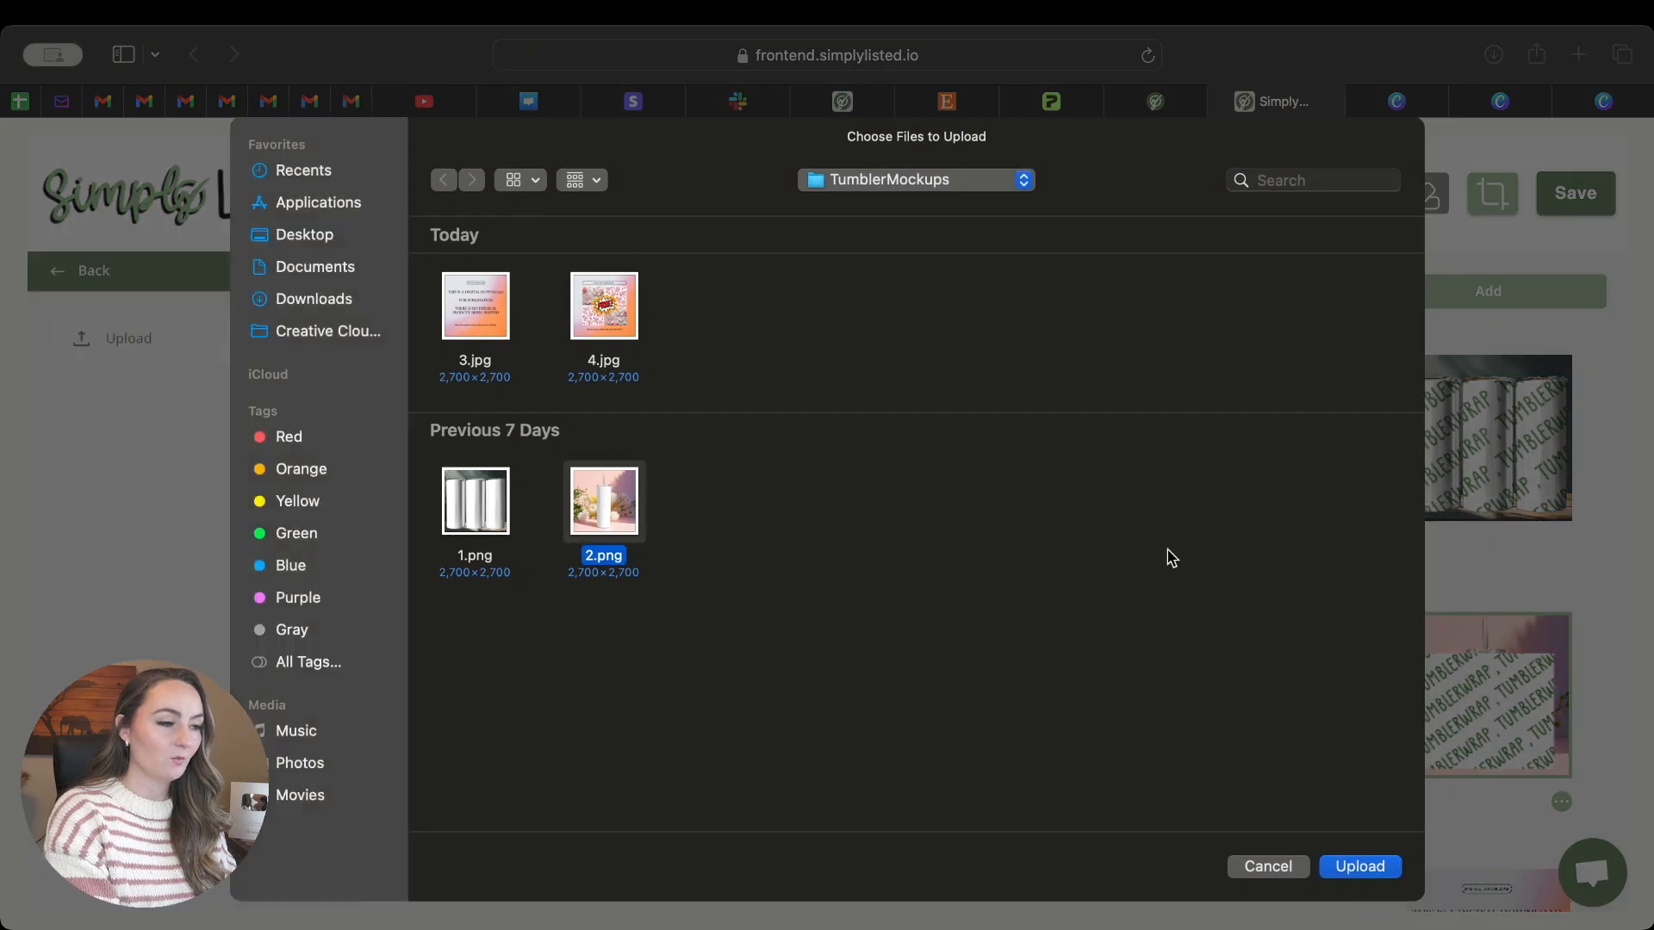
{"action": "left_click", "coordinate": [1349, 862]}
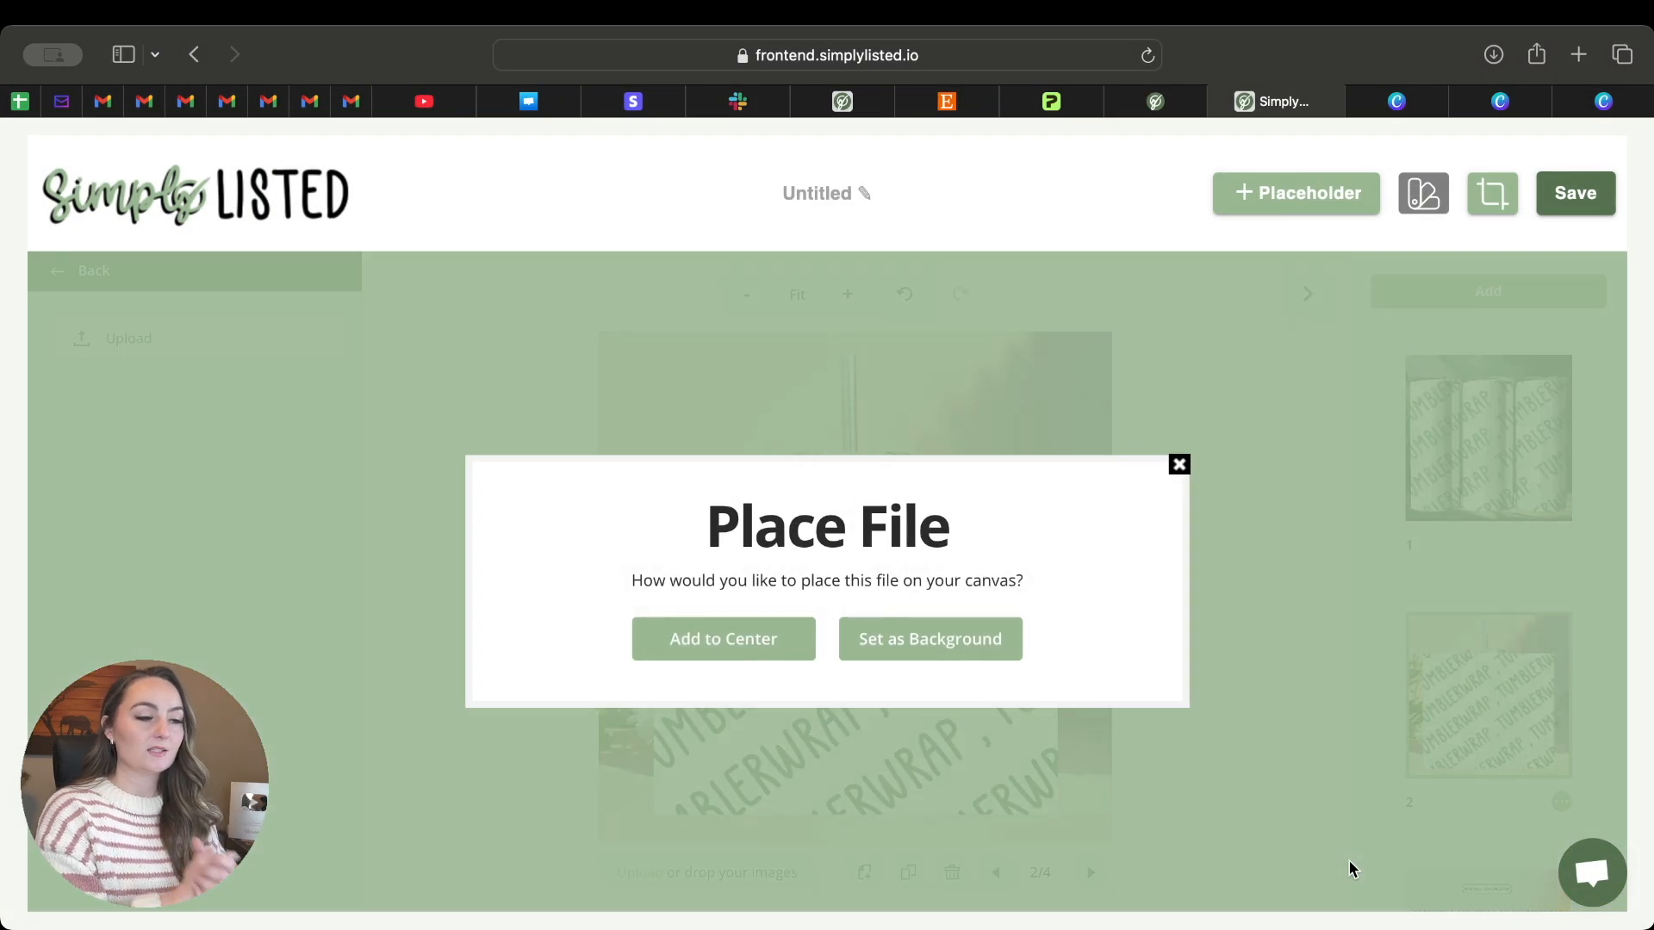
{"action": "left_click", "coordinate": [776, 642]}
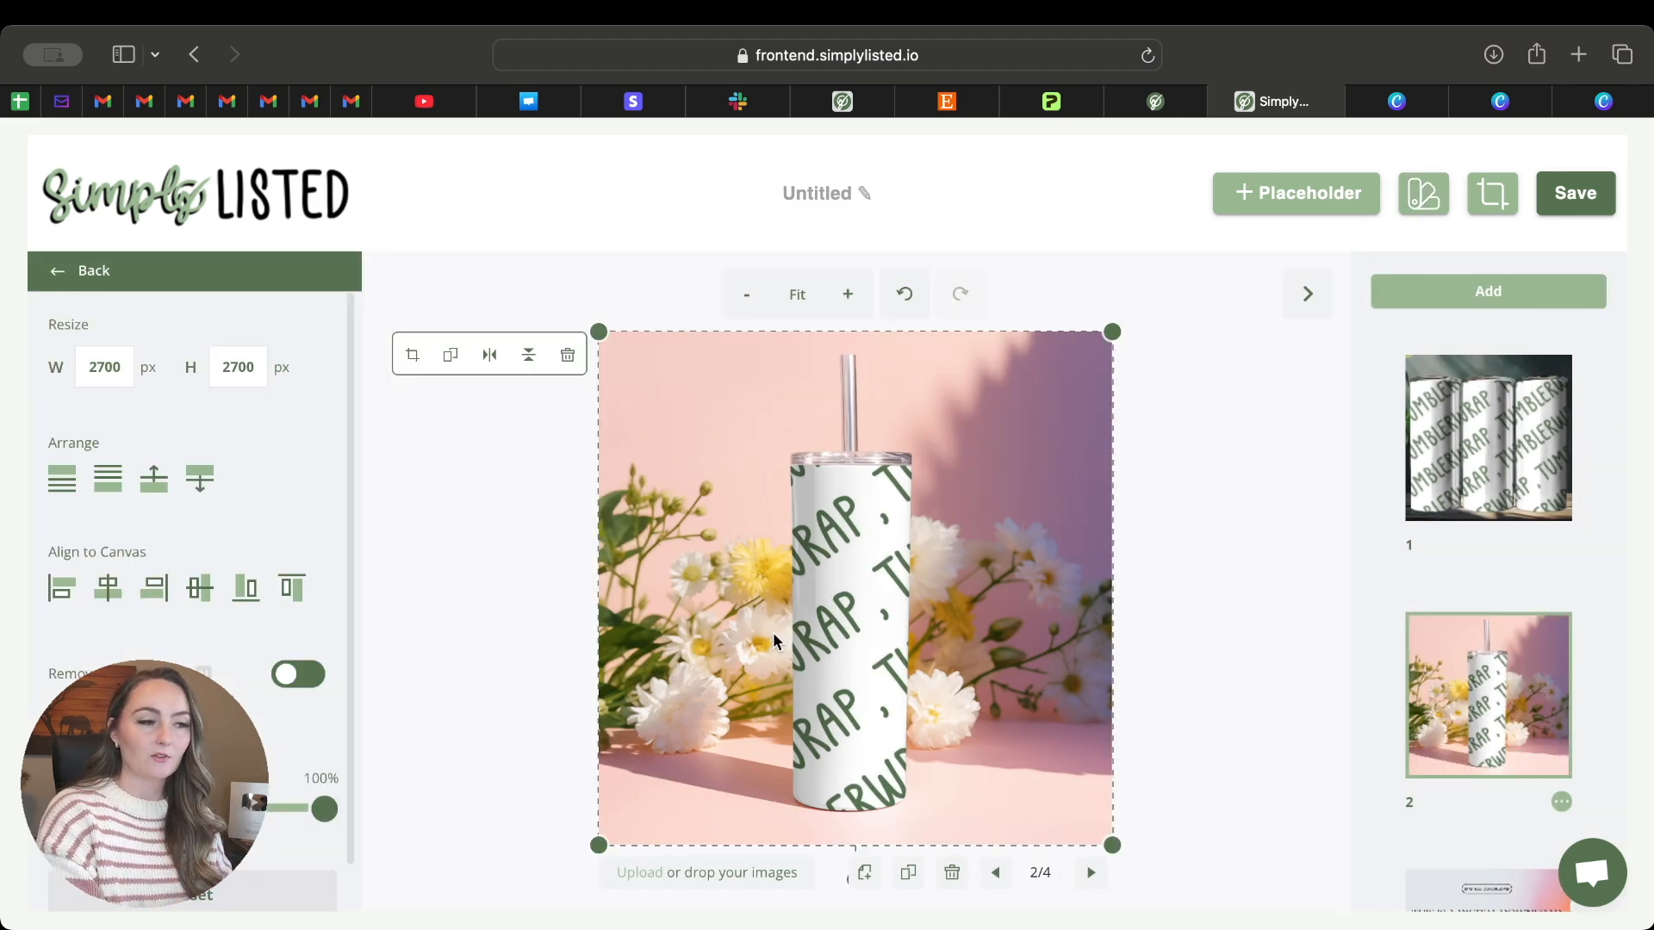
- Review the digital download notice on page 3 and the free-offer graphic on page 4
{"action": "scroll", "coordinate": [1481, 663], "scroll_direction": "down", "scroll_amount": 4}
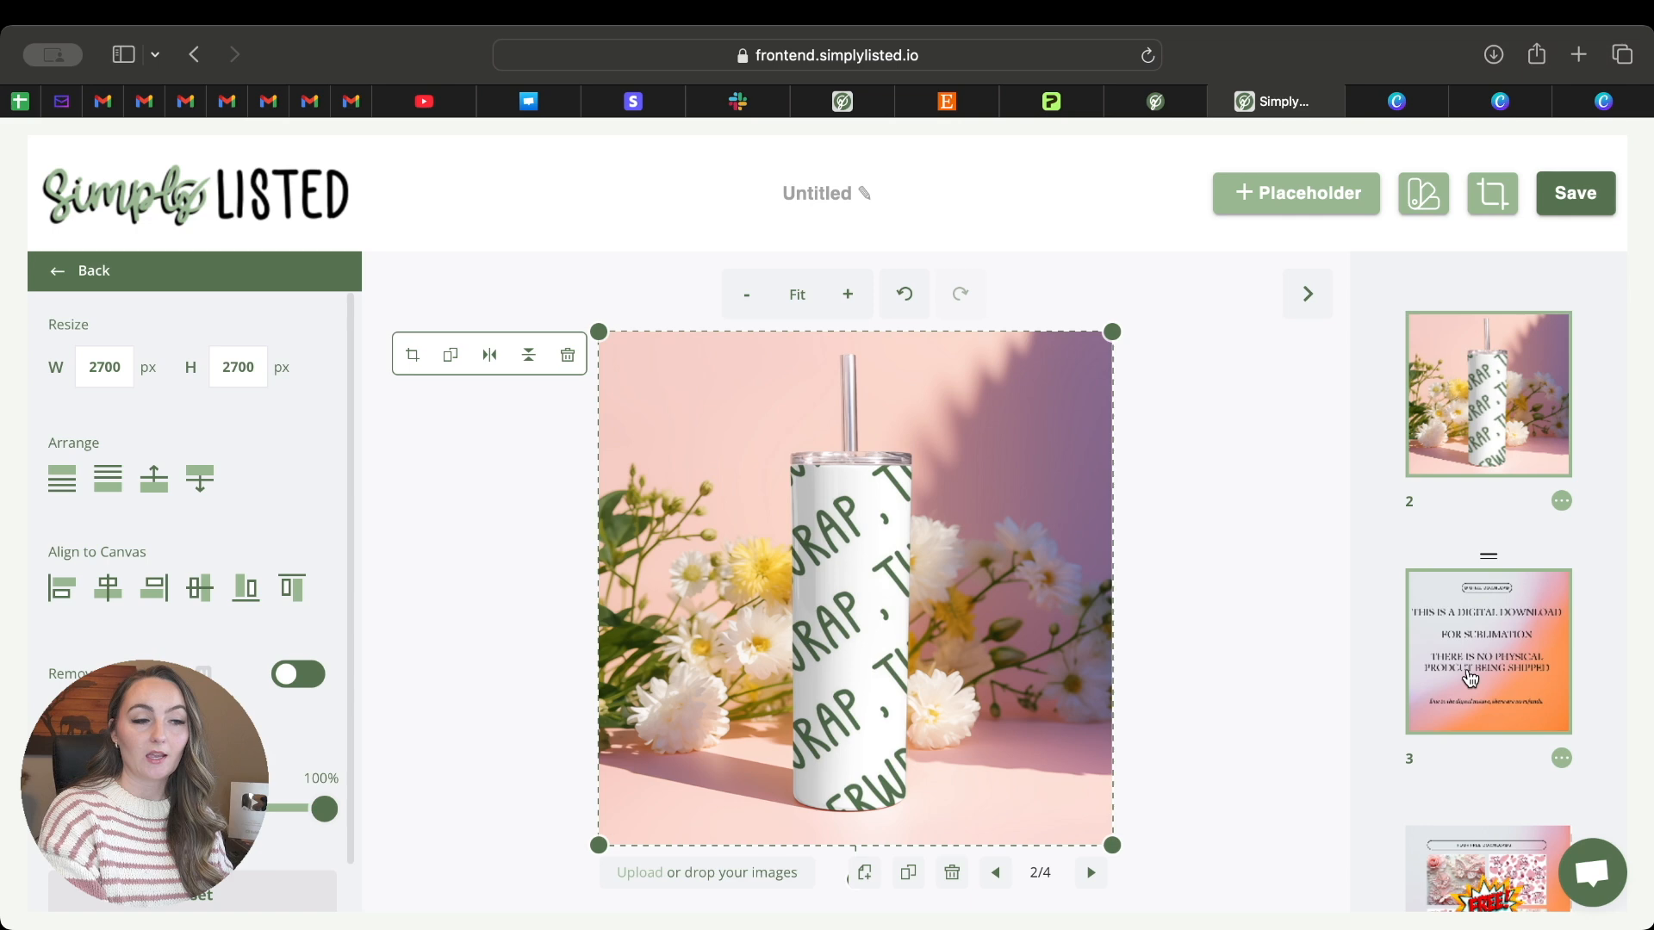
{"action": "left_click", "coordinate": [1488, 657]}
{"action": "scroll", "coordinate": [1486, 647], "scroll_direction": "down", "scroll_amount": 3}
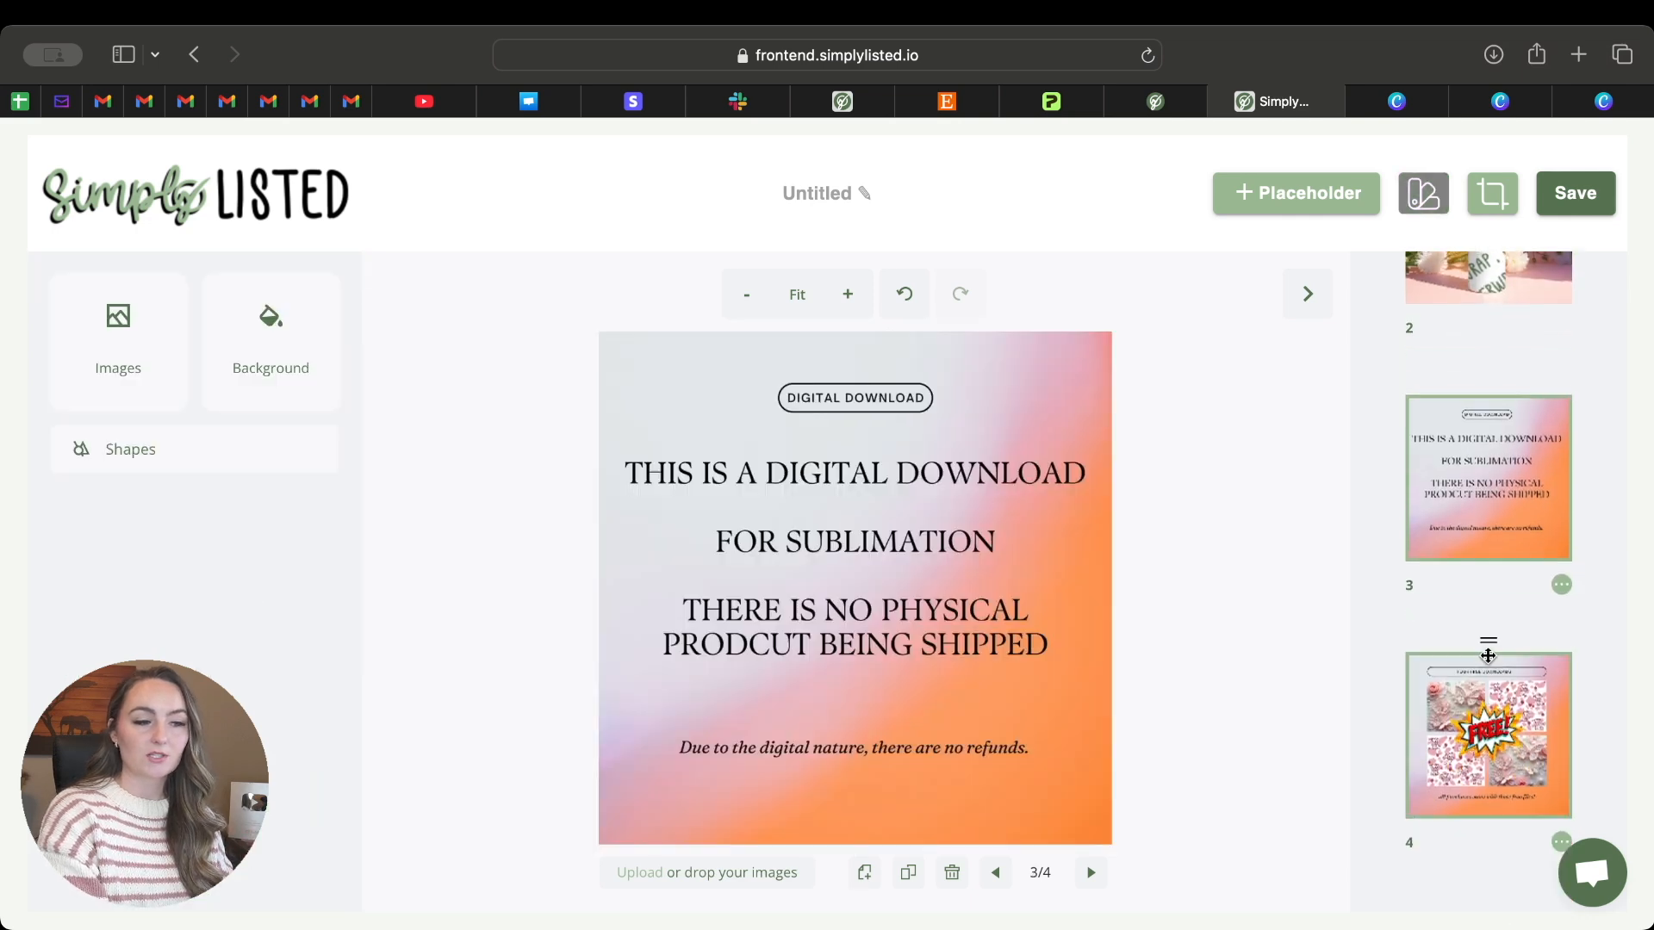
{"action": "left_click", "coordinate": [1492, 705]}
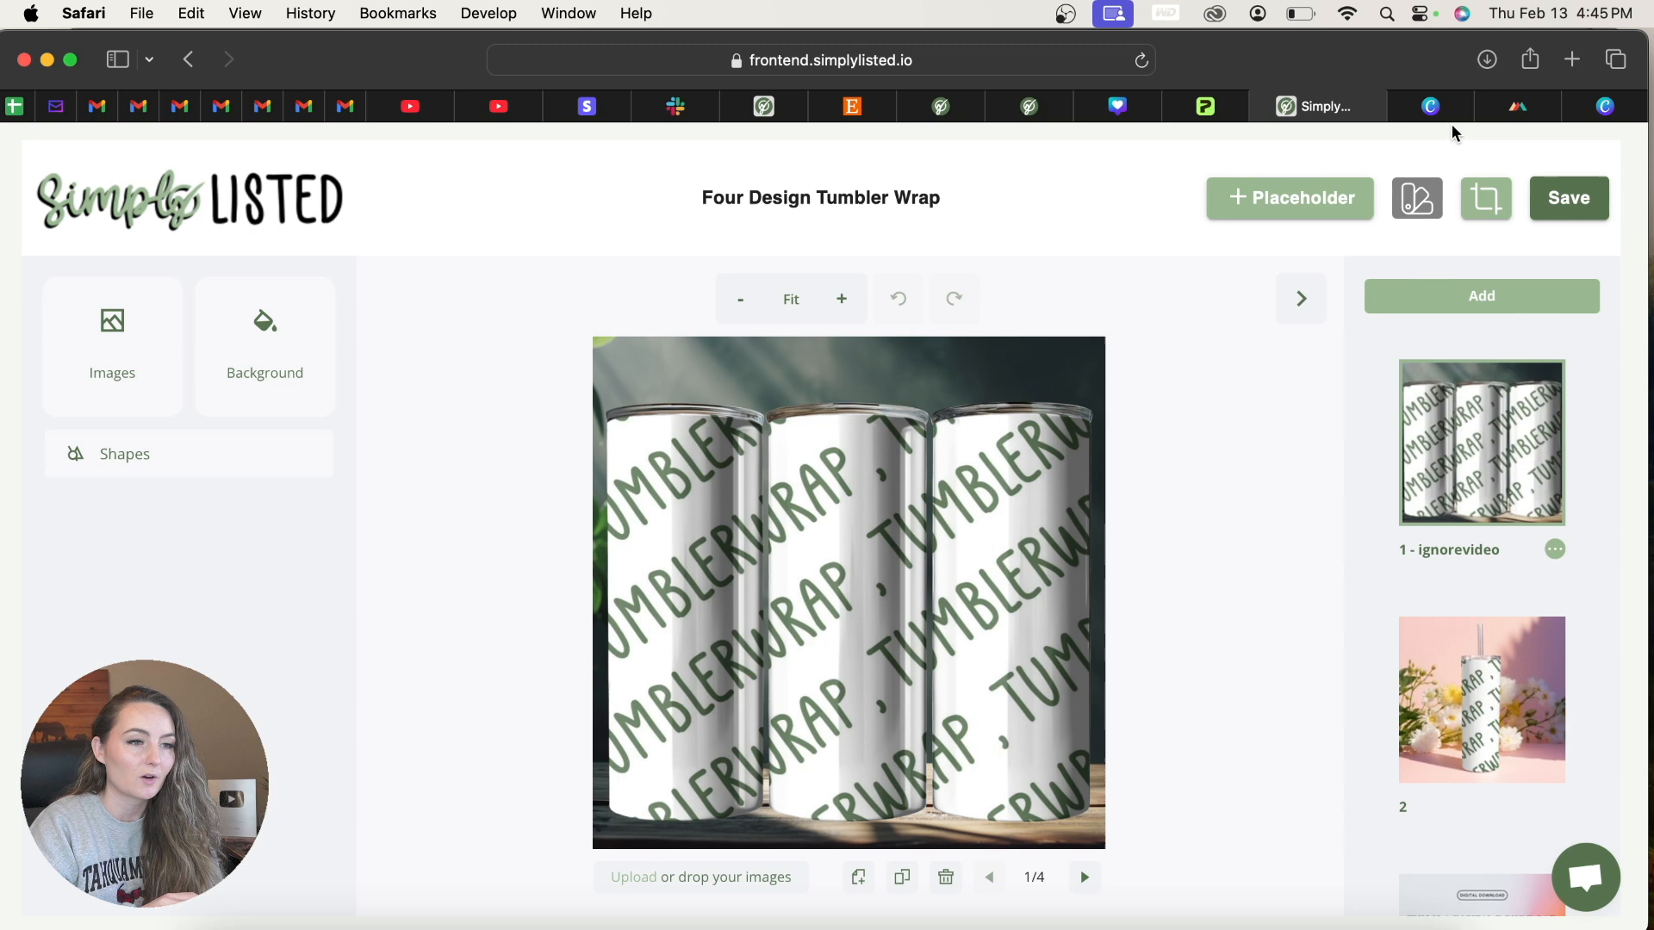
- Switch to the Canva design and examine the logo on page 5 and the repeating watermark text on page 4
{"action": "left_click", "coordinate": [1437, 107]}
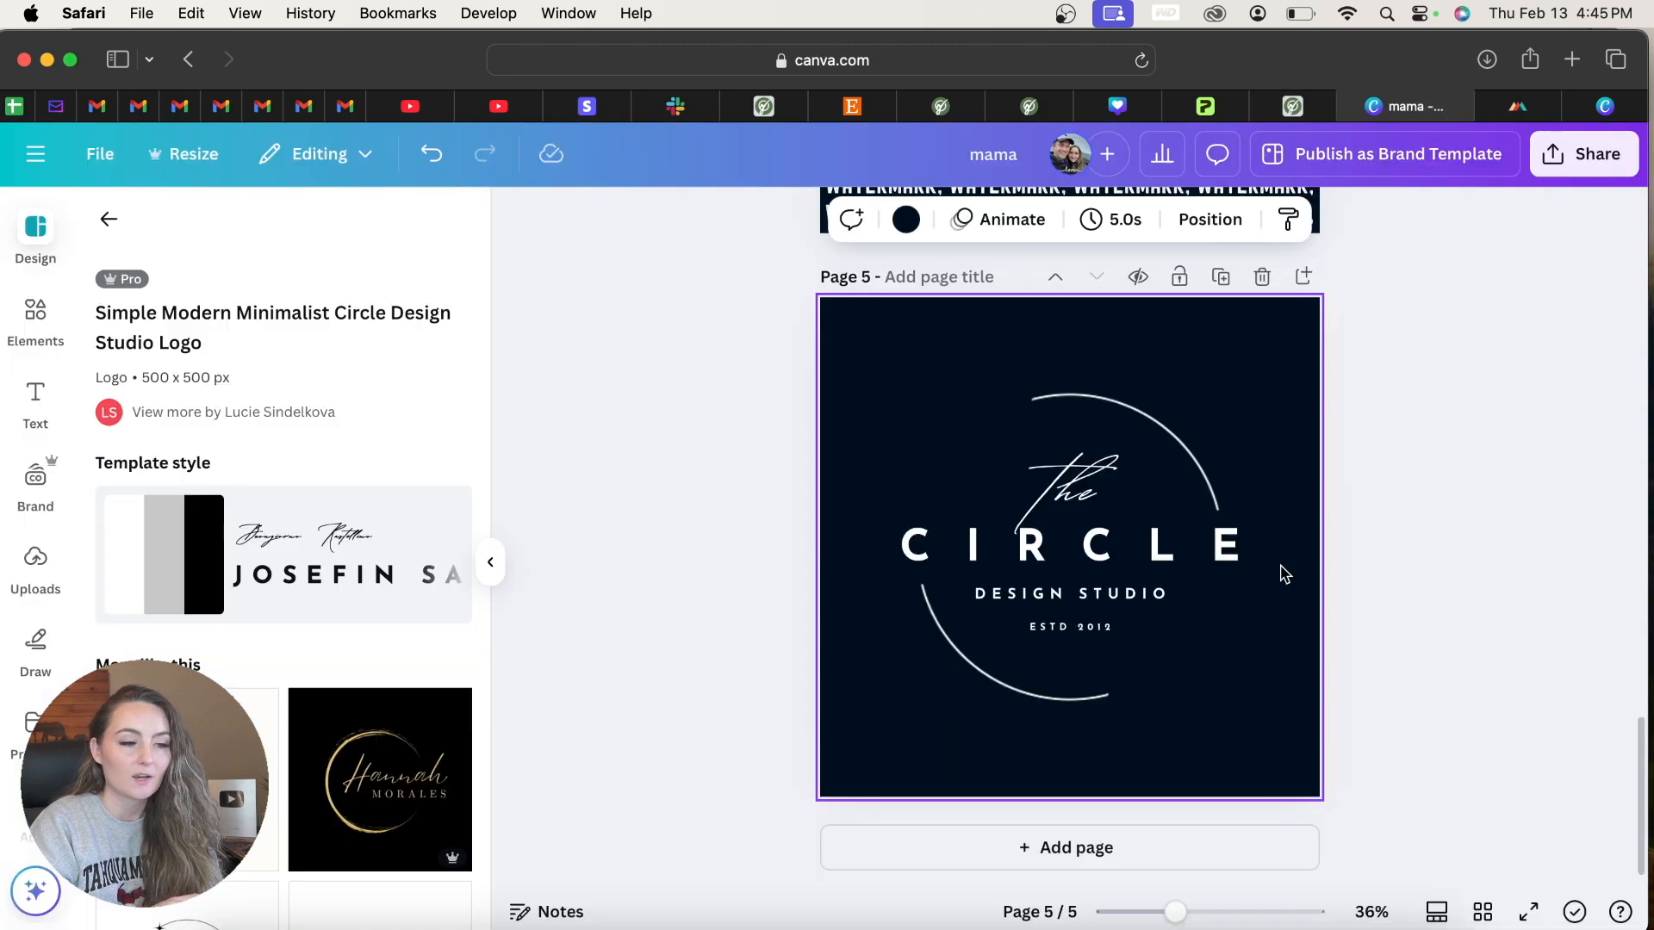
{"action": "scroll", "coordinate": [1361, 554], "scroll_direction": "up", "scroll_amount": 6}
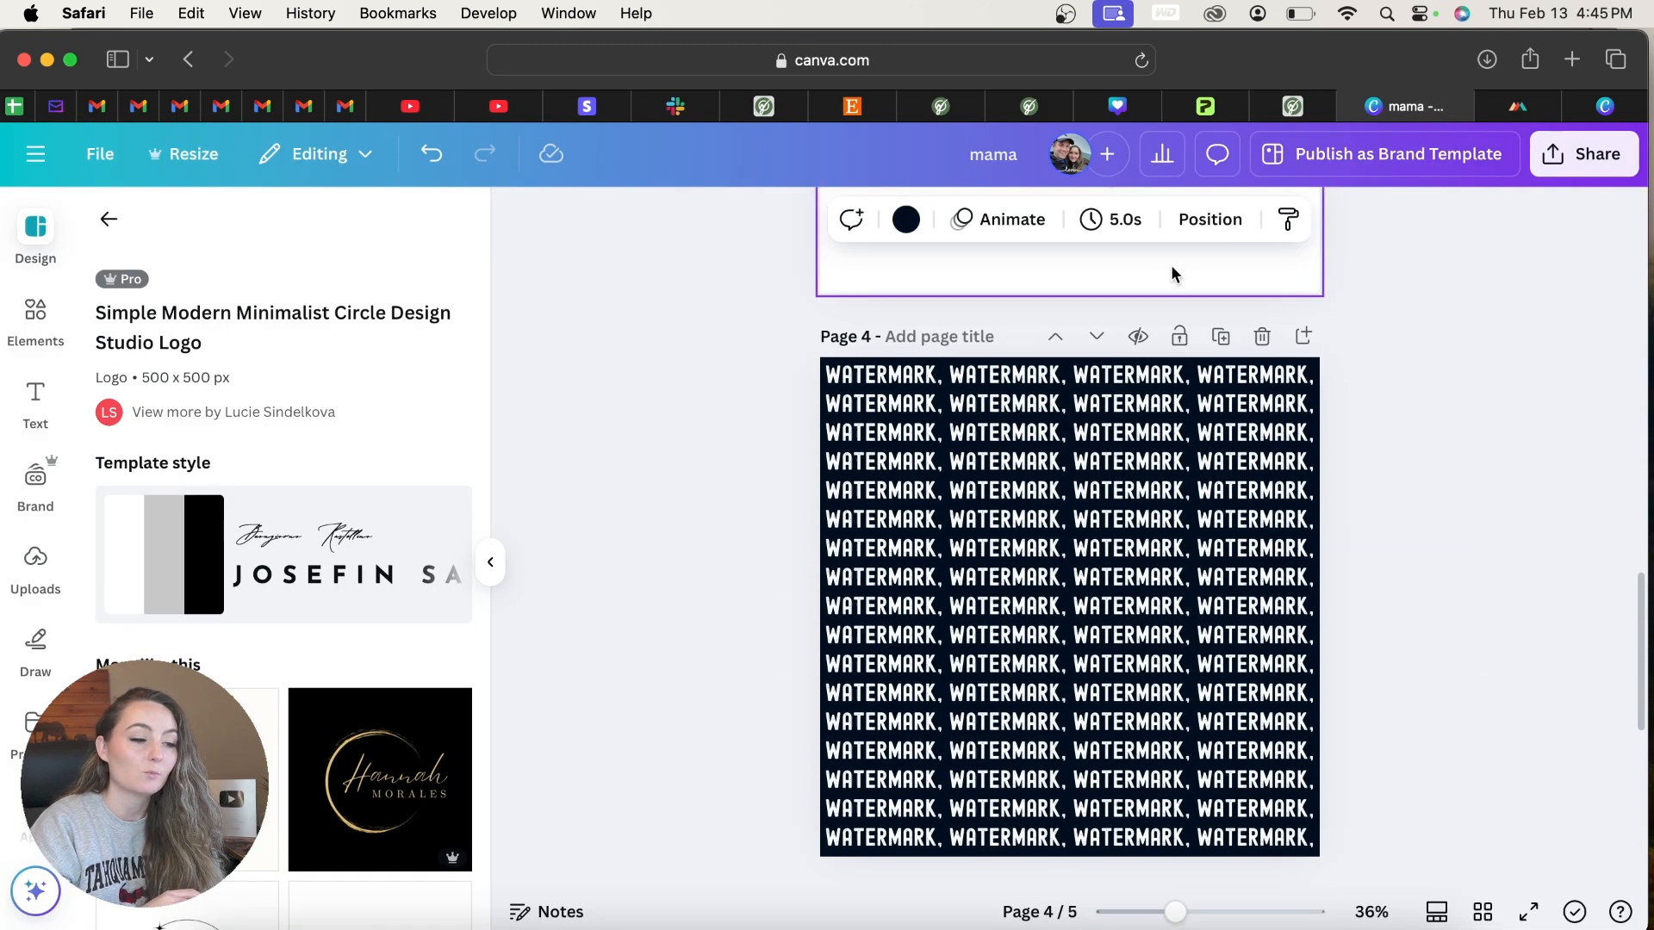
{"action": "scroll", "coordinate": [1373, 461], "scroll_direction": "down", "scroll_amount": 1}
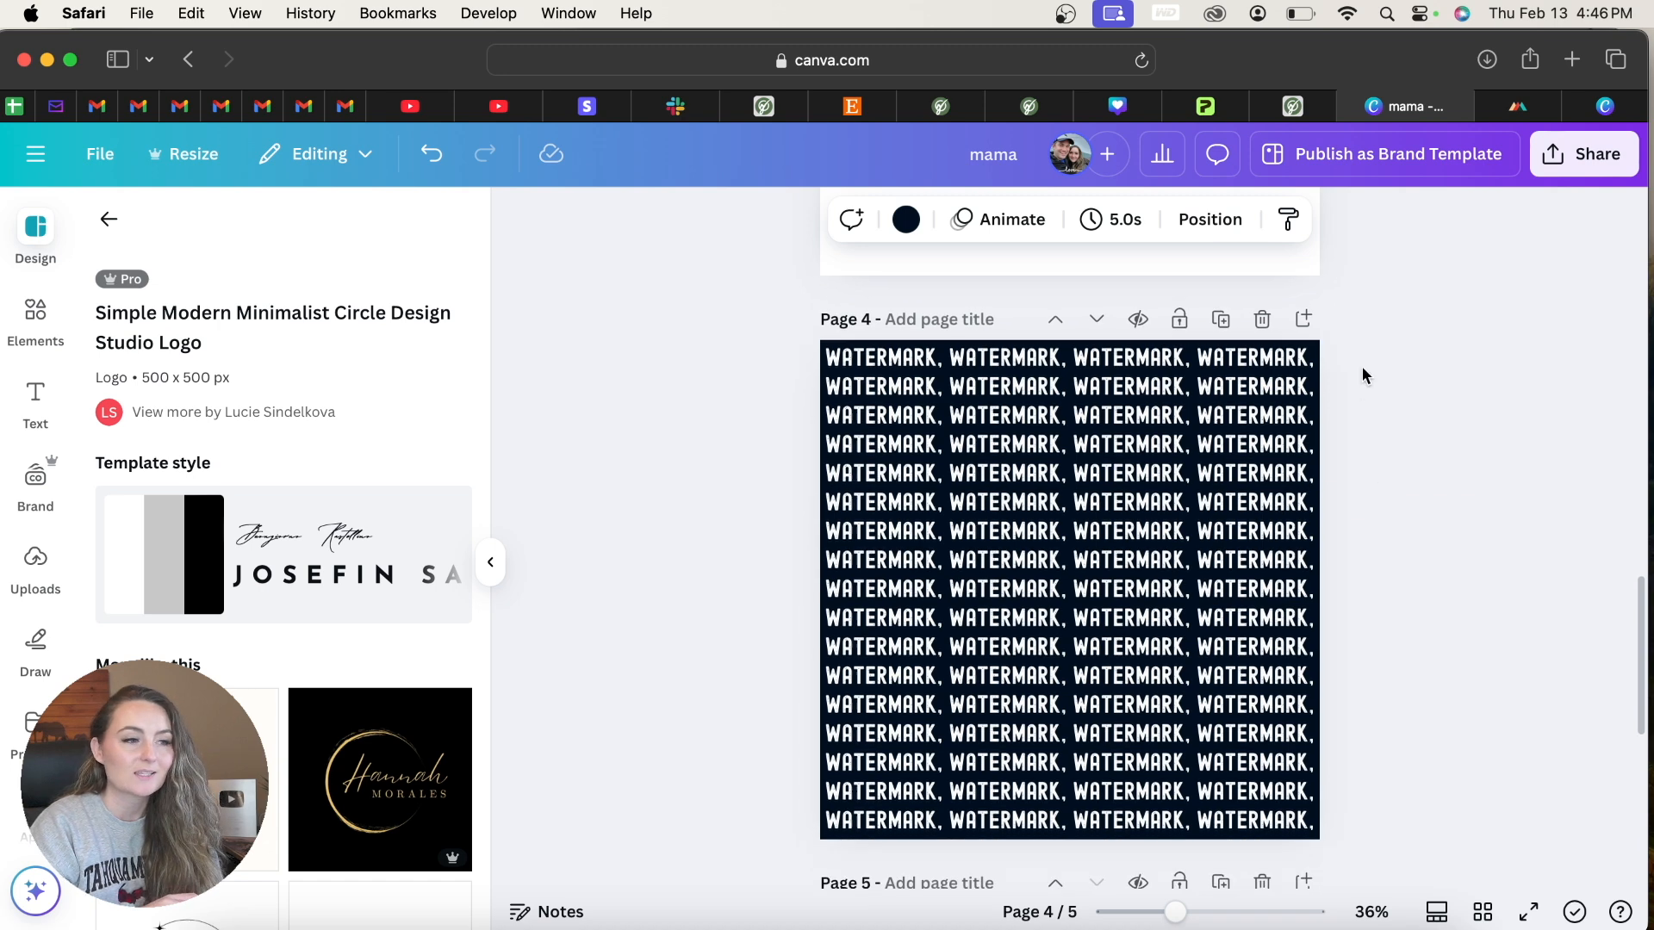
- Return to Simply Listed, upload 4.png from the mama-5 folder, and add it to the center of the first page
{"action": "left_click", "coordinate": [1292, 106]}
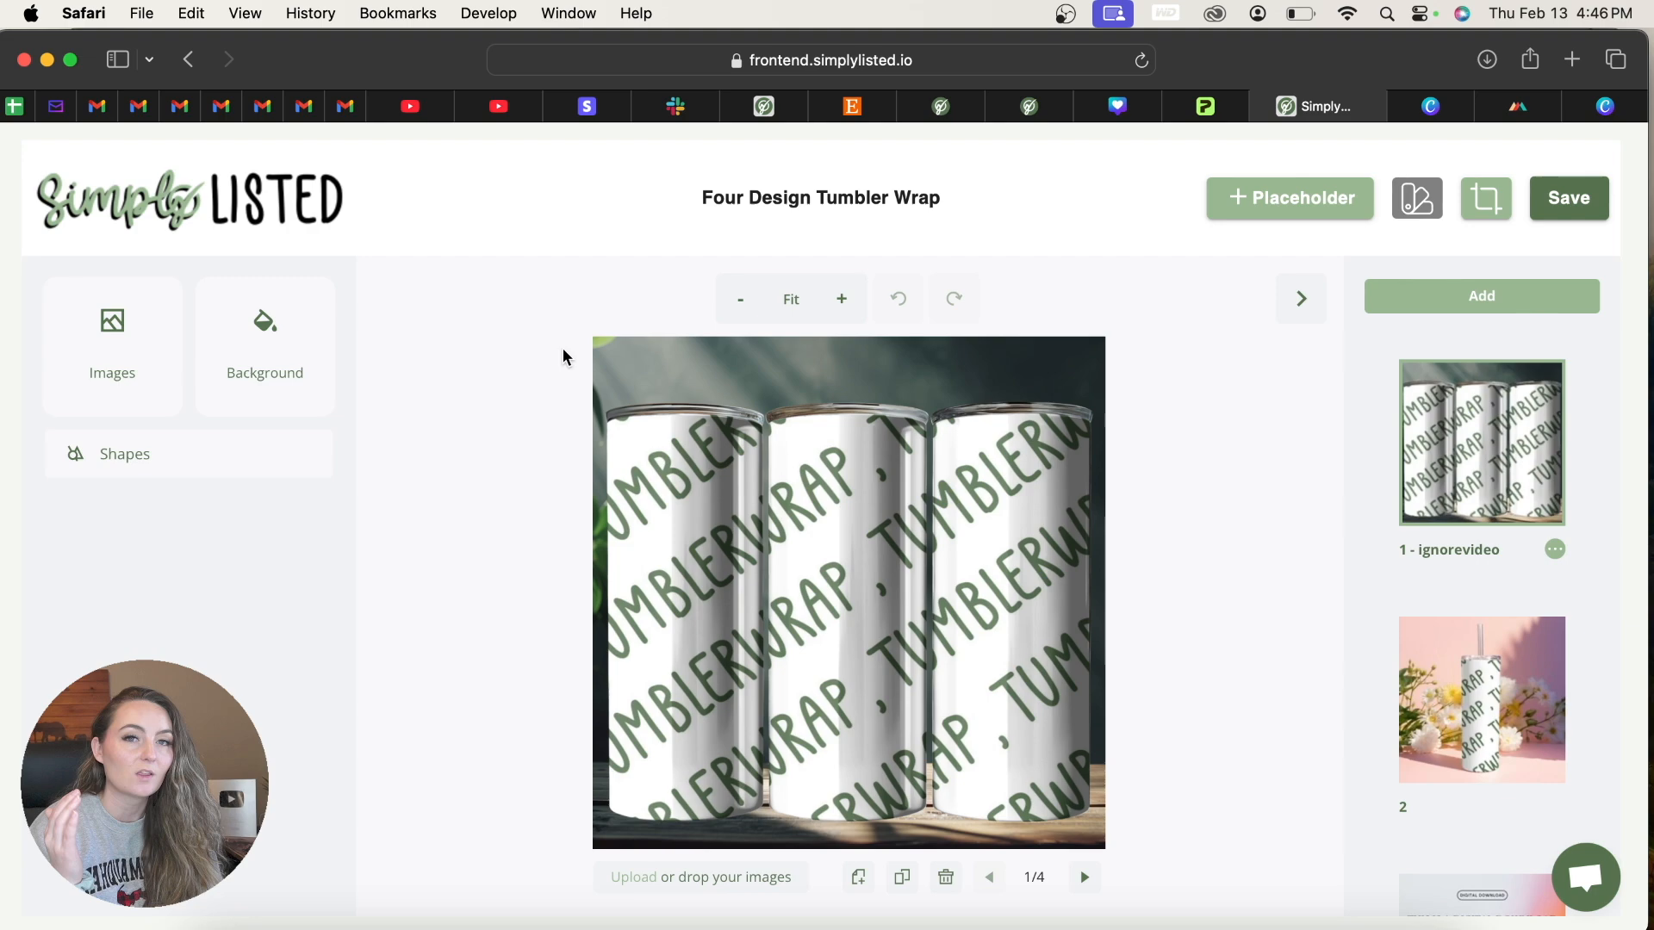
{"action": "left_click", "coordinate": [126, 350]}
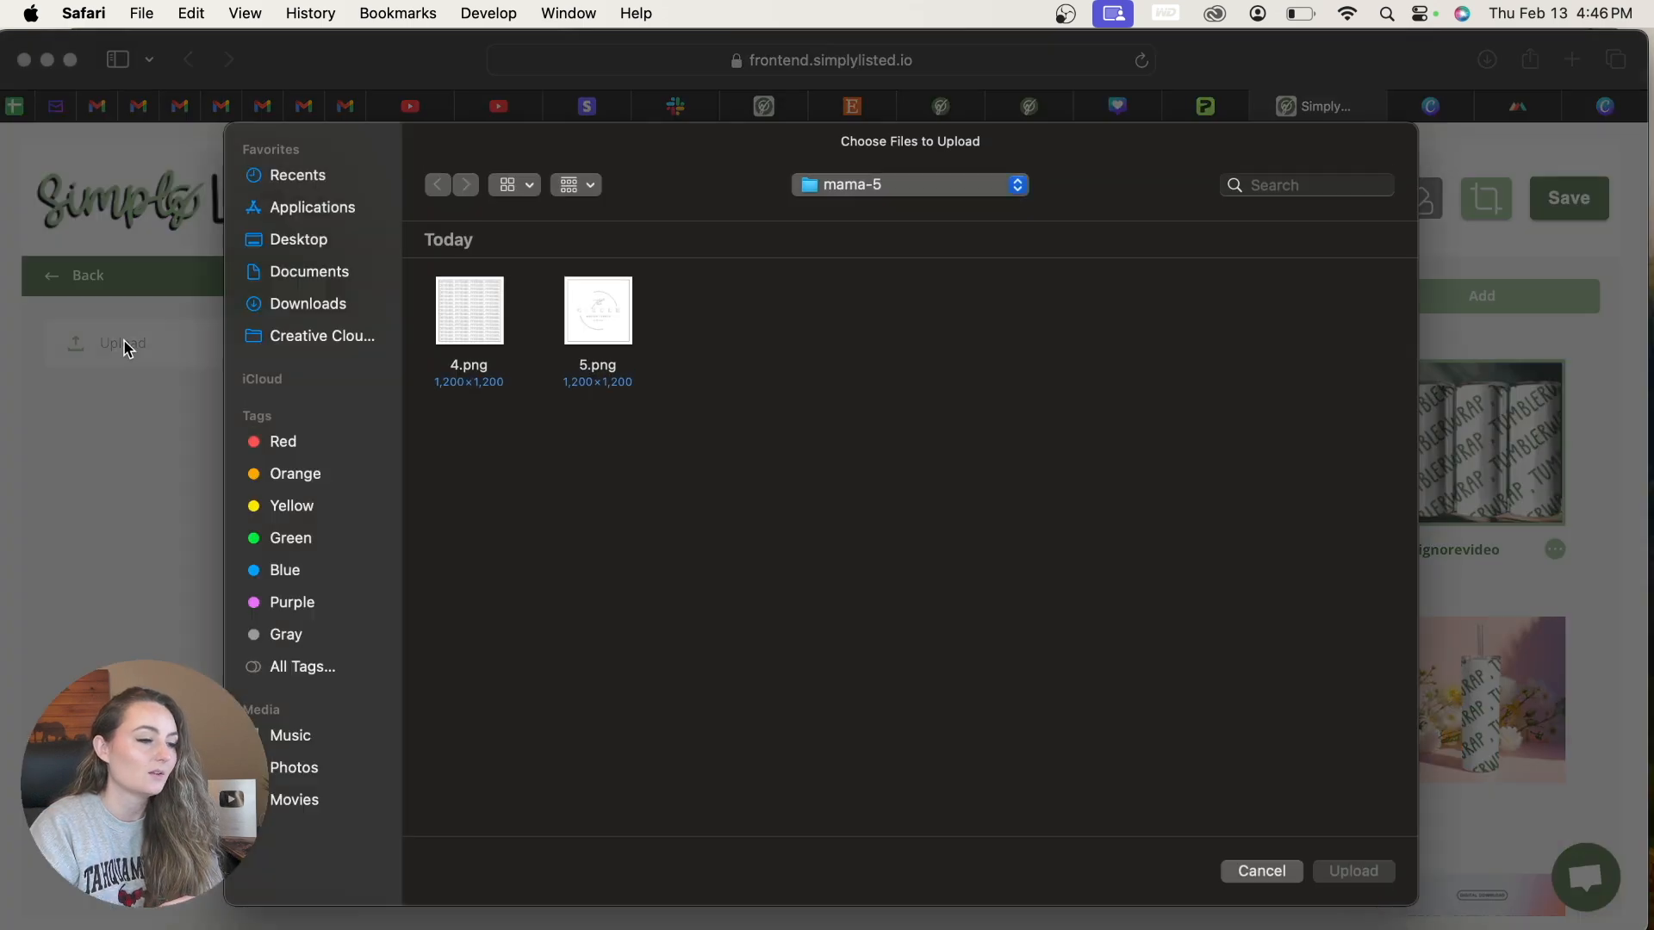
{"action": "left_click", "coordinate": [467, 310]}
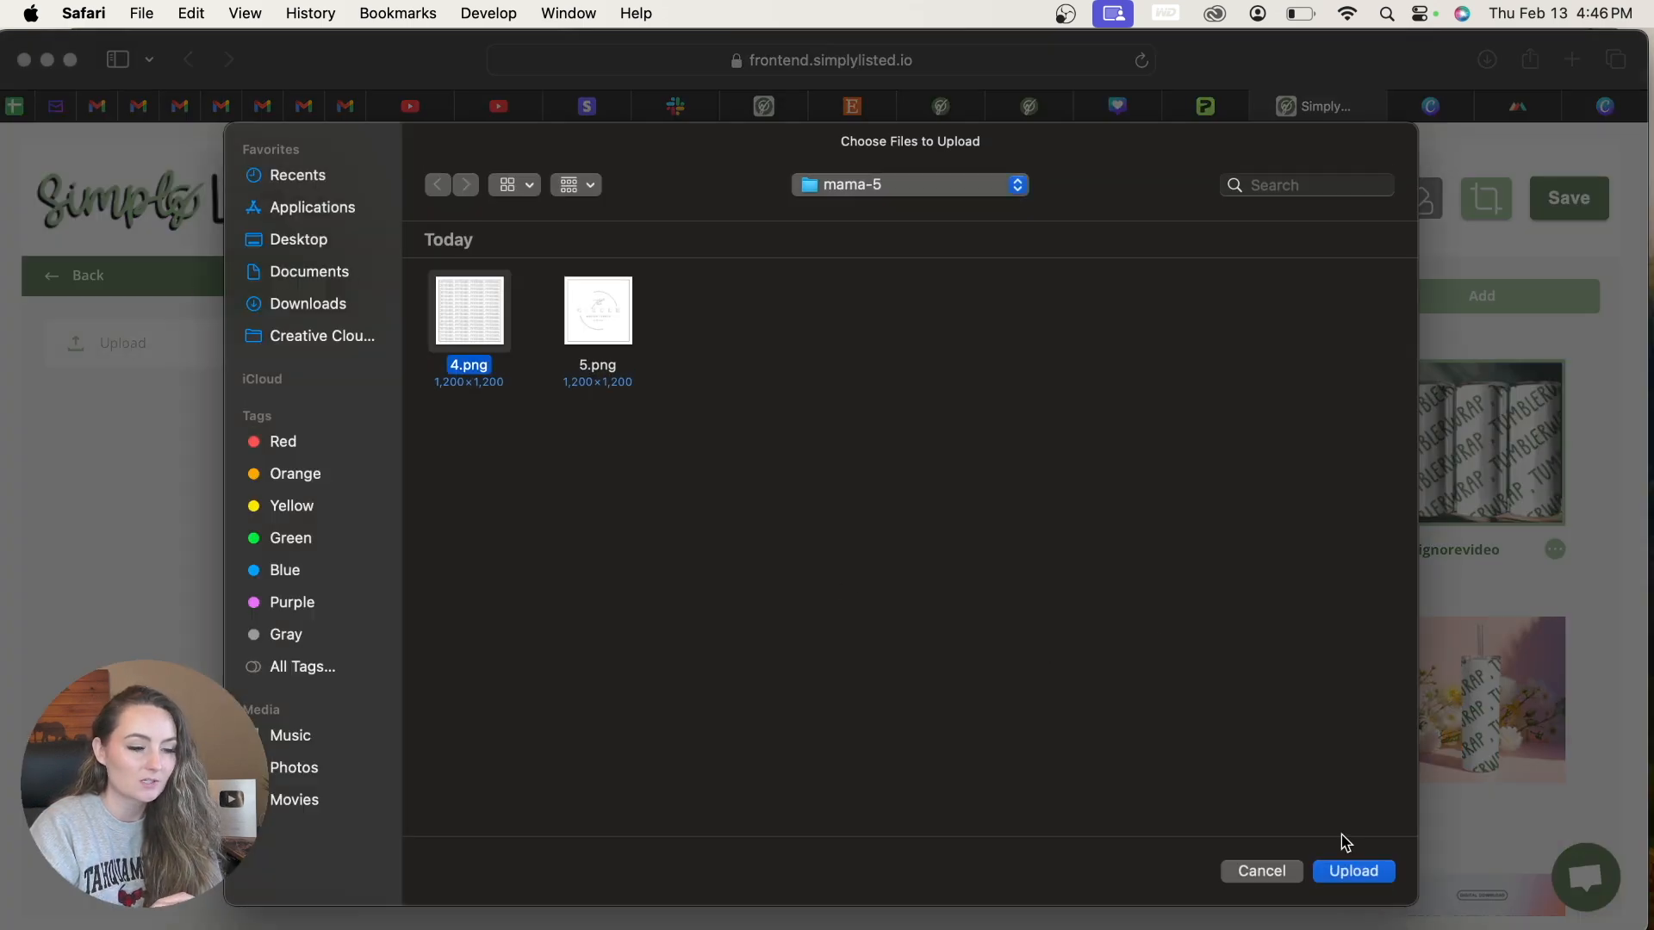
{"action": "left_click", "coordinate": [1353, 871]}
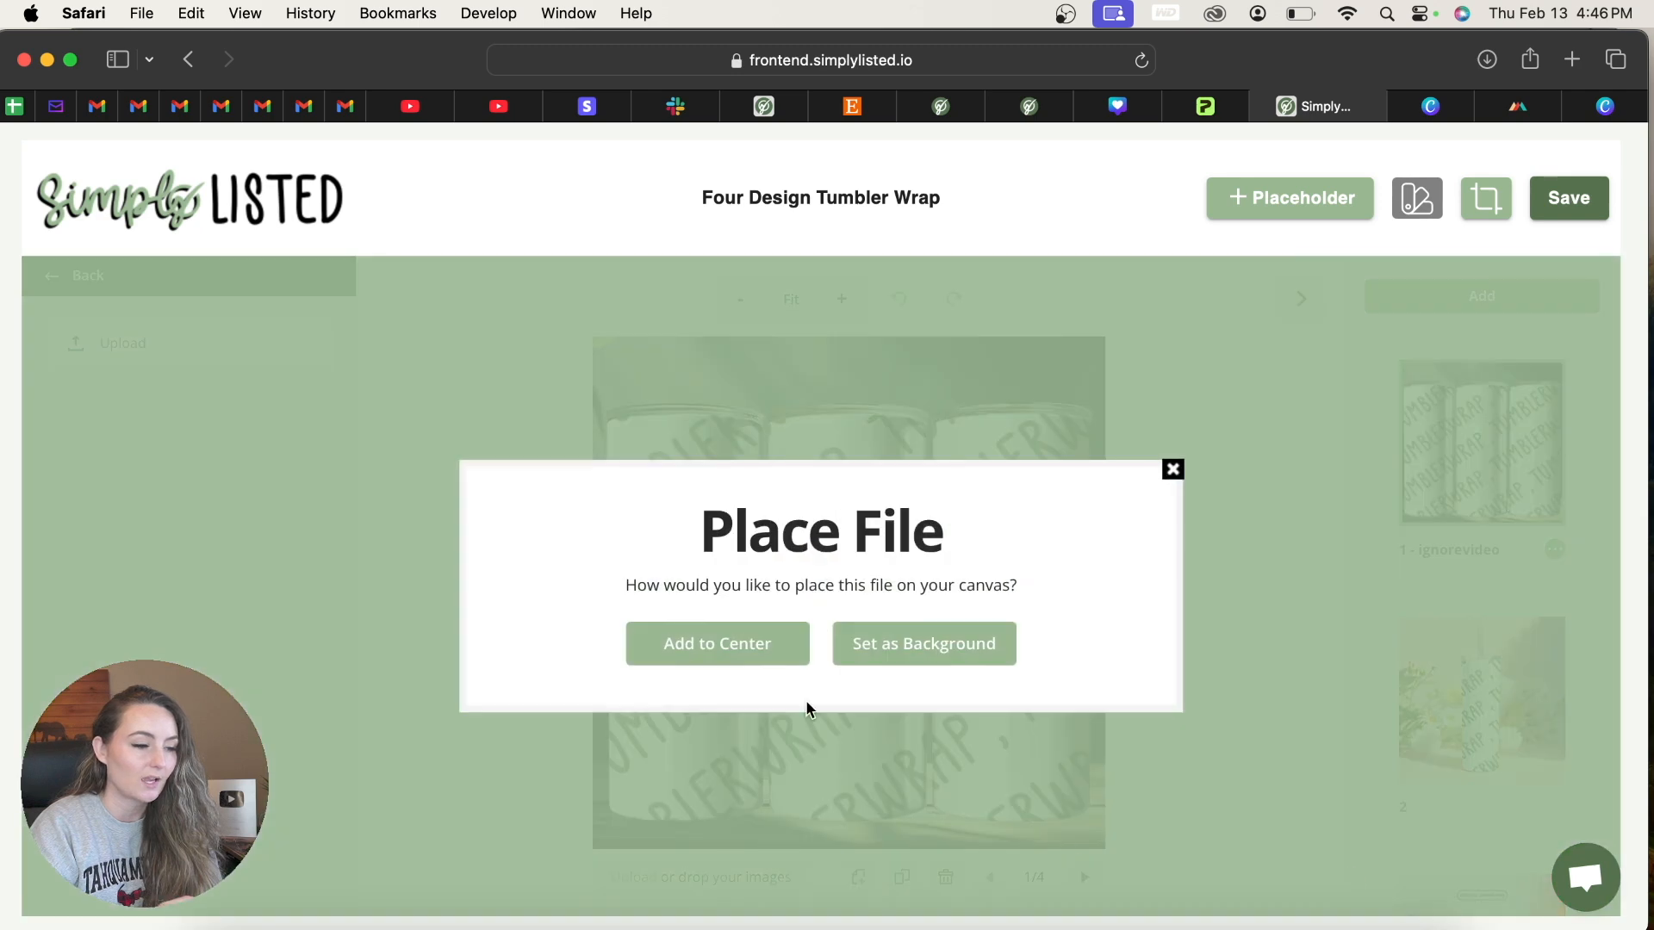
{"action": "left_click", "coordinate": [715, 642]}
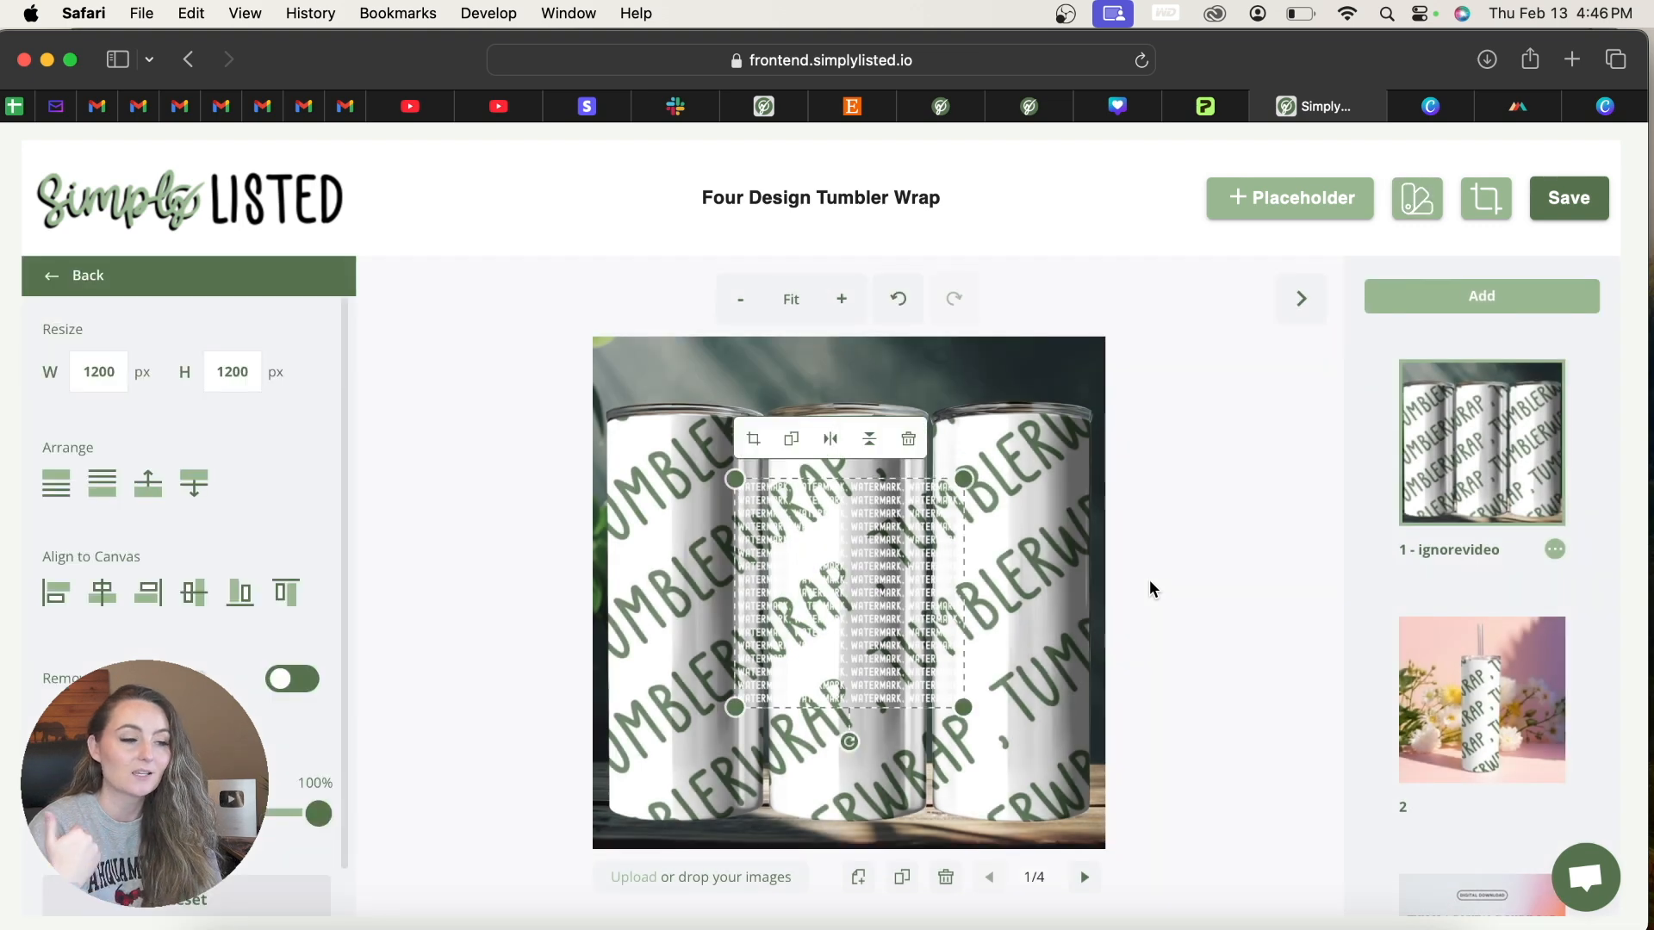
- Enlarge the watermark to about 2772 × 2772 px to cover the first page, make it mostly transparent, and save the template
{"action": "left_click_drag", "start_coordinate": [852, 585], "coordinate": [710, 439]}
{"action": "left_click_drag", "start_coordinate": [823, 561], "coordinate": [1122, 856]}
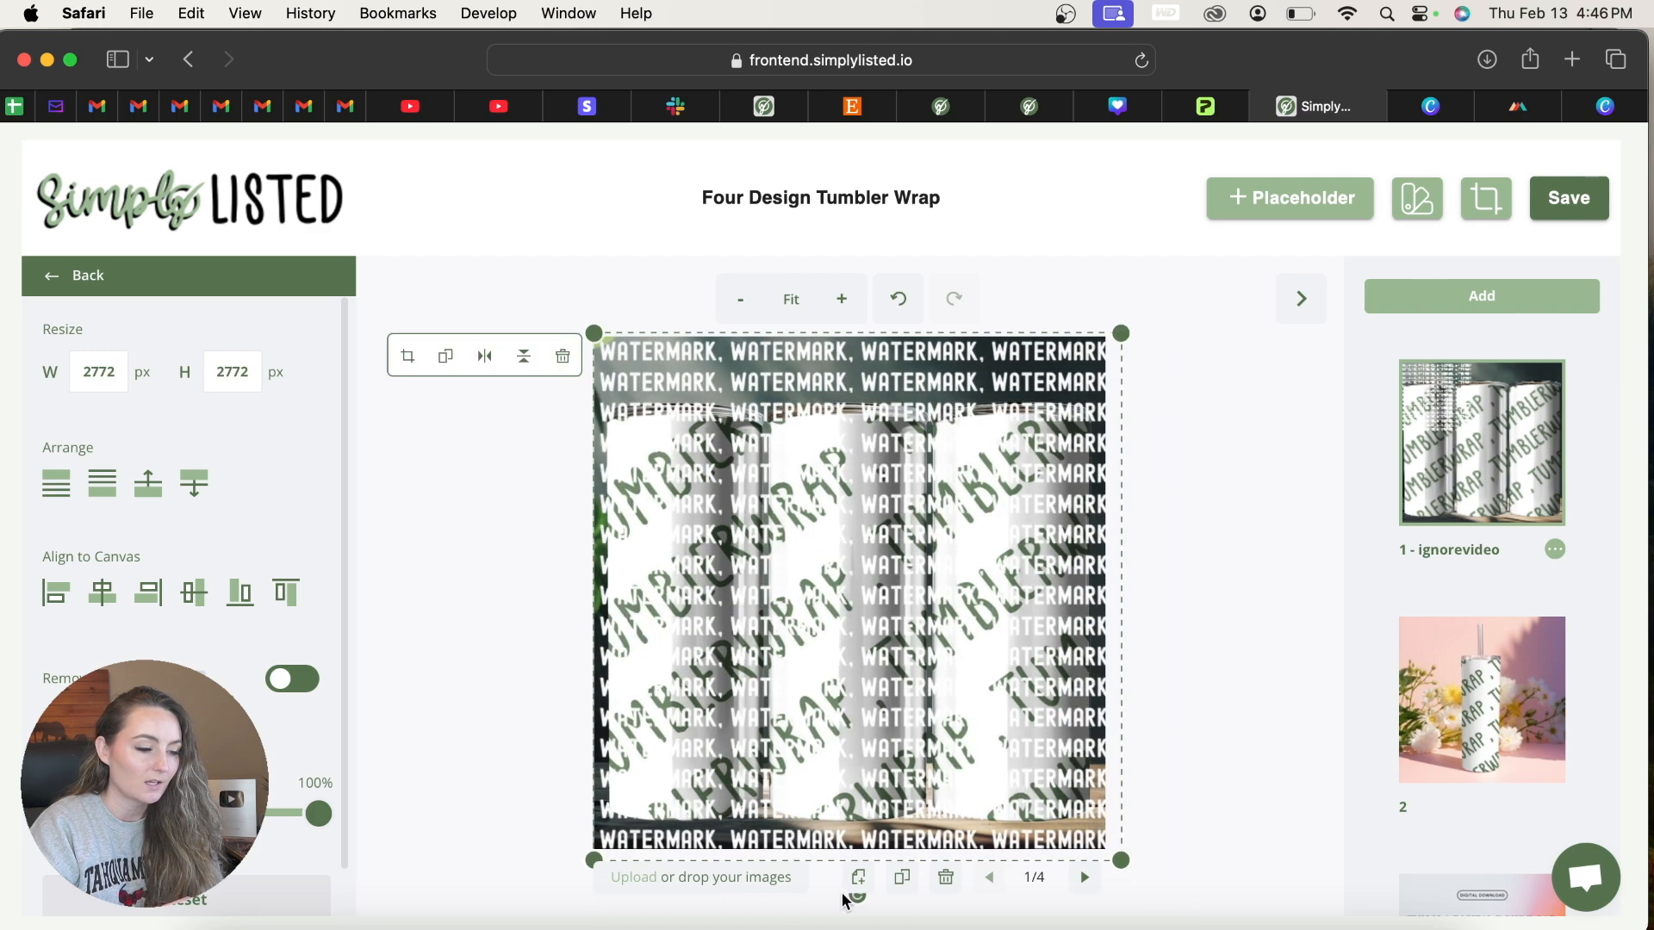
{"action": "mouse_move", "coordinate": [855, 896]}
{"action": "left_mouse_down"}
{"action": "mouse_move", "coordinate": [947, 894]}
{"action": "mouse_move", "coordinate": [843, 901]}
{"action": "left_mouse_up"}
{"action": "left_click_drag", "start_coordinate": [318, 813], "coordinate": [52, 813]}
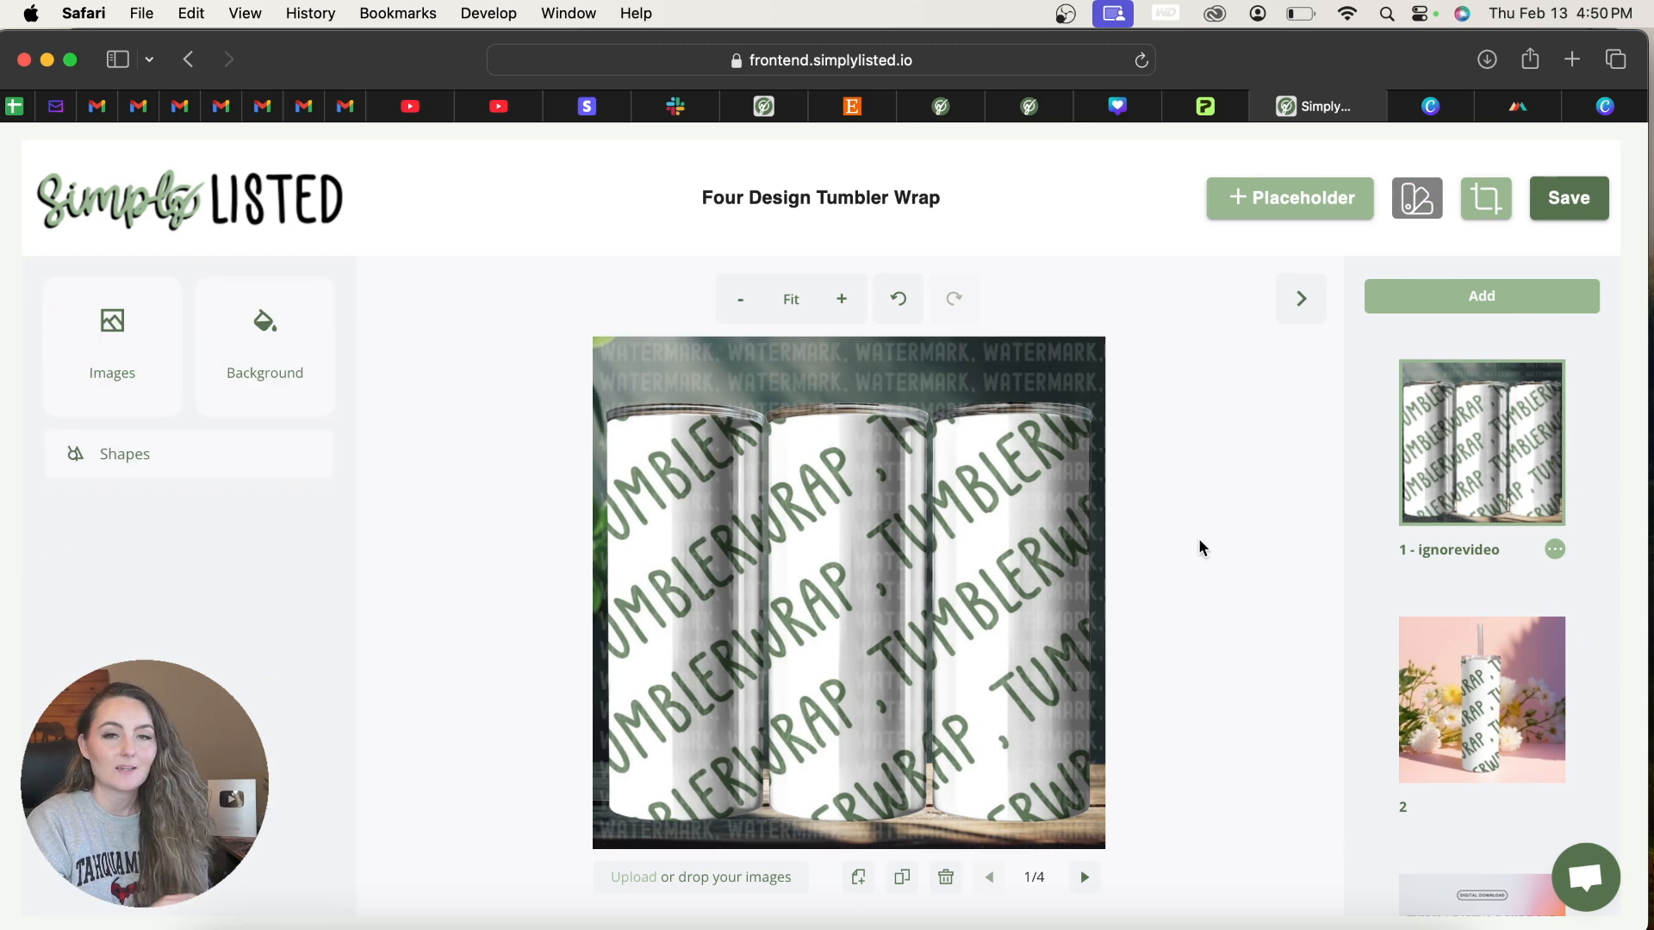
{"action": "left_click", "coordinate": [1568, 197]}
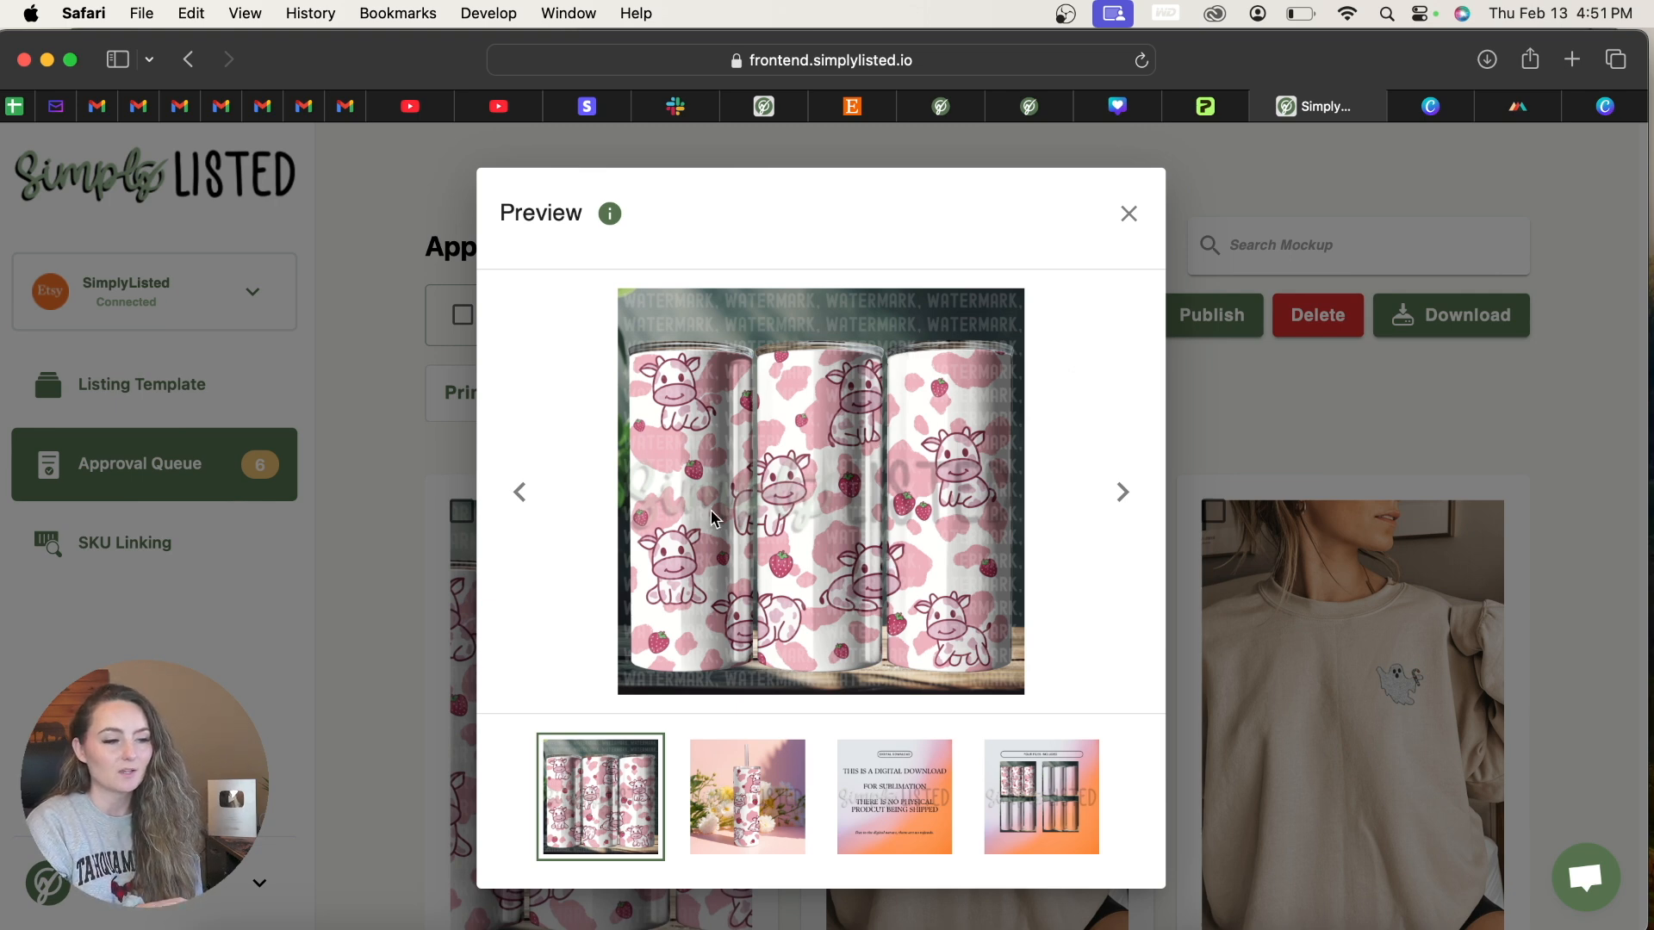
- Preview the listing's single-tumbler image and go back to its watermarked three-tumbler image
{"action": "left_click", "coordinate": [746, 808]}
{"action": "left_click", "coordinate": [613, 753]}
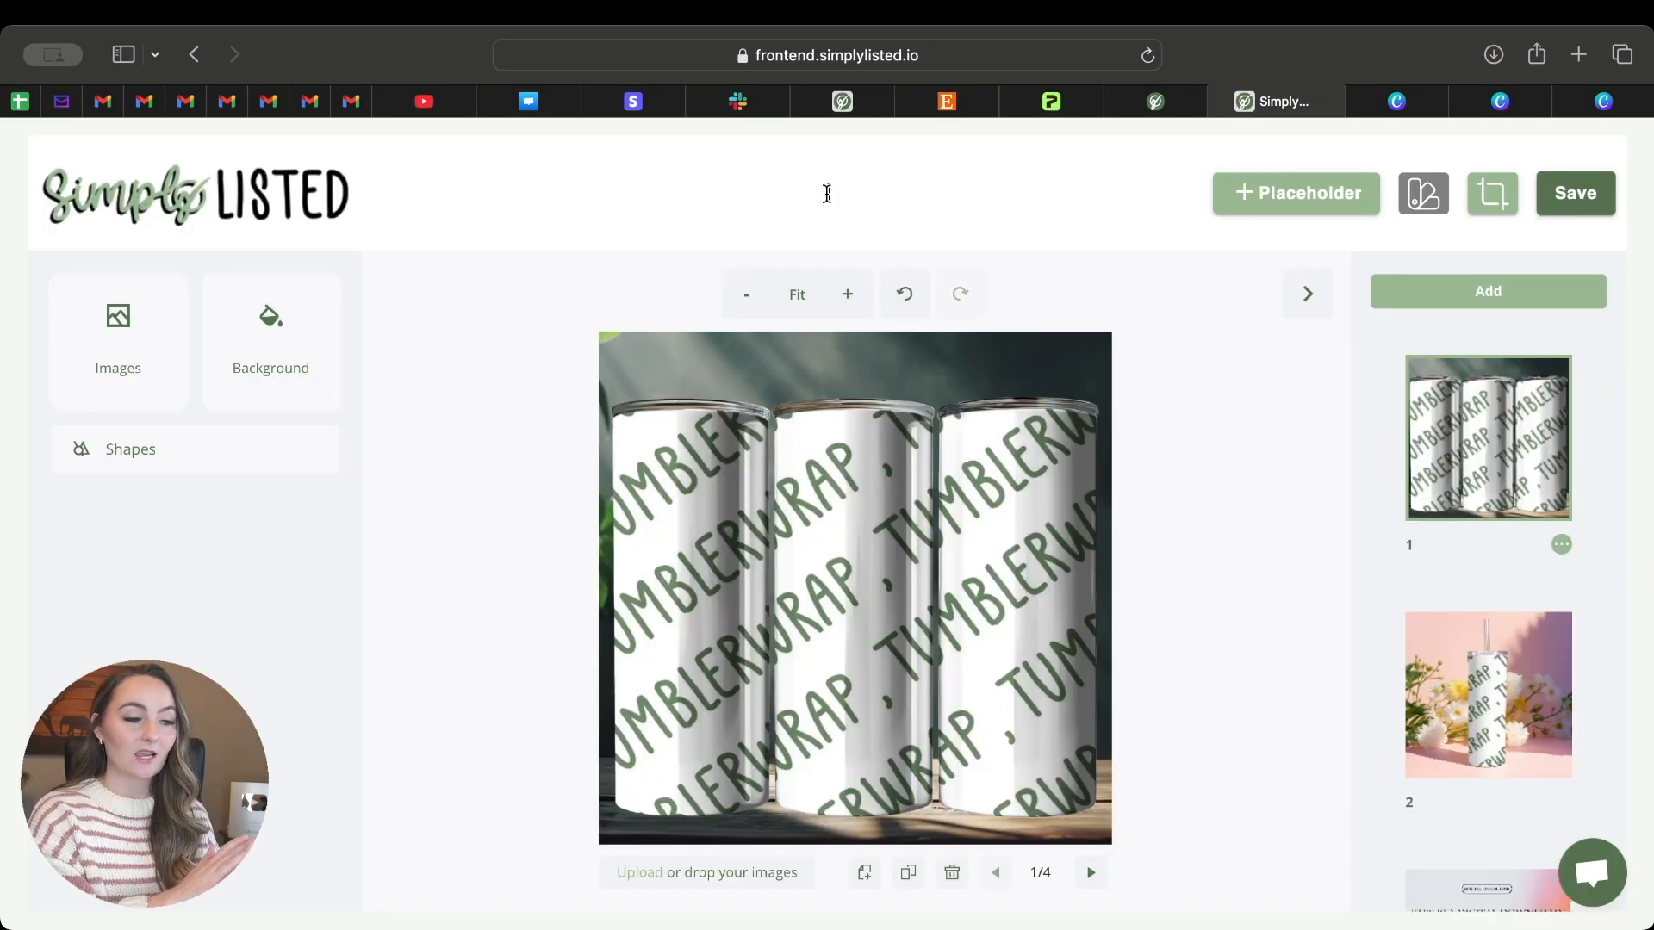
- Name the template One Design Tumbler Wrap and save it
{"action": "type", "text": "One Design "}
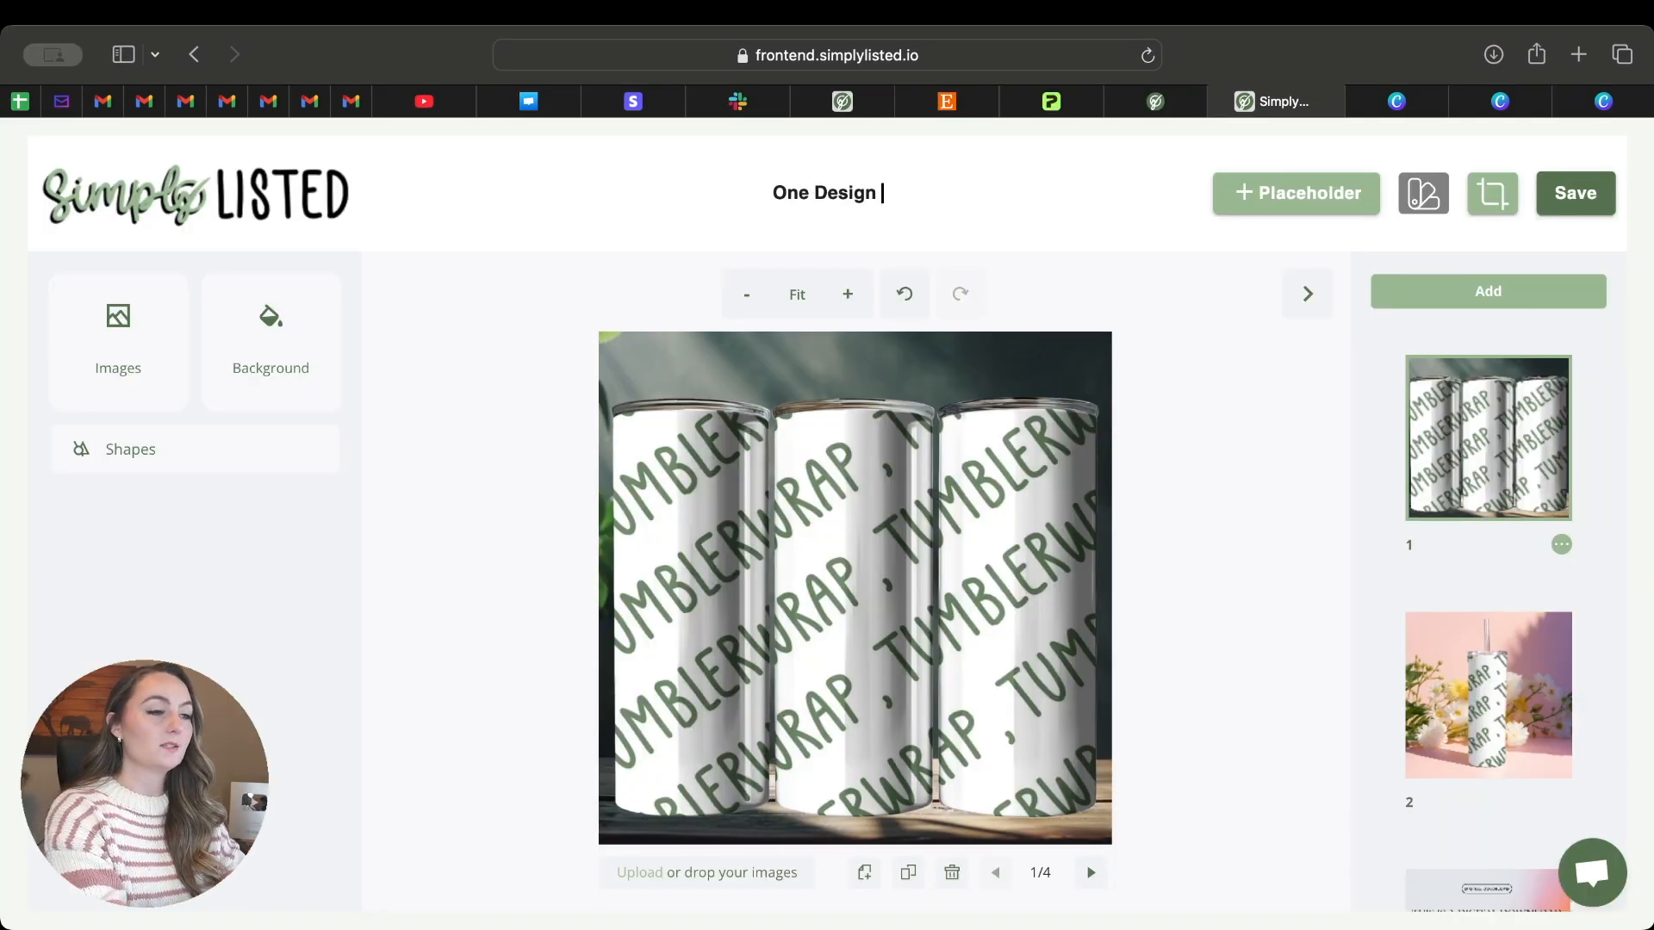
{"action": "type", "text": "Tumbler Wrap"}
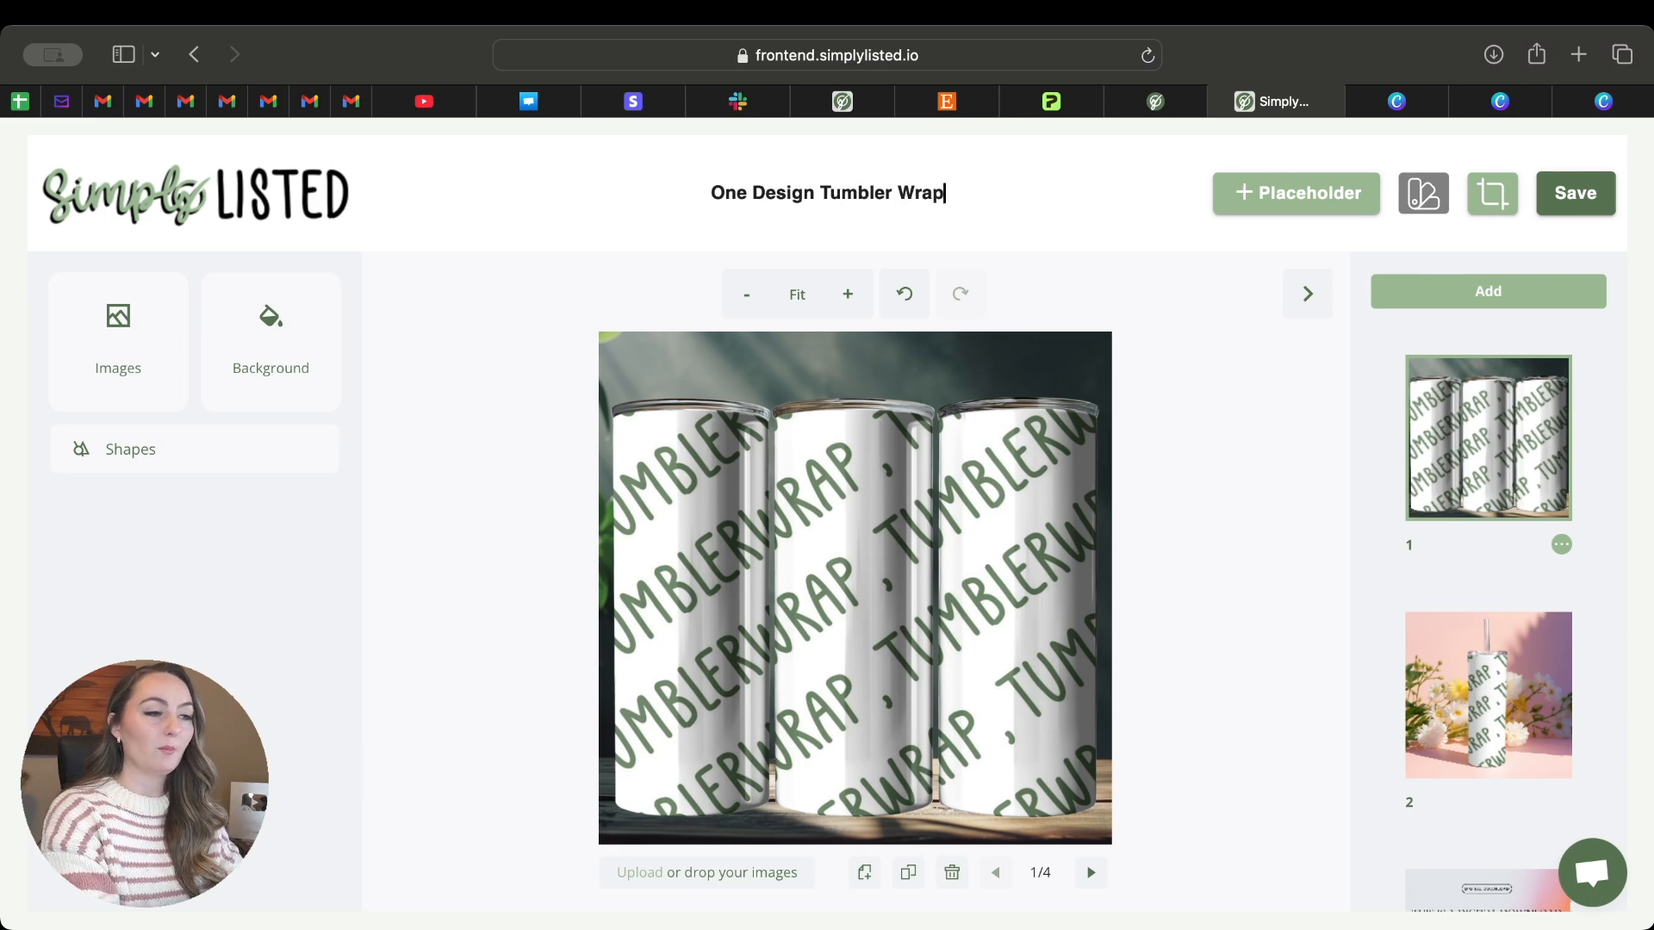
{"action": "left_click", "coordinate": [1572, 191]}
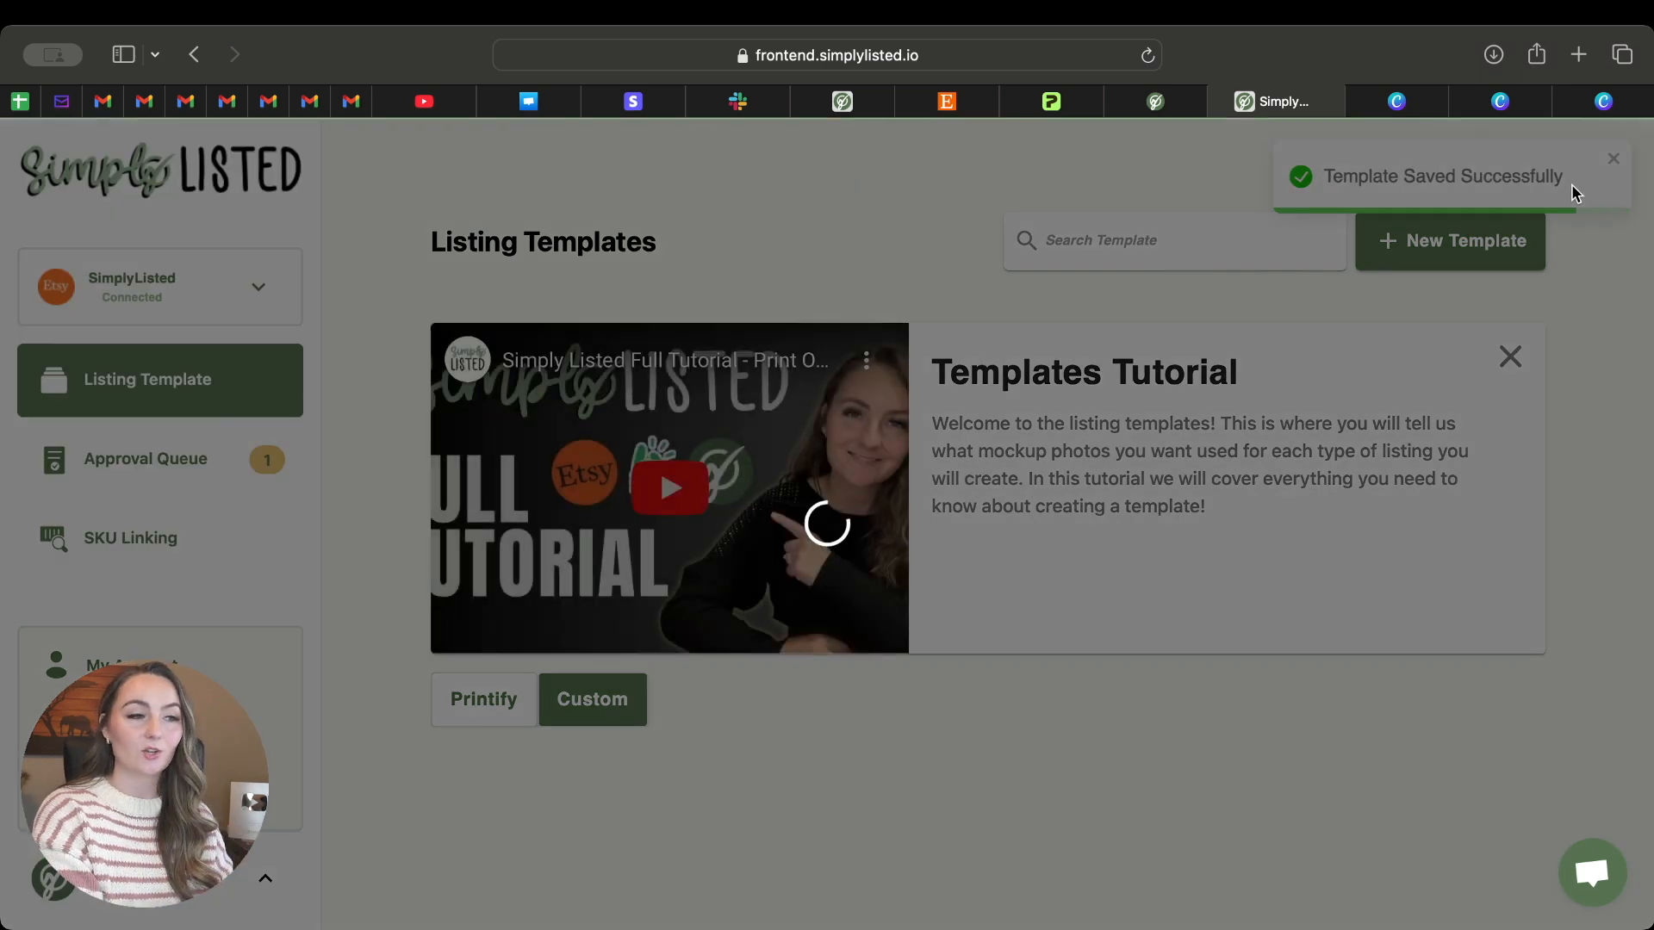
- Find the One Design Tumbler Wrap template among the custom listing templates and open its artwork test
{"action": "scroll", "coordinate": [1565, 420], "scroll_direction": "down", "scroll_amount": 5}
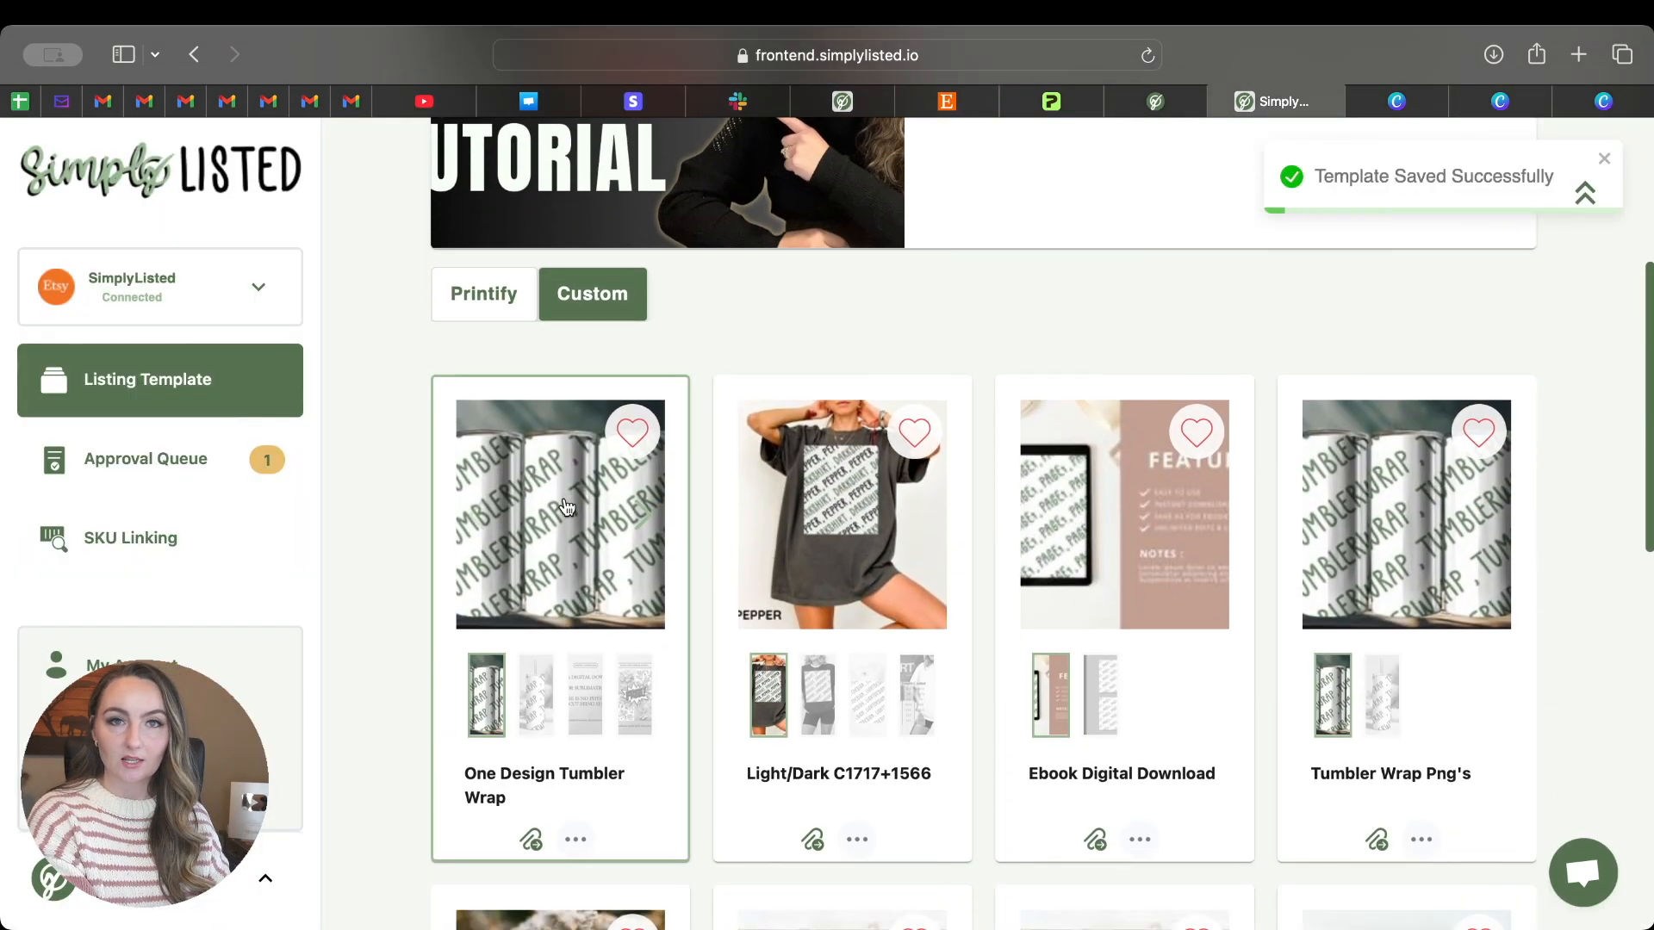
{"action": "scroll", "coordinate": [577, 639], "scroll_direction": "down", "scroll_amount": 1}
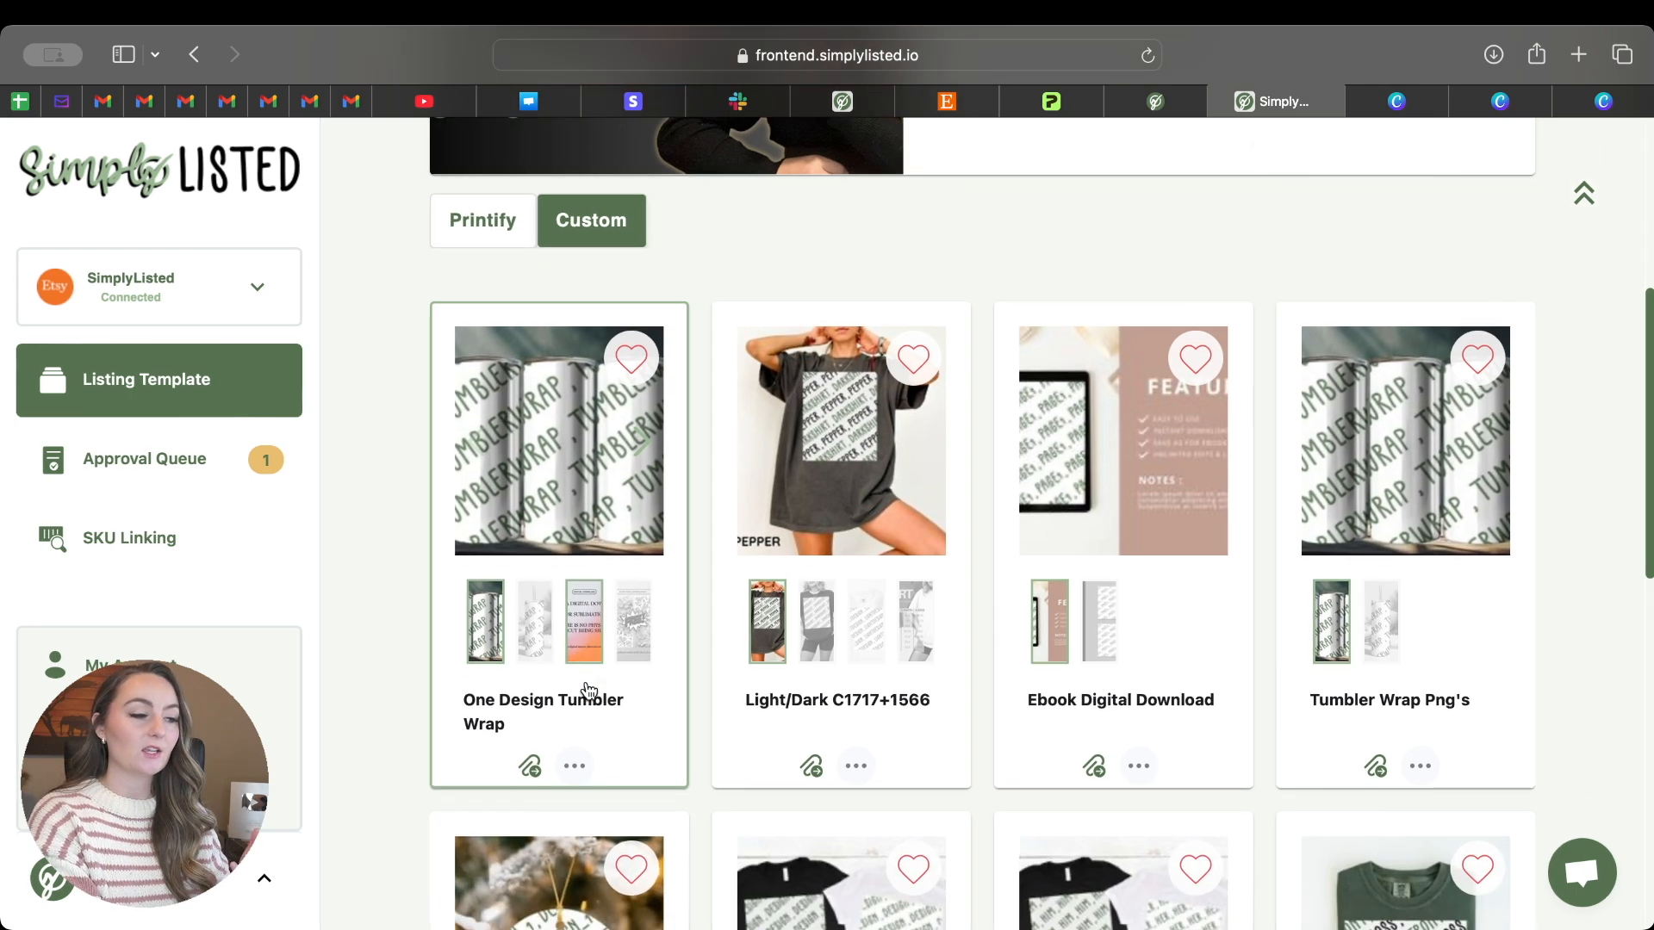
{"action": "left_click", "coordinate": [576, 767]}
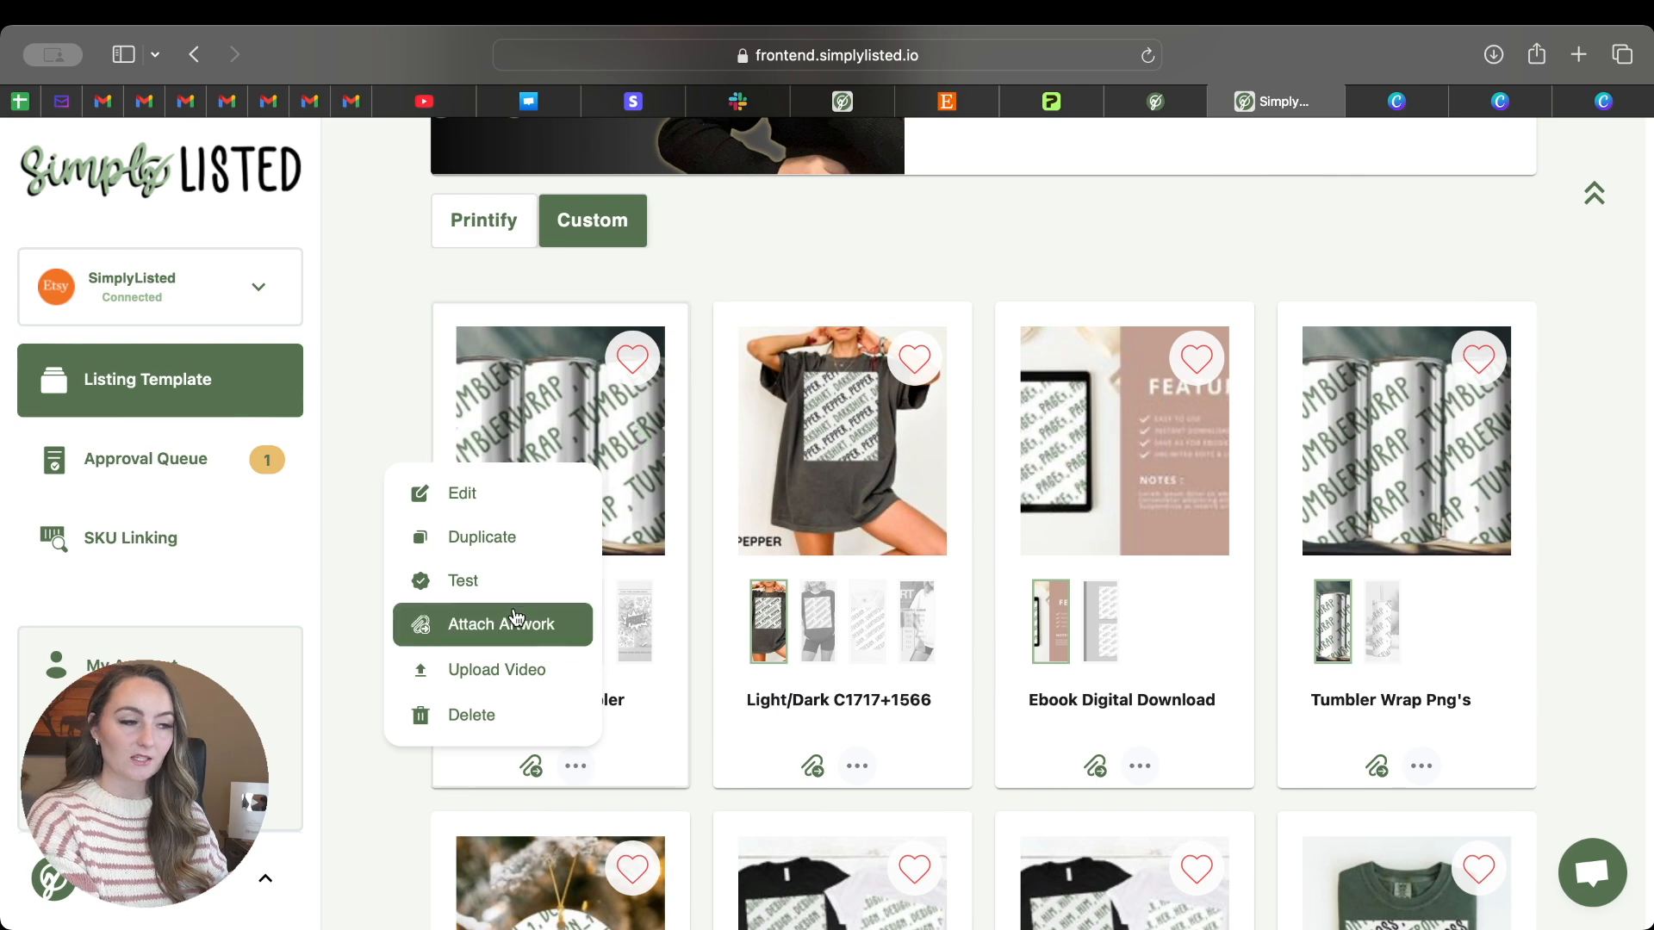
{"action": "left_click", "coordinate": [508, 581]}
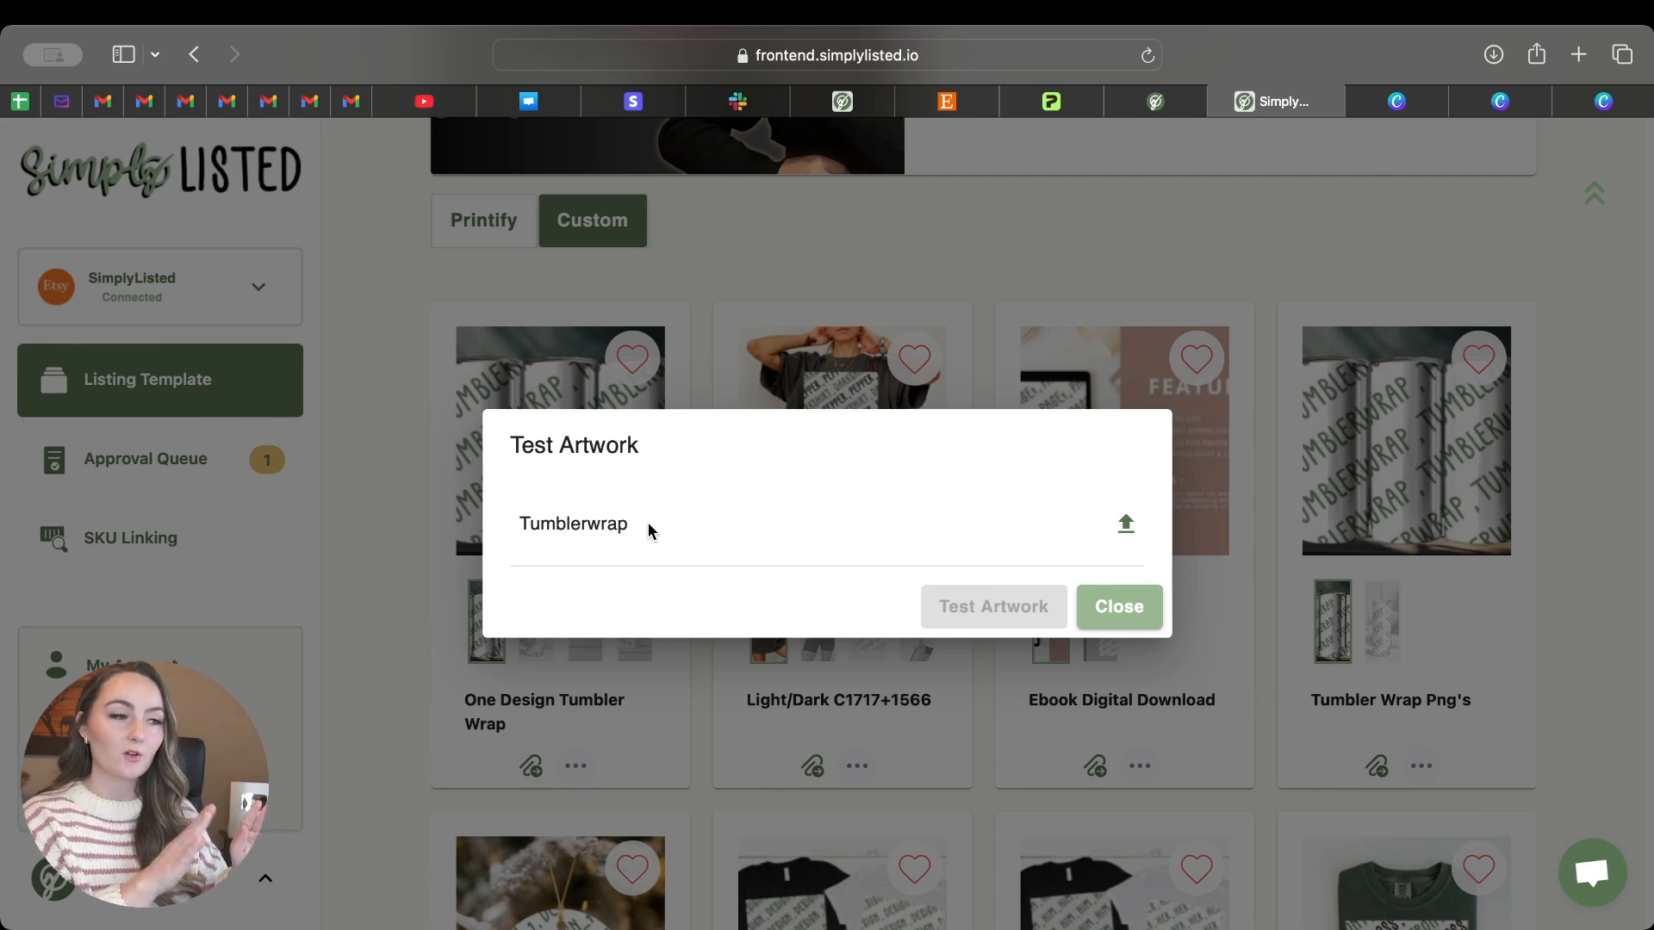
- Upload 1.png, 2.png and 3.png from the Tumbler Wrap PNGs folder and assign the highland cow design to the Tumblerwrap placeholder
{"action": "left_click", "coordinate": [1124, 524]}
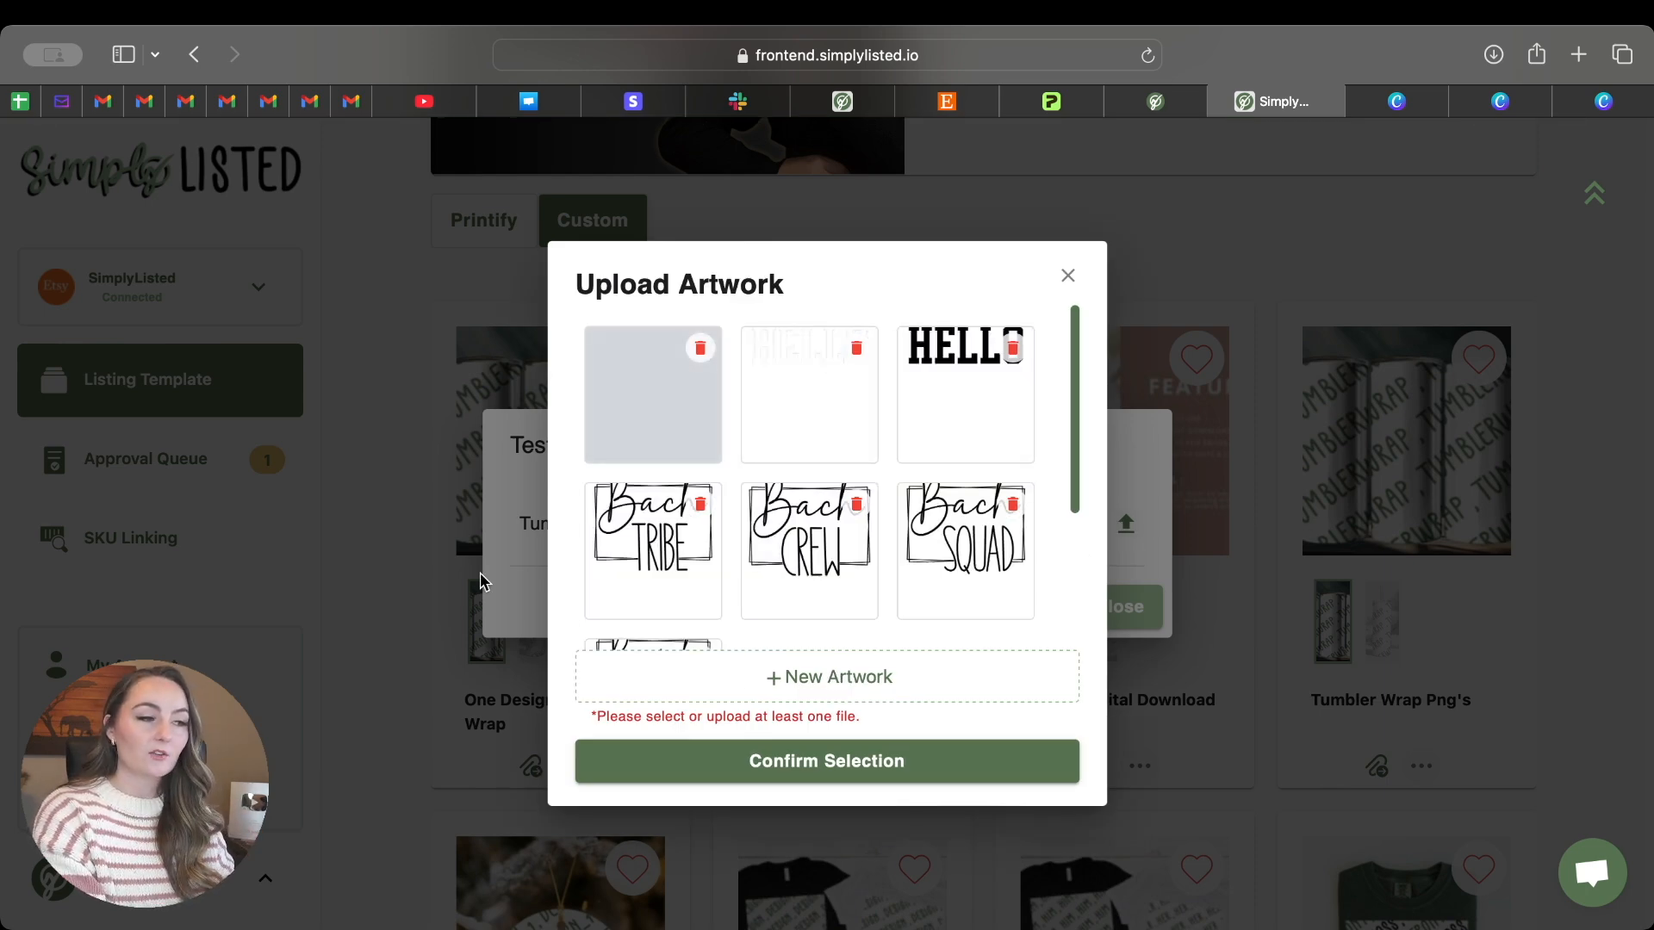
{"action": "left_click", "coordinate": [839, 686]}
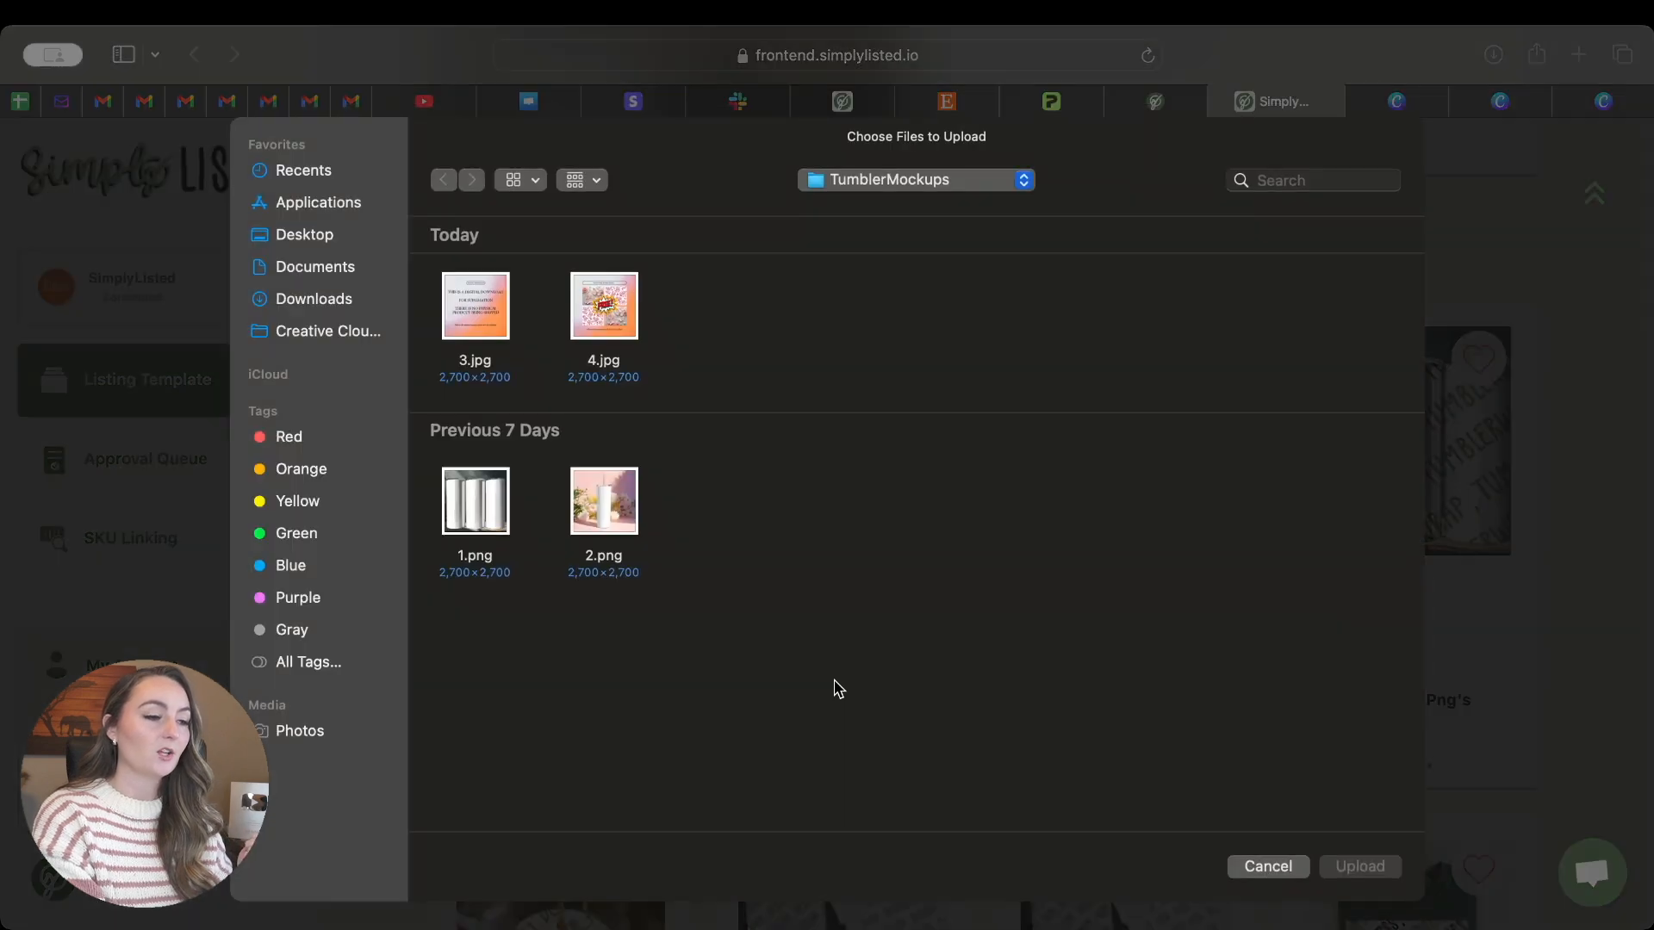
{"action": "left_click", "coordinate": [312, 300]}
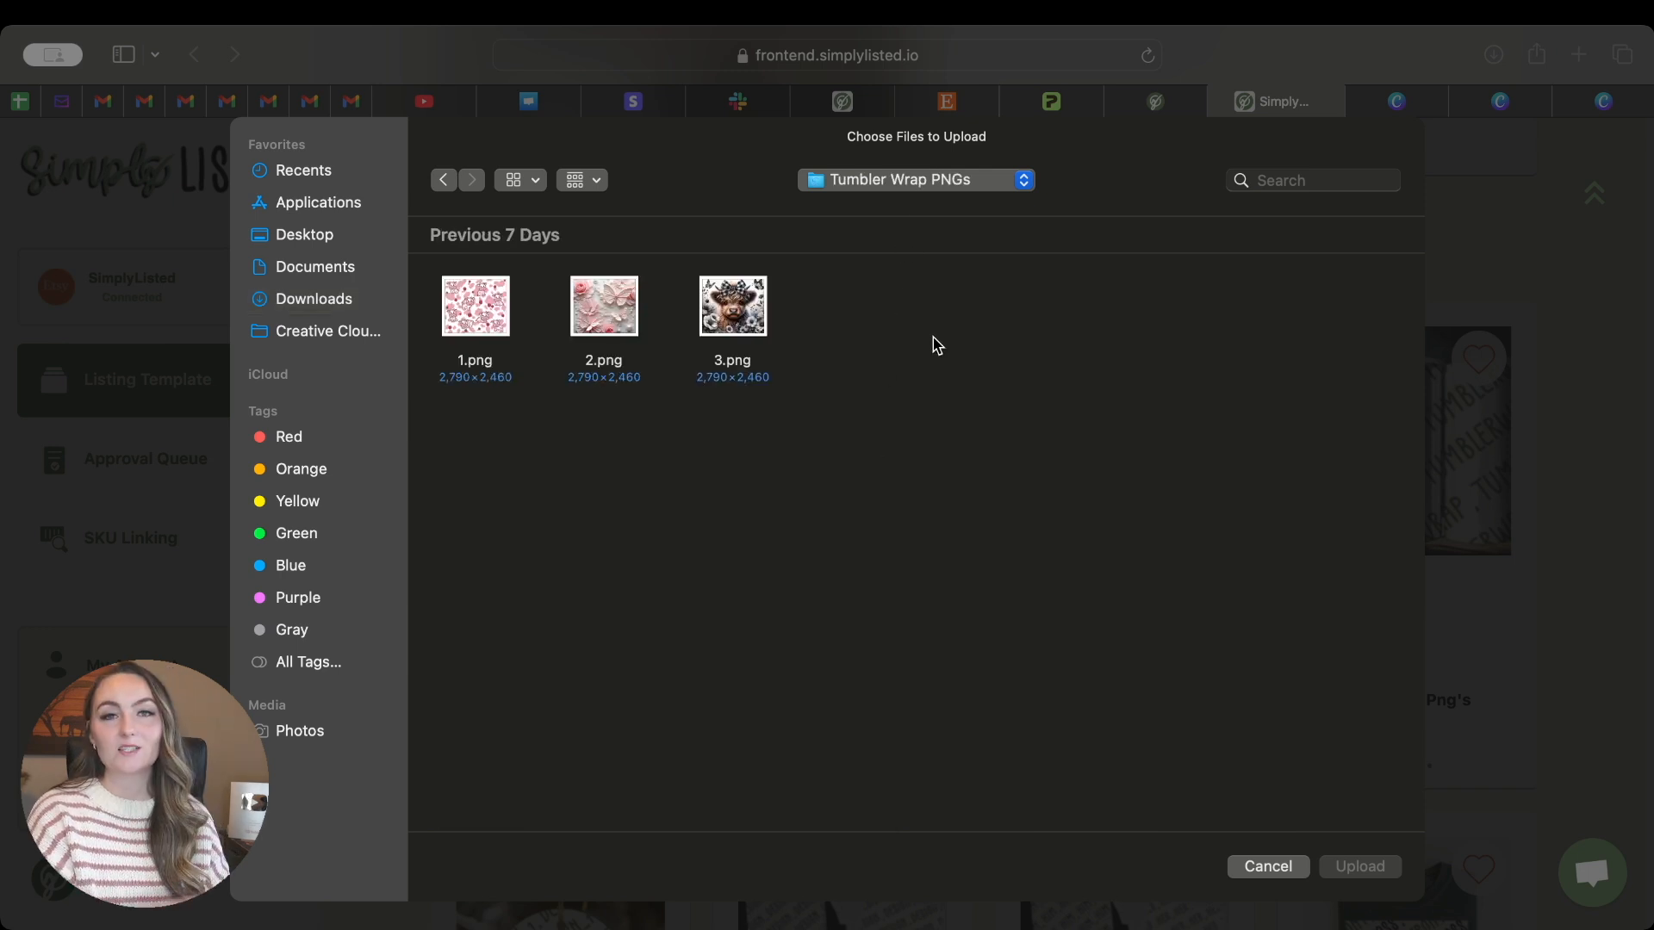
{"action": "left_click_drag", "start_coordinate": [872, 340], "coordinate": [437, 297]}
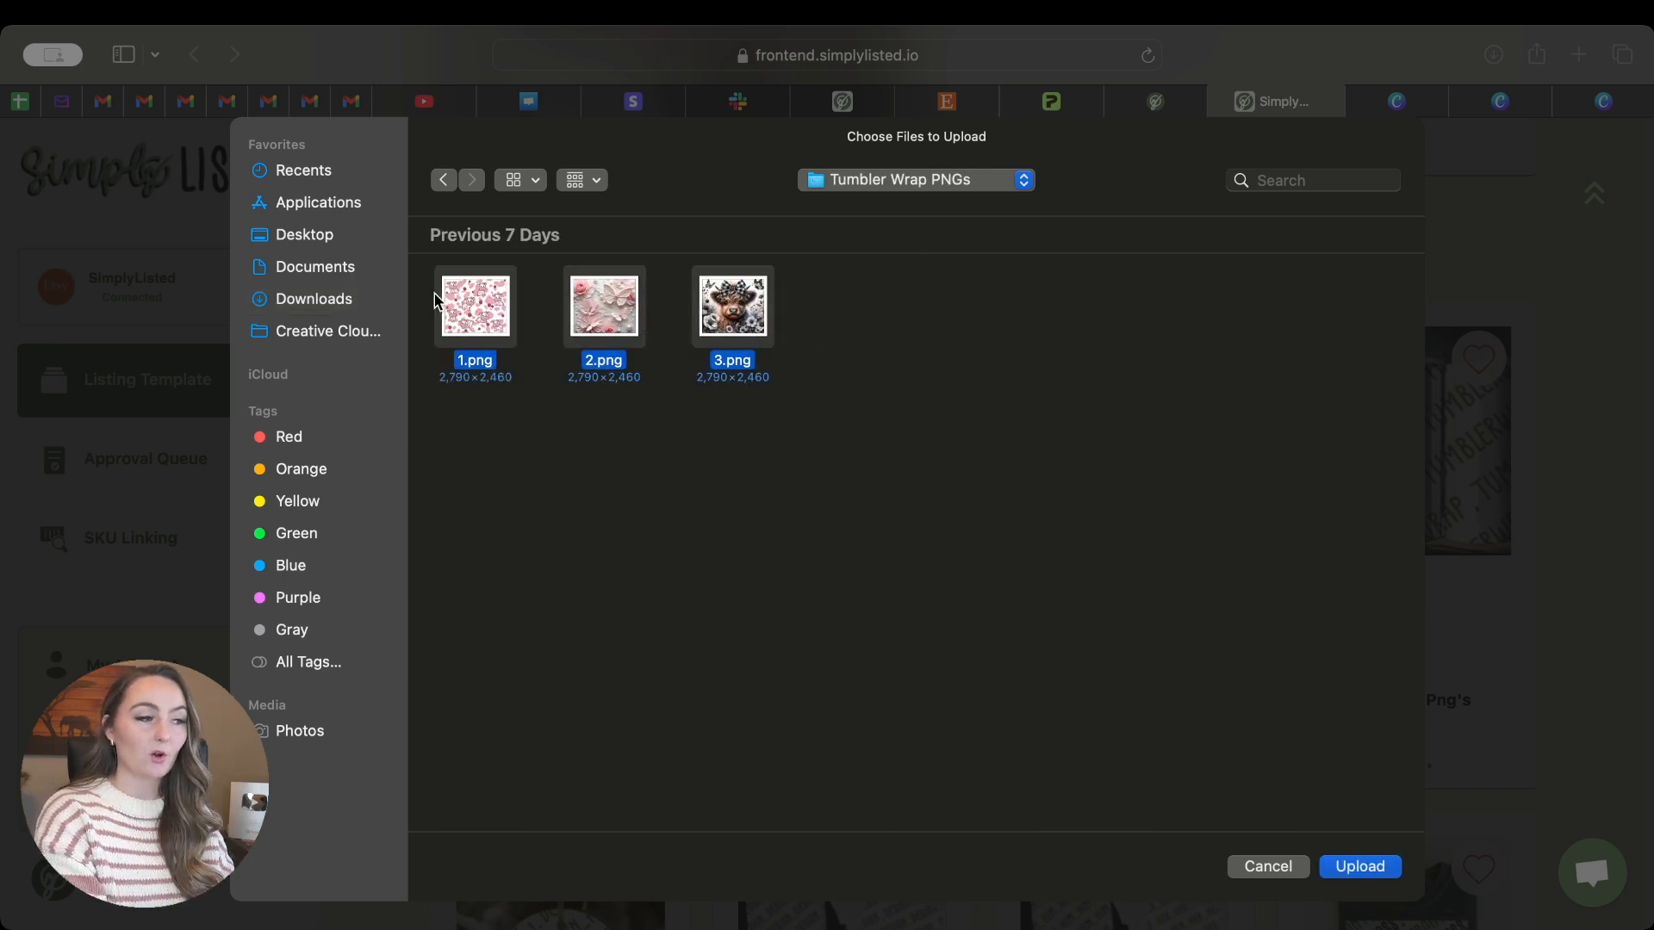
{"action": "left_click", "coordinate": [1375, 866]}
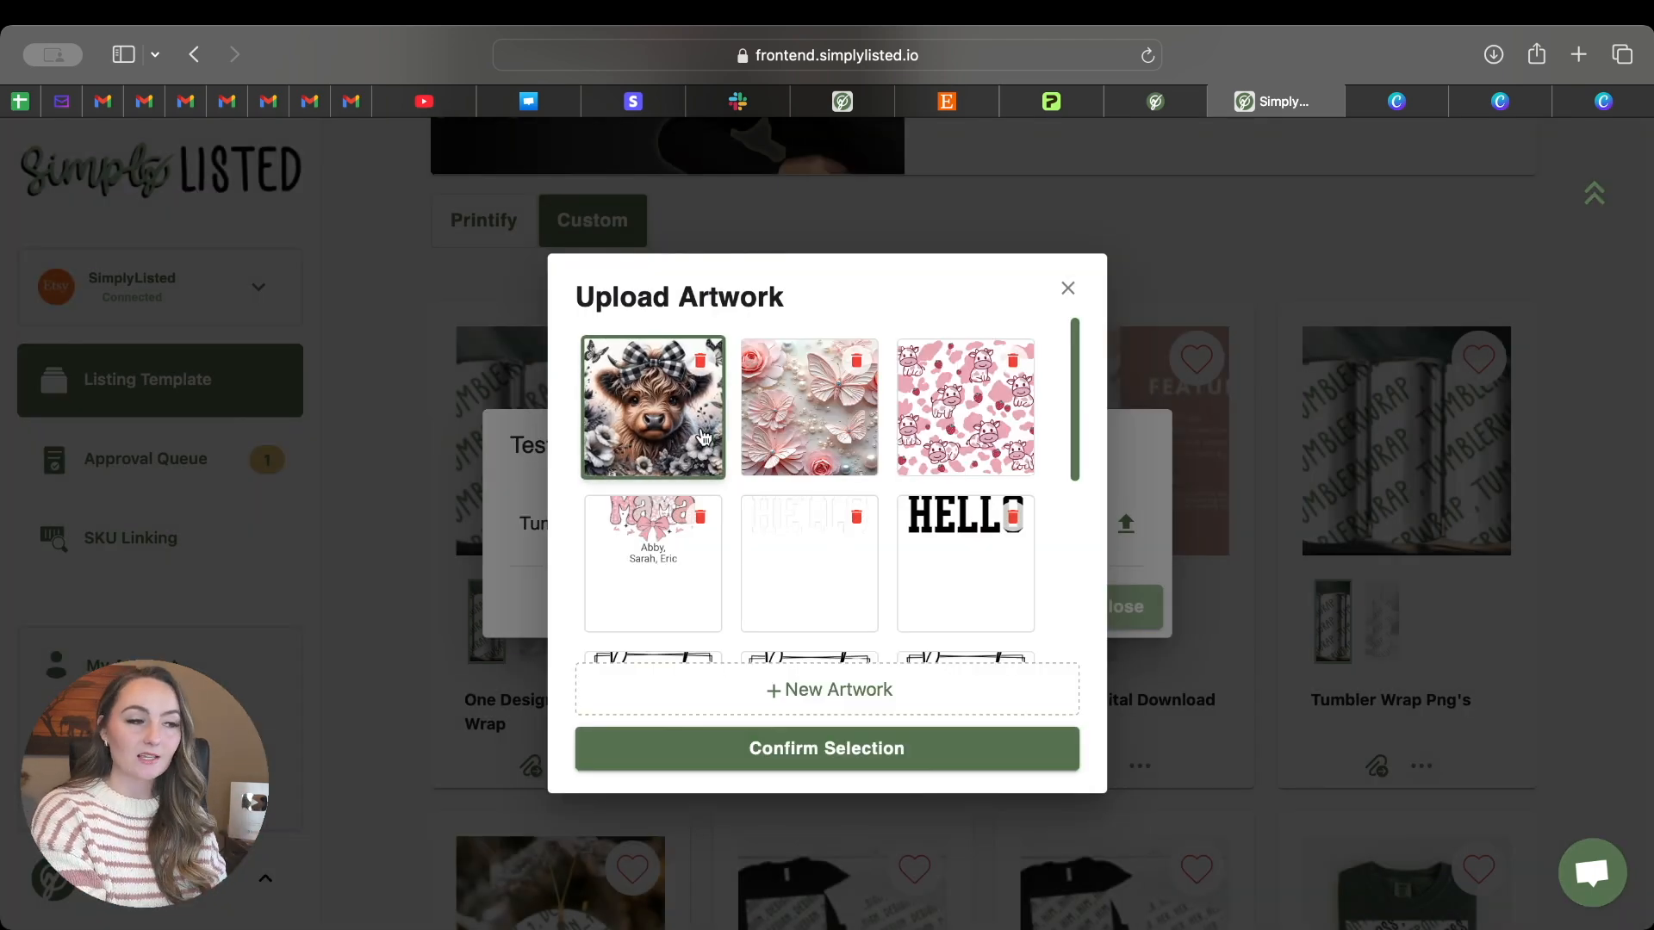
{"action": "left_click", "coordinate": [859, 766]}
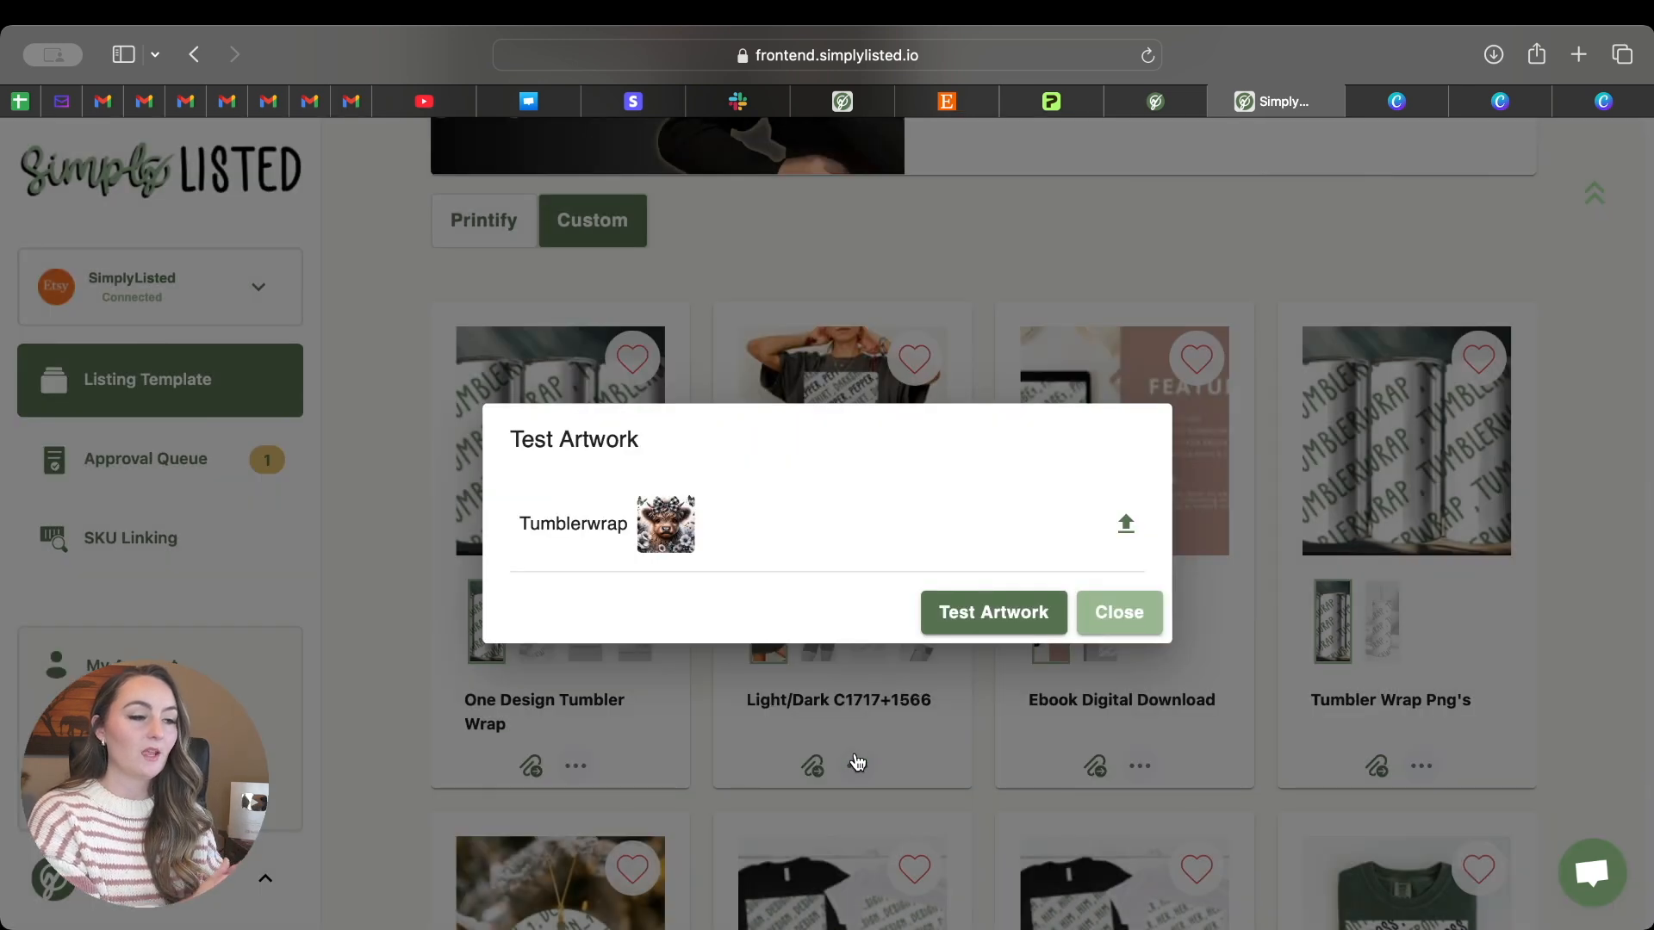
- Run the artwork test and look through the generated previews of the single tumbler, download notice and free-offer images
{"action": "left_click", "coordinate": [963, 633]}
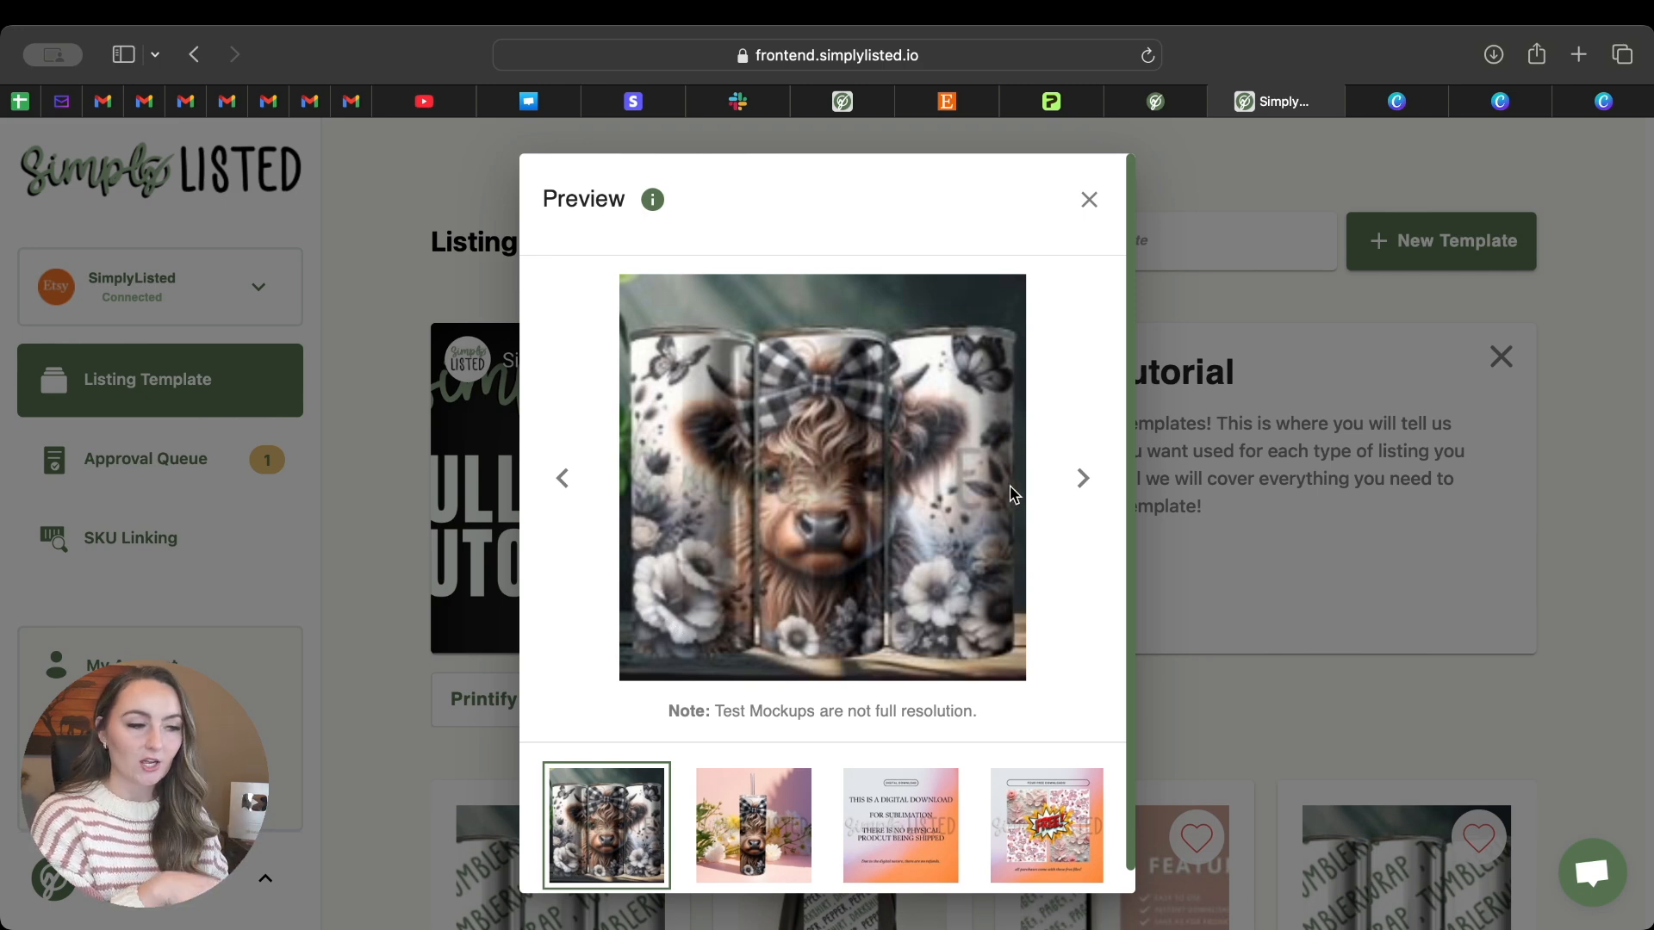
{"action": "left_click", "coordinate": [775, 817]}
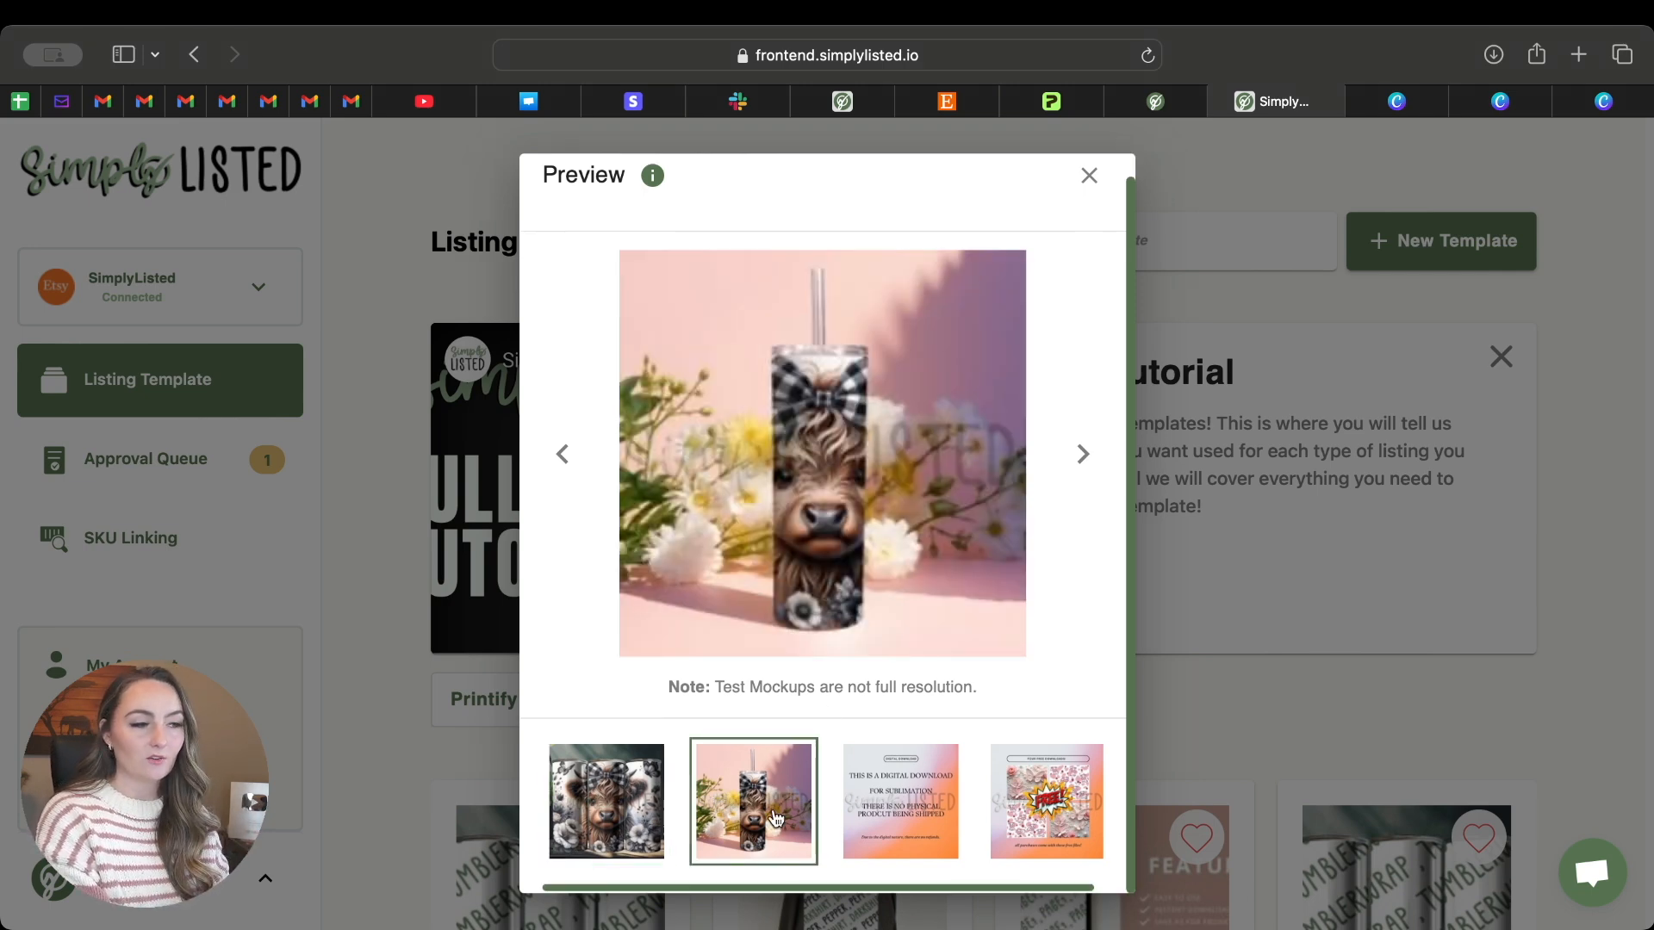
{"action": "left_click", "coordinate": [921, 769]}
{"action": "left_click", "coordinate": [1012, 791]}
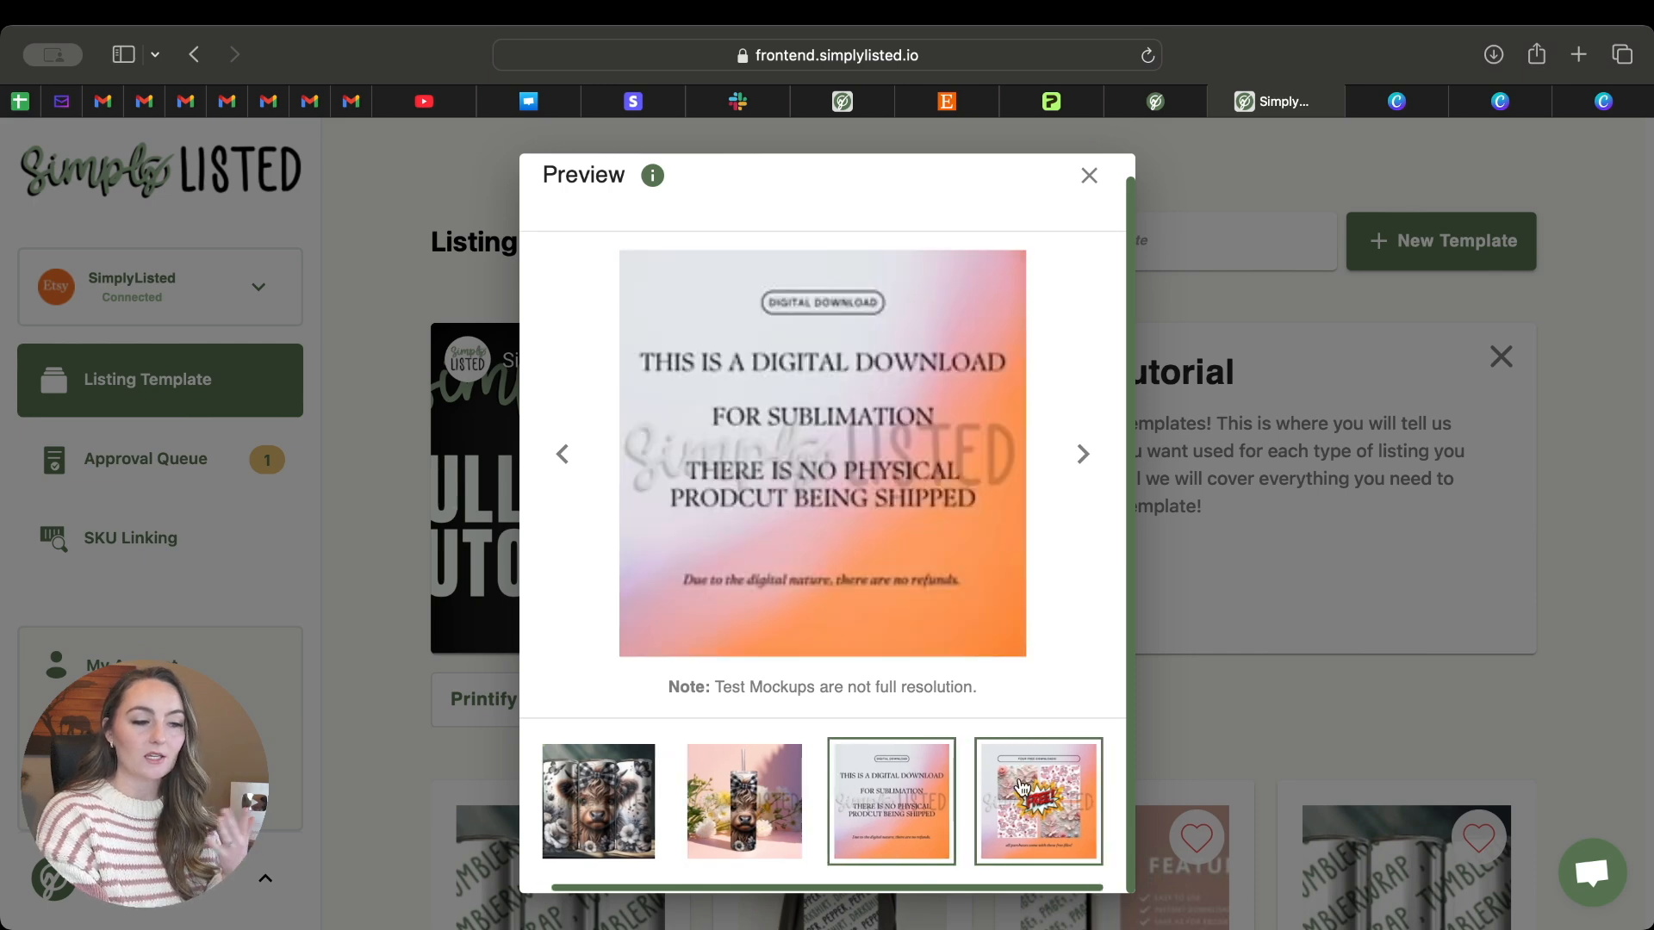
{"action": "left_click", "coordinate": [711, 818]}
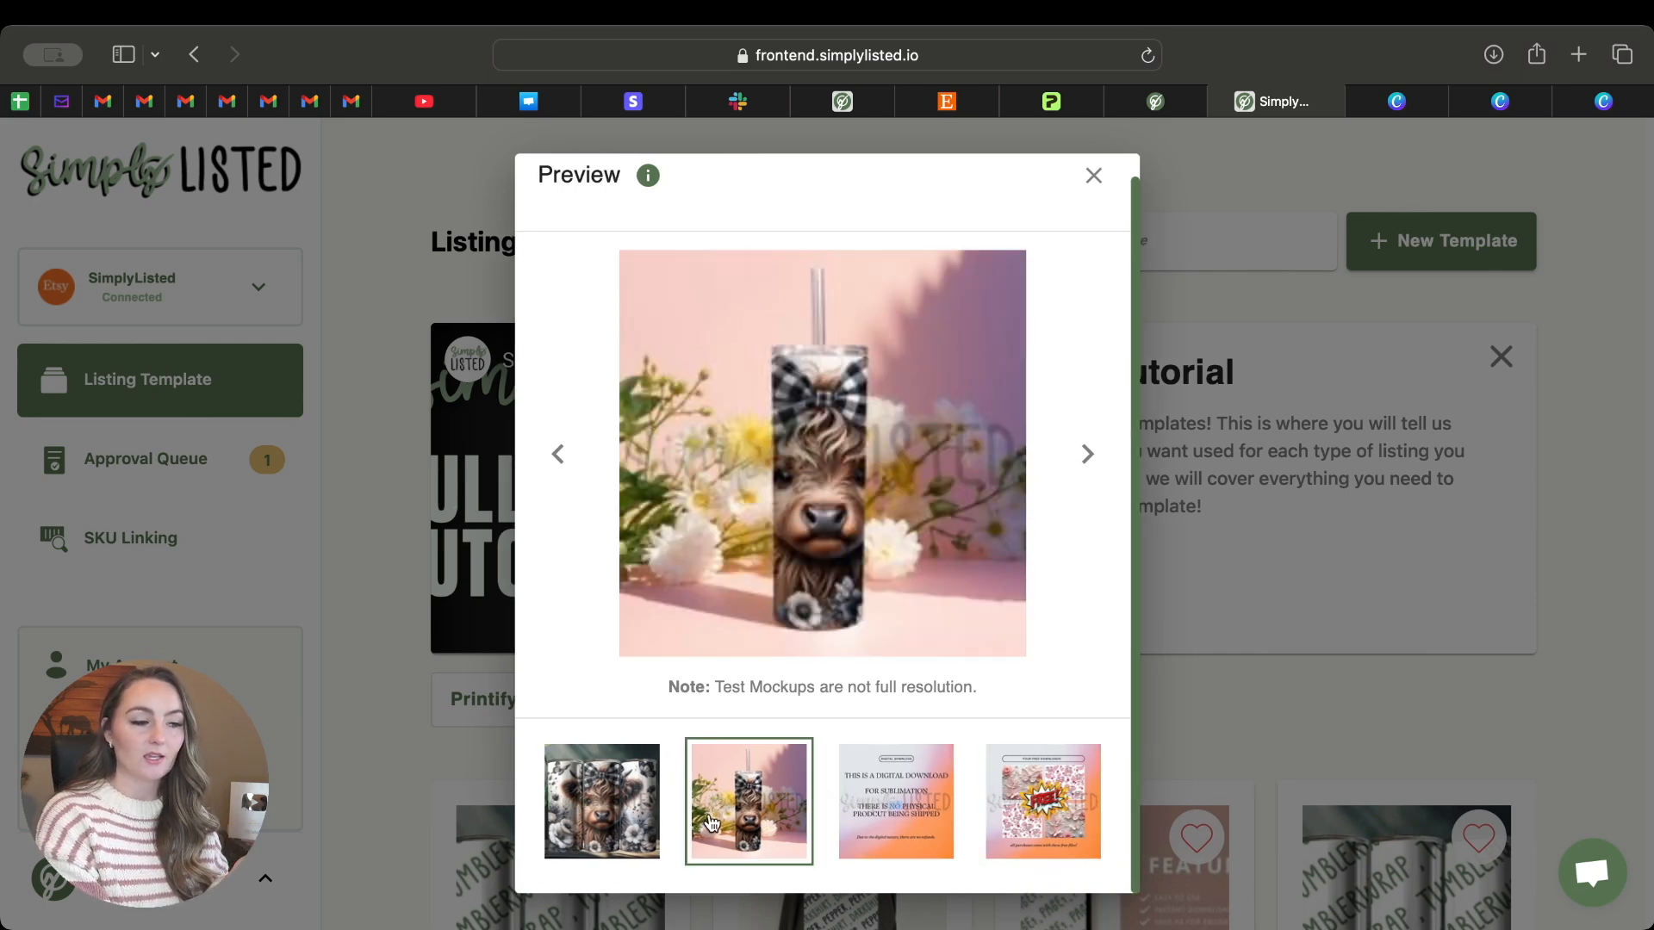
- View the generated preview of the three highland cow tumblers and close the test preview
{"action": "left_click", "coordinate": [634, 814]}
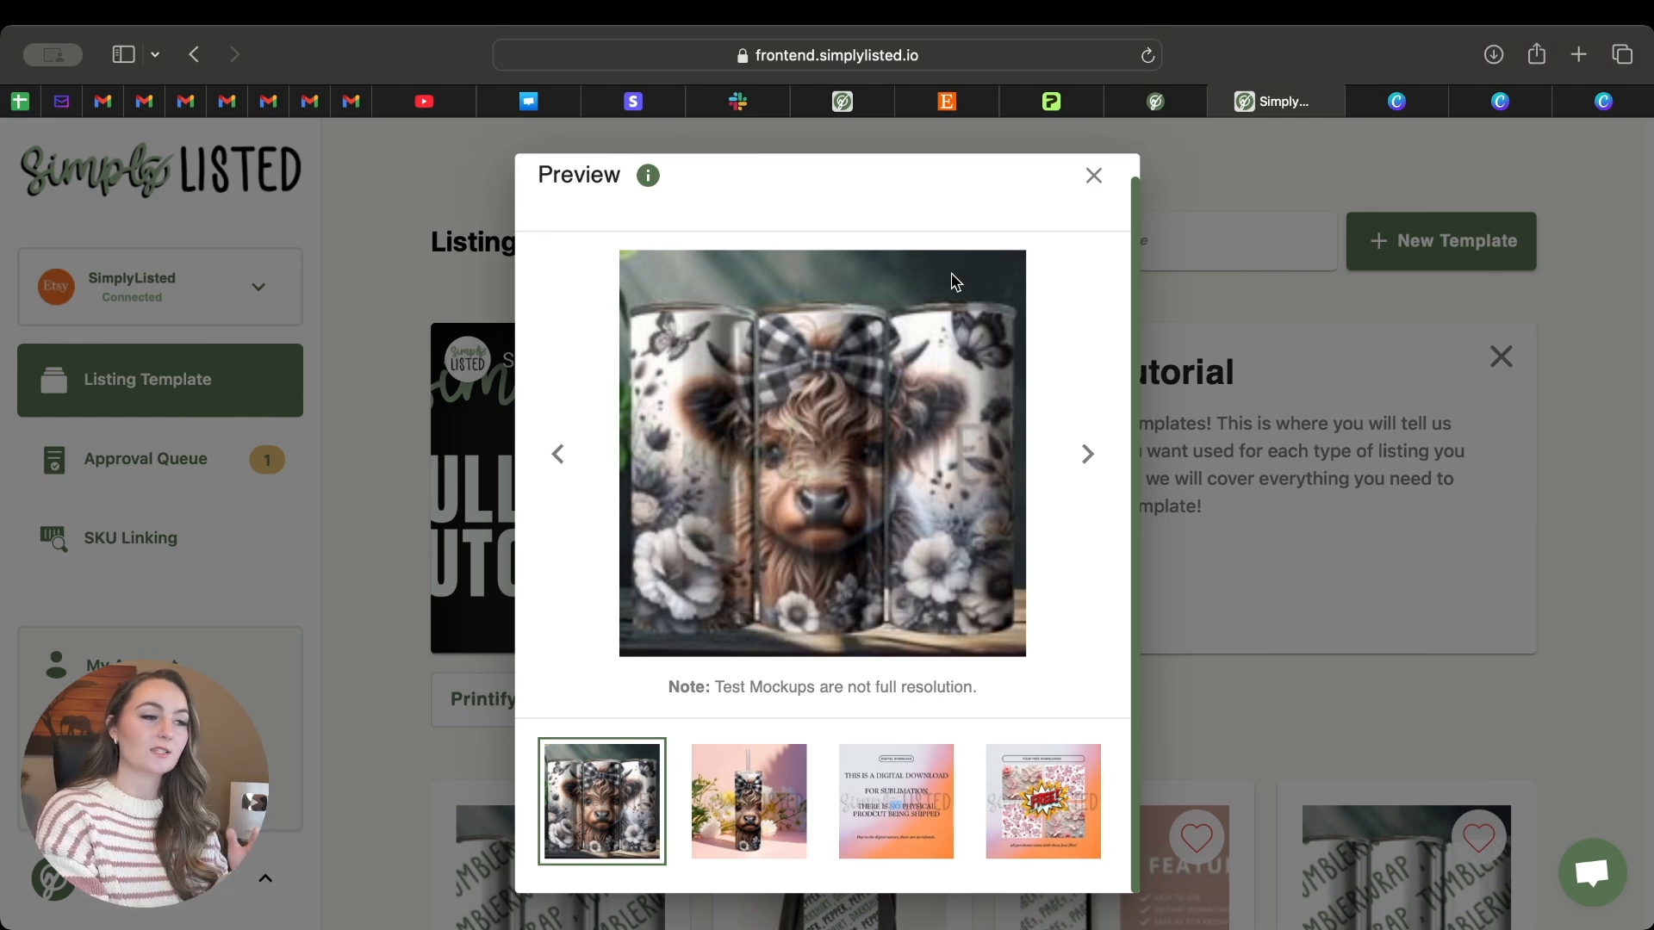
{"action": "left_click", "coordinate": [1095, 176]}
- Attach the pink cow, butterfly and highland cow designs to the Tumblerwrap placeholder of the One Design Tumbler Wrap template
{"action": "scroll", "coordinate": [894, 419], "scroll_direction": "down", "scroll_amount": 2}
{"action": "scroll", "coordinate": [894, 420], "scroll_direction": "down", "scroll_amount": 5}
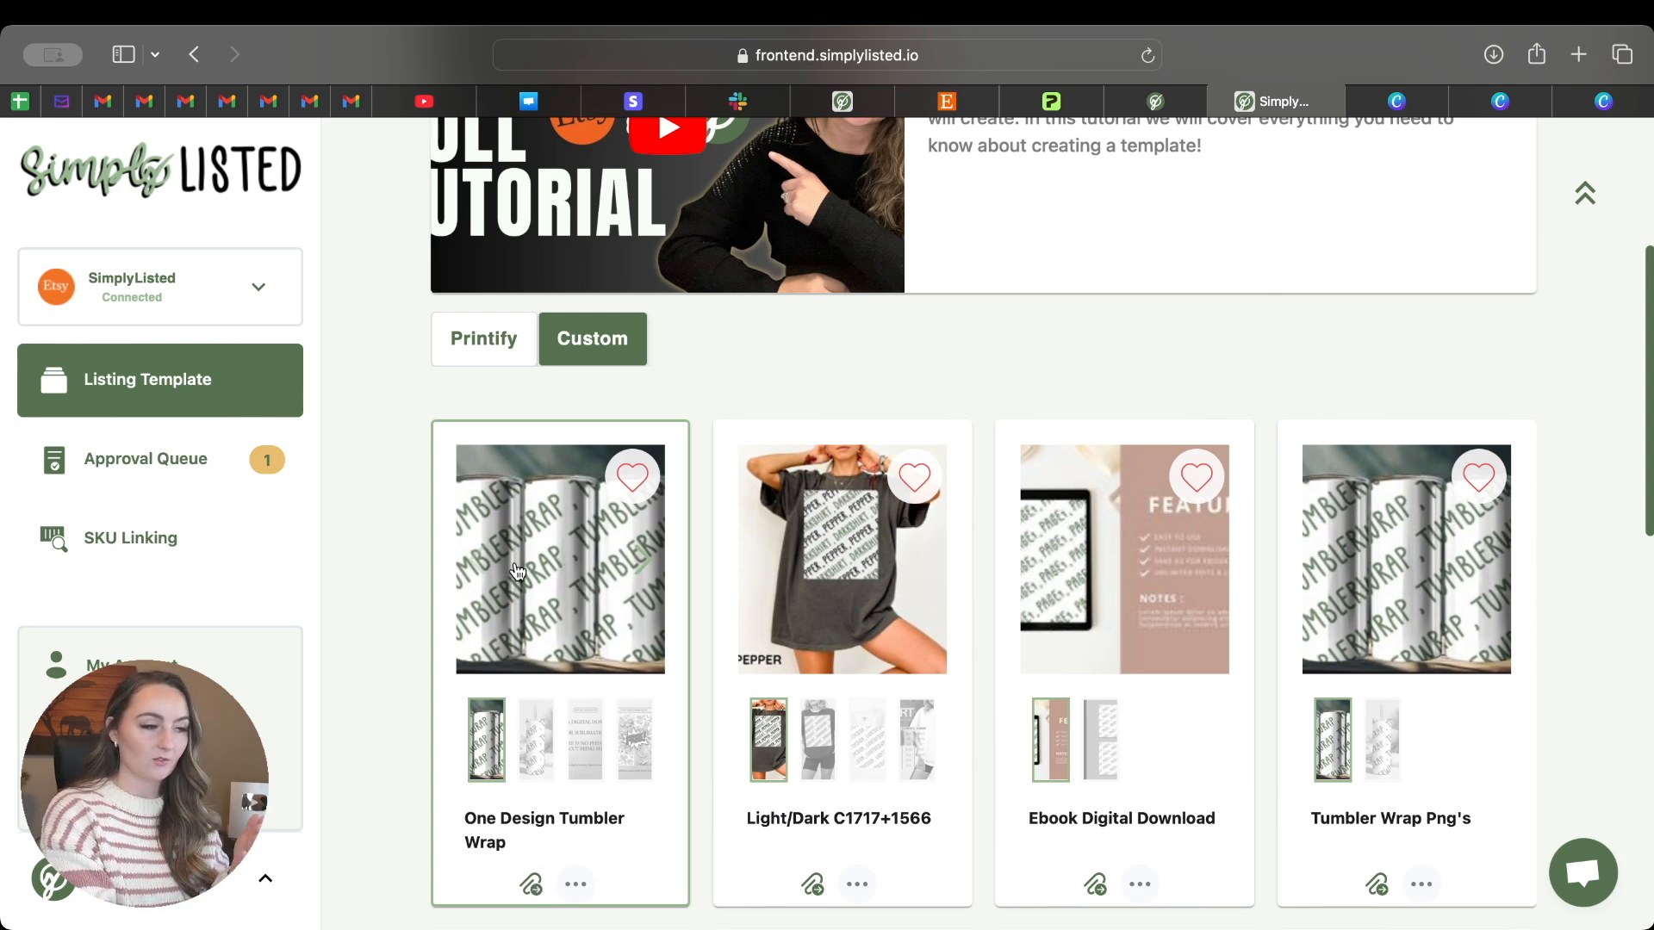
{"action": "left_click", "coordinate": [549, 552]}
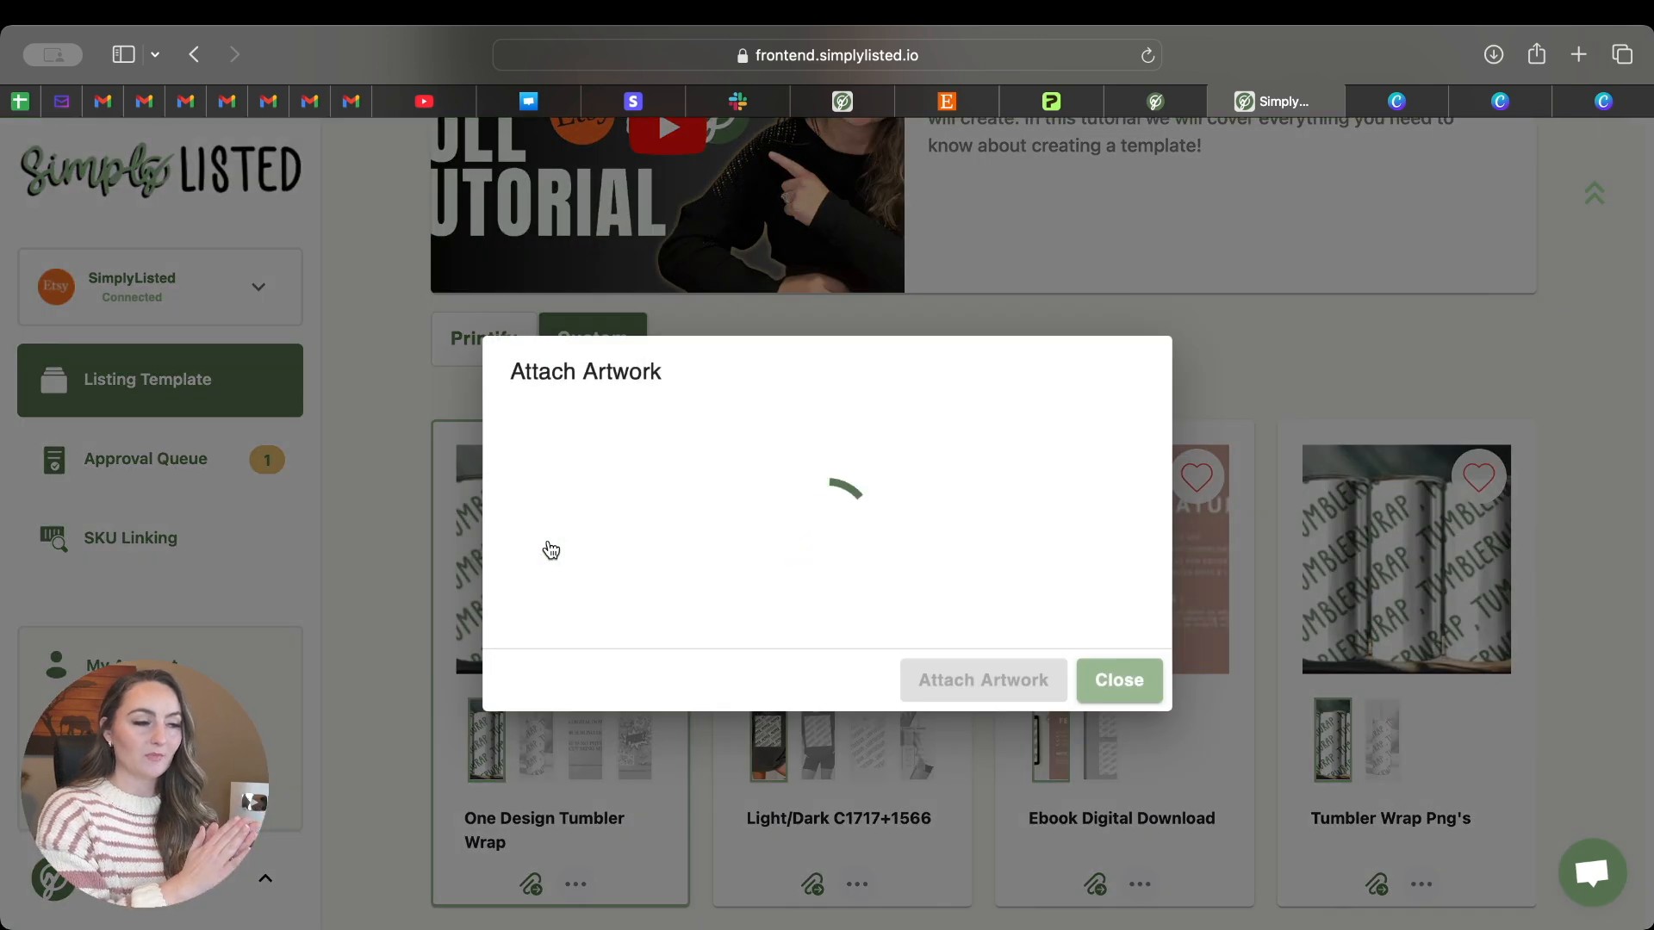
{"action": "left_click", "coordinate": [1126, 523]}
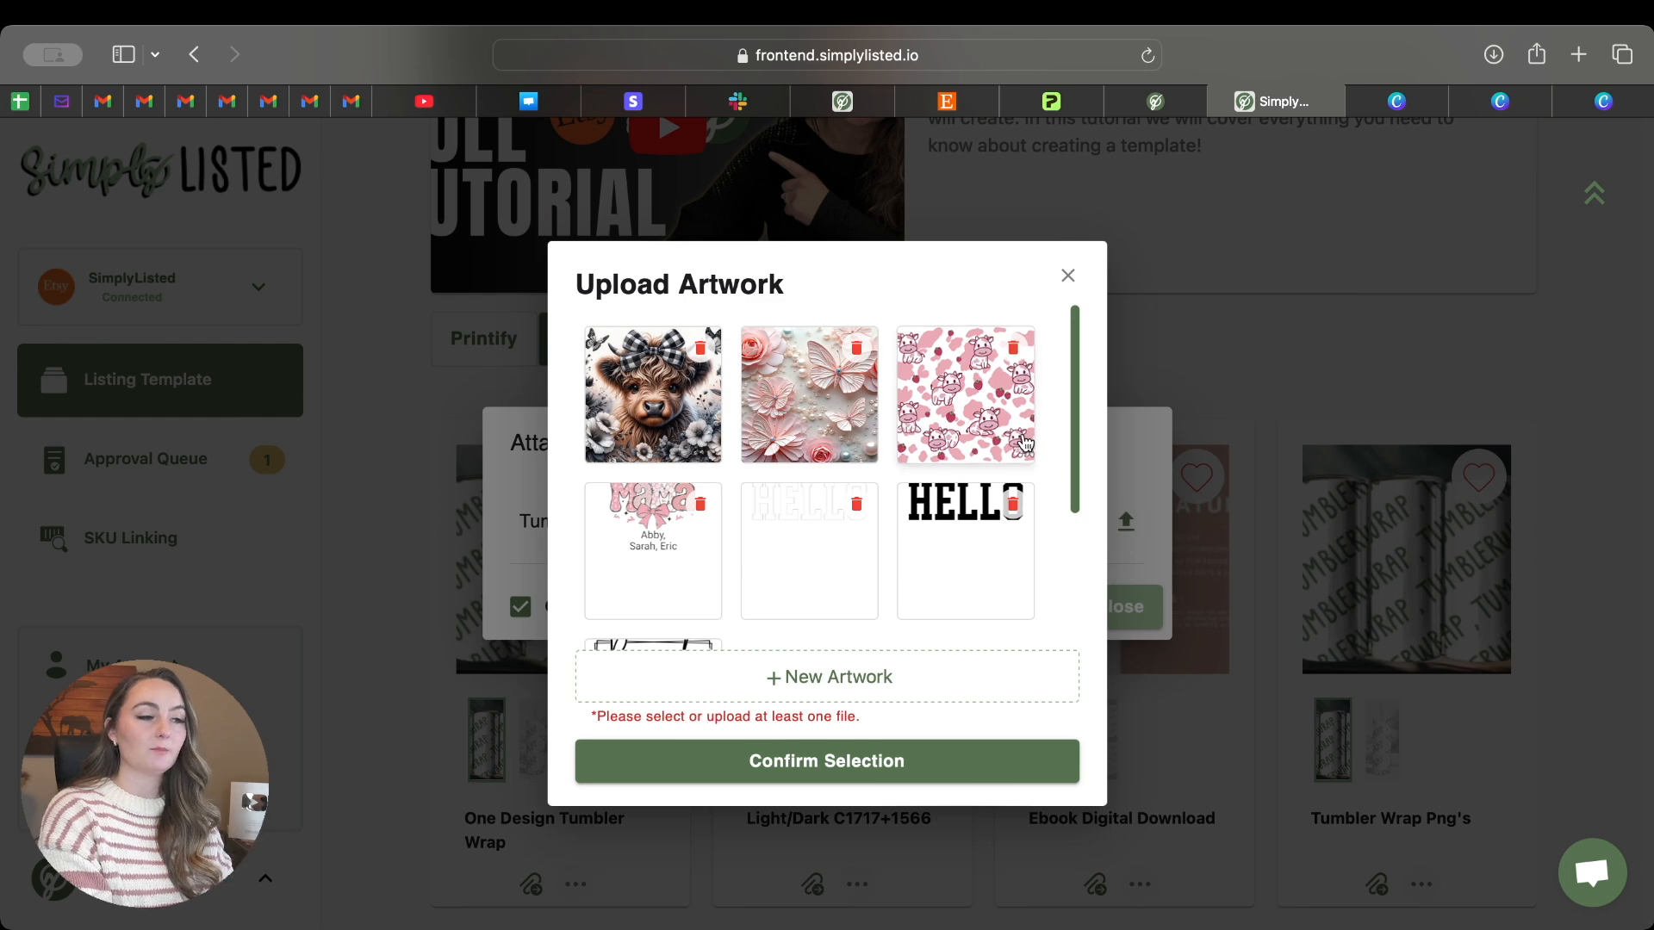
{"action": "left_click", "coordinate": [1024, 444]}
{"action": "left_click", "coordinate": [807, 412]}
{"action": "left_click", "coordinate": [669, 428]}
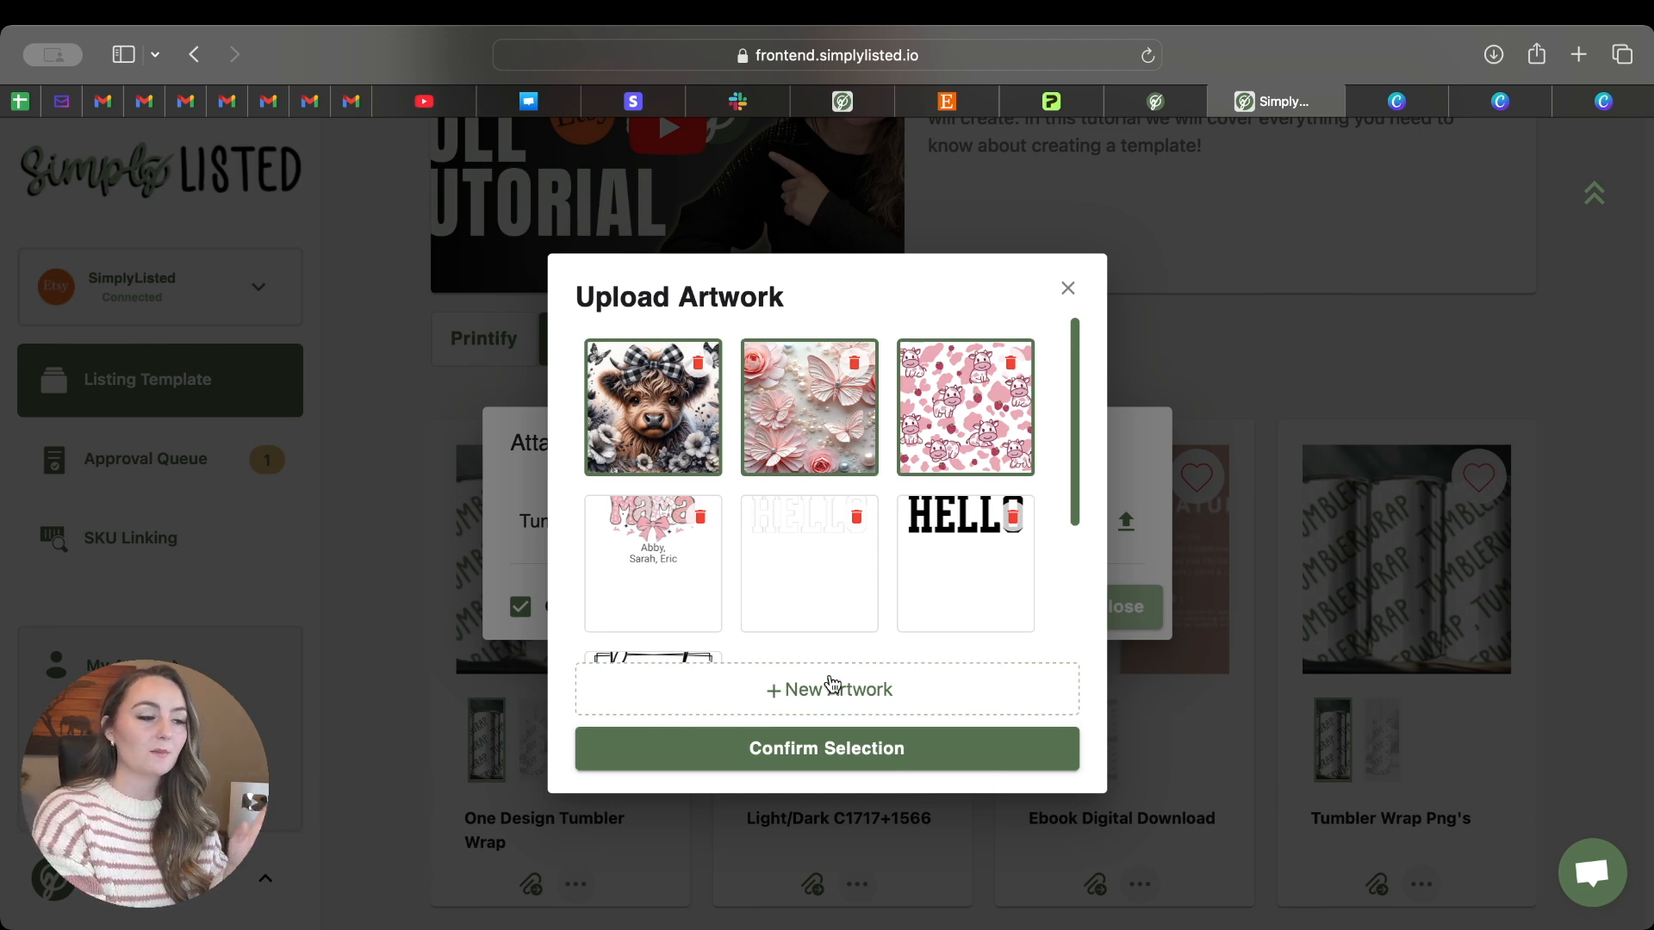
{"action": "left_click", "coordinate": [833, 757]}
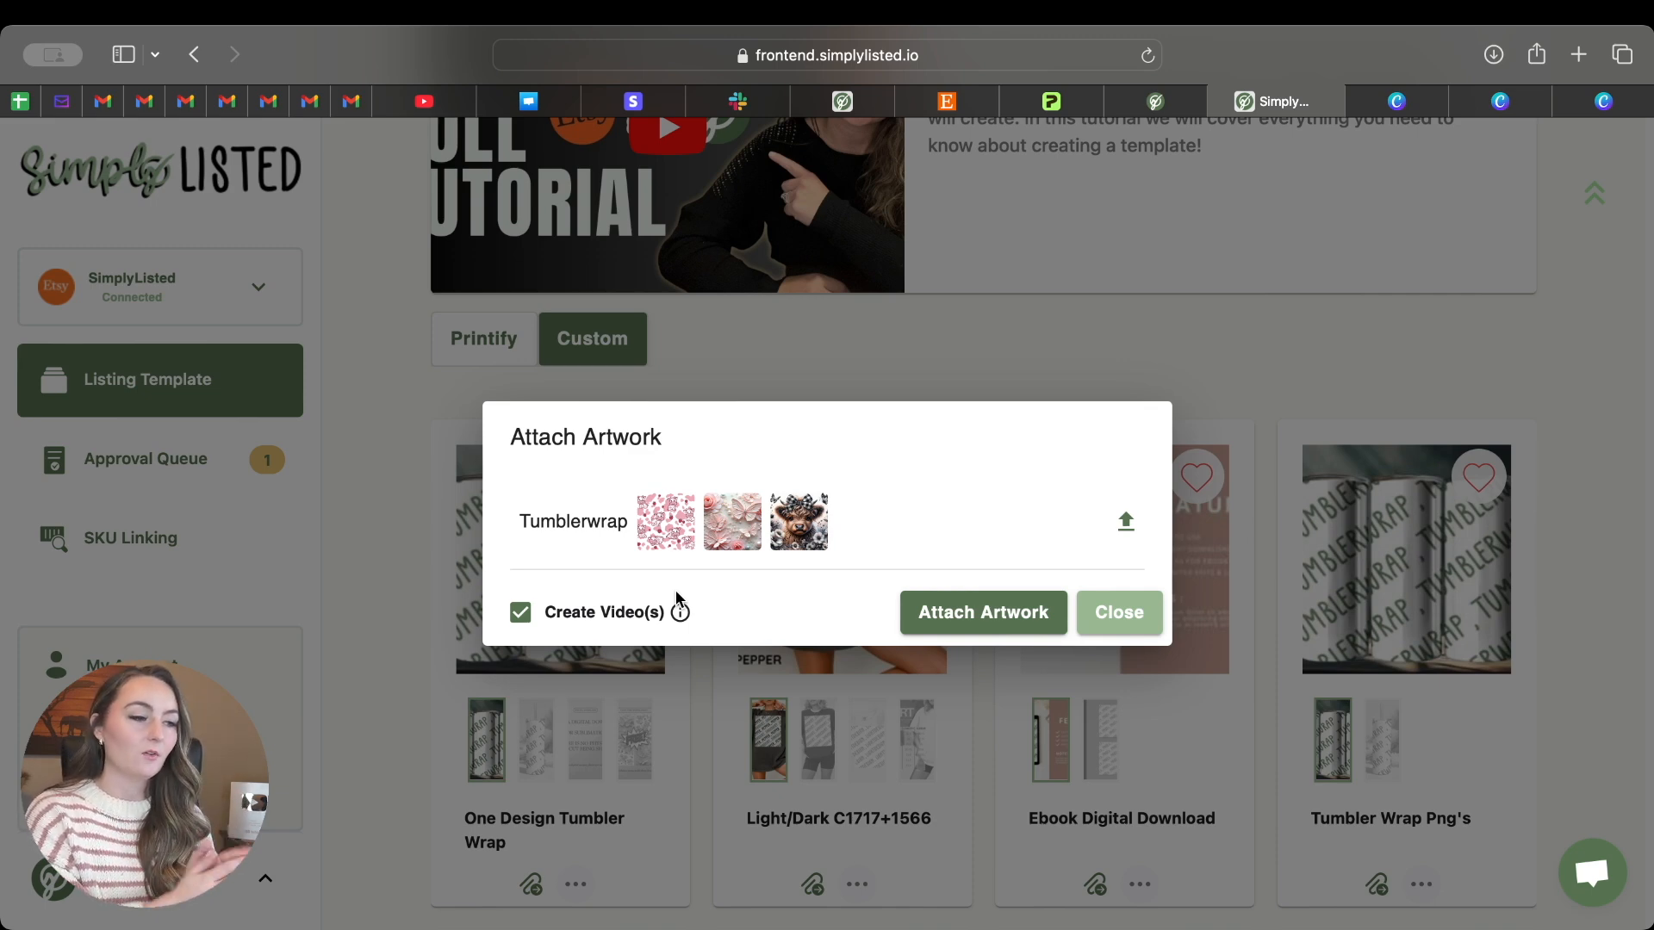
{"action": "left_click", "coordinate": [937, 612]}
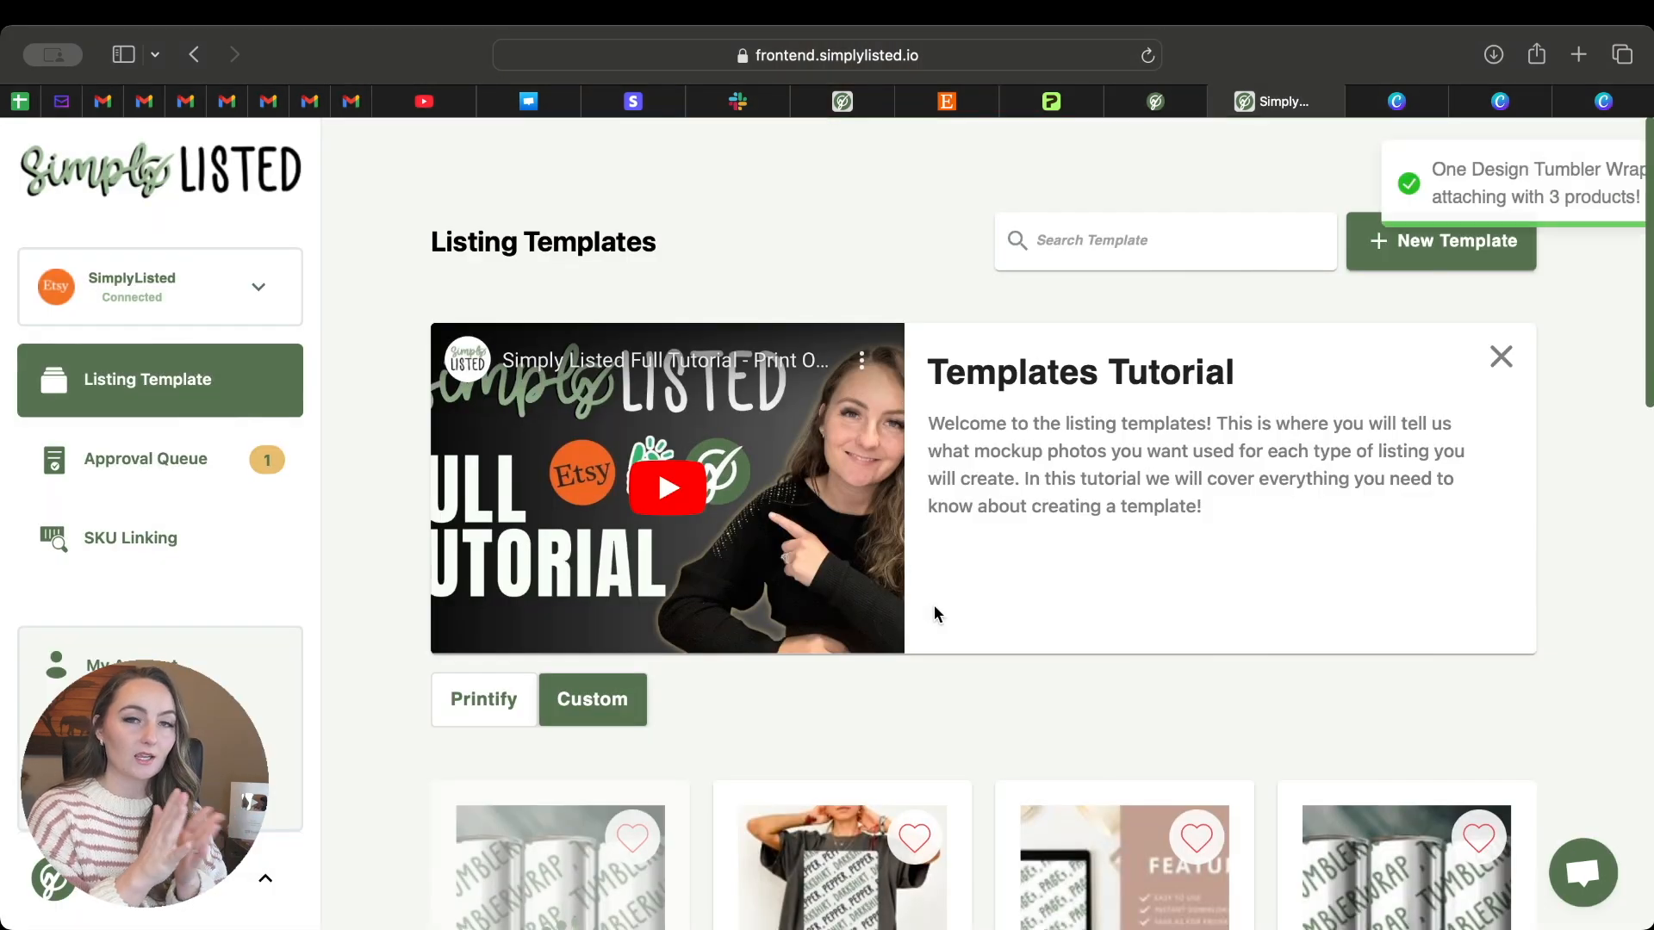
- Look at the available actions for the One Design Tumbler Wrap template, including Upload Video, and dismiss them
{"action": "scroll", "coordinate": [706, 695], "scroll_direction": "down", "scroll_amount": 5}
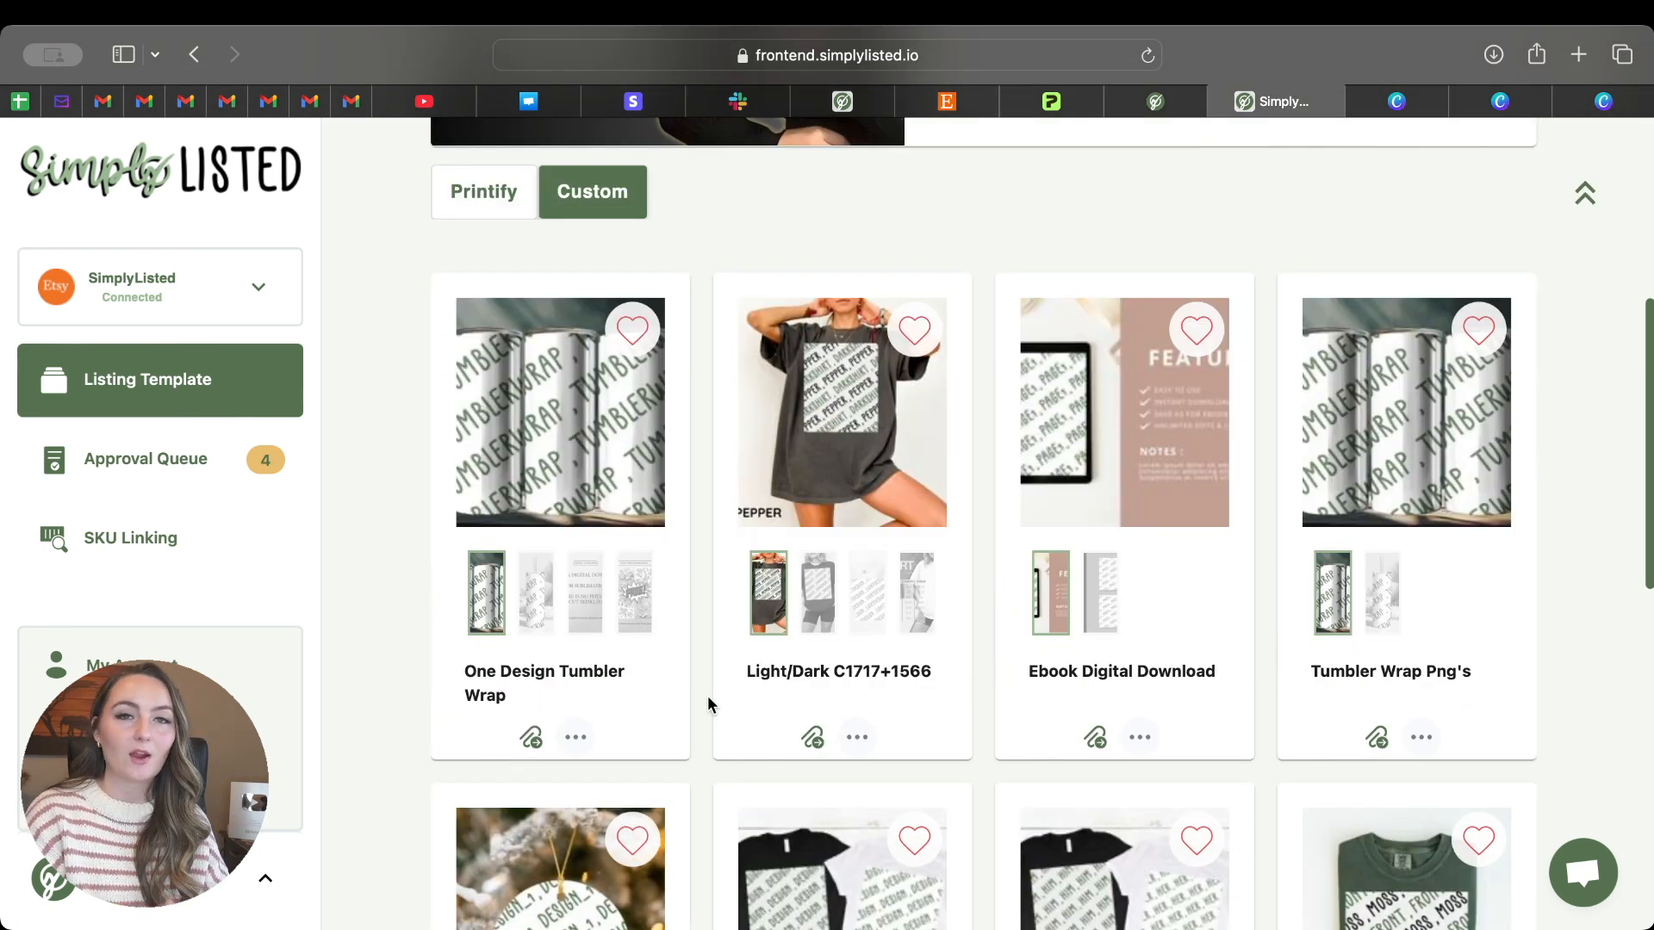
{"action": "left_click", "coordinate": [570, 742]}
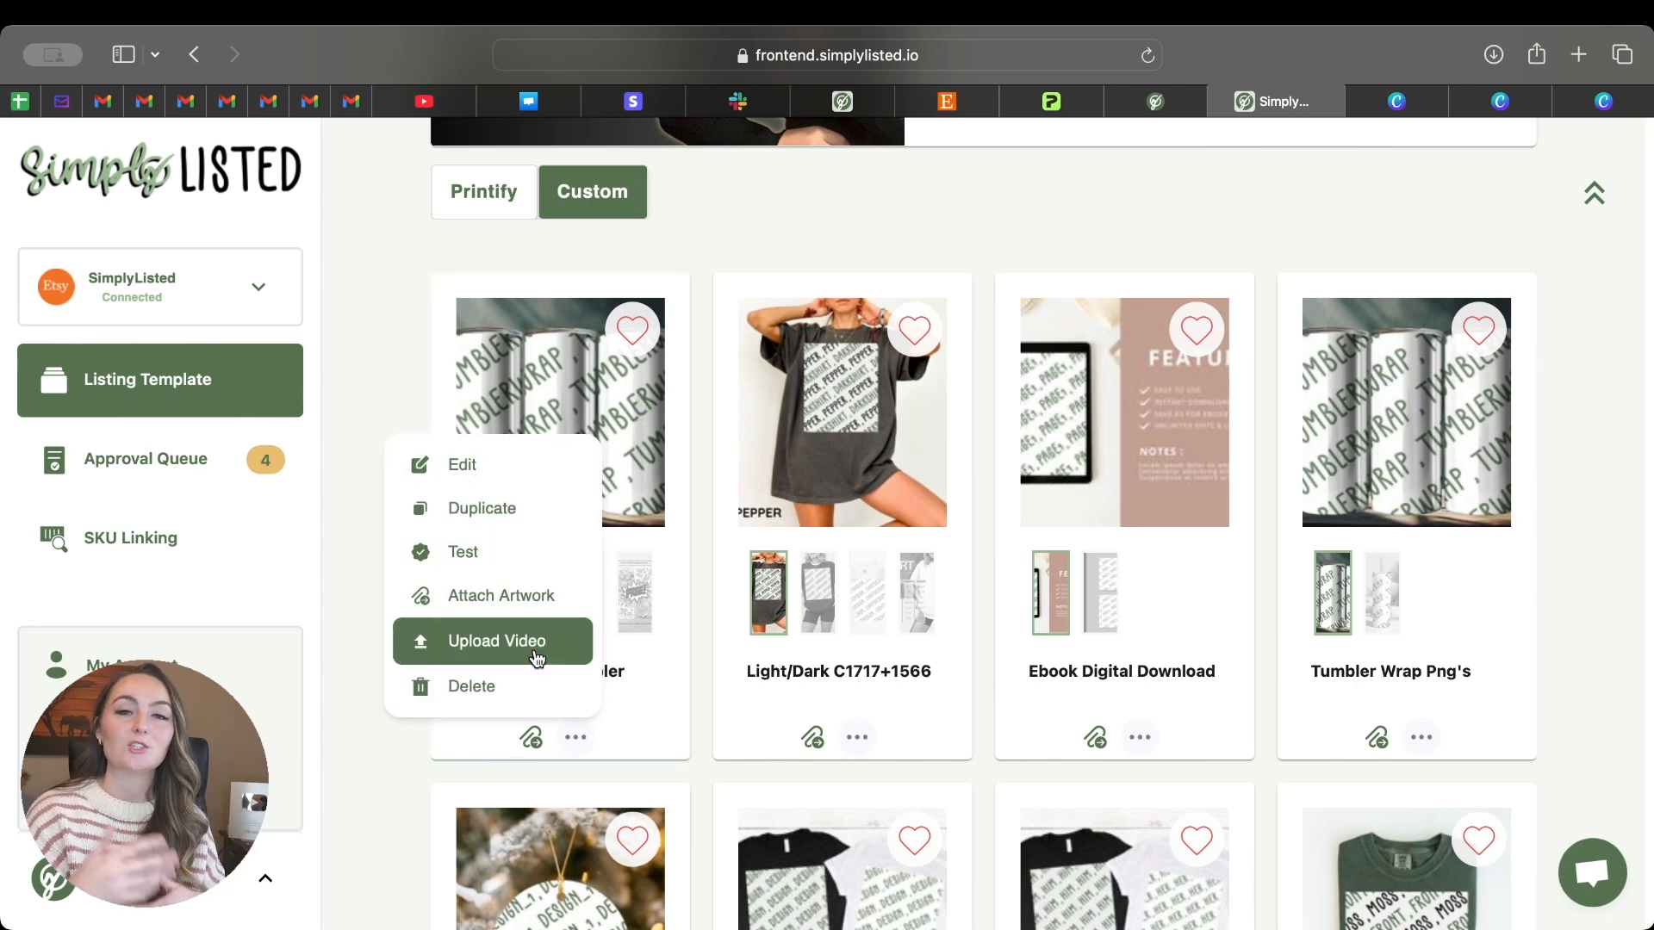
{"action": "left_click", "coordinate": [377, 339]}
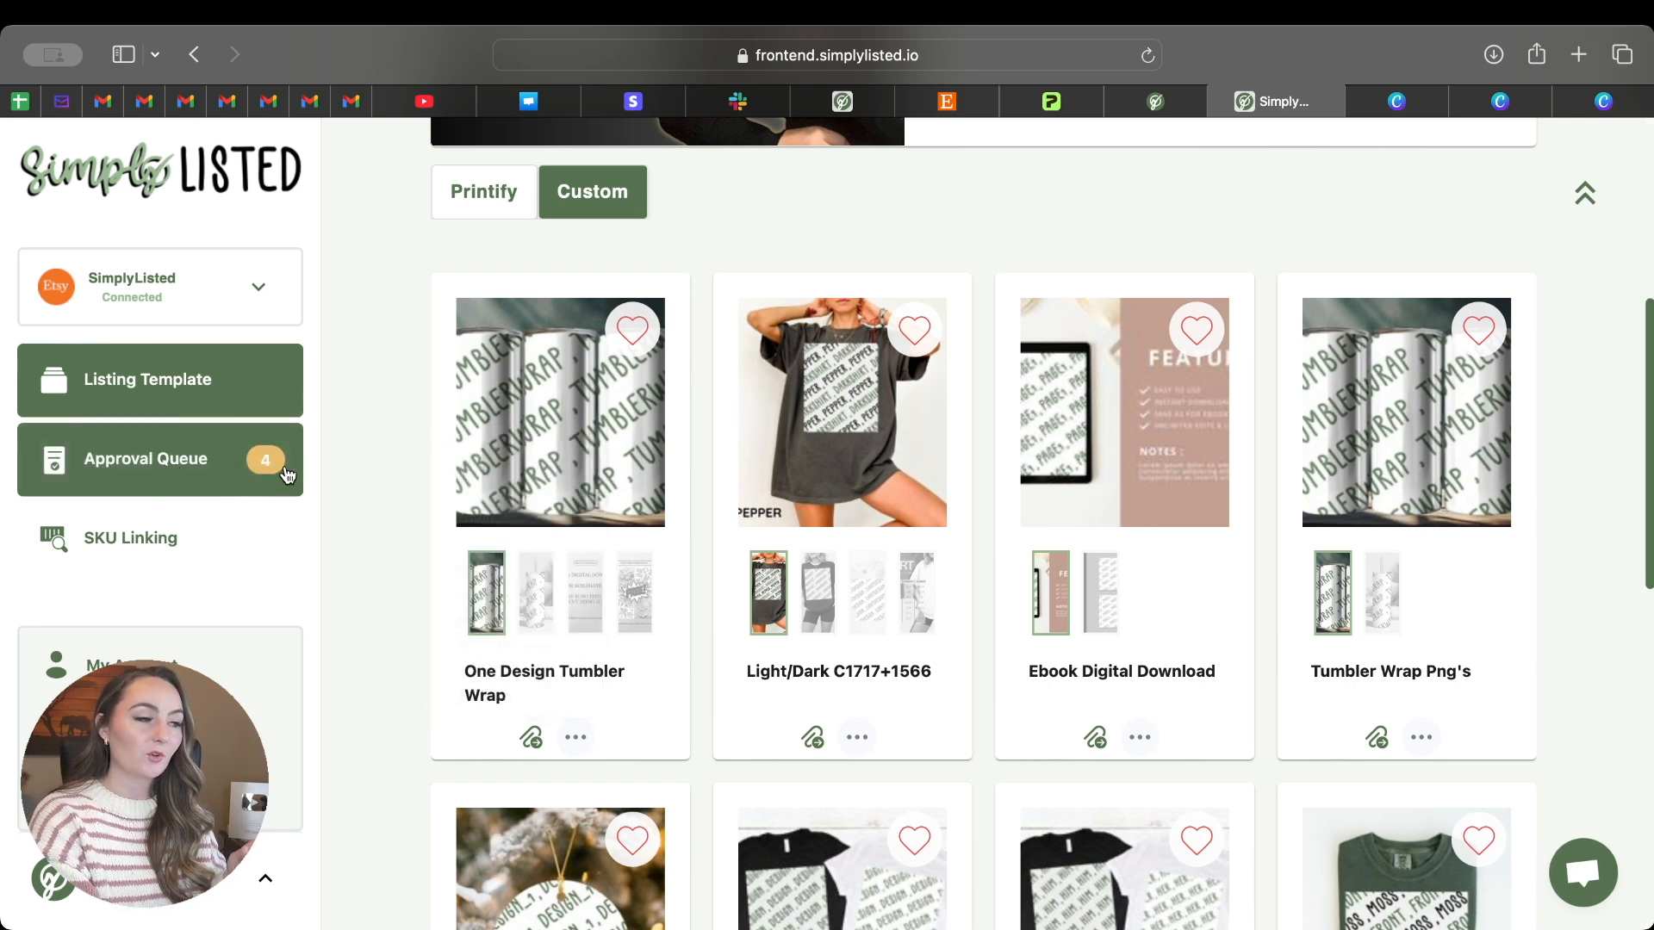
- Open the custom products in the Approval Queue and preview the butterfly tumbler wrap's mockup images
{"action": "left_click", "coordinate": [227, 470]}
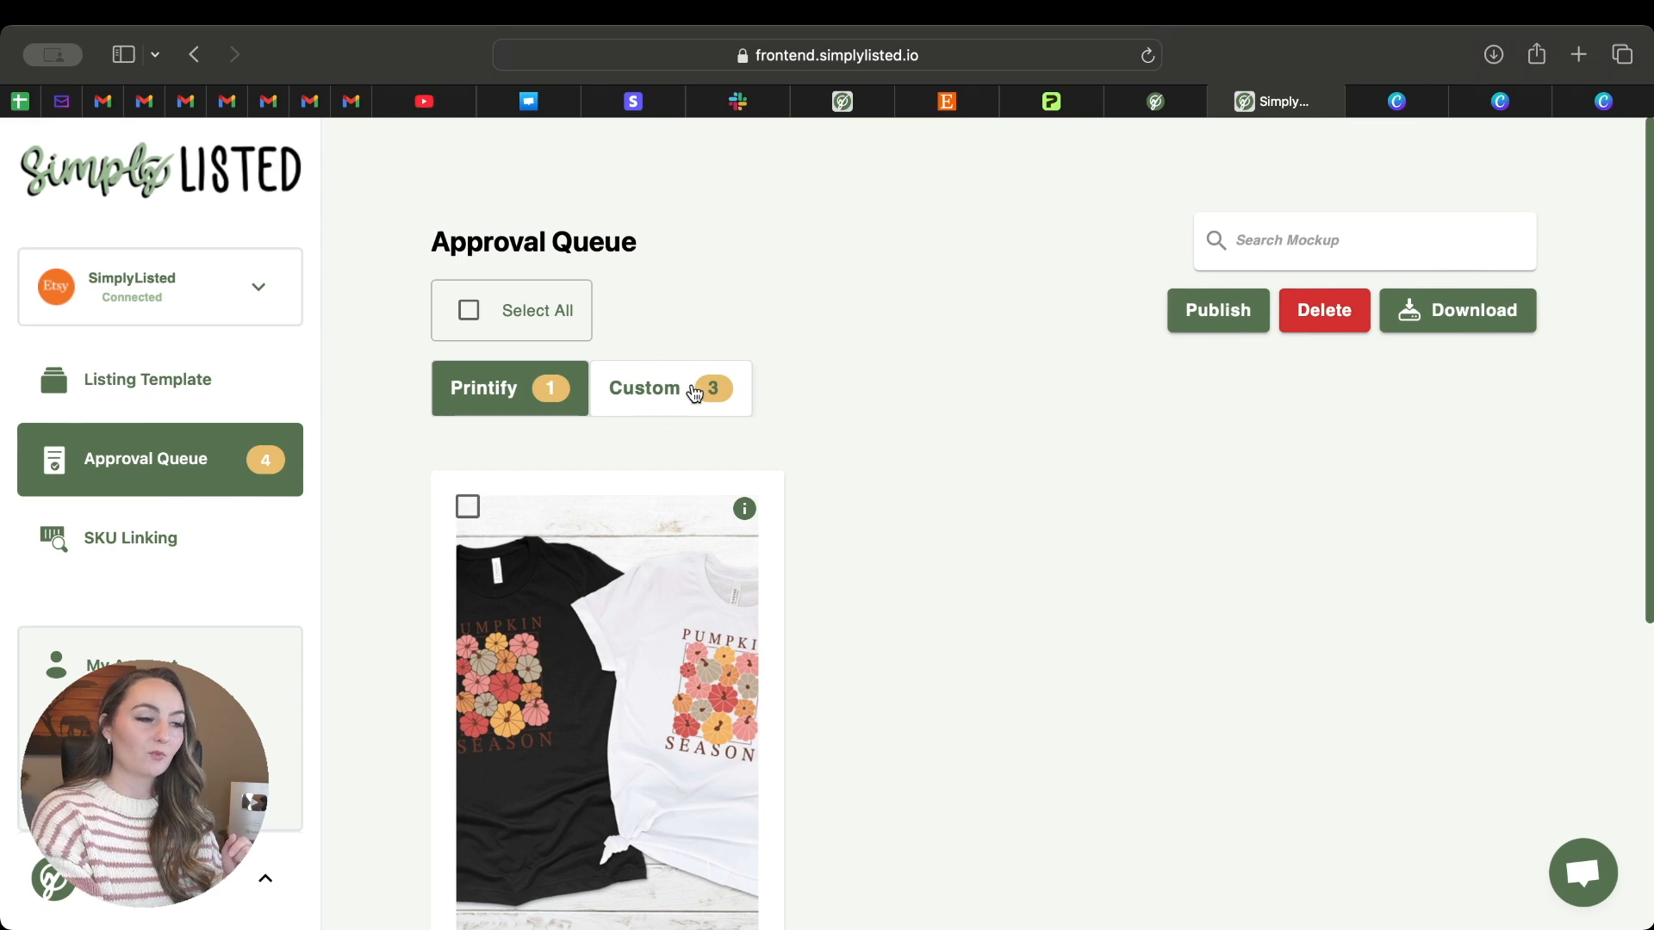
{"action": "left_click", "coordinate": [716, 398]}
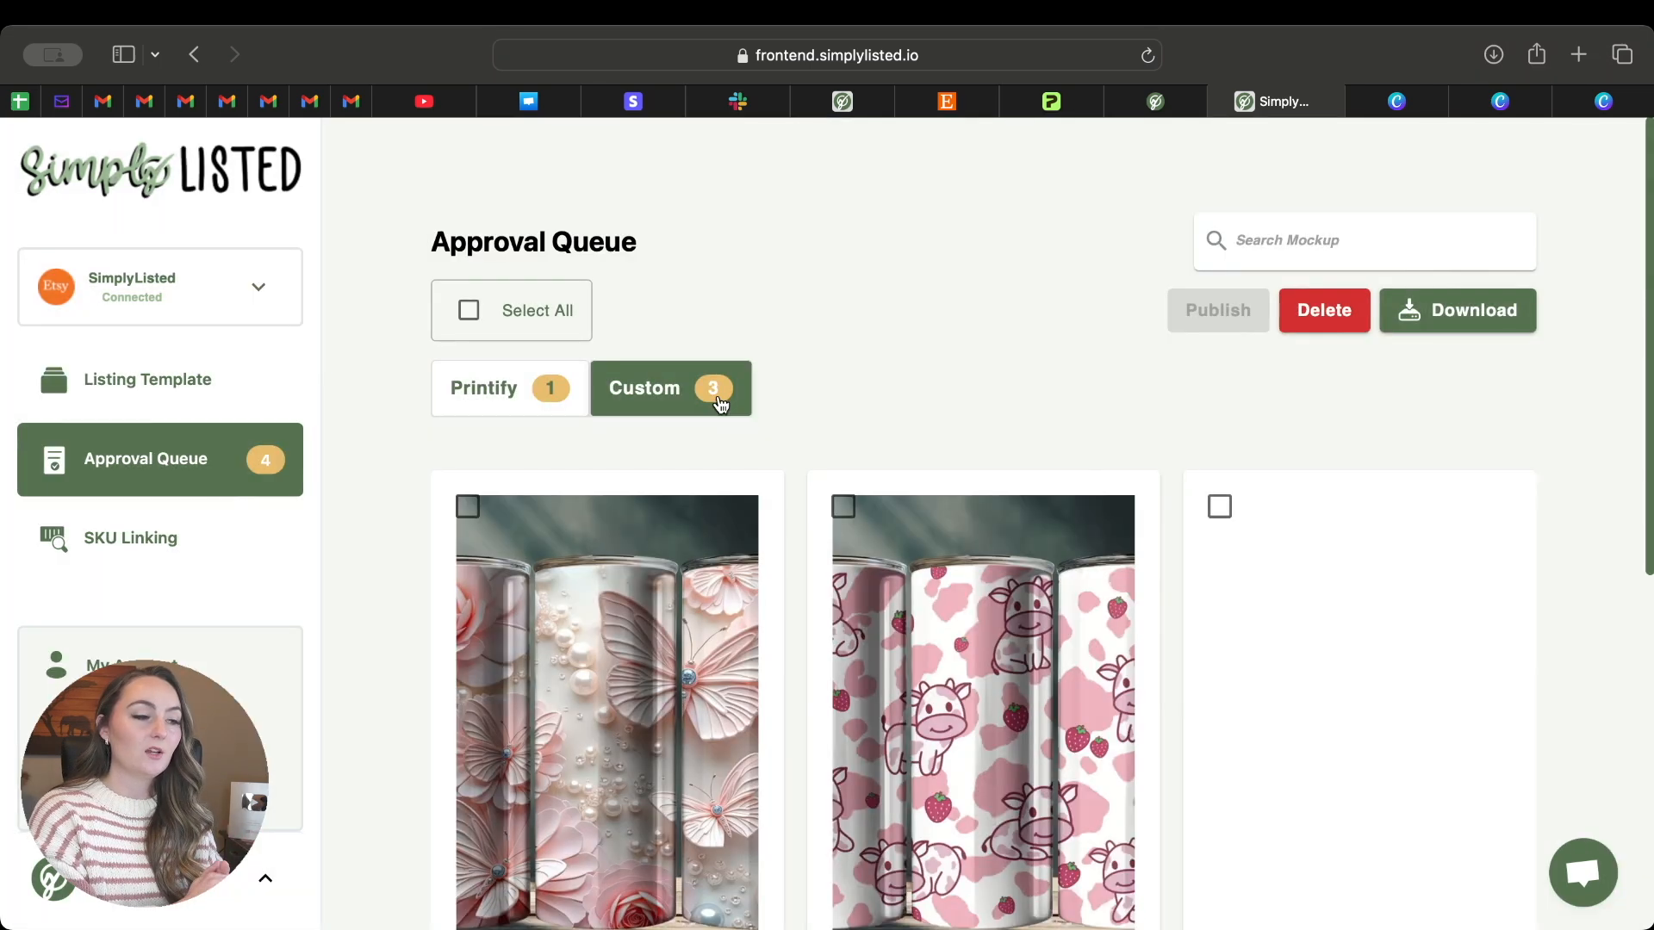
{"action": "scroll", "coordinate": [720, 404], "scroll_direction": "down", "scroll_amount": 3}
{"action": "left_click", "coordinate": [649, 516]}
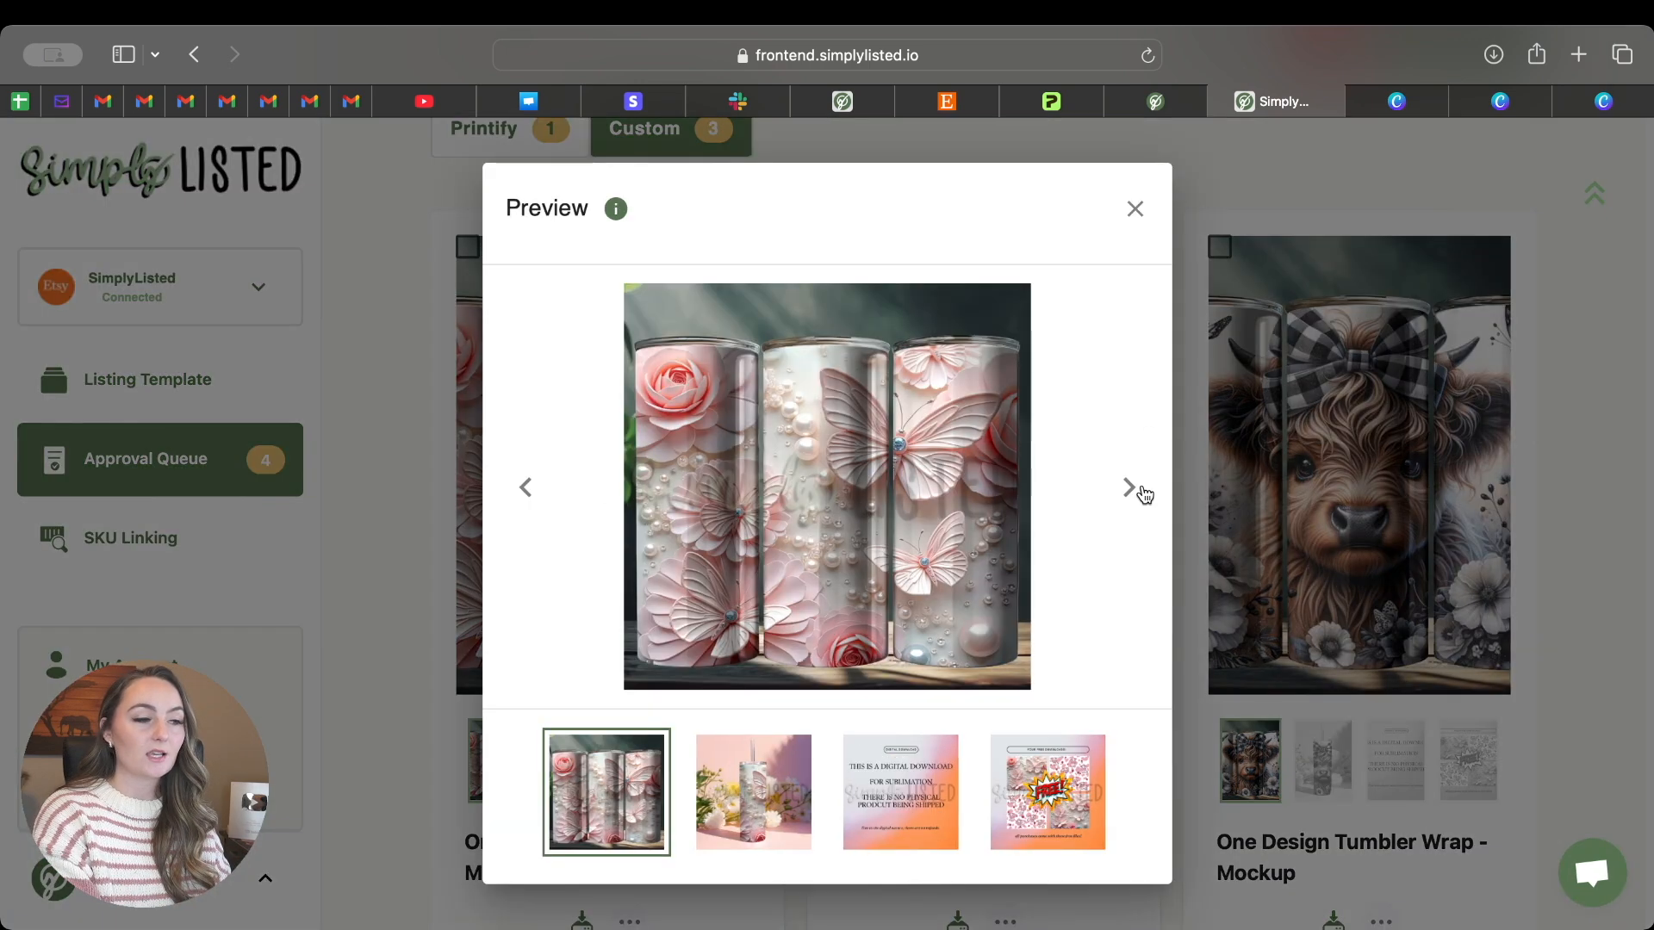
{"action": "left_click", "coordinate": [1129, 489]}
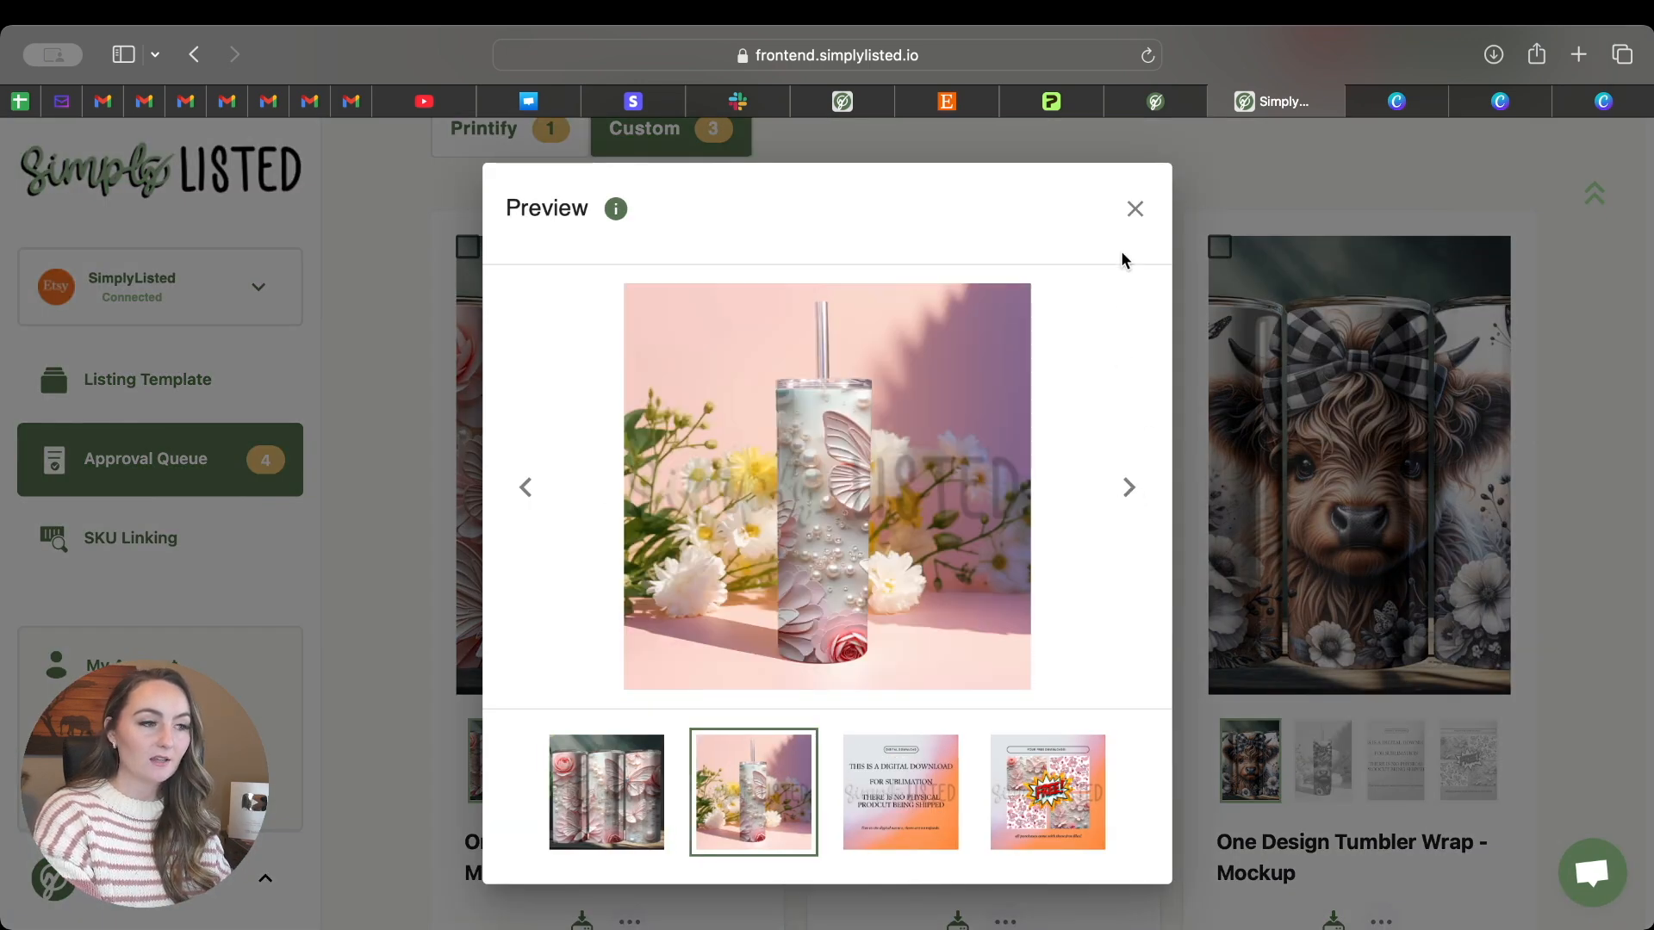
{"action": "left_click", "coordinate": [1134, 209]}
- Preview the pink cow and strawberry tumbler wrap's mockup images and close the preview
{"action": "left_click", "coordinate": [1131, 402]}
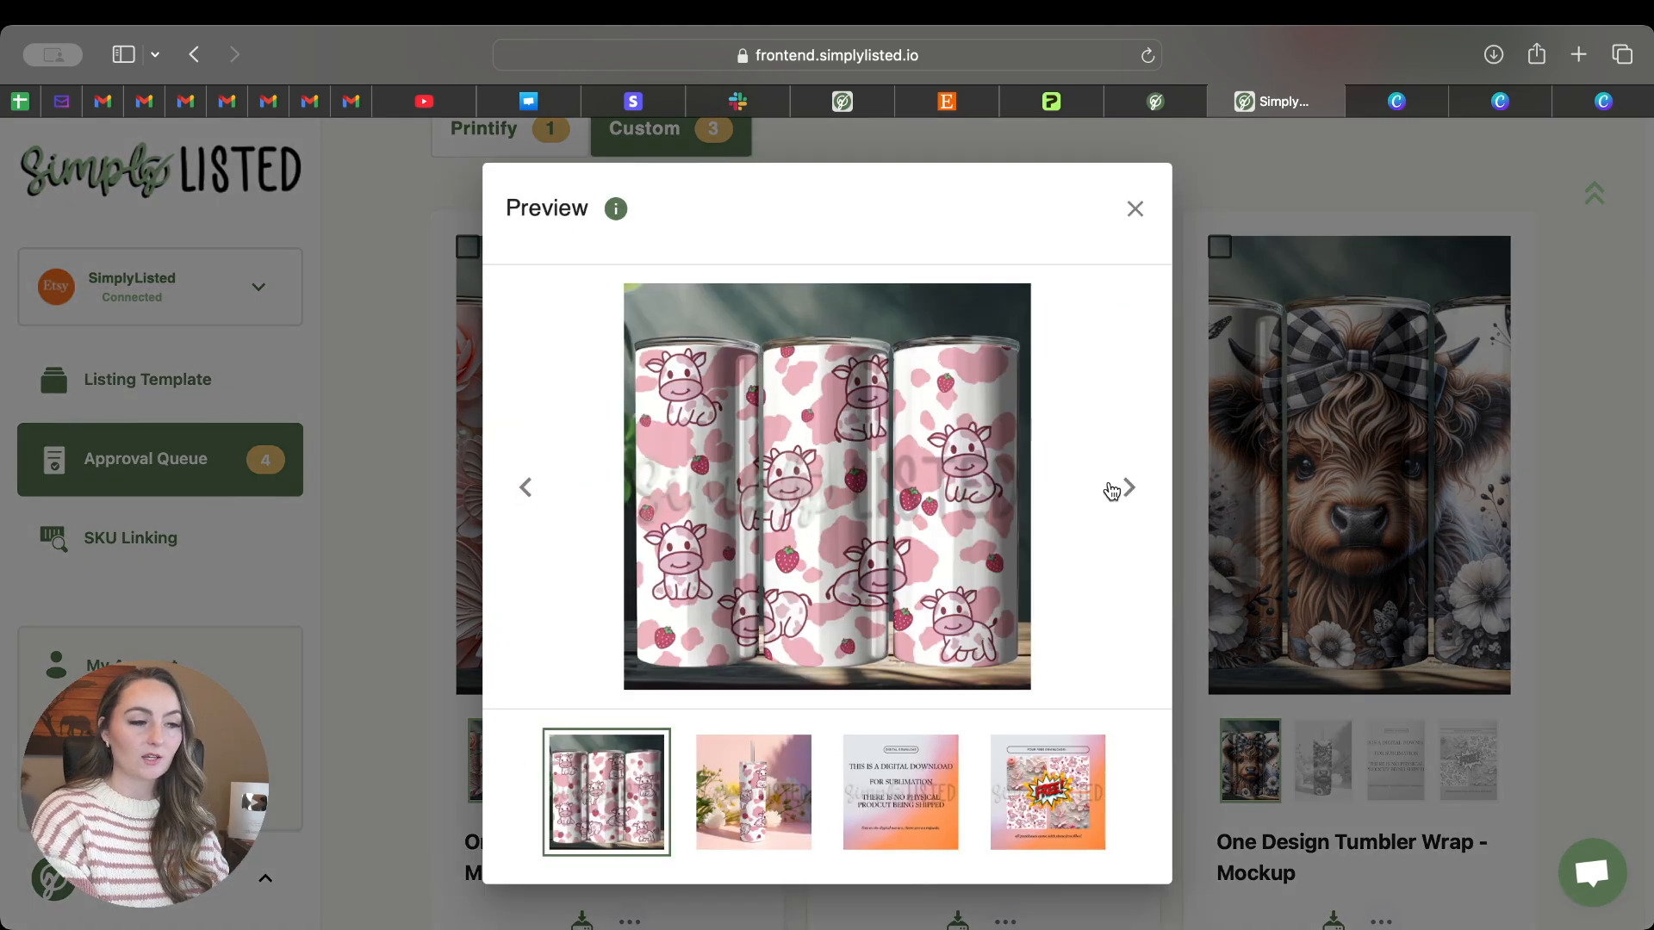
{"action": "left_click", "coordinate": [1129, 488]}
{"action": "left_click", "coordinate": [1128, 209]}
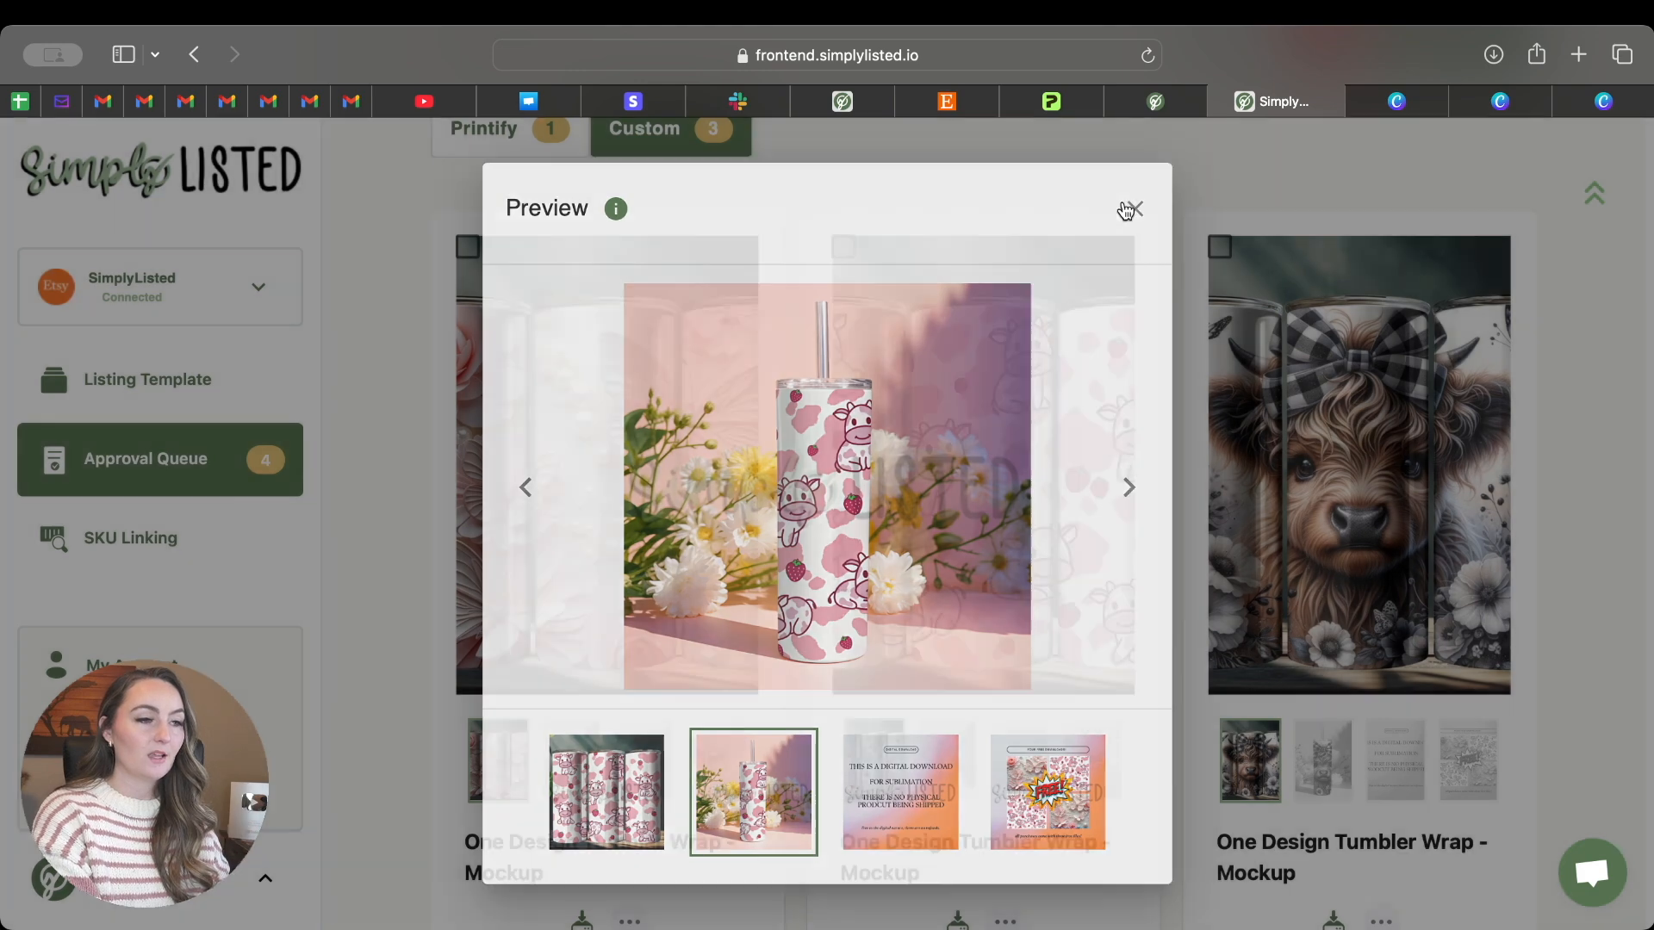
- Review the download and listing options of the custom mockups, then select all of them and clear the selection
{"action": "scroll", "coordinate": [1529, 379], "scroll_direction": "down", "scroll_amount": 3}
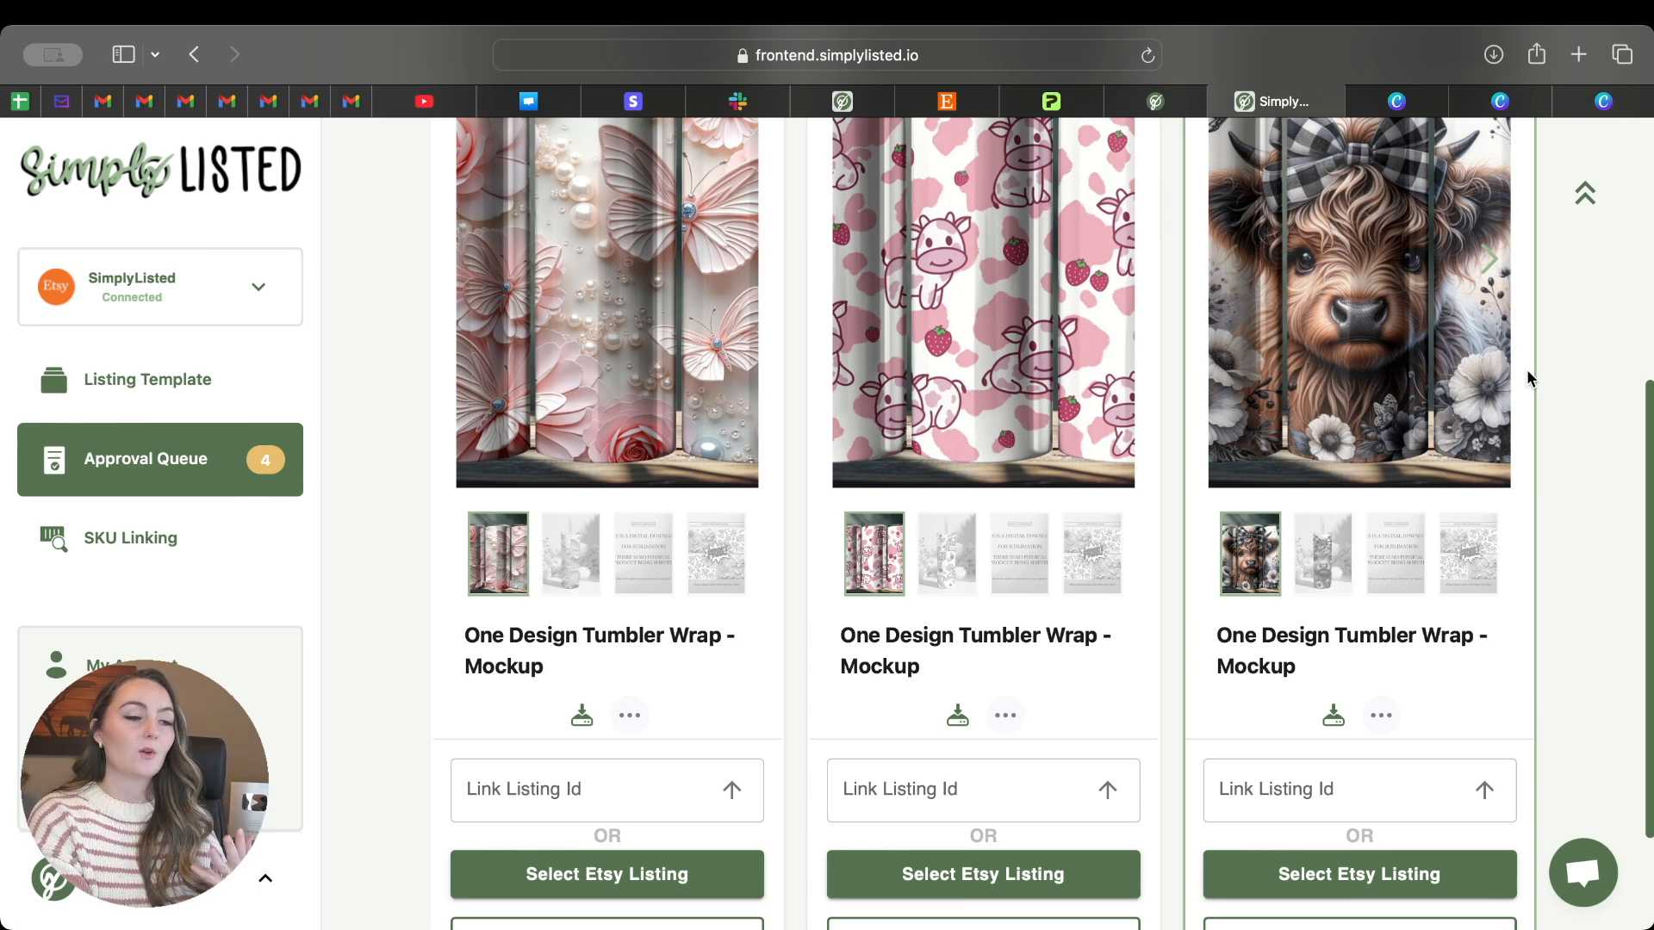
{"action": "scroll", "coordinate": [1526, 379], "scroll_direction": "down", "scroll_amount": 1}
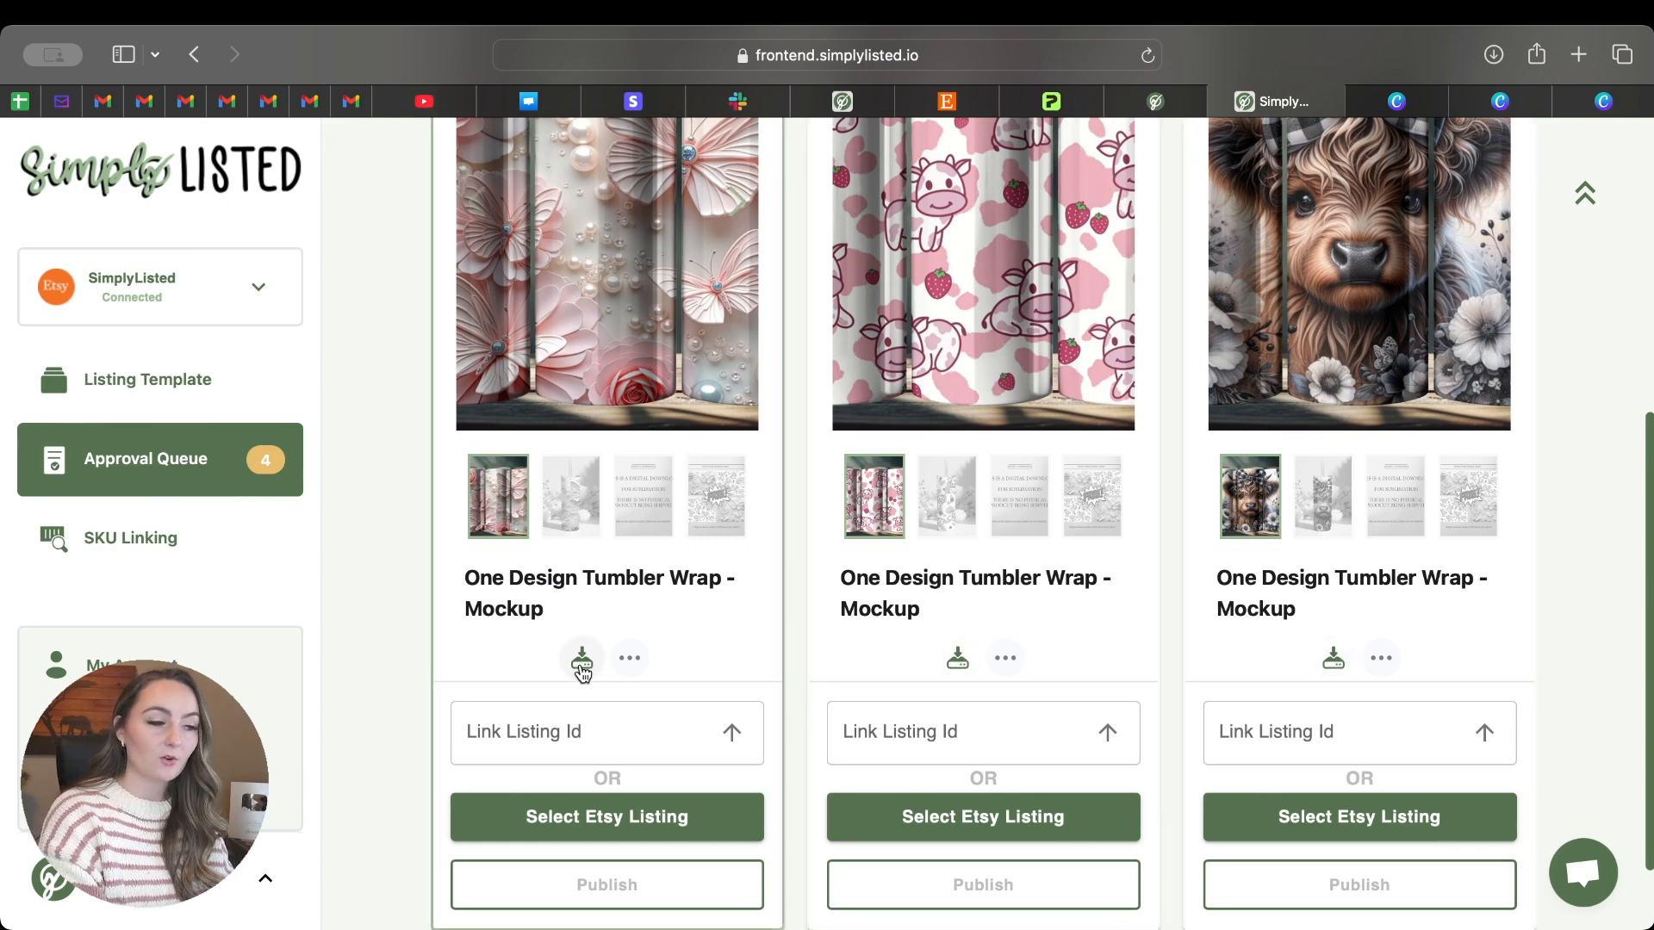
{"action": "scroll", "coordinate": [927, 663], "scroll_direction": "up", "scroll_amount": 8}
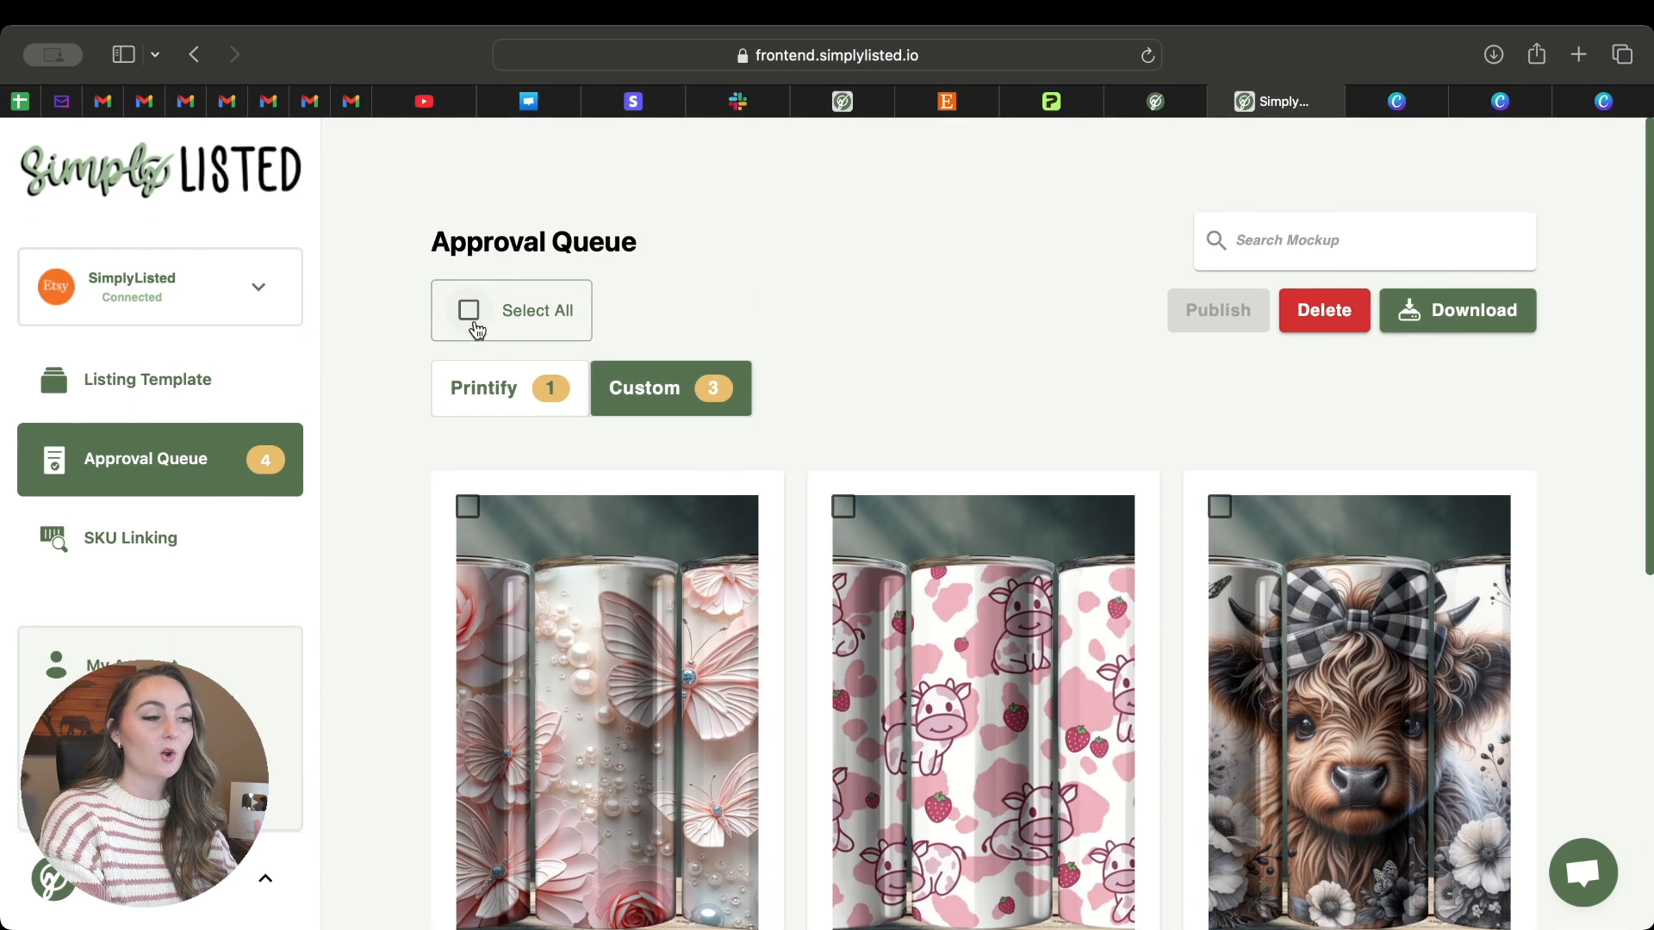
{"action": "left_click", "coordinate": [476, 328]}
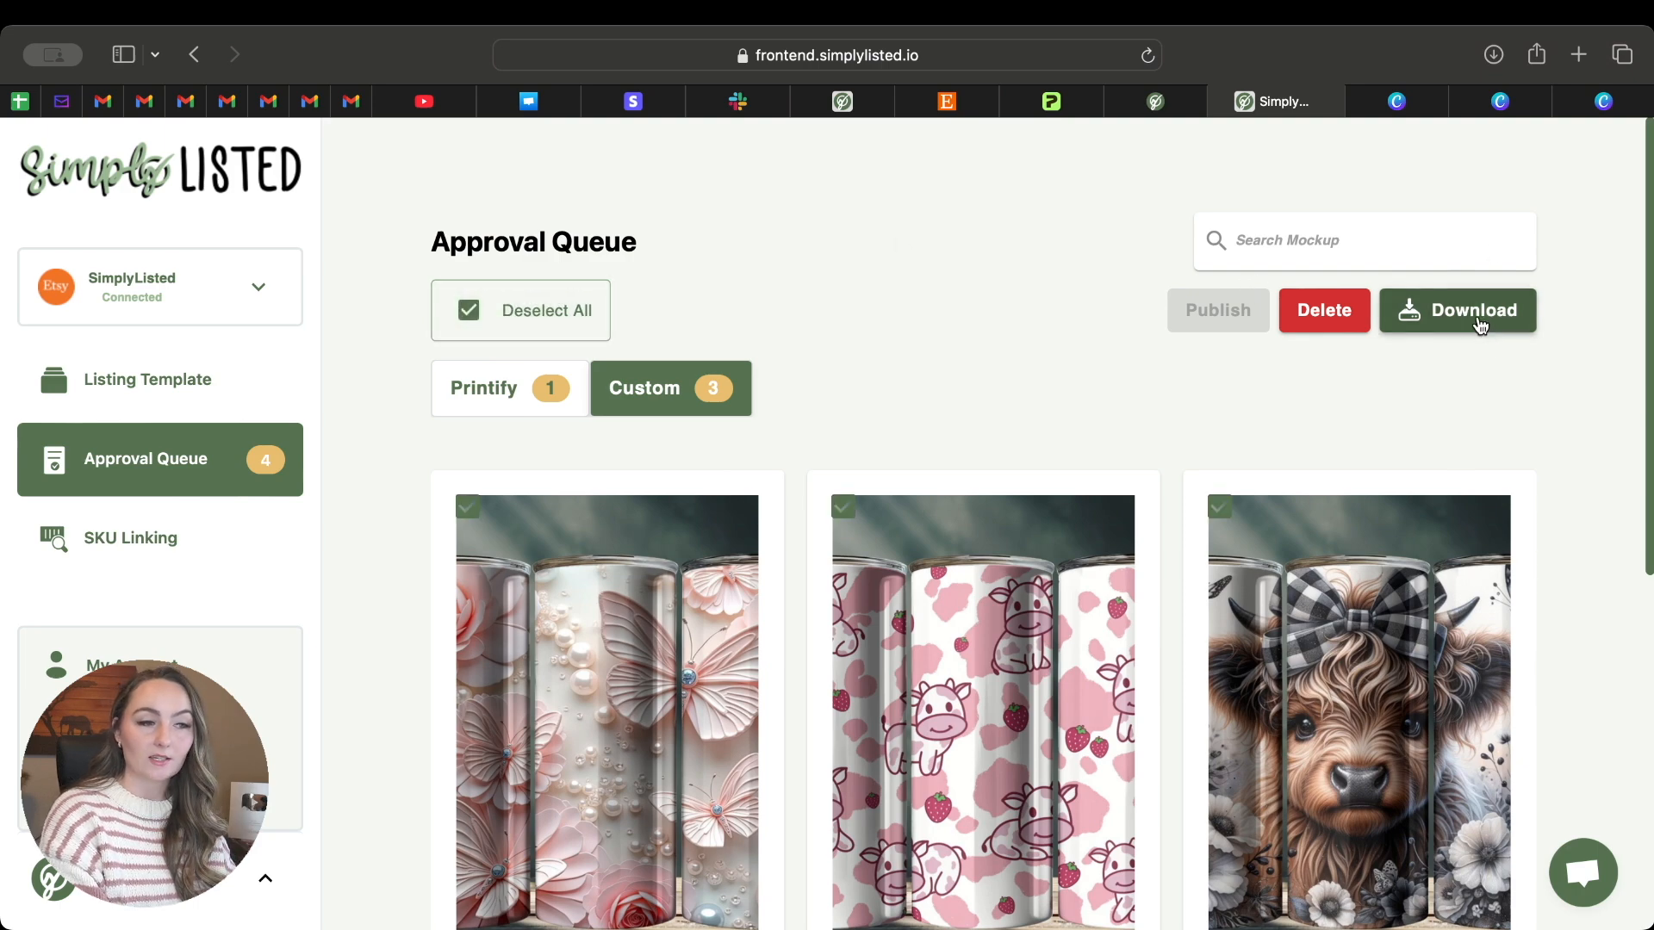
{"action": "left_click", "coordinate": [462, 327]}
{"action": "scroll", "coordinate": [1004, 293], "scroll_direction": "down", "scroll_amount": 5}
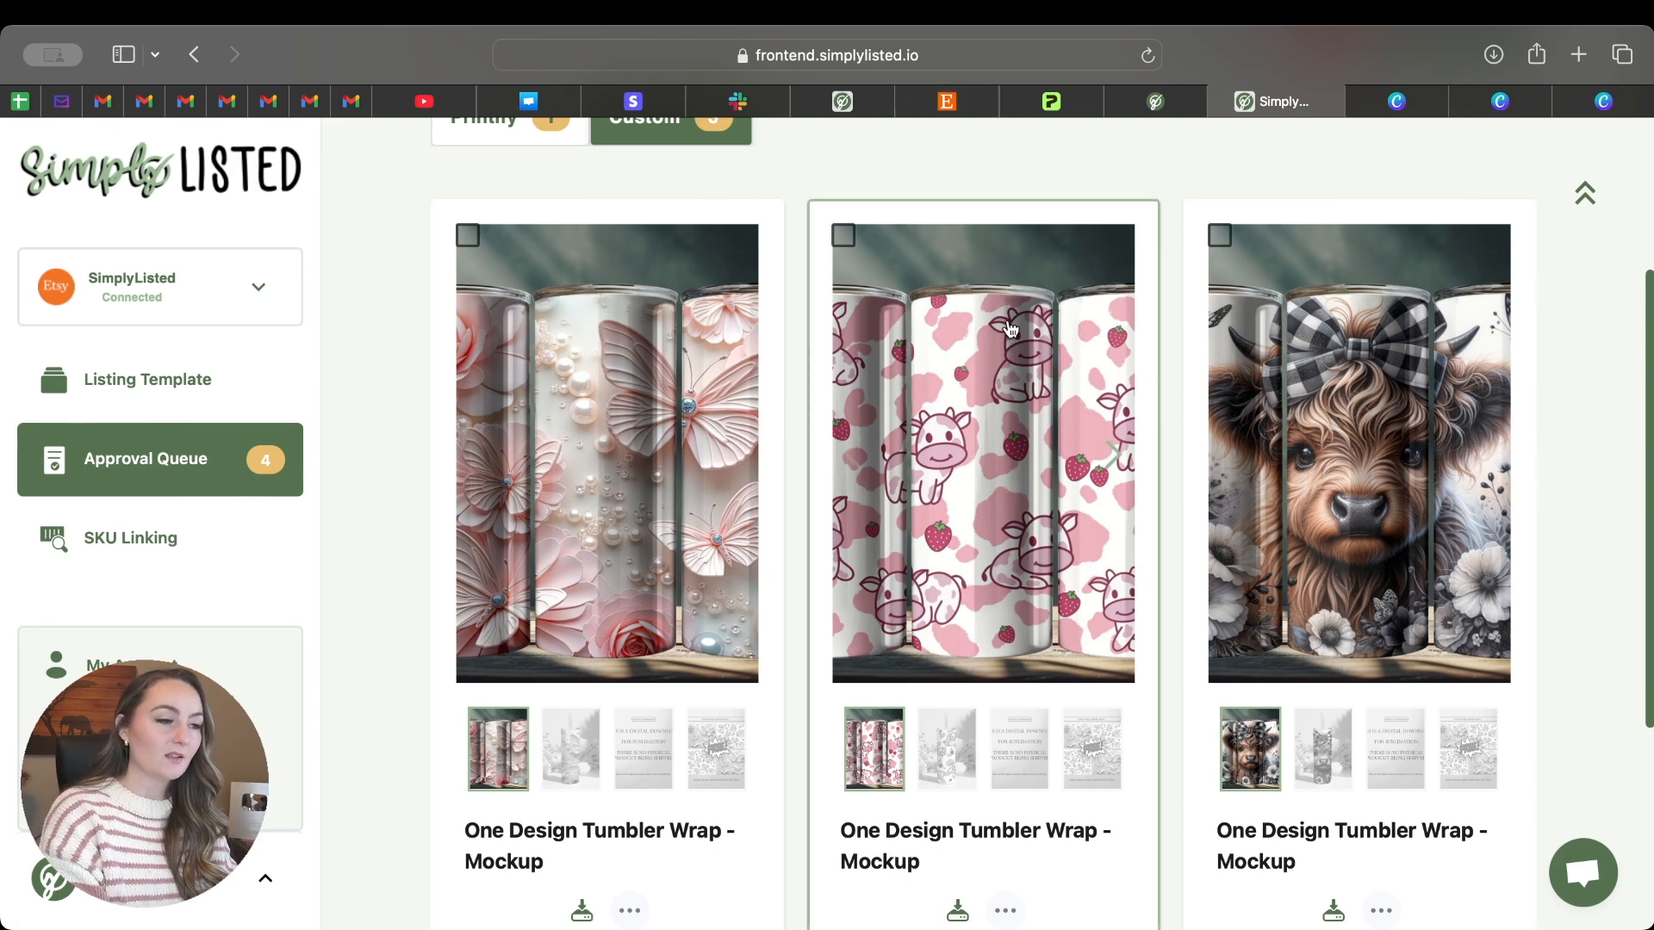
- Switch to Etsy, copy the Tumbler Listing Template with the title "Highland Cow Tumbler Wrap Png," and save it as a draft
{"action": "left_click", "coordinate": [947, 101]}
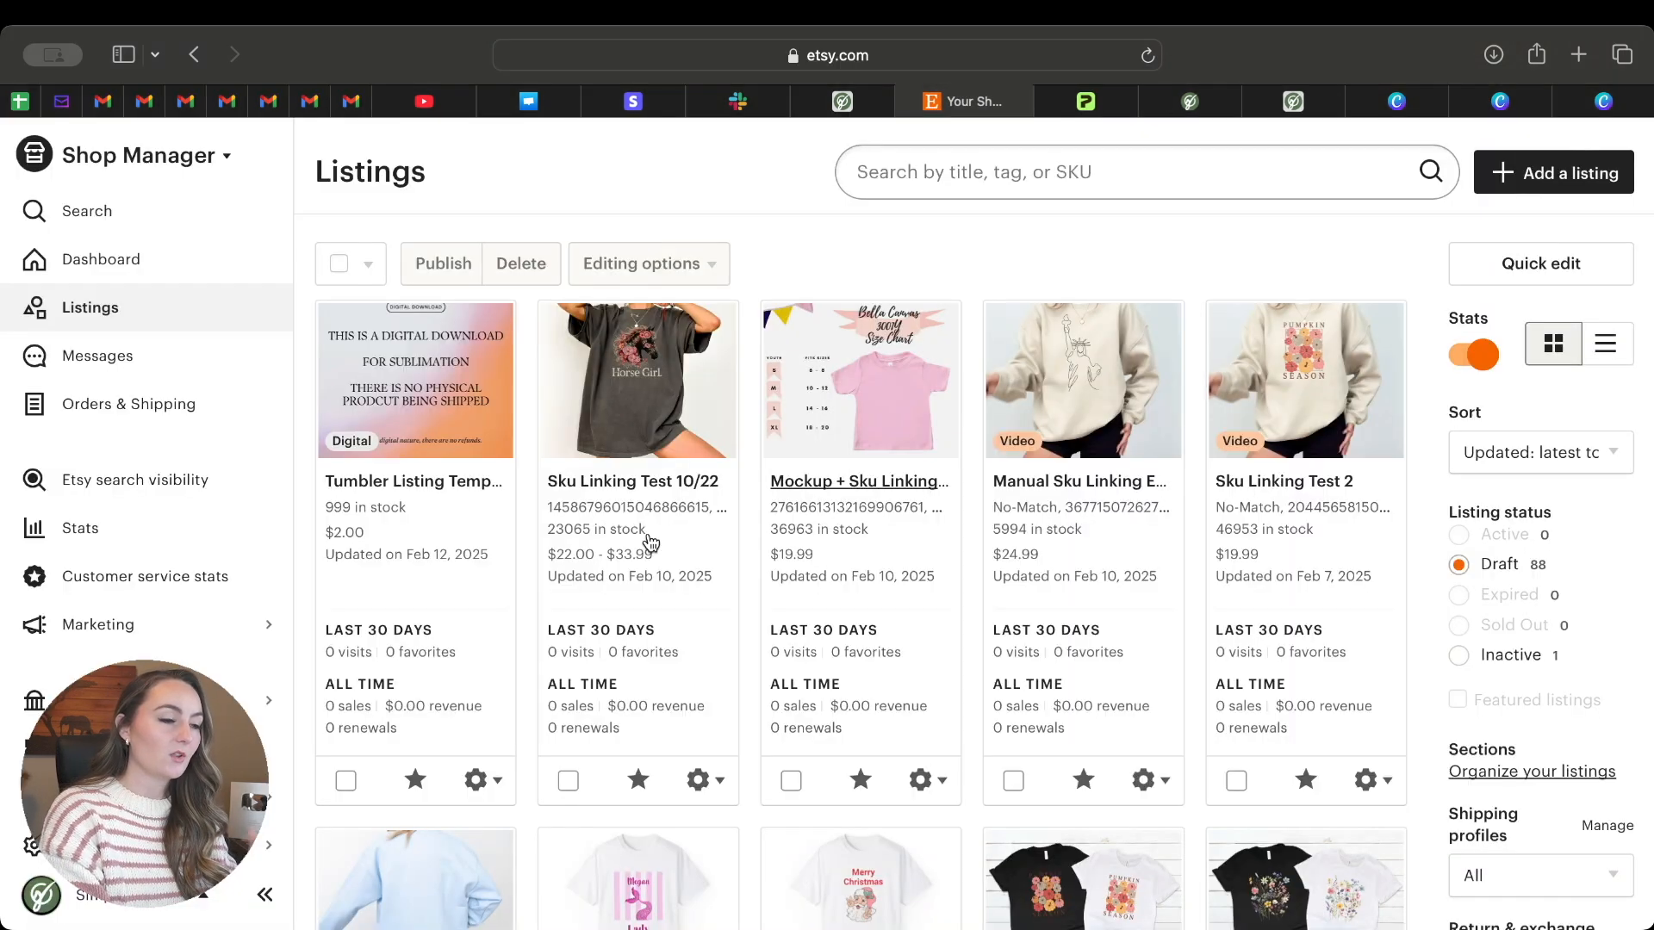
{"action": "left_click", "coordinate": [476, 781]}
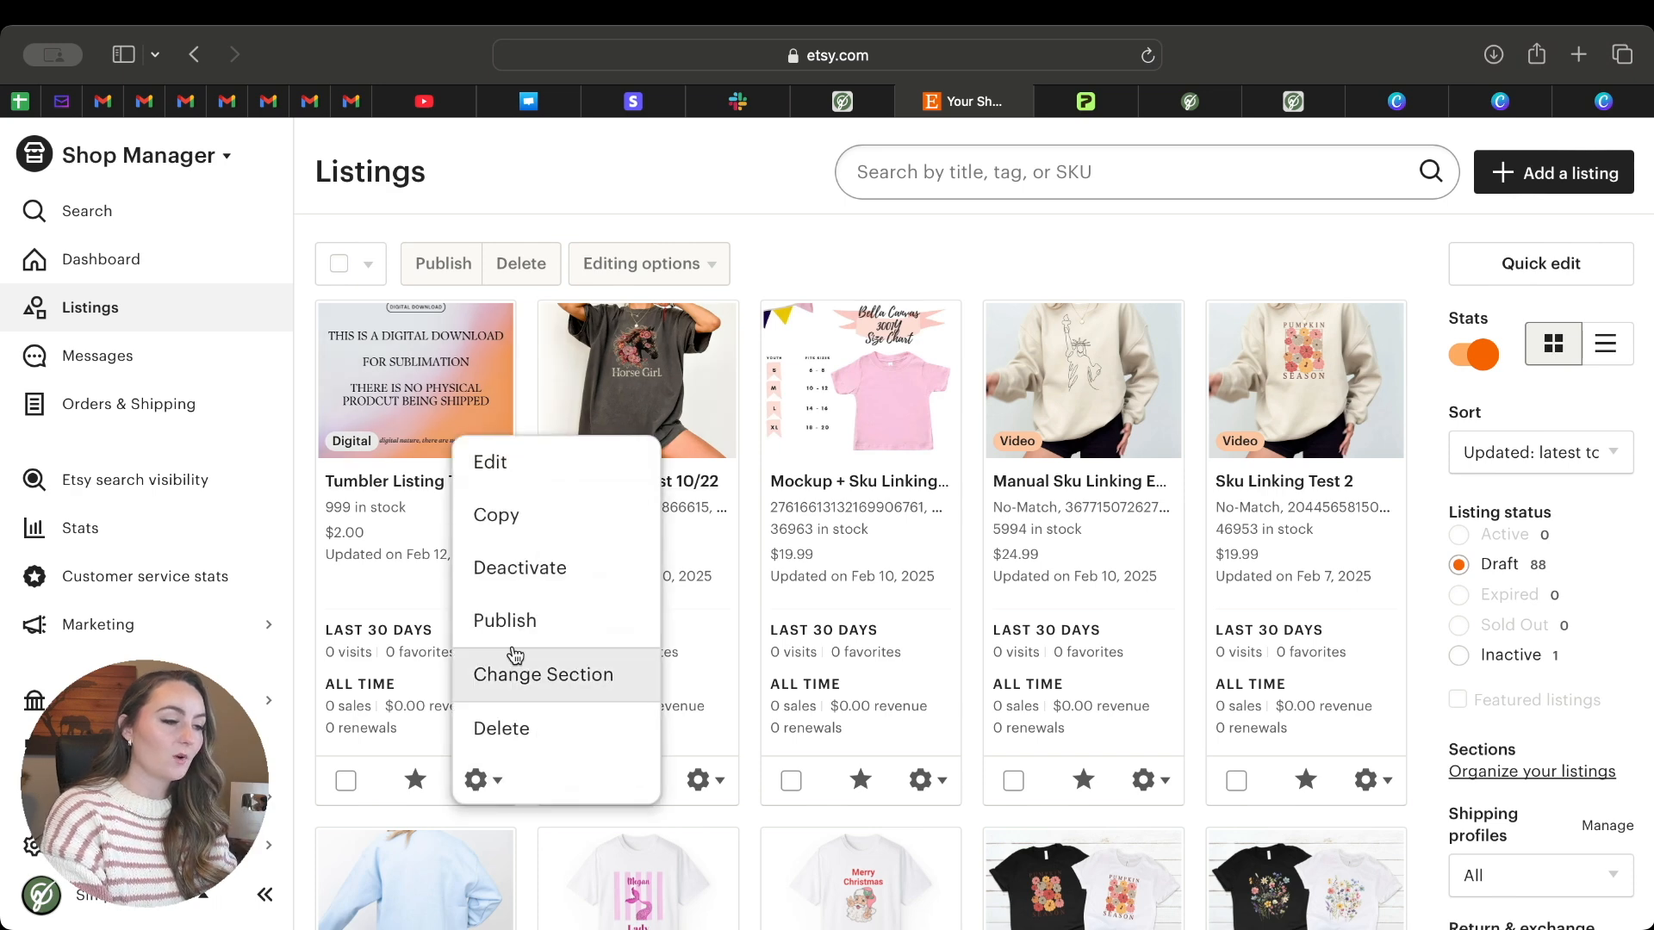
{"action": "left_click", "coordinate": [541, 521]}
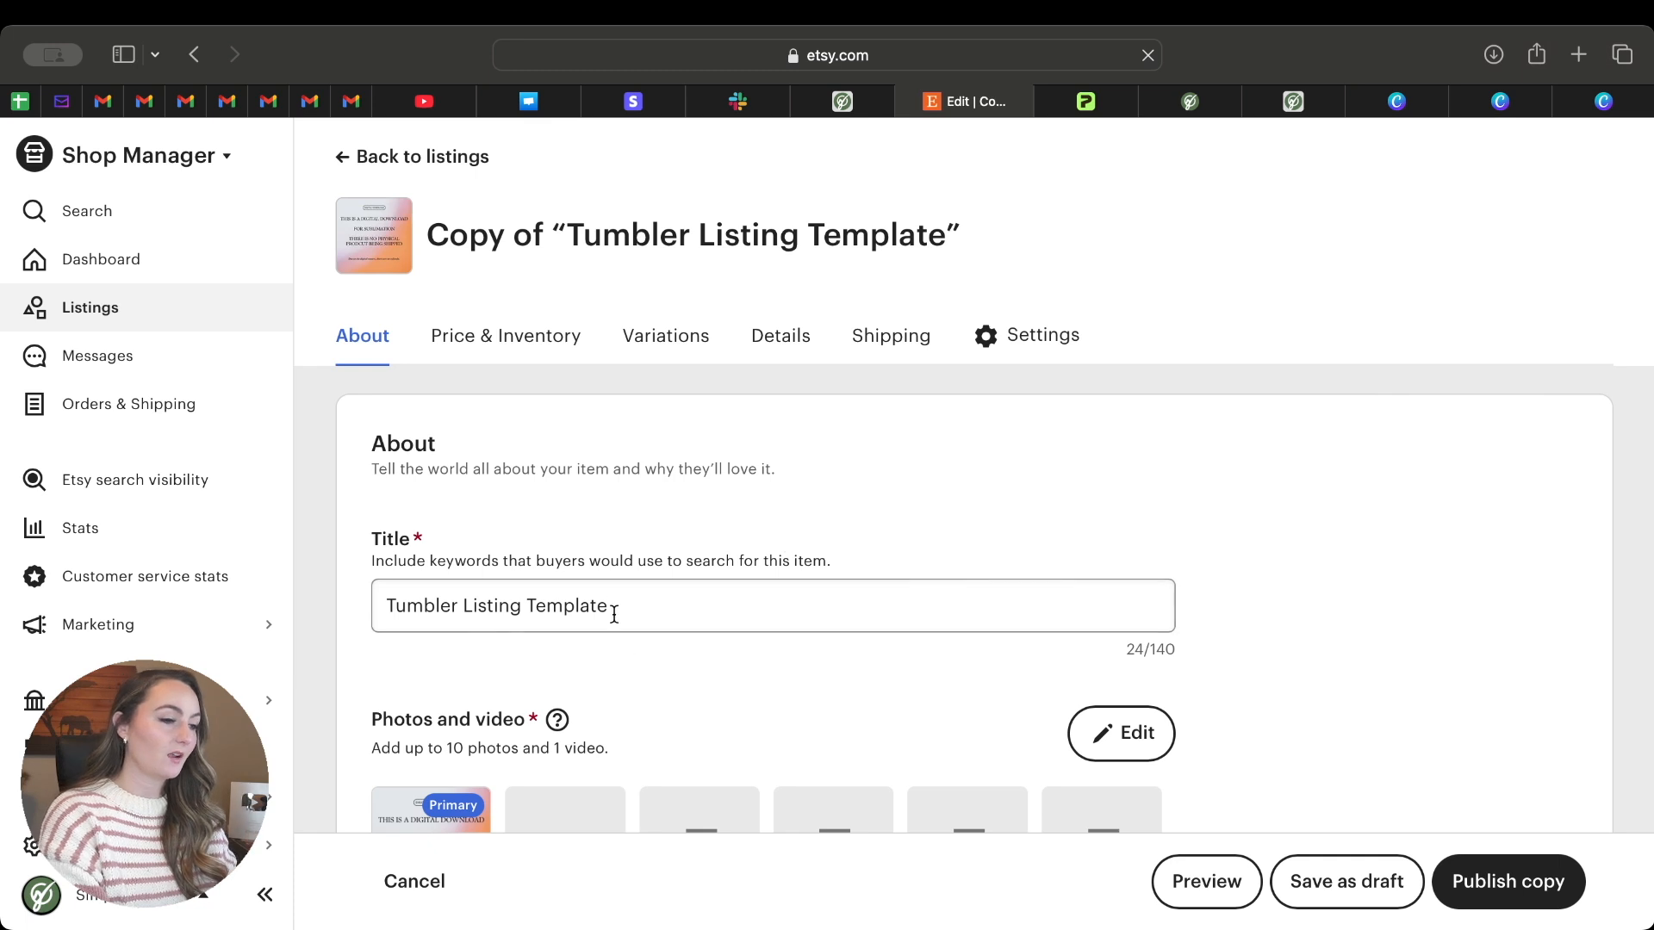
{"action": "left_click_drag", "start_coordinate": [645, 606], "coordinate": [333, 602]}
{"action": "type", "text": "Highlan"}
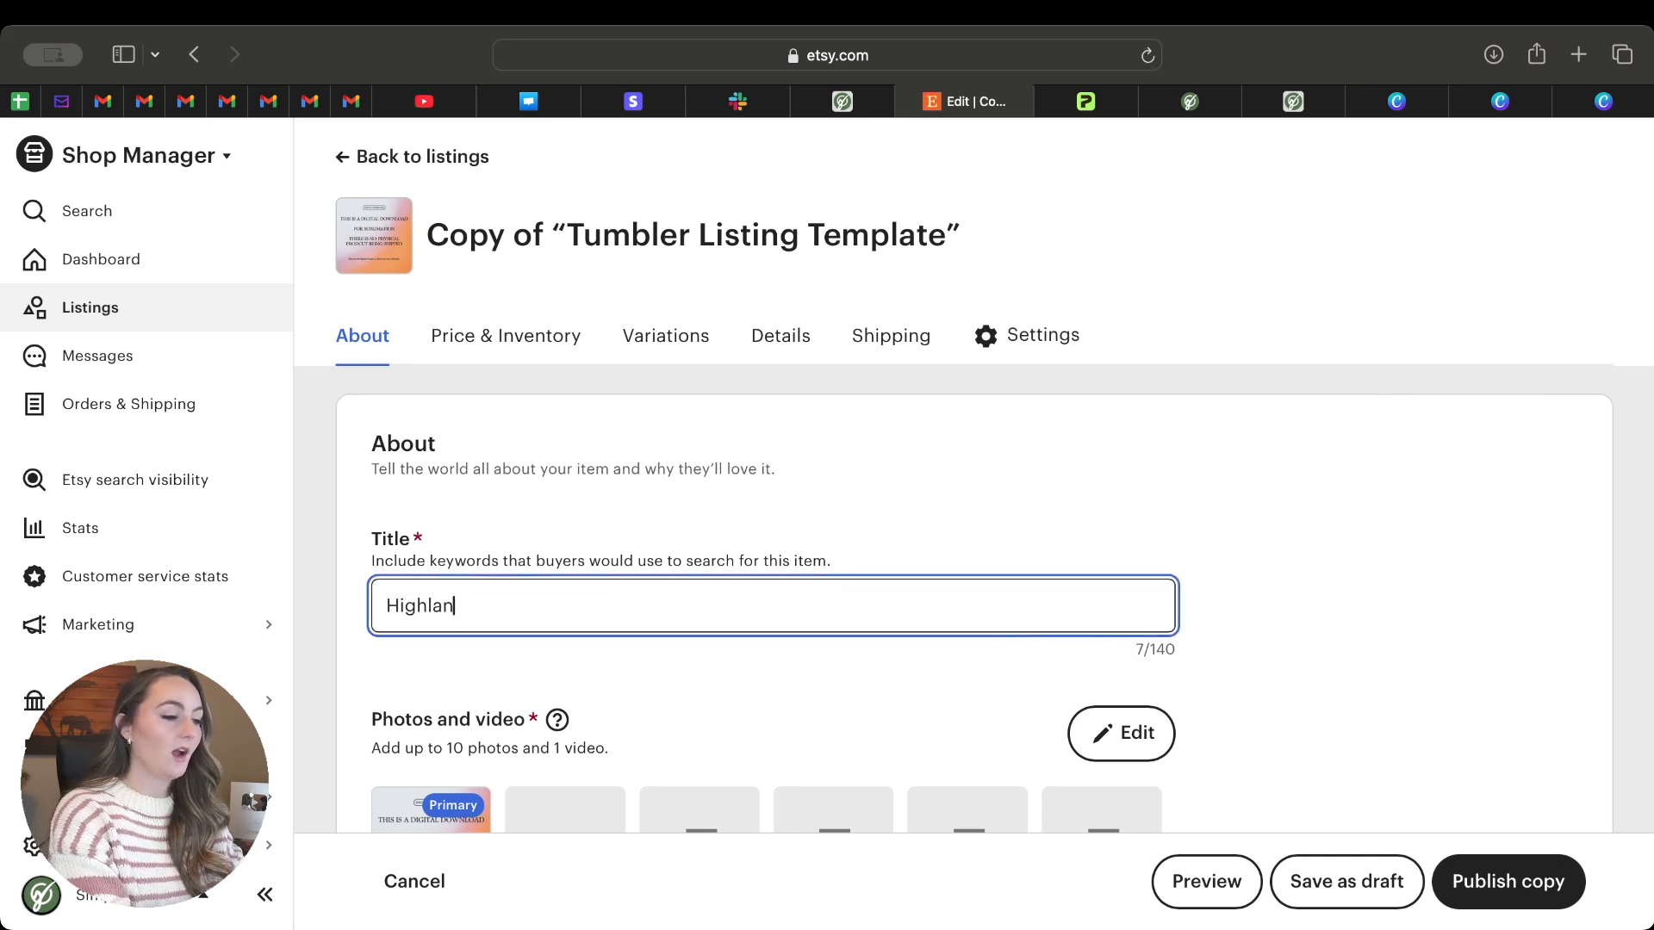
{"action": "type", "text": "d Cow Tumble"}
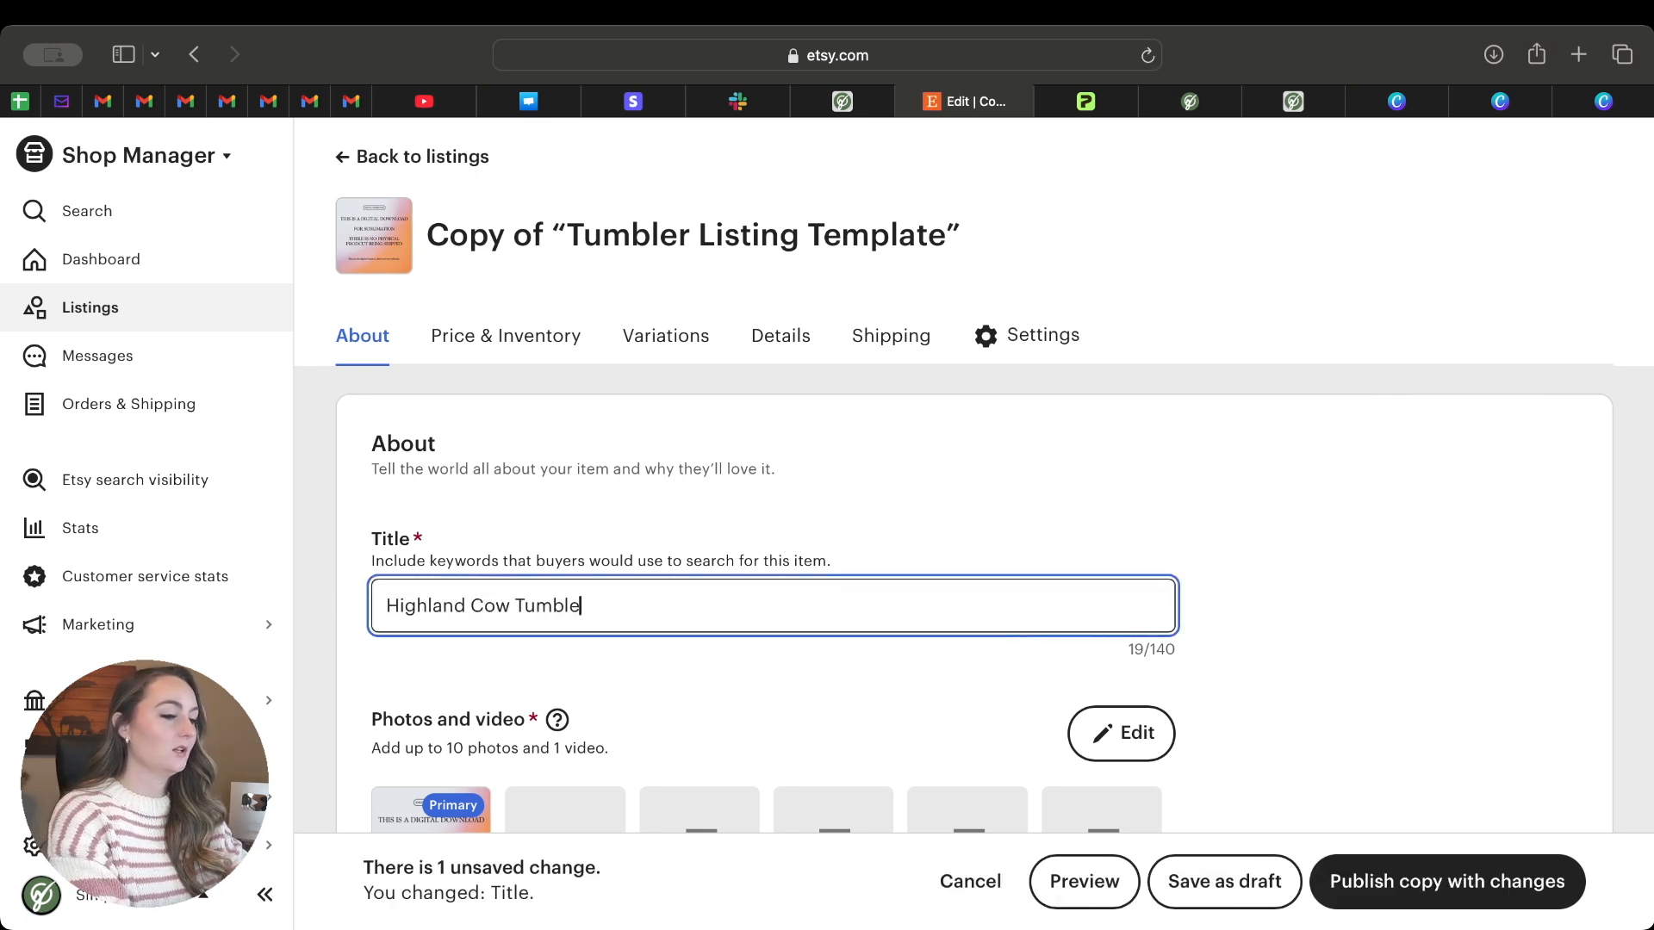
{"action": "type", "text": "r Wrap Png,"}
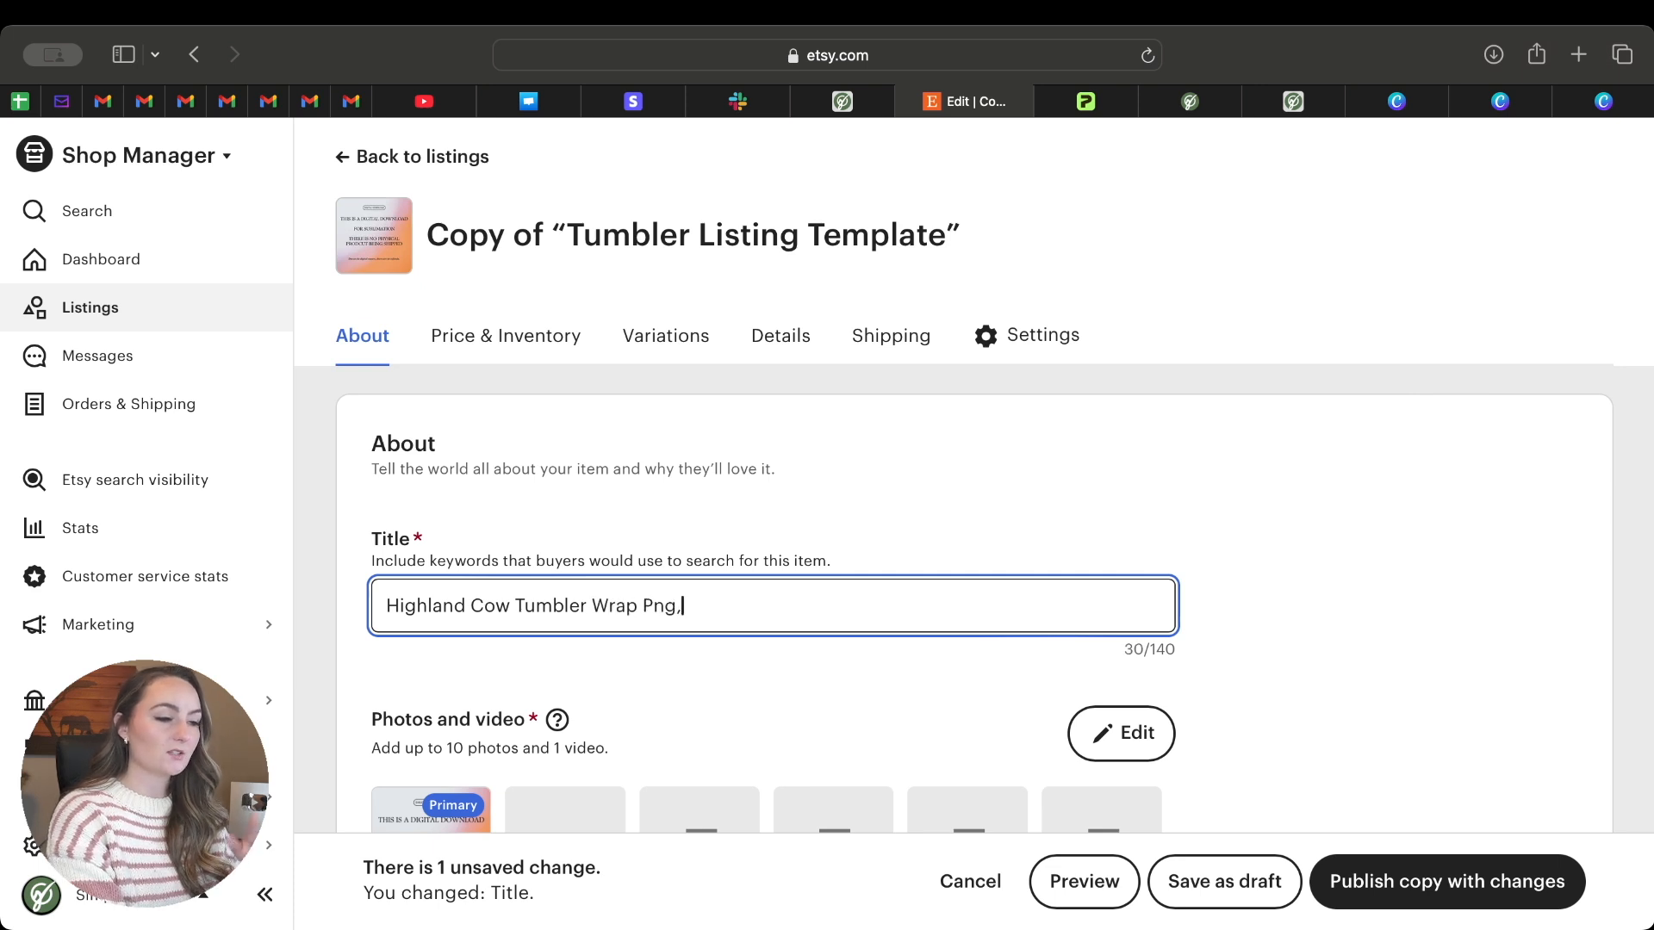
{"action": "left_click", "coordinate": [1249, 884]}
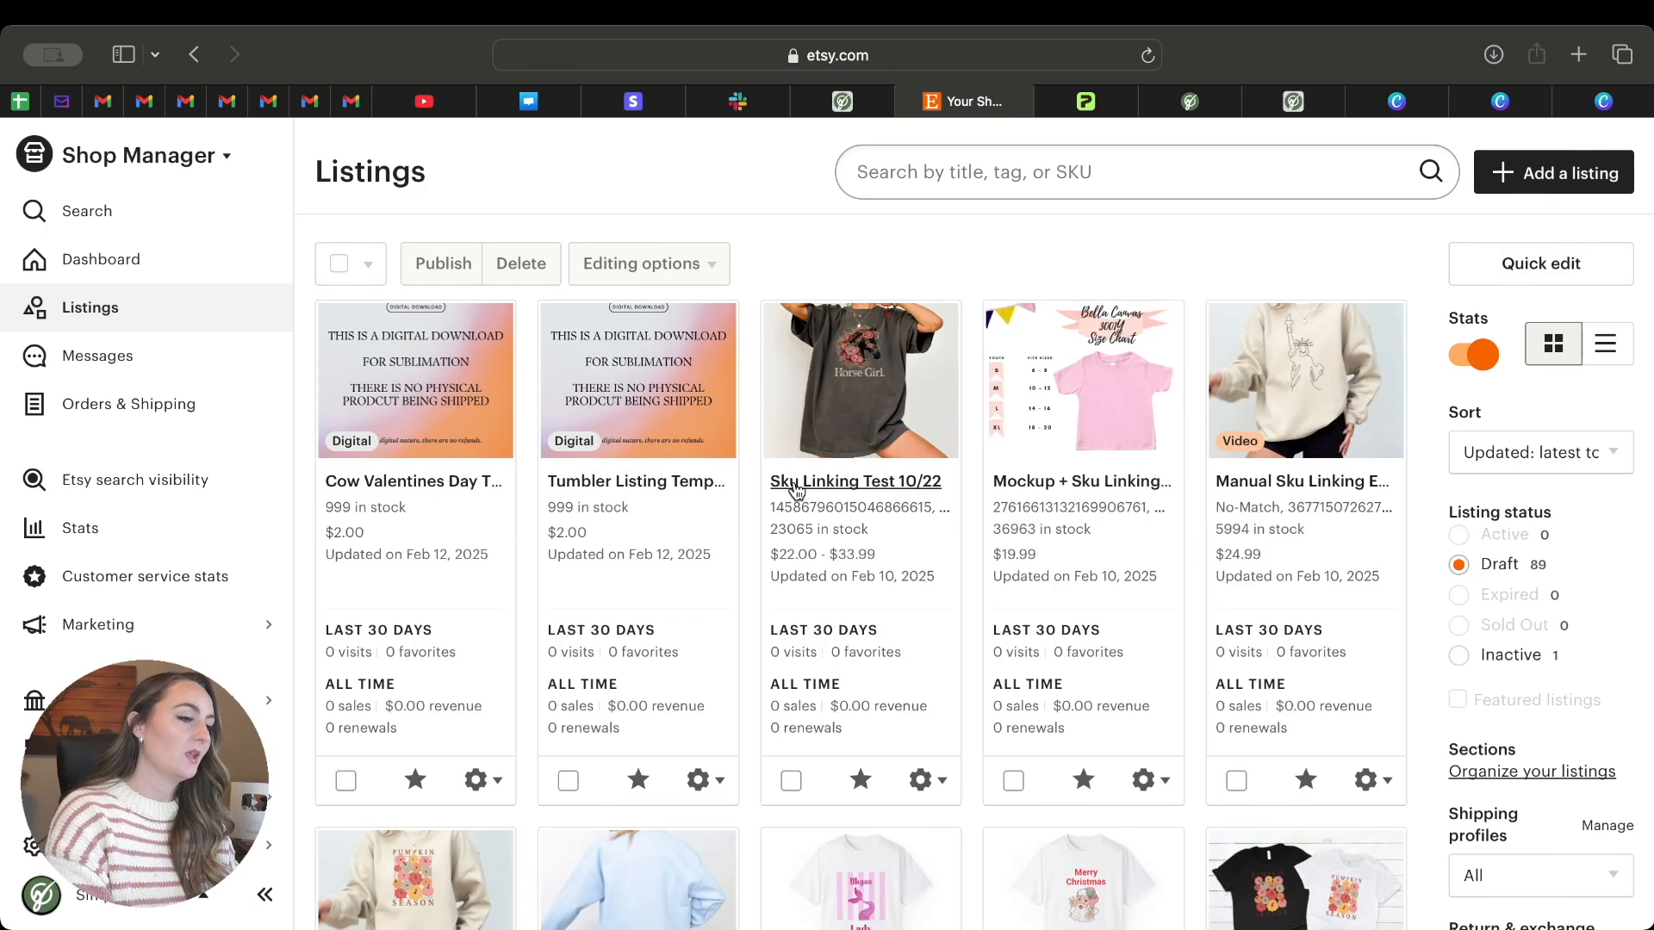
- Copy the Tumbler Listing Template again, title the copy "Butterfly Tumbler Wrap PNG" and save it as a draft
{"action": "left_click", "coordinate": [701, 783]}
{"action": "left_click", "coordinate": [755, 517]}
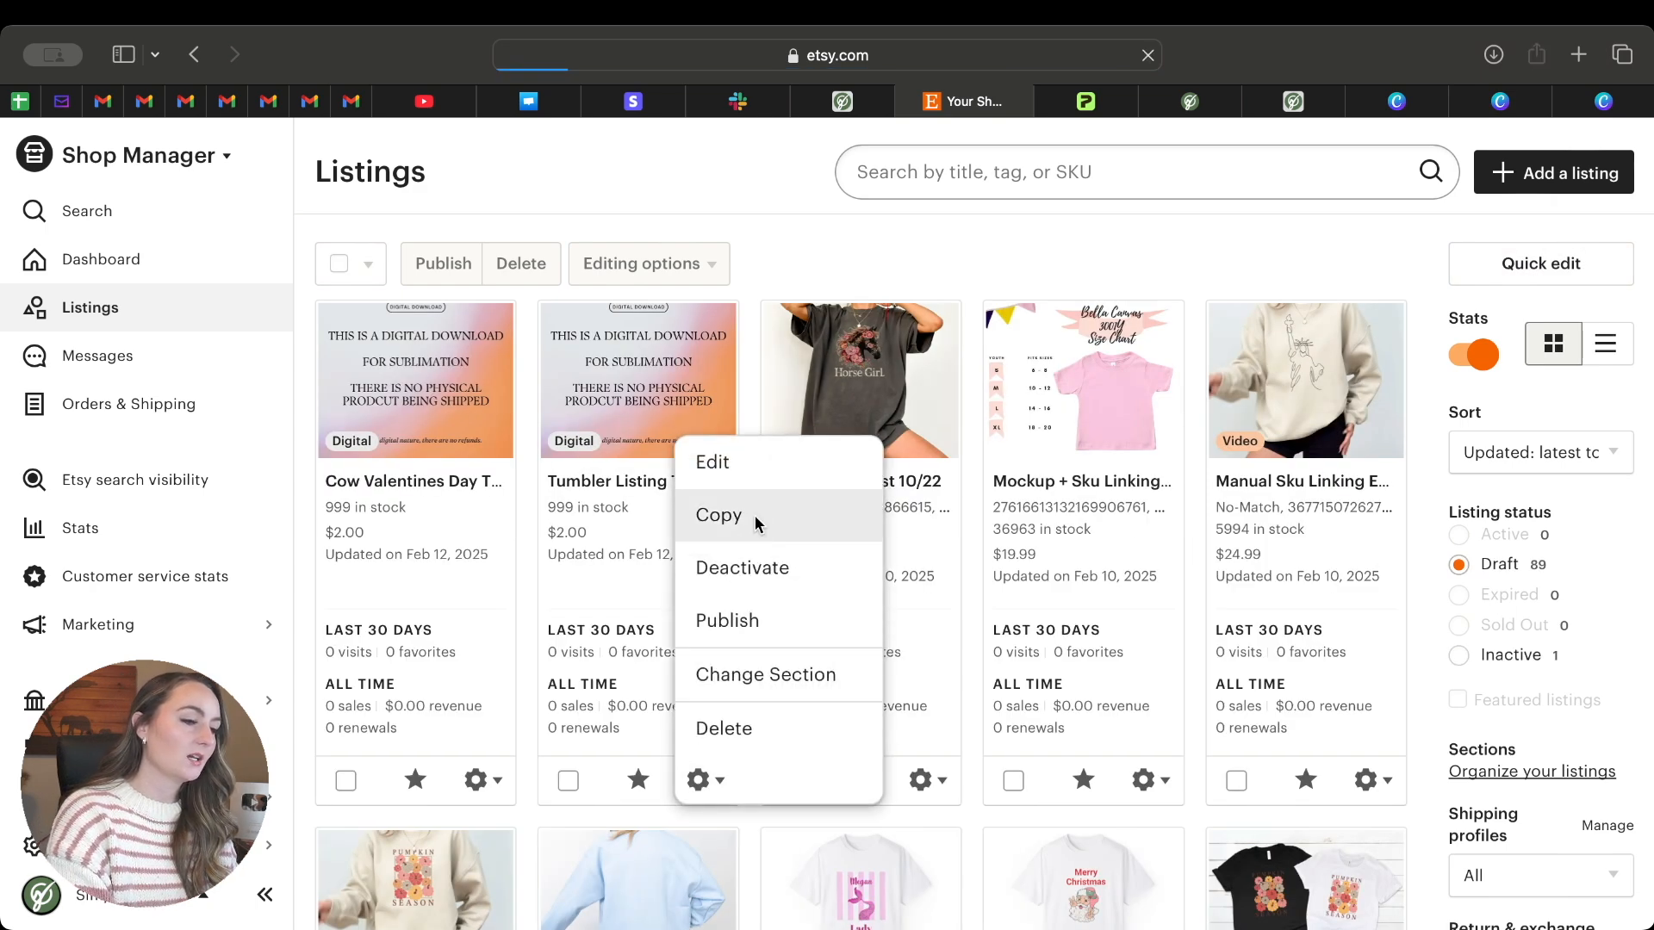
{"action": "key", "text": "super+a"}
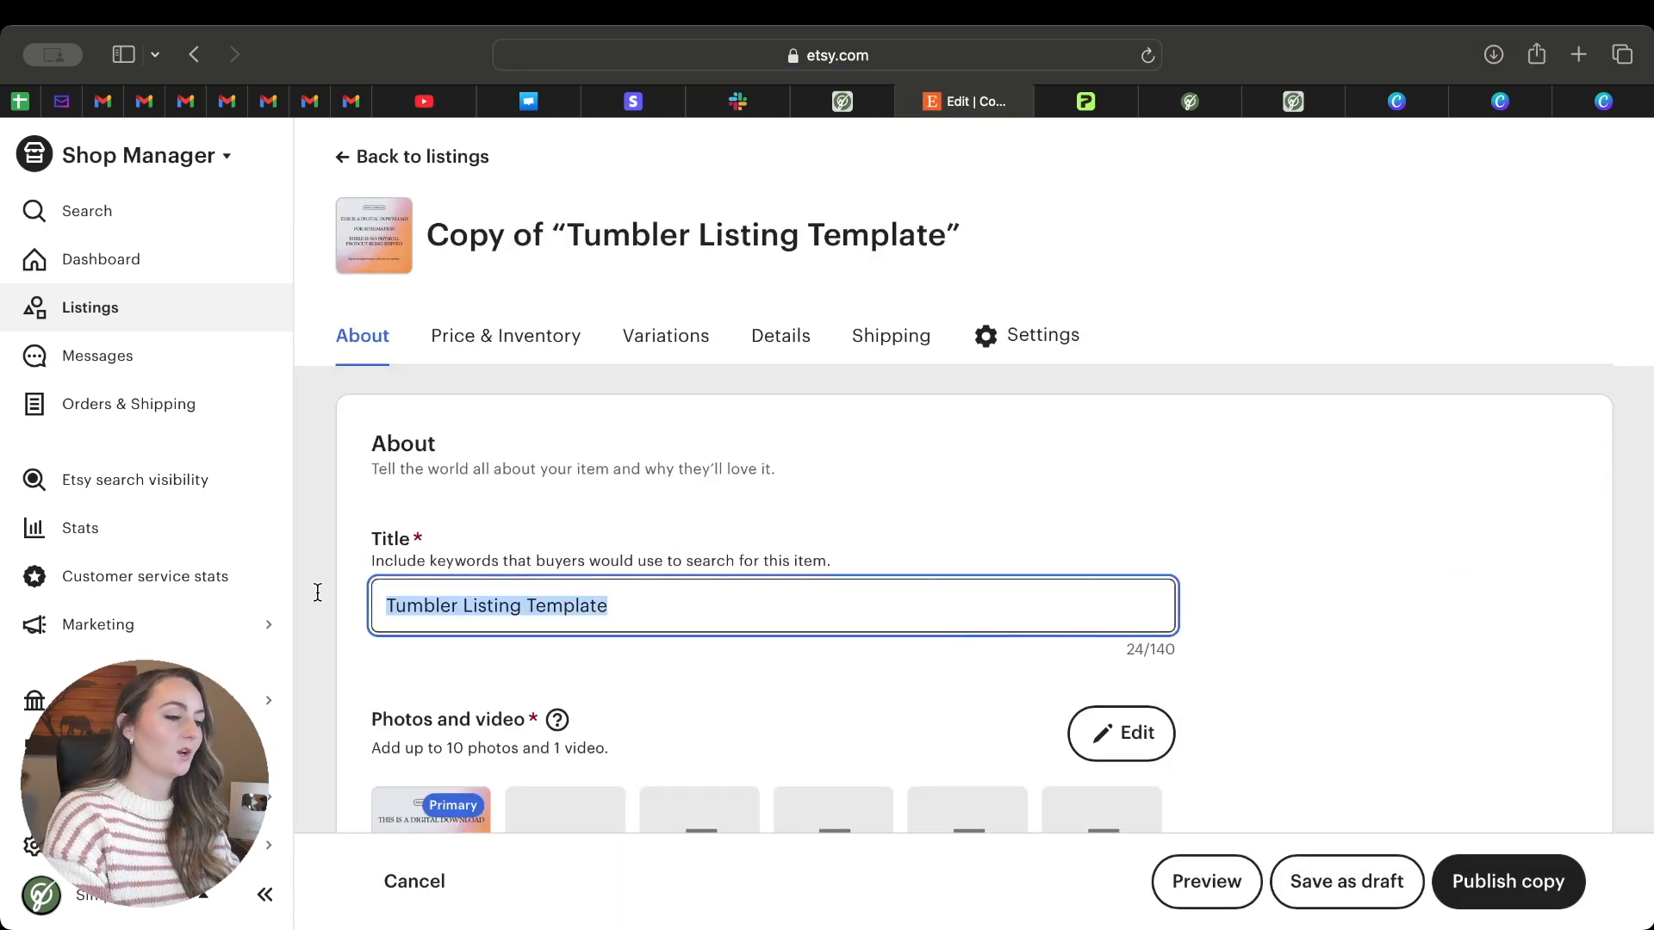
{"action": "type", "text": "Butterfly Tumbler Wrap PNG"}
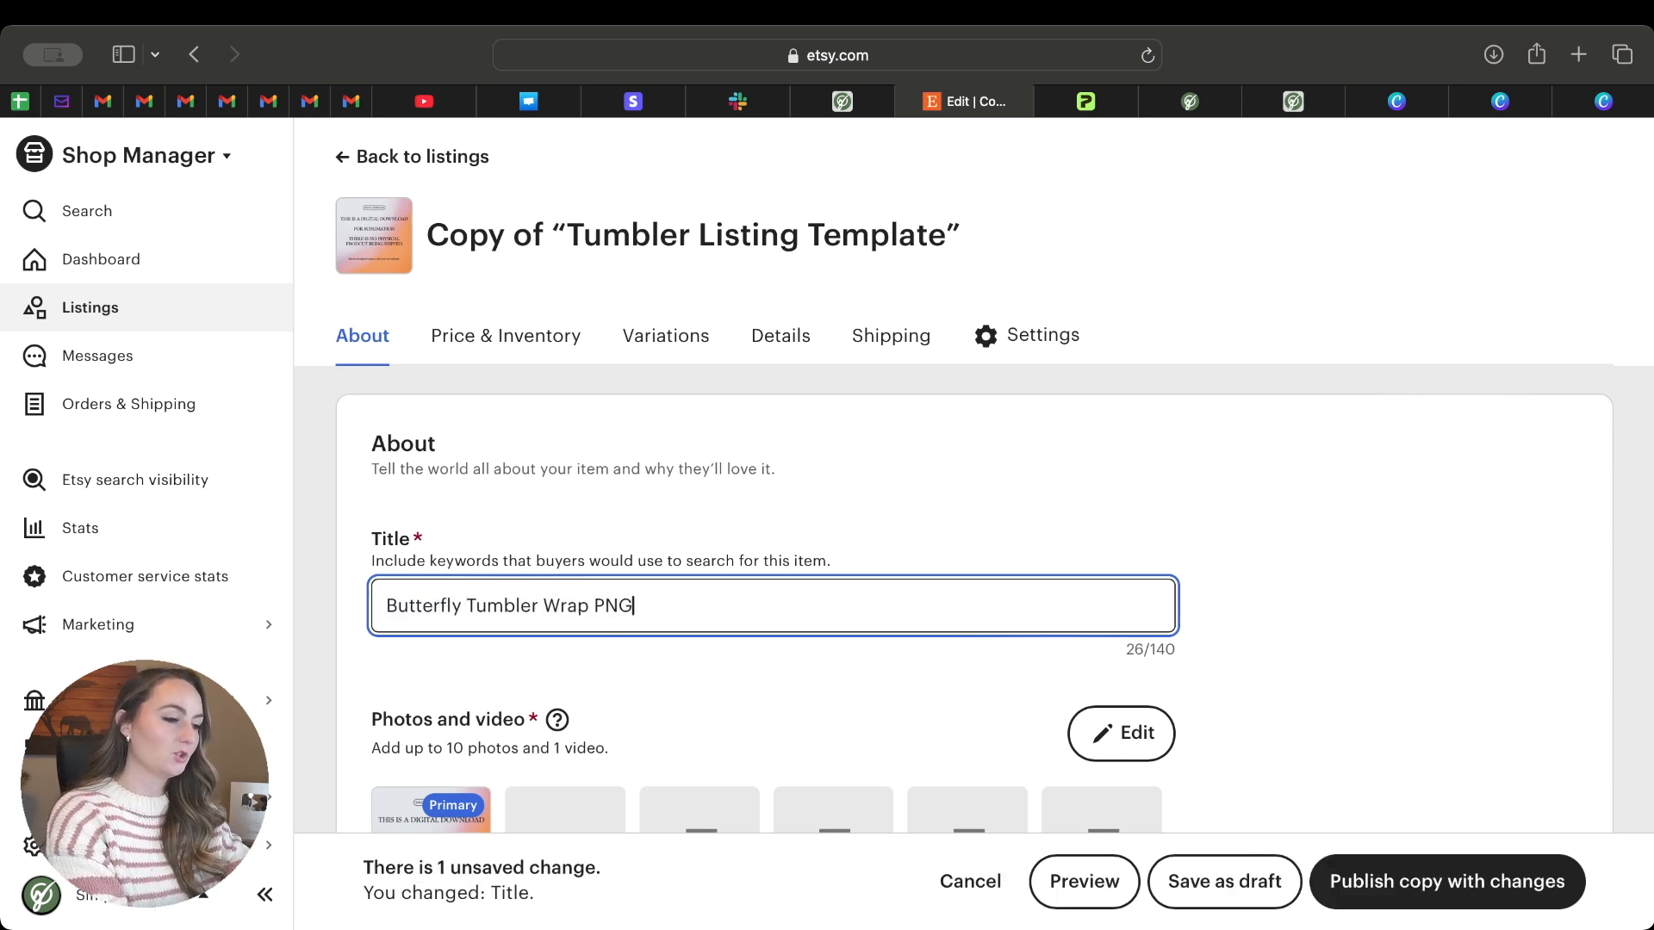
{"action": "left_click", "coordinate": [1246, 870]}
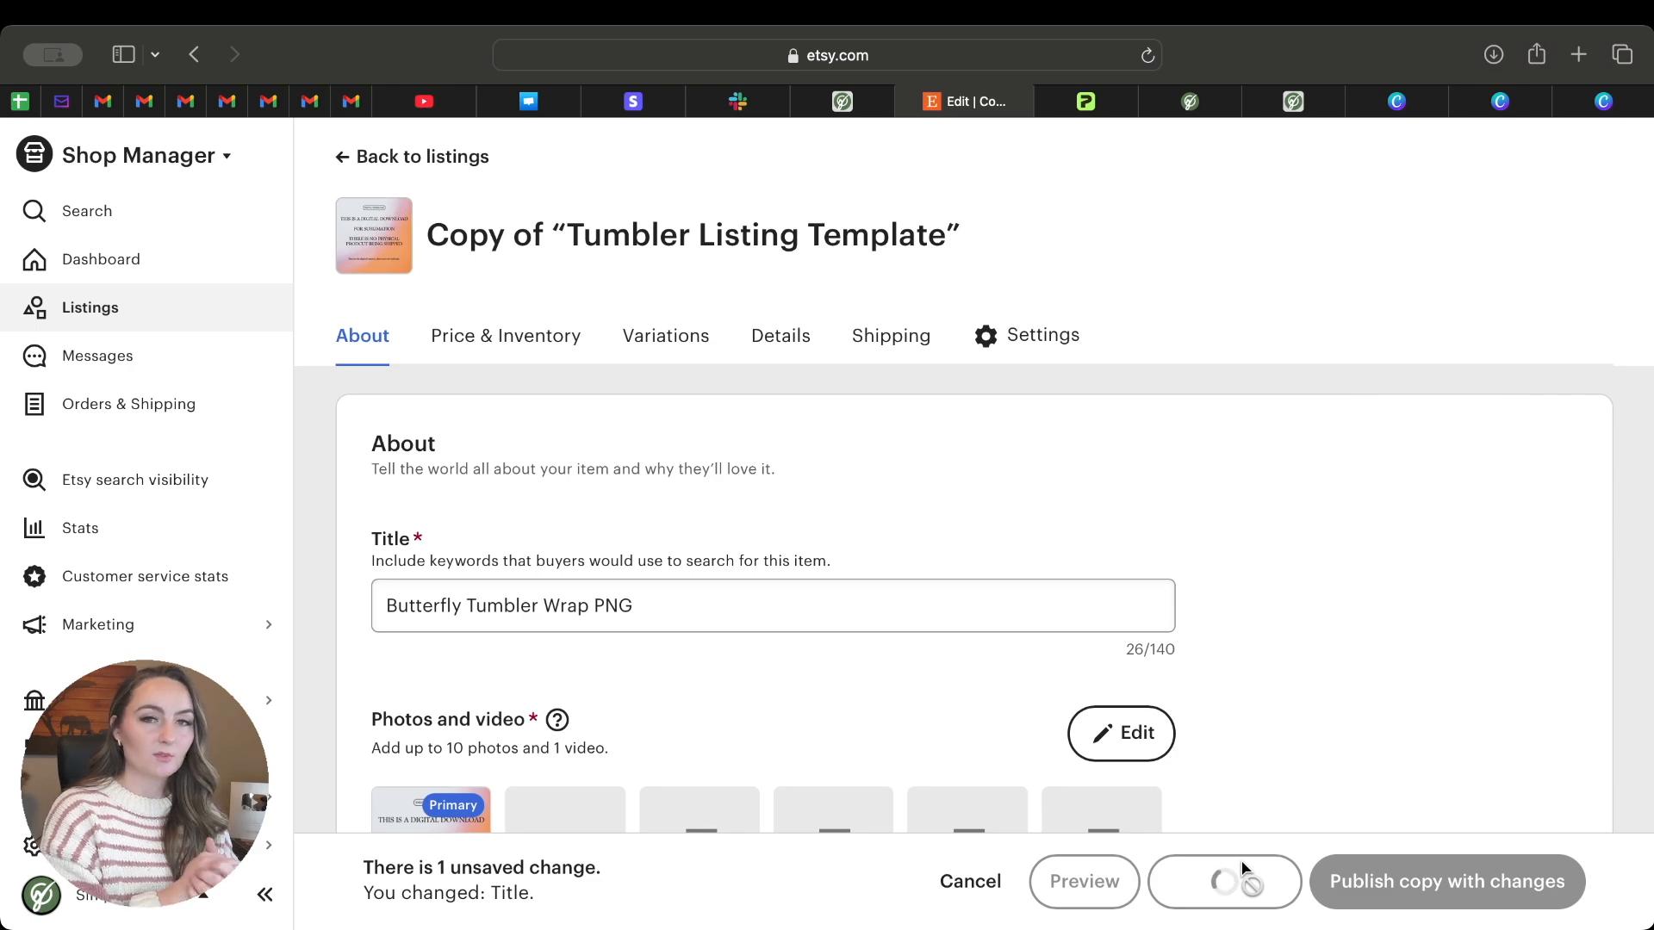
- Switch to Simply Listed and open the draft Etsy listing selection for the pink butterfly tumbler mockup
{"action": "left_click", "coordinate": [1300, 102]}
{"action": "scroll", "coordinate": [1140, 479], "scroll_direction": "down", "scroll_amount": 5}
{"action": "scroll", "coordinate": [1140, 481], "scroll_direction": "up", "scroll_amount": 1}
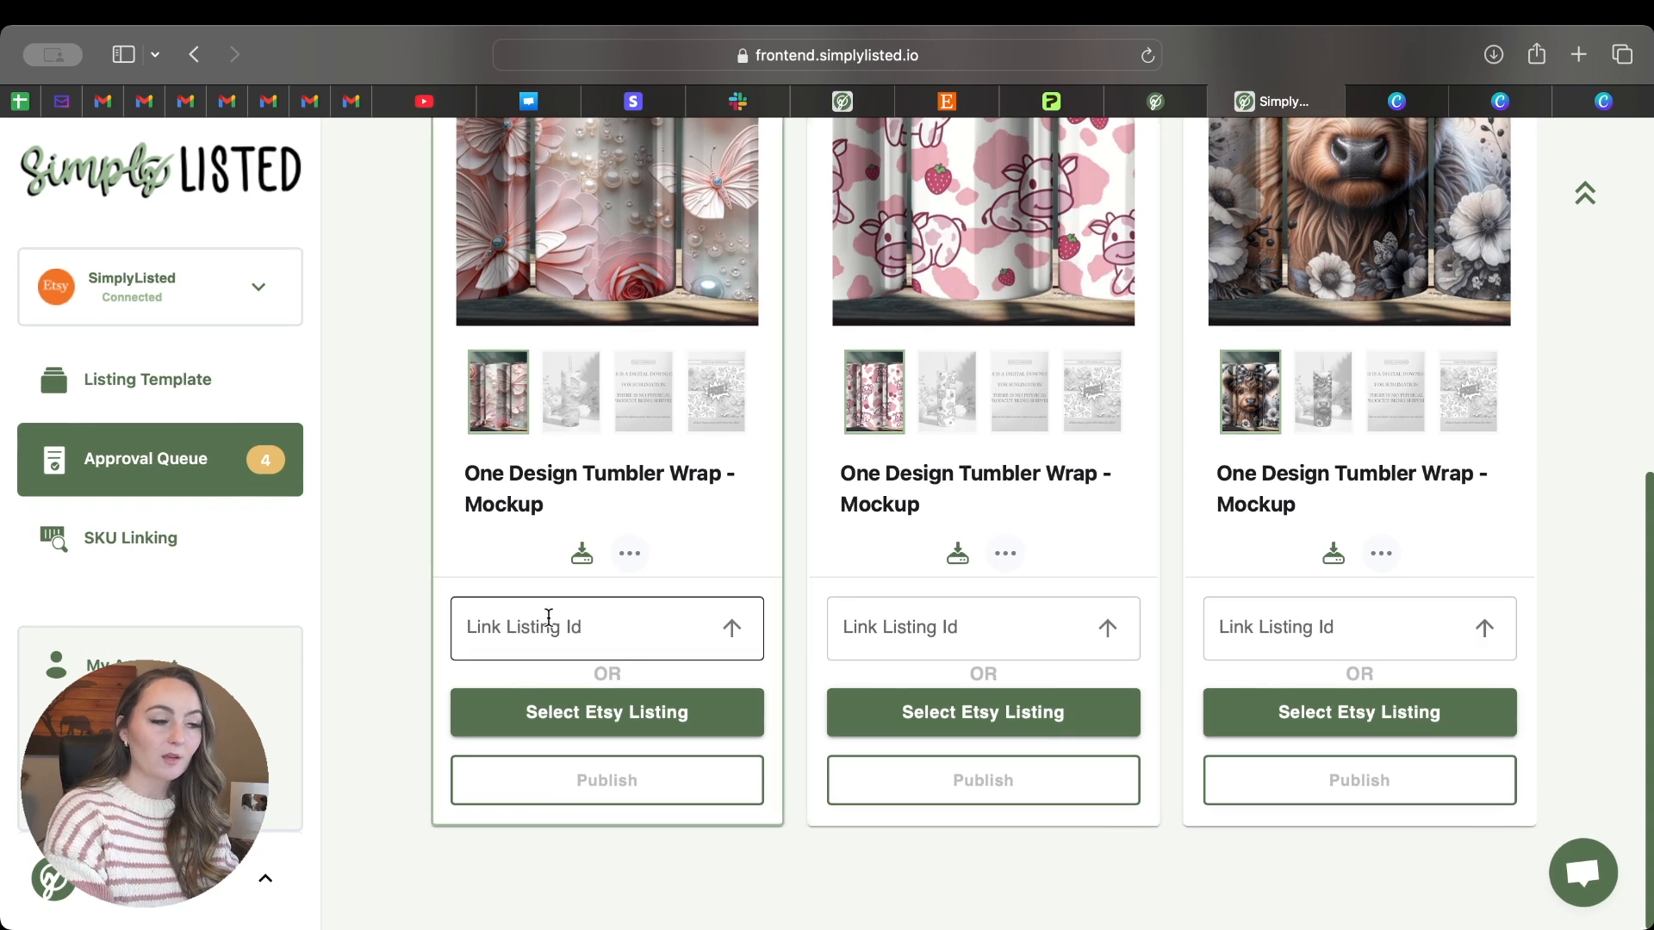
{"action": "left_click", "coordinate": [582, 722]}
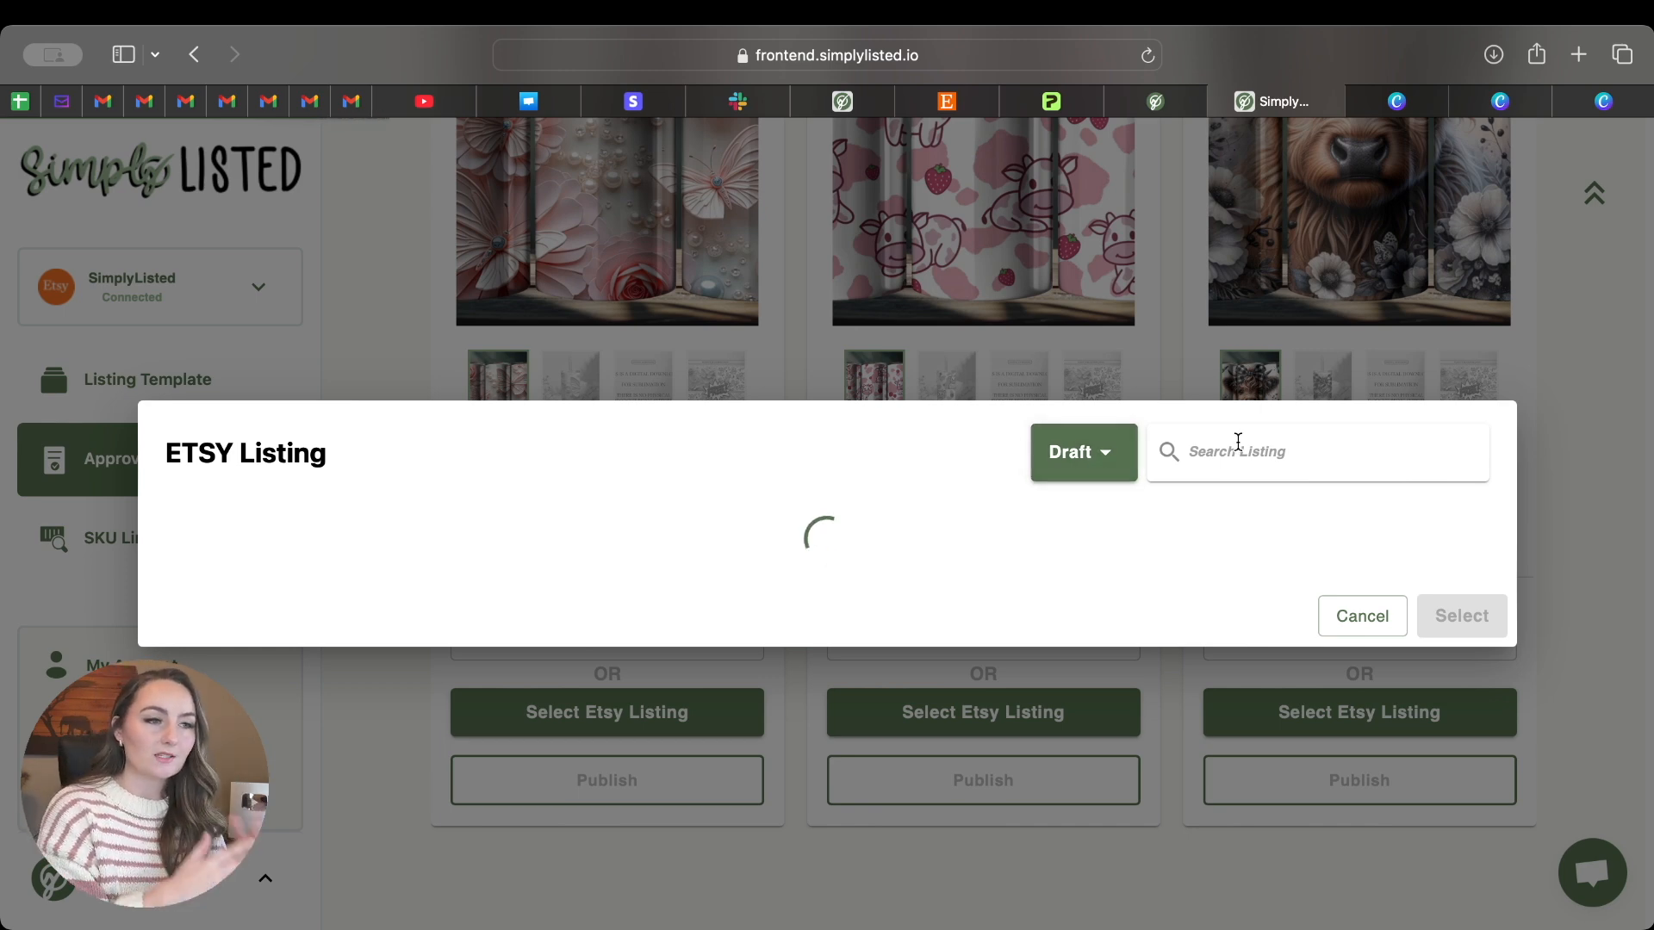
- Switch to Etsy, open the Cow Valentines Day Tumbler PNG Wrap draft and copy the listing ID from its web address
{"action": "left_click", "coordinate": [960, 104]}
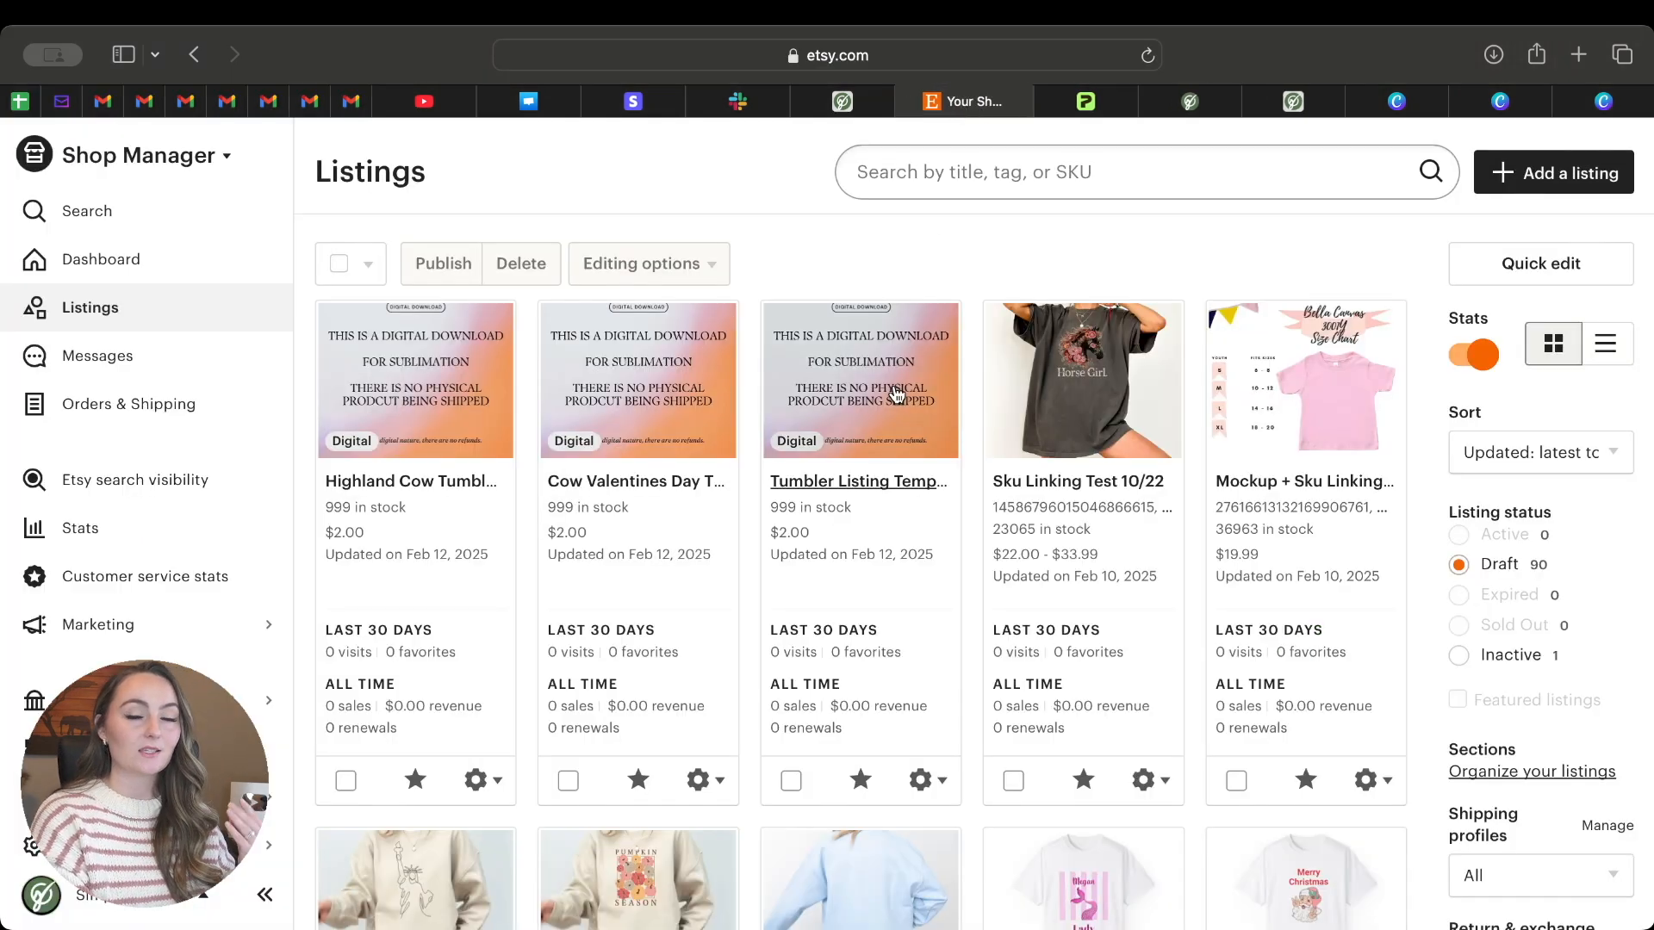
{"action": "left_click", "coordinate": [649, 392]}
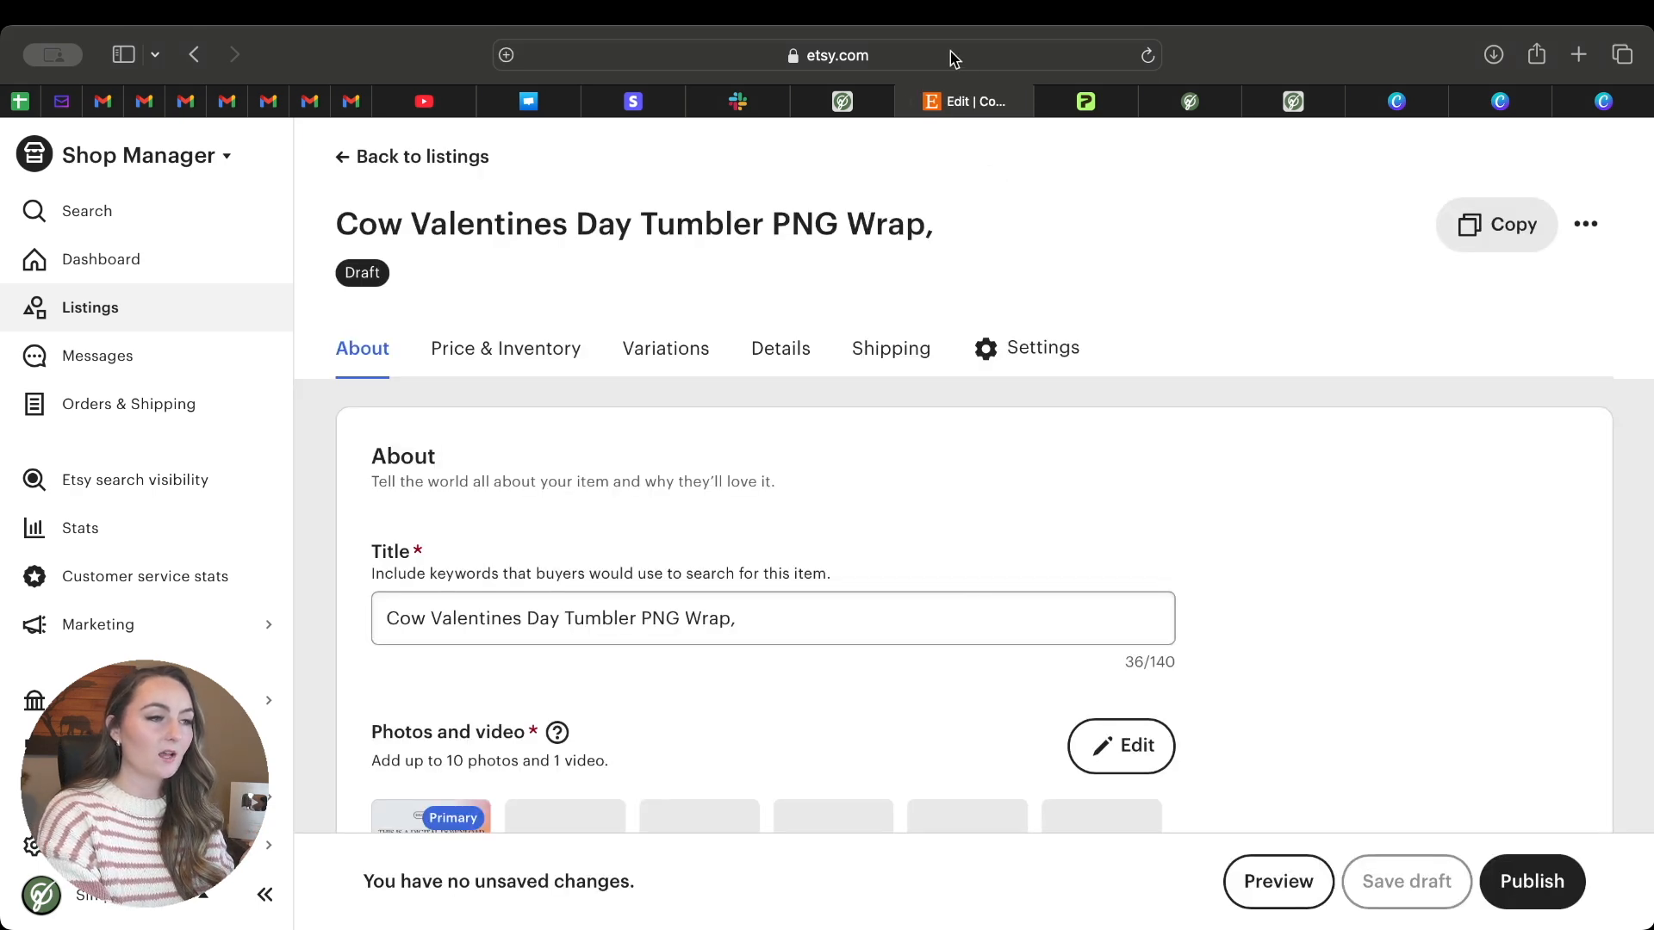
{"action": "left_click", "coordinate": [954, 57]}
{"action": "left_click", "coordinate": [991, 53]}
{"action": "left_click_drag", "start_coordinate": [1020, 51], "coordinate": [904, 45]}
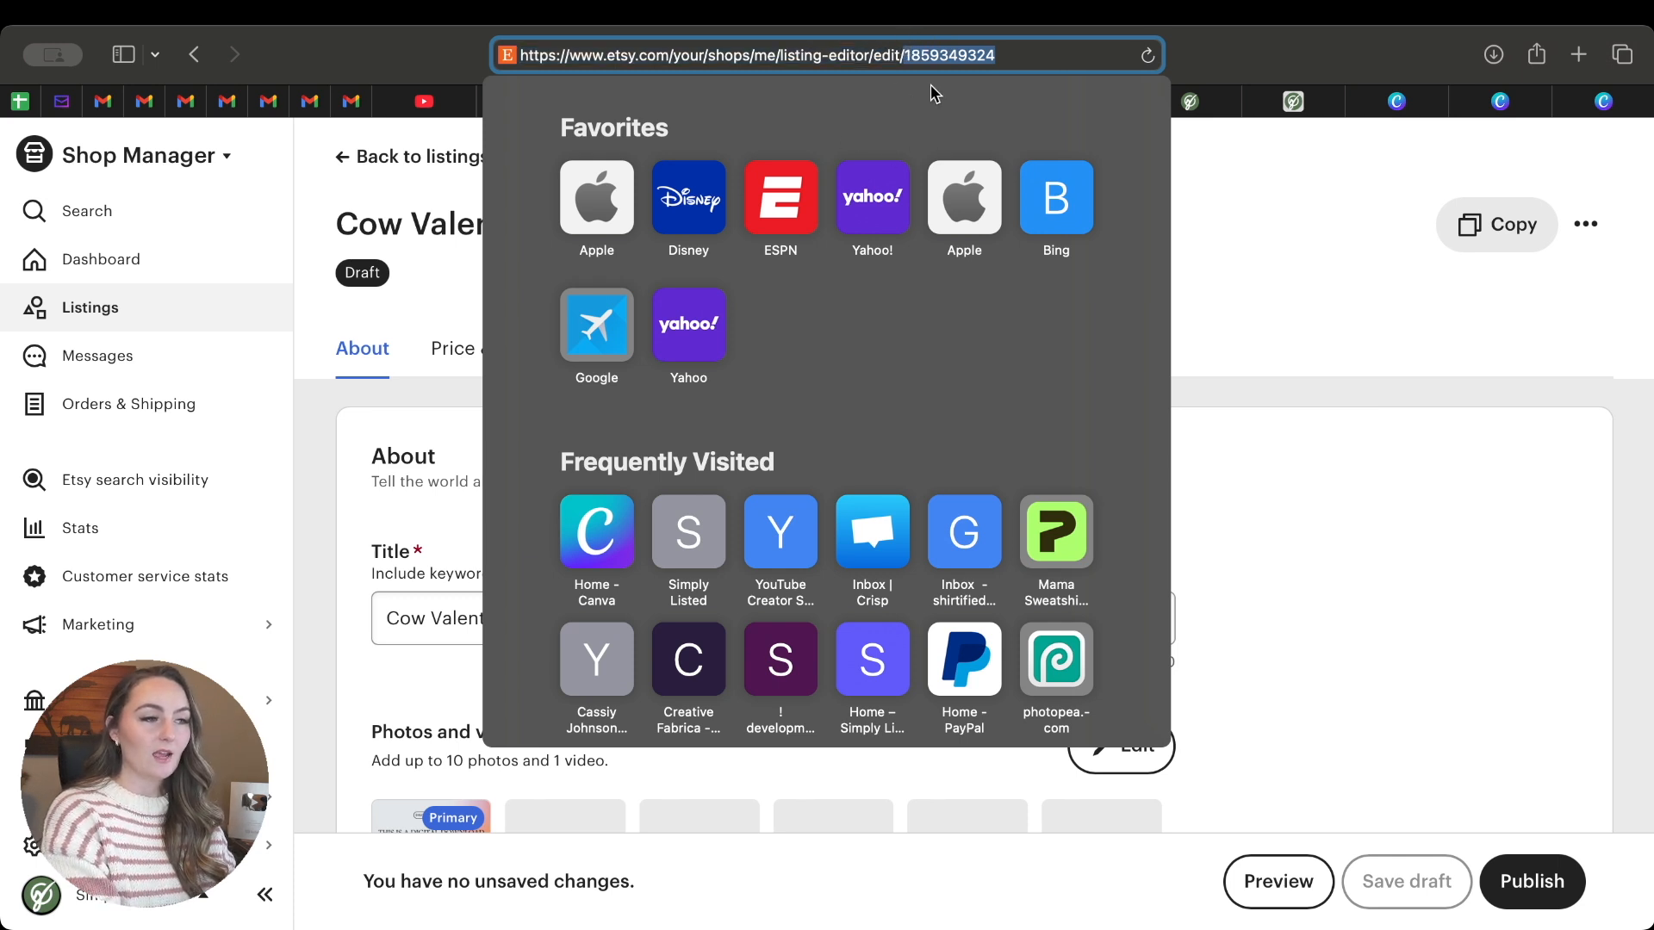
- Back in Simply Listed, link the butterfly mockup to the "Butterfly Tumbler Wrap PNG" draft listing
{"action": "left_click", "coordinate": [1301, 102]}
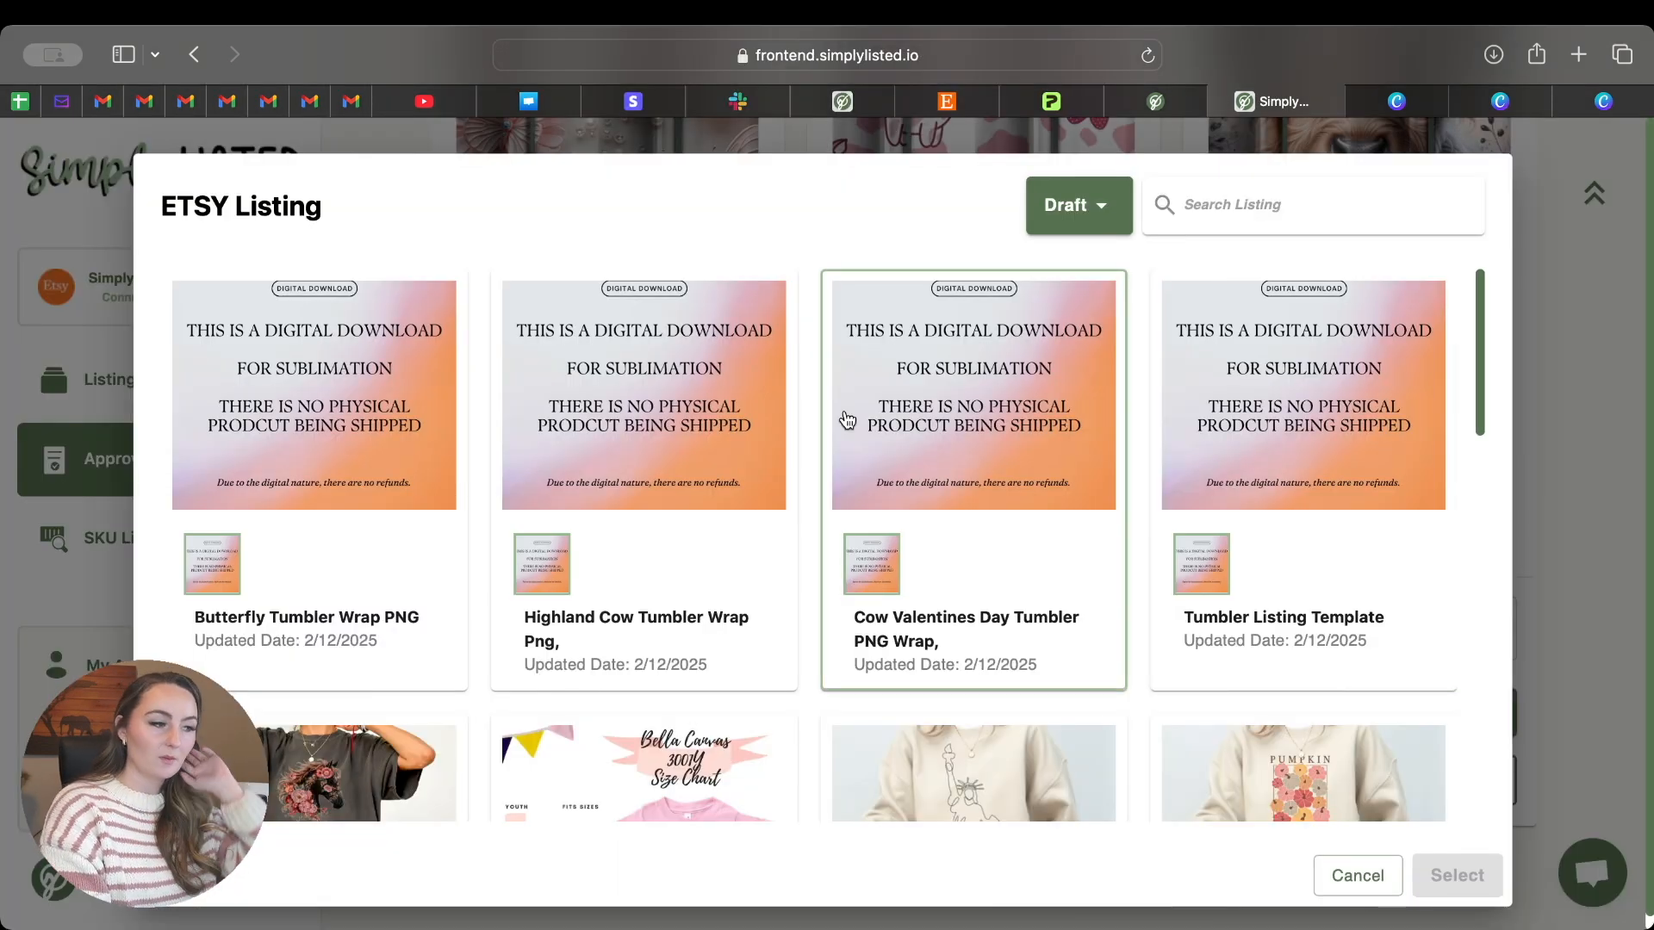
{"action": "left_click", "coordinate": [360, 441]}
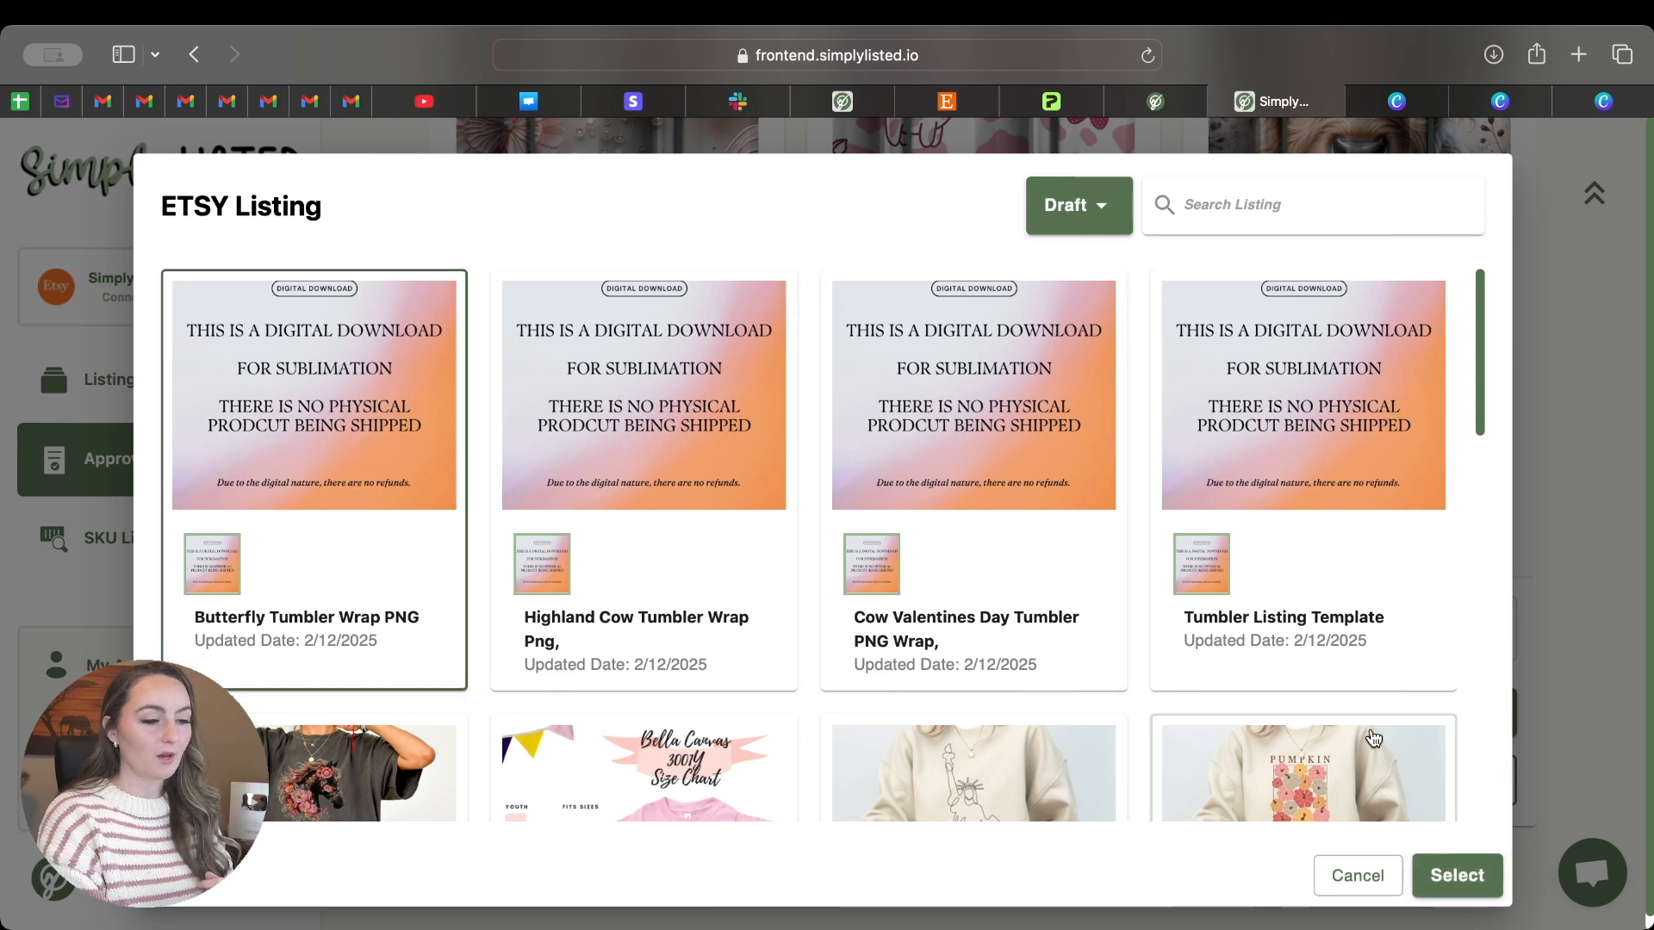
{"action": "left_click", "coordinate": [1455, 875]}
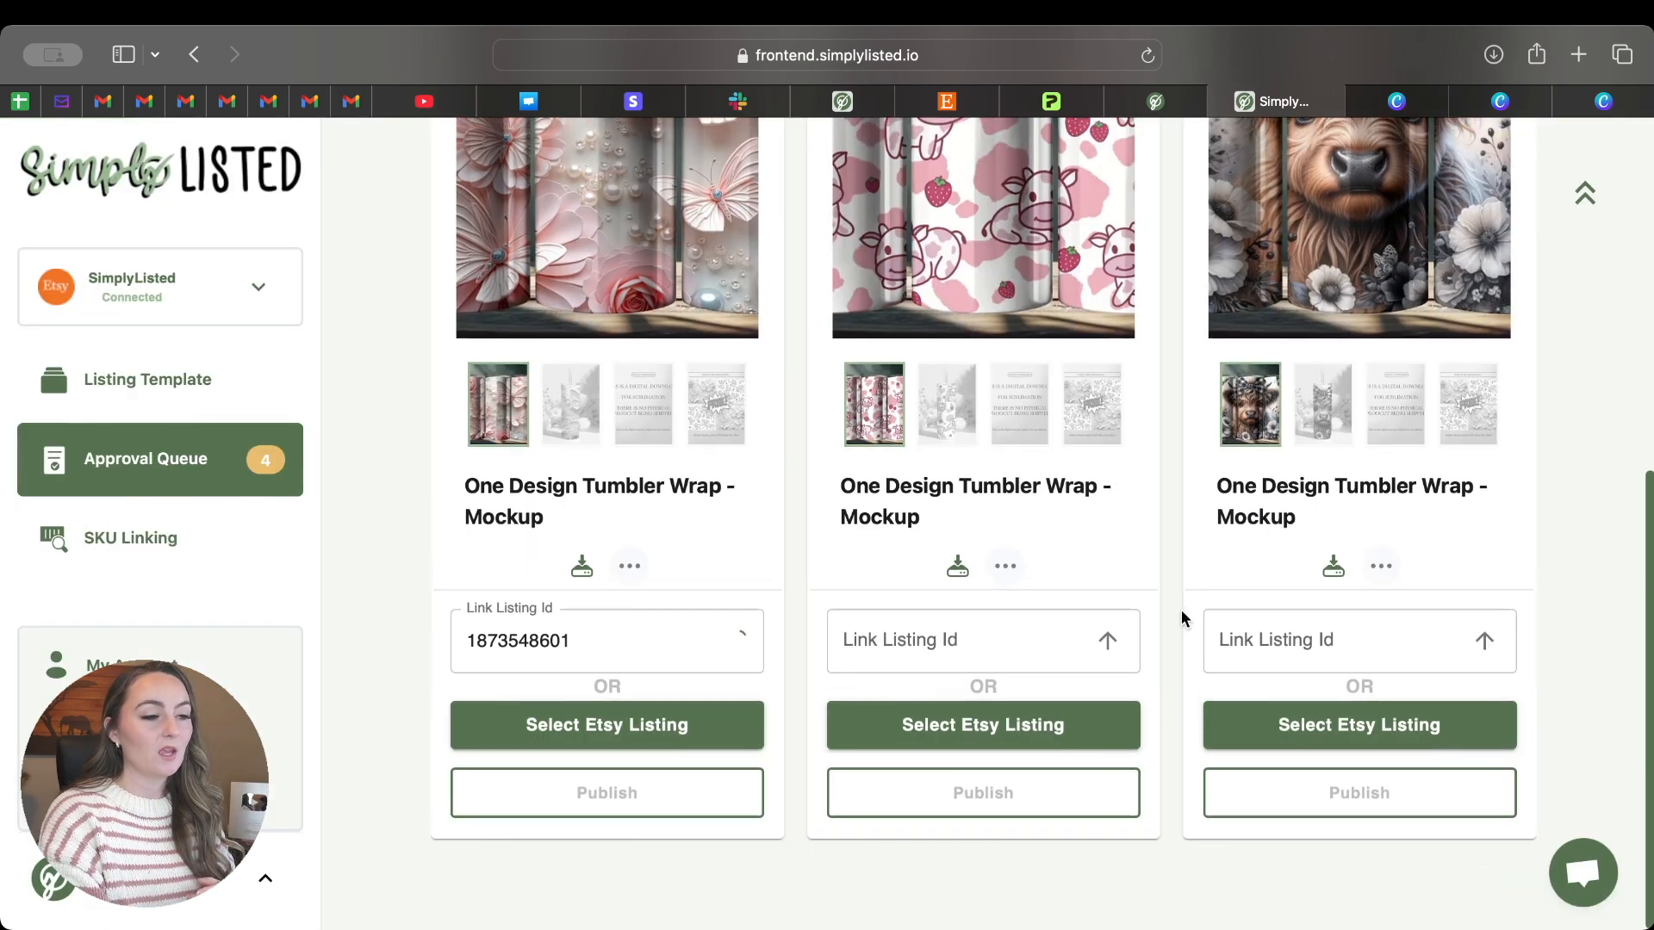
{"action": "scroll", "coordinate": [1358, 558], "scroll_direction": "up", "scroll_amount": 3}
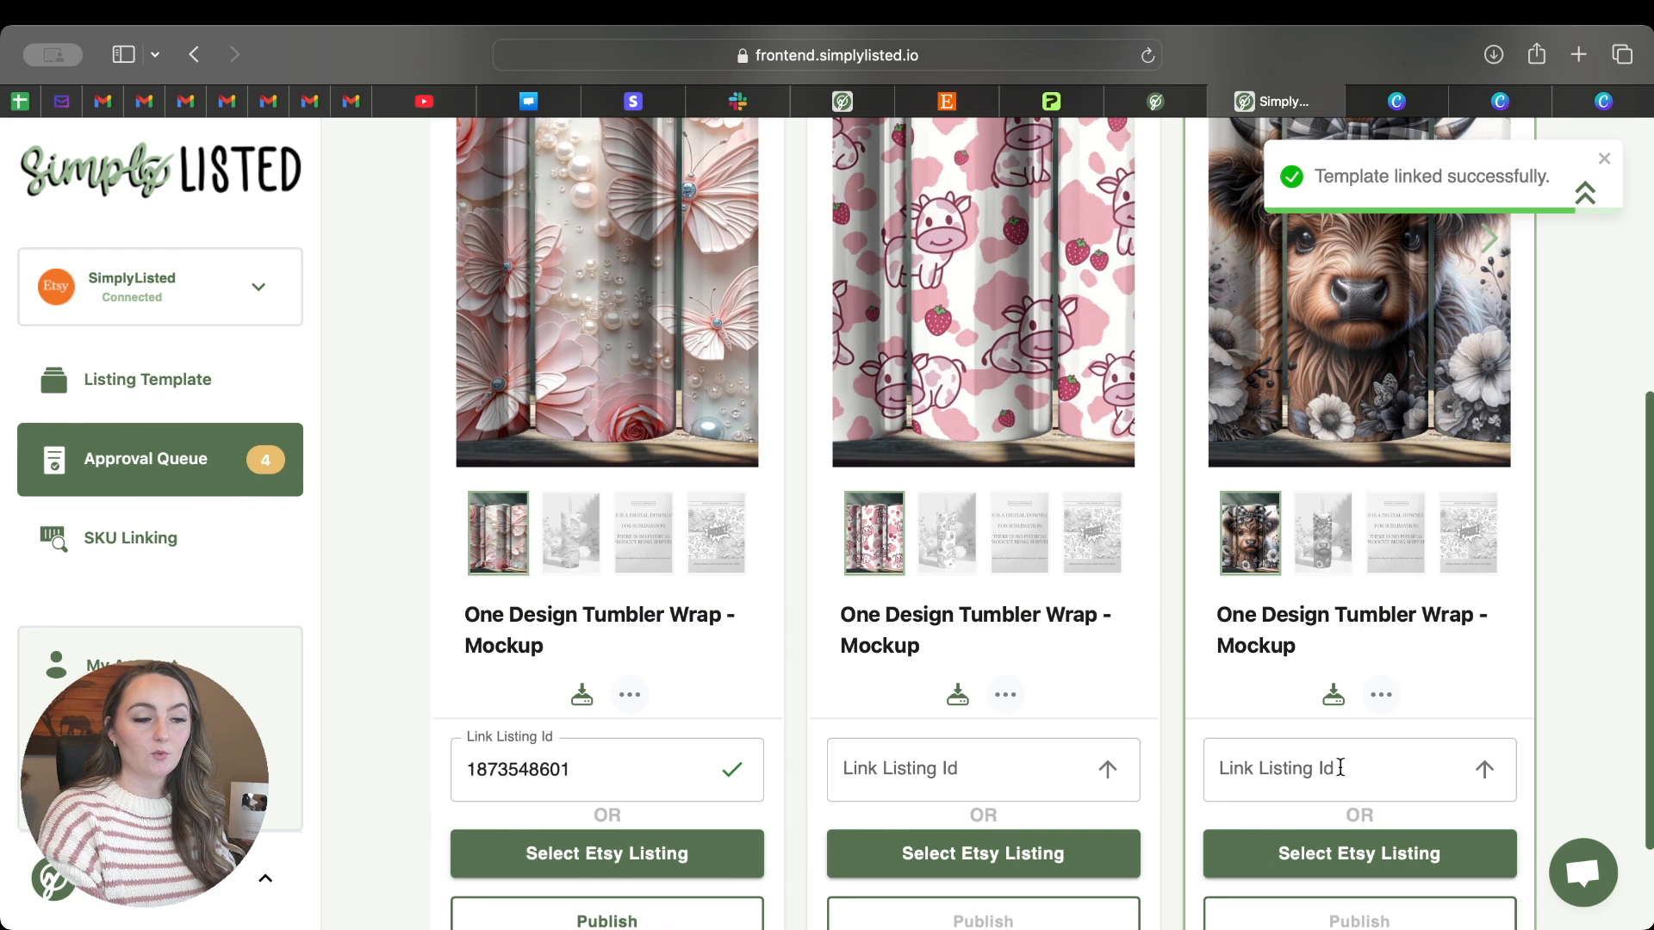
{"action": "left_click", "coordinate": [1322, 766]}
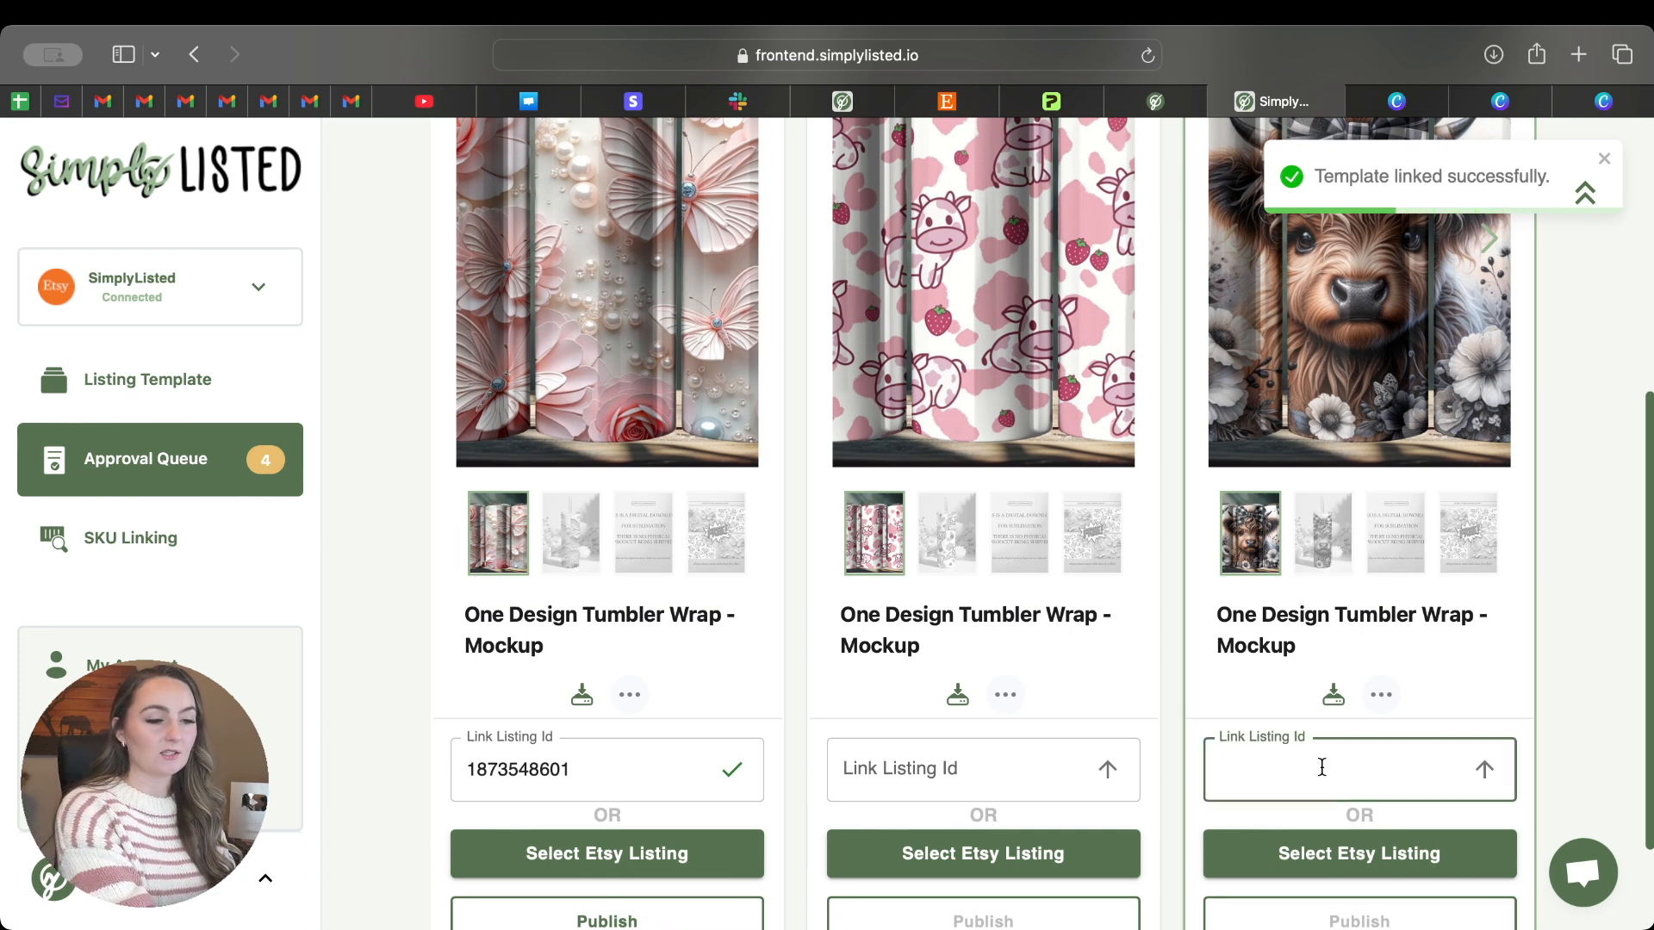
{"action": "key", "text": "ctrl+v"}
{"action": "left_click", "coordinate": [1484, 769]}
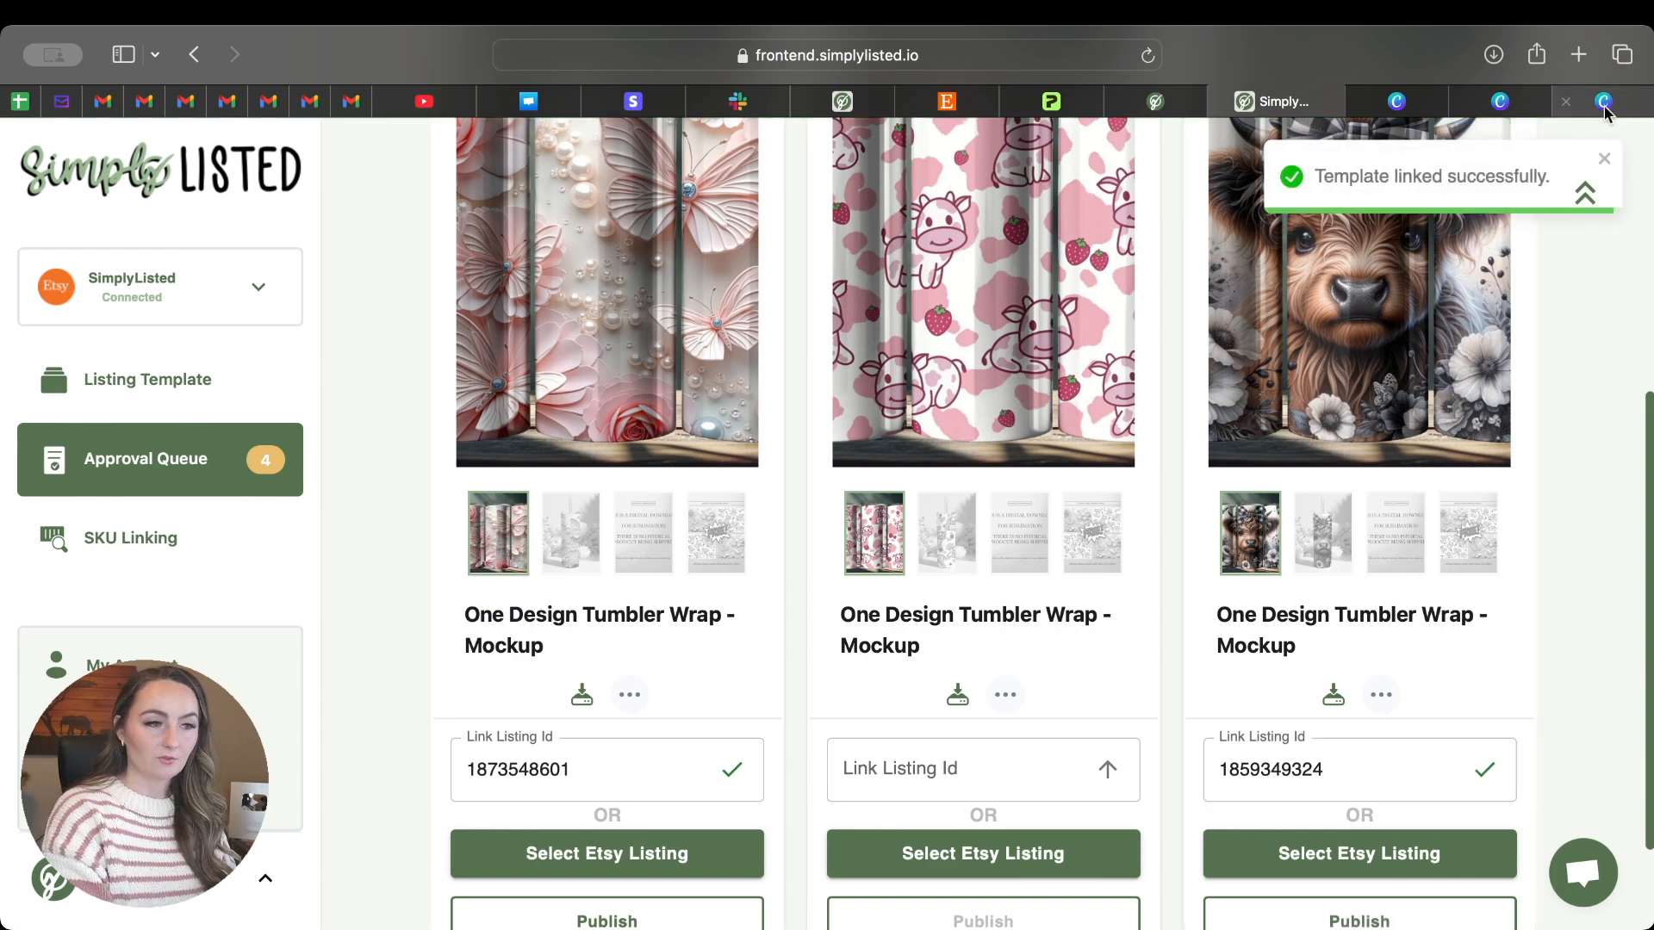
- Switch to Etsy, open the Highland Cow Tumbler Wrap Png draft and copy the listing ID from its web address
{"action": "left_click", "coordinate": [952, 101]}
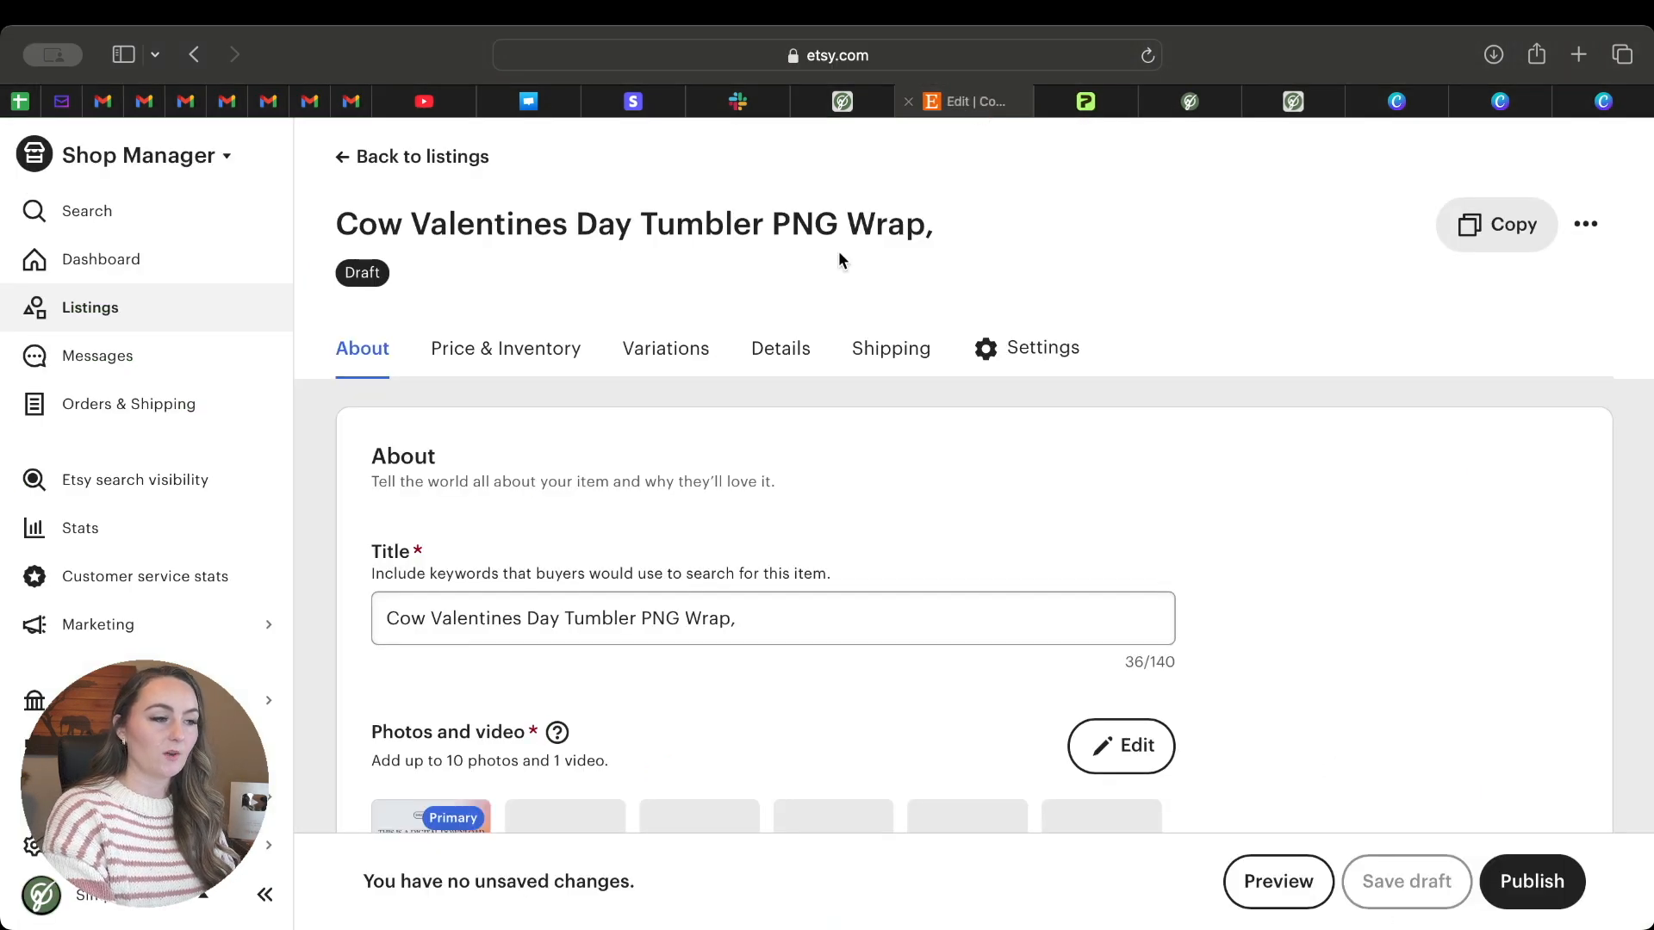
{"action": "left_click", "coordinate": [194, 54]}
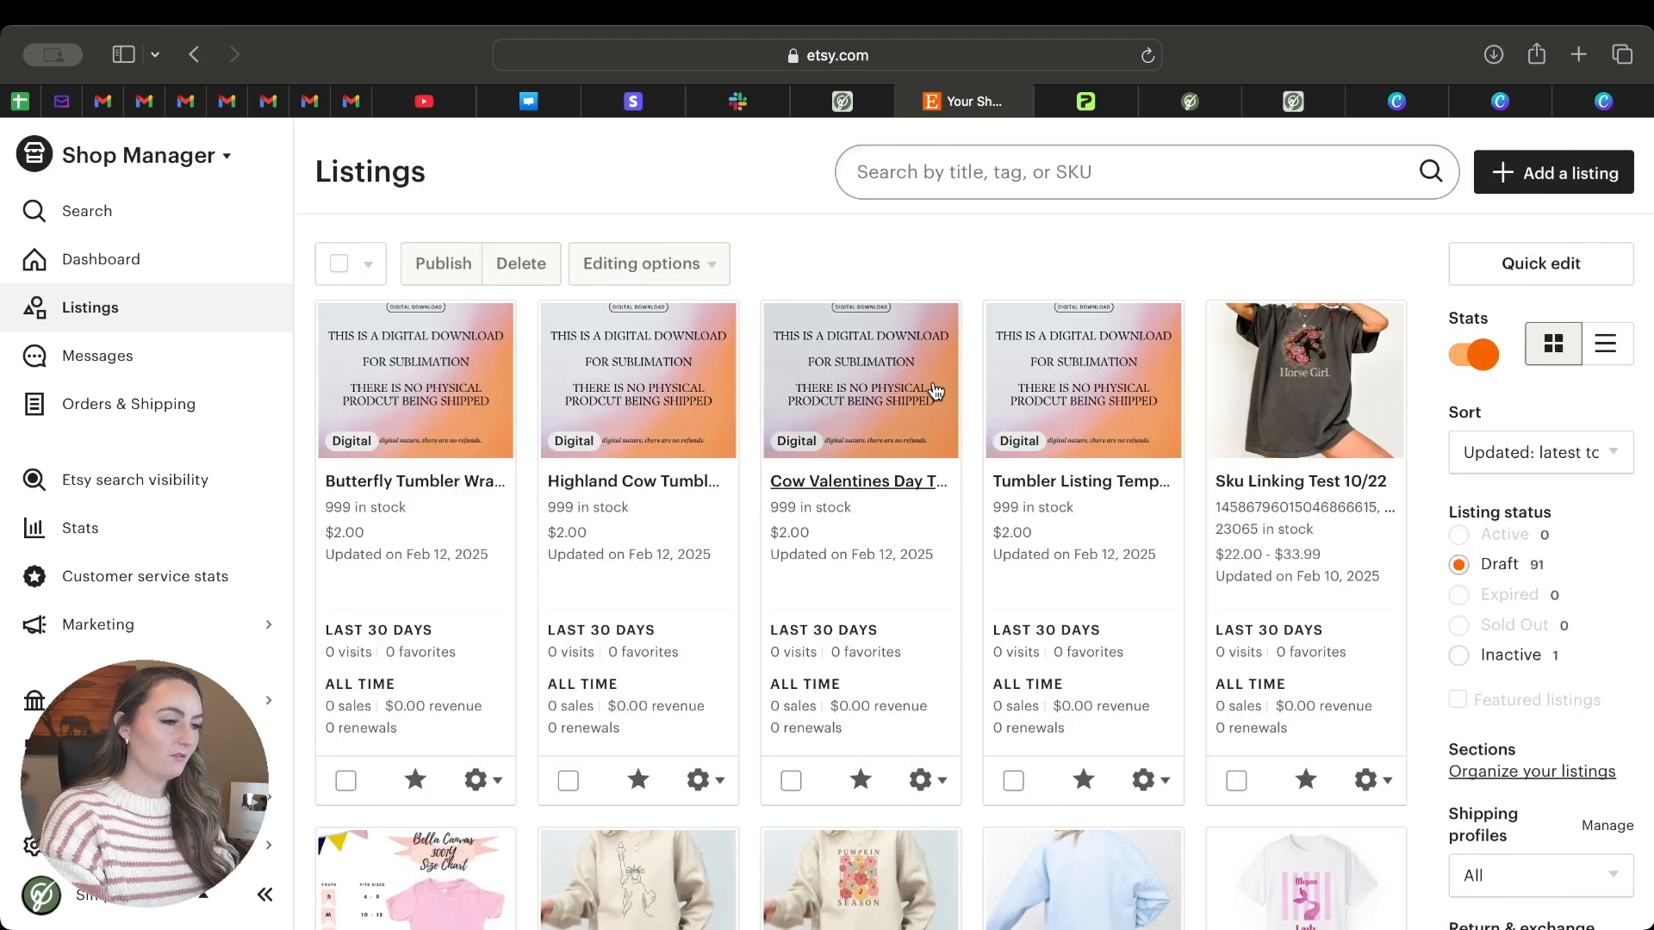
{"action": "left_click", "coordinate": [689, 379]}
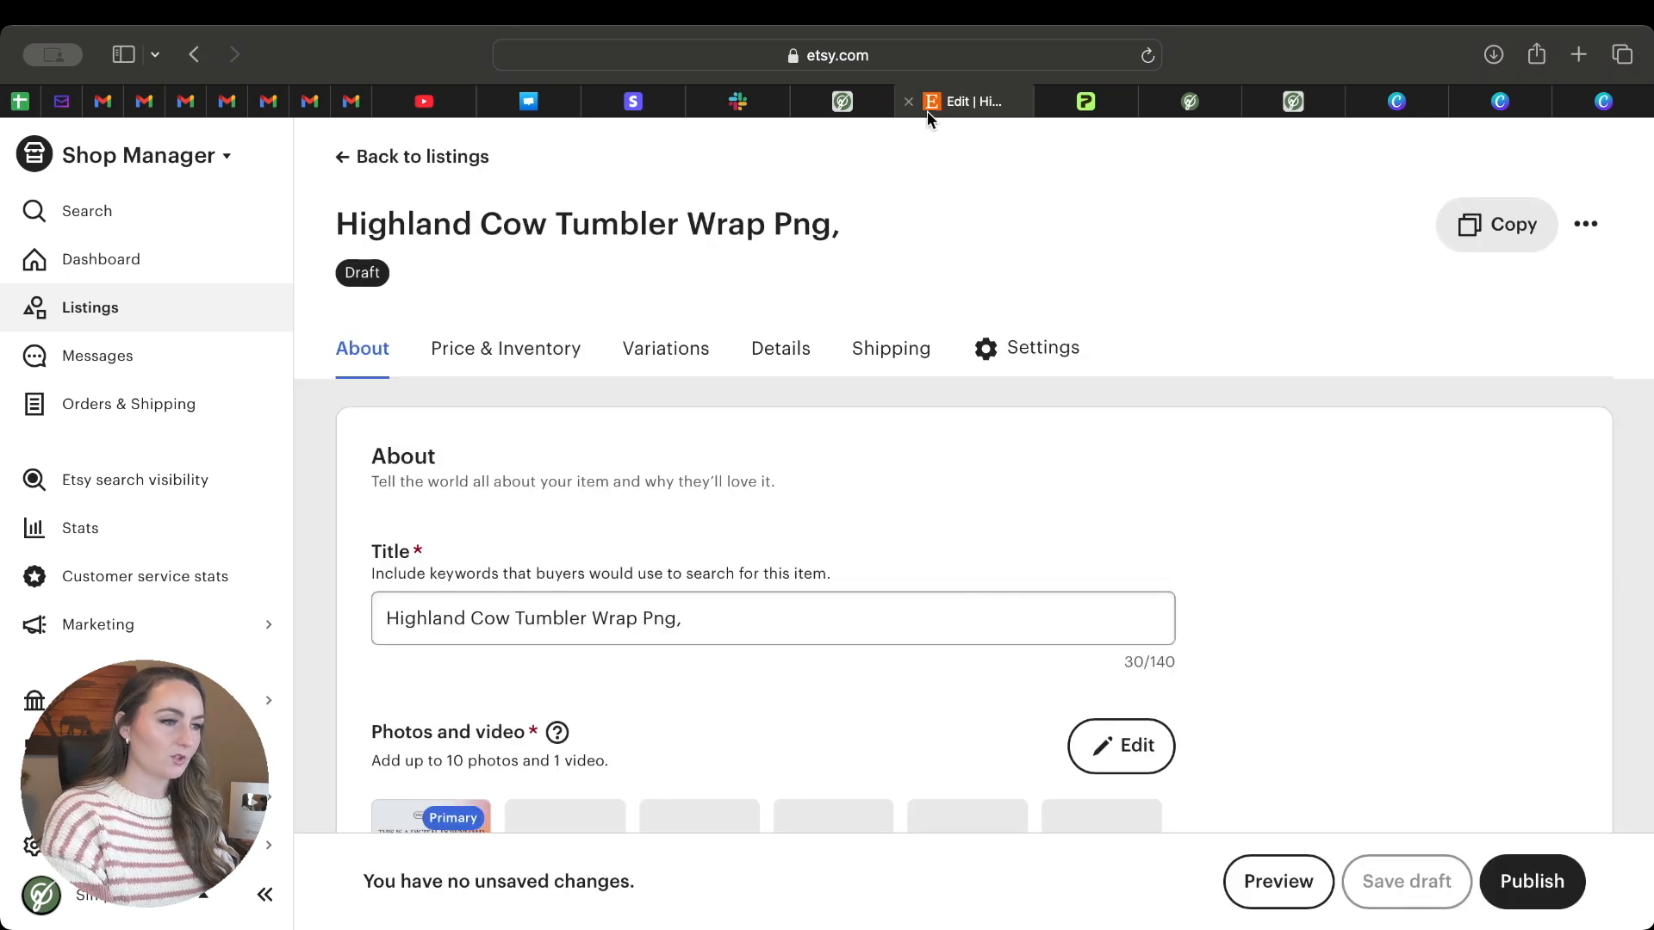
{"action": "left_click", "coordinate": [890, 64]}
{"action": "left_click_drag", "start_coordinate": [1029, 51], "coordinate": [911, 49]}
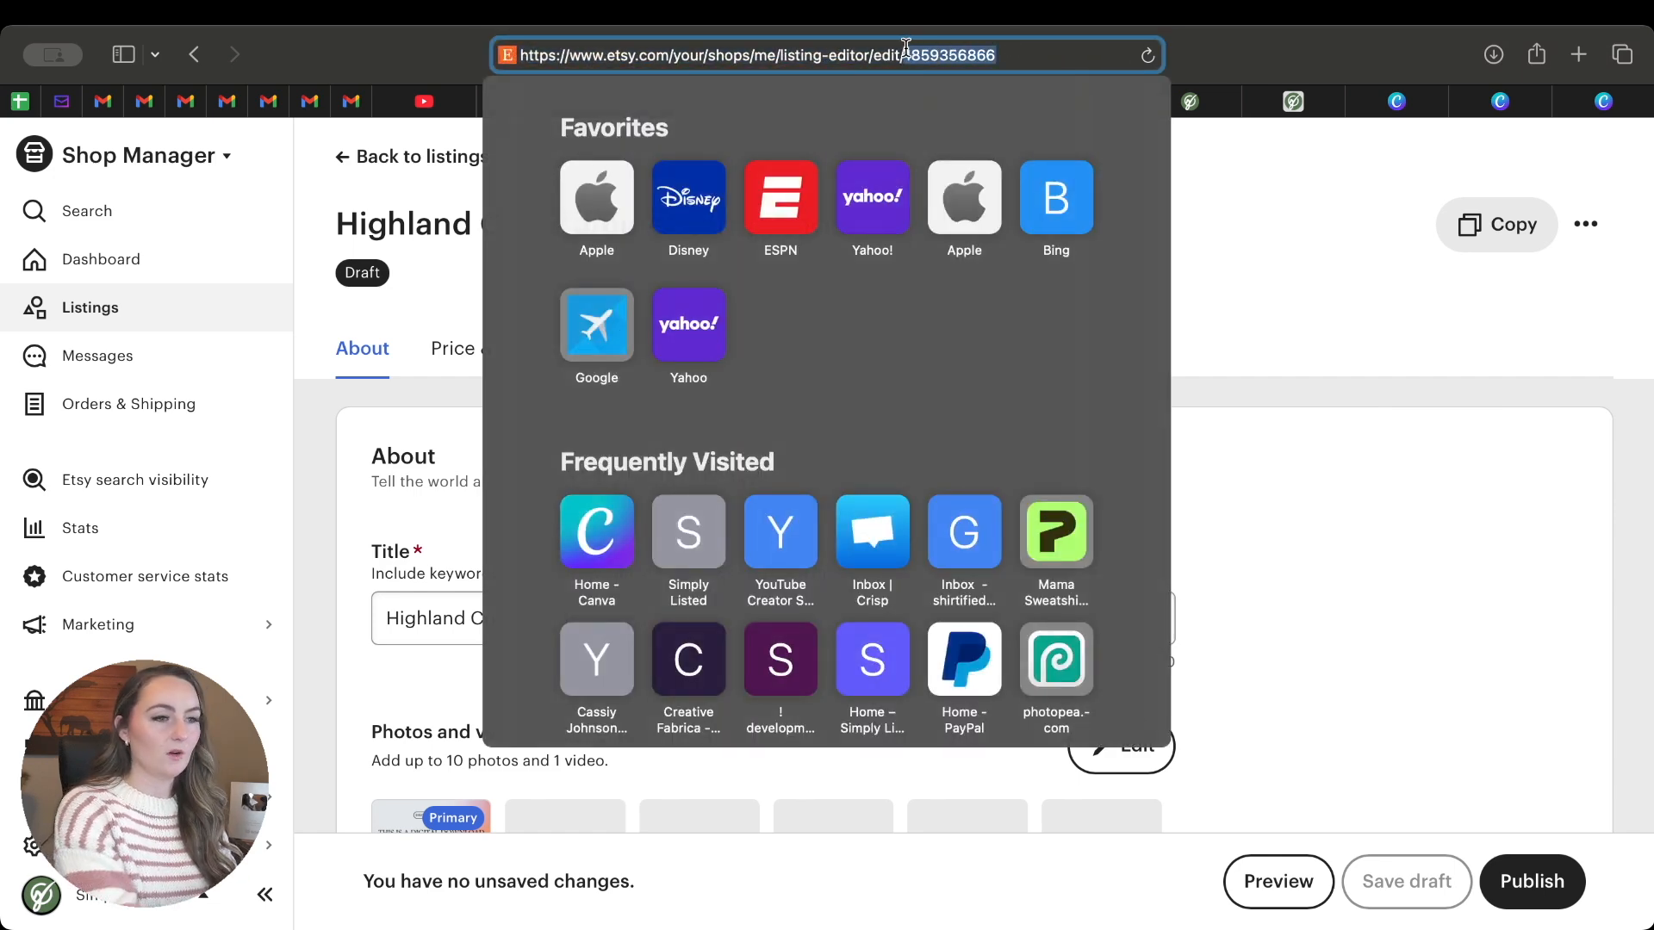
{"action": "left_click", "coordinate": [1288, 101]}
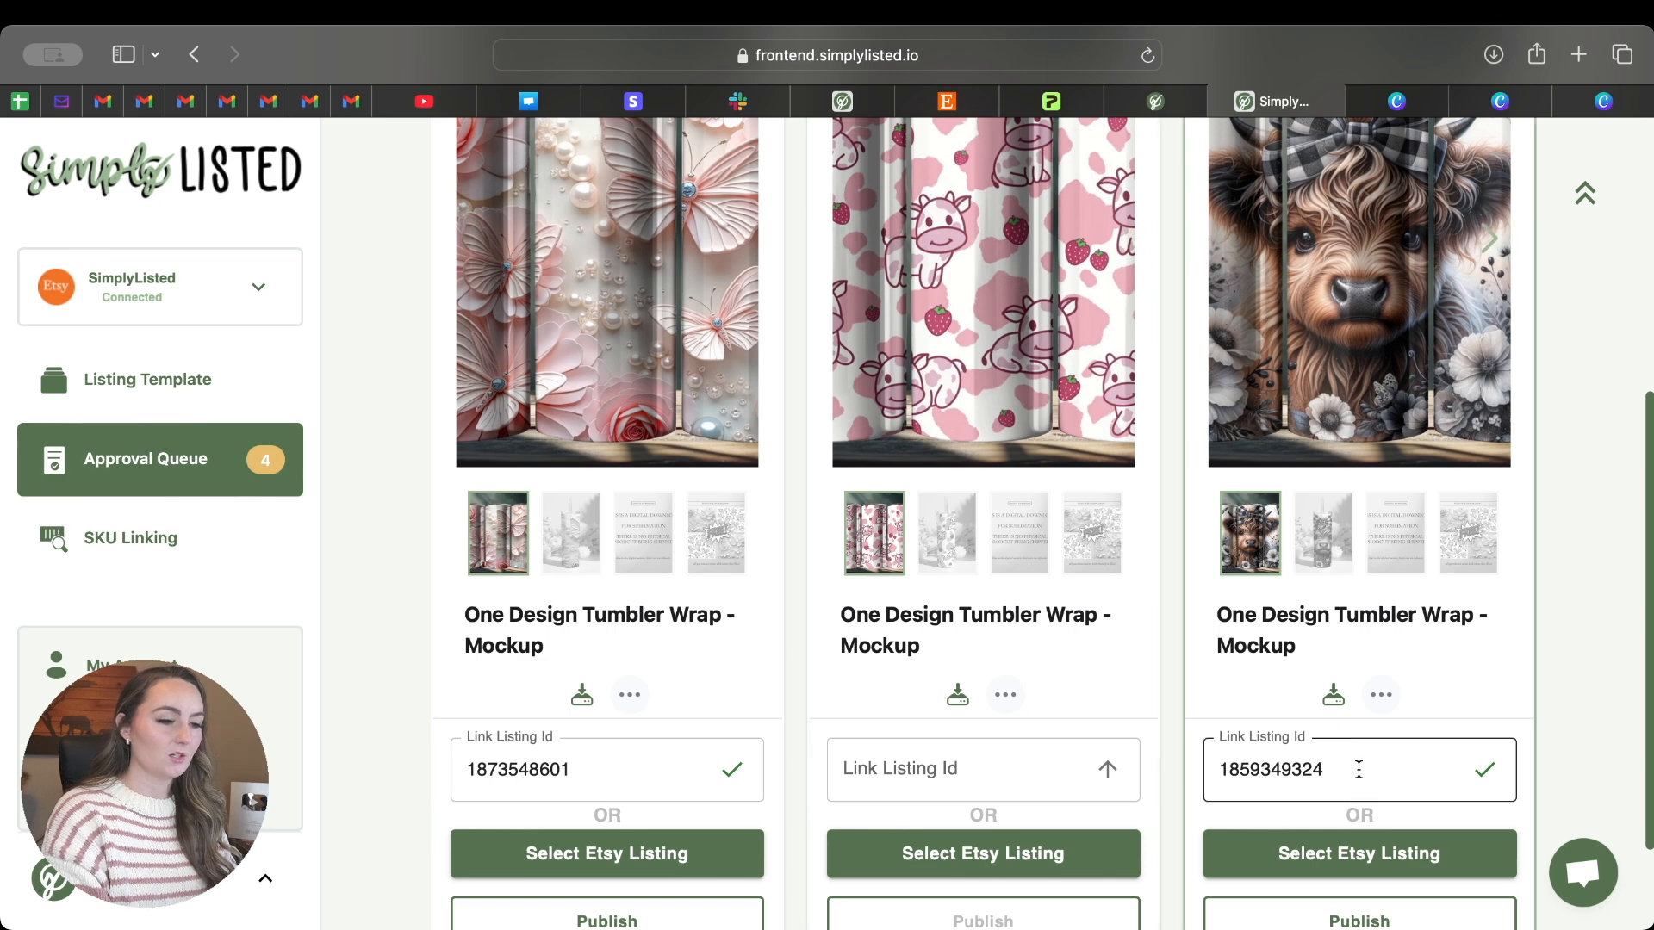
{"action": "left_click_drag", "start_coordinate": [1358, 769], "coordinate": [1210, 766]}
{"action": "key", "text": "super+v"}
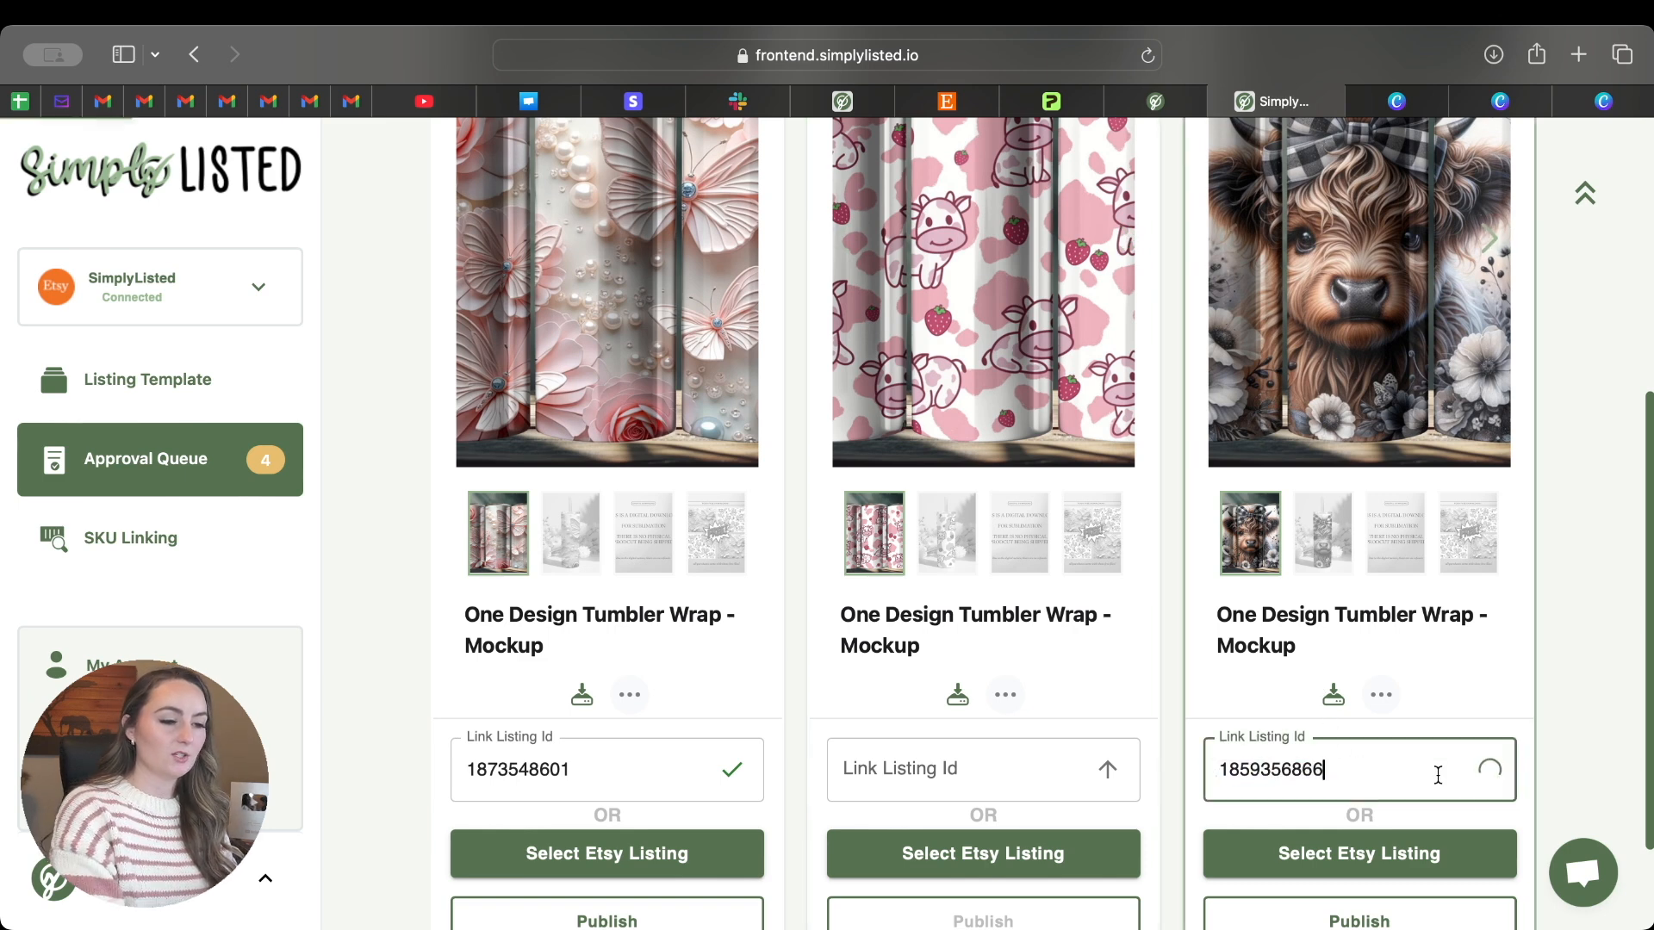
- Return to Etsy, reopen the Cow Valentines Day Tumbler PNG Wrap draft and copy its listing ID from the web address
{"action": "left_click", "coordinate": [946, 101]}
{"action": "left_click", "coordinate": [194, 54]}
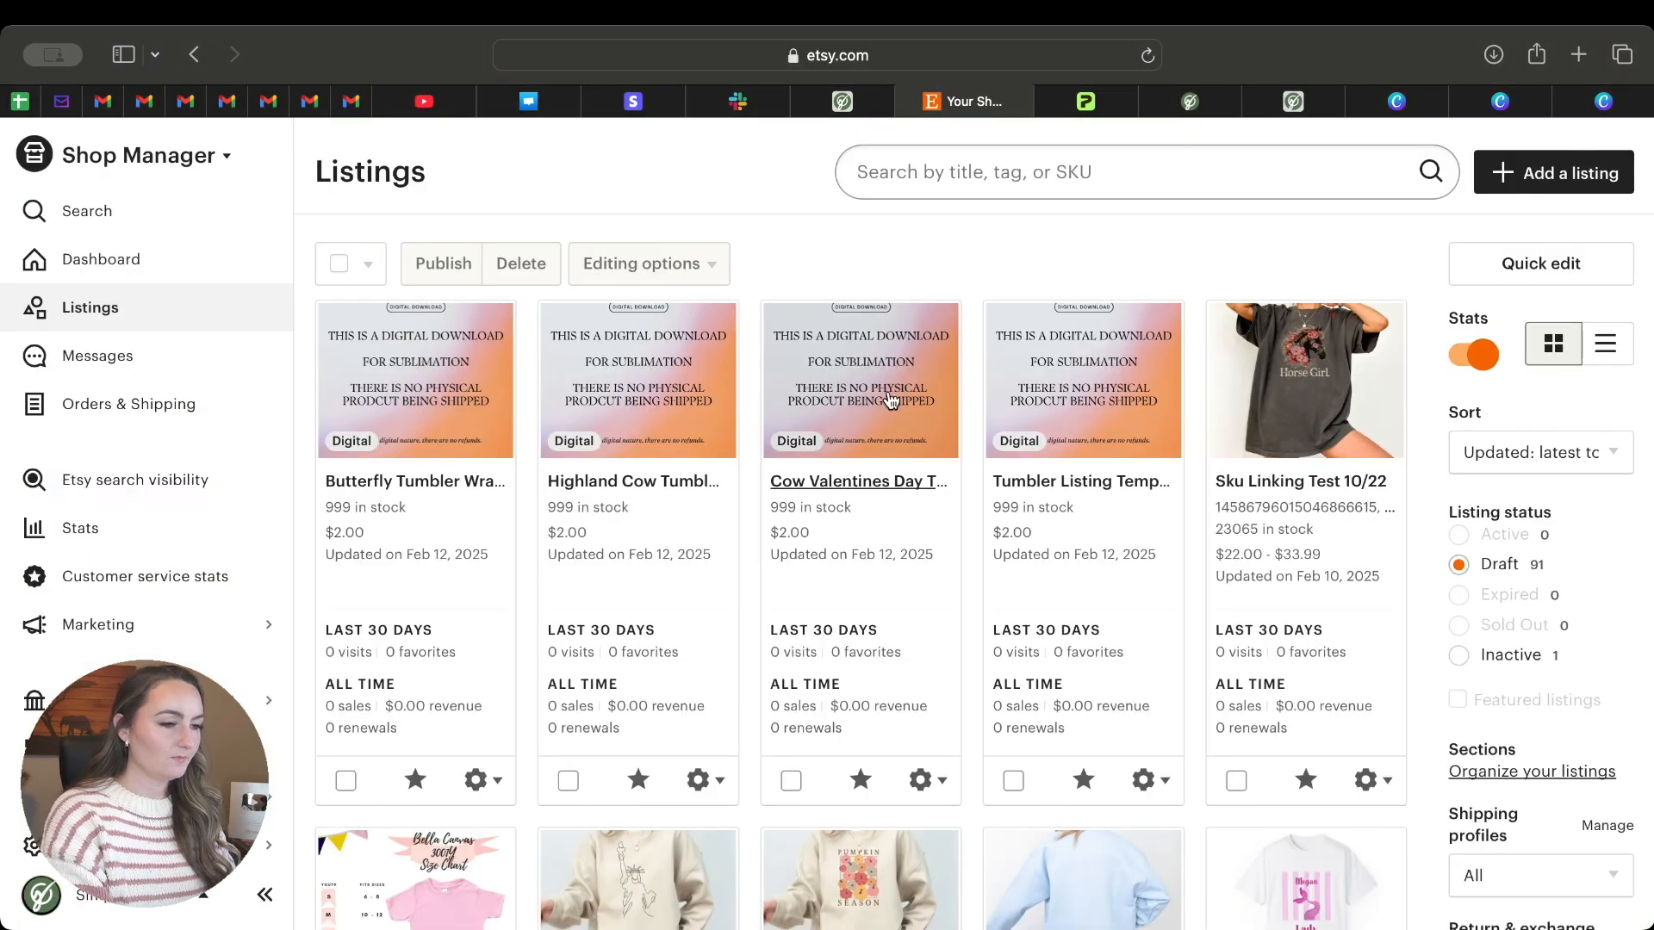
{"action": "left_click", "coordinate": [861, 400]}
{"action": "left_click", "coordinate": [1042, 49]}
{"action": "left_click_drag", "start_coordinate": [1042, 49], "coordinate": [906, 47]}
{"action": "key", "text": "super+c"}
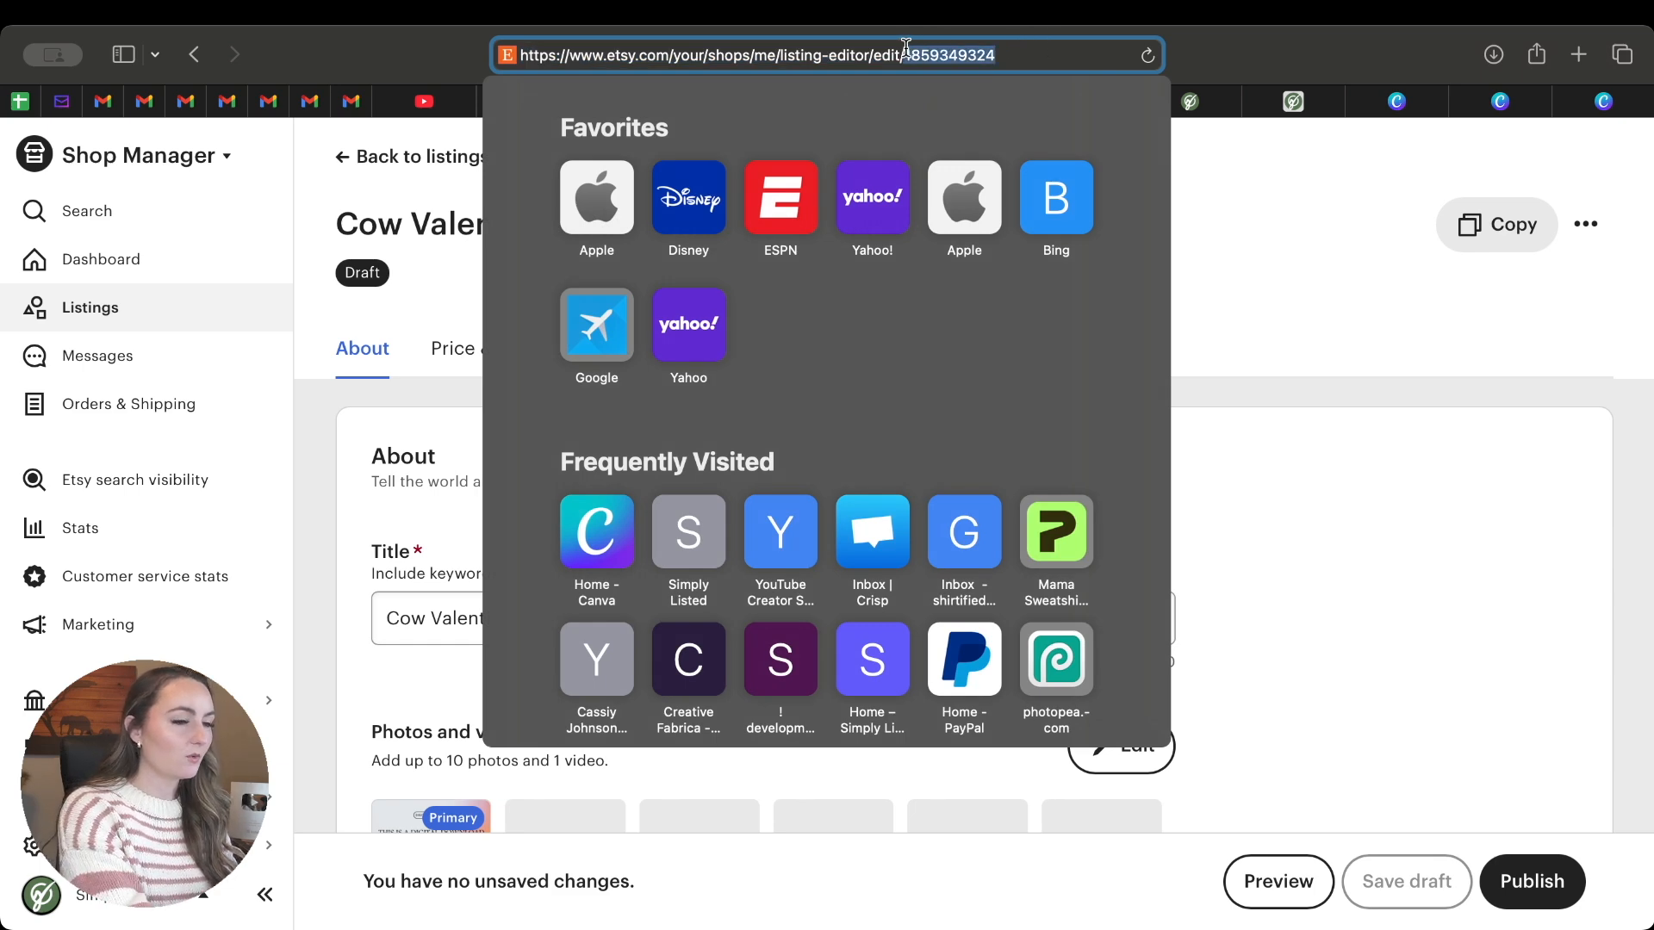
{"action": "left_click", "coordinate": [1291, 101]}
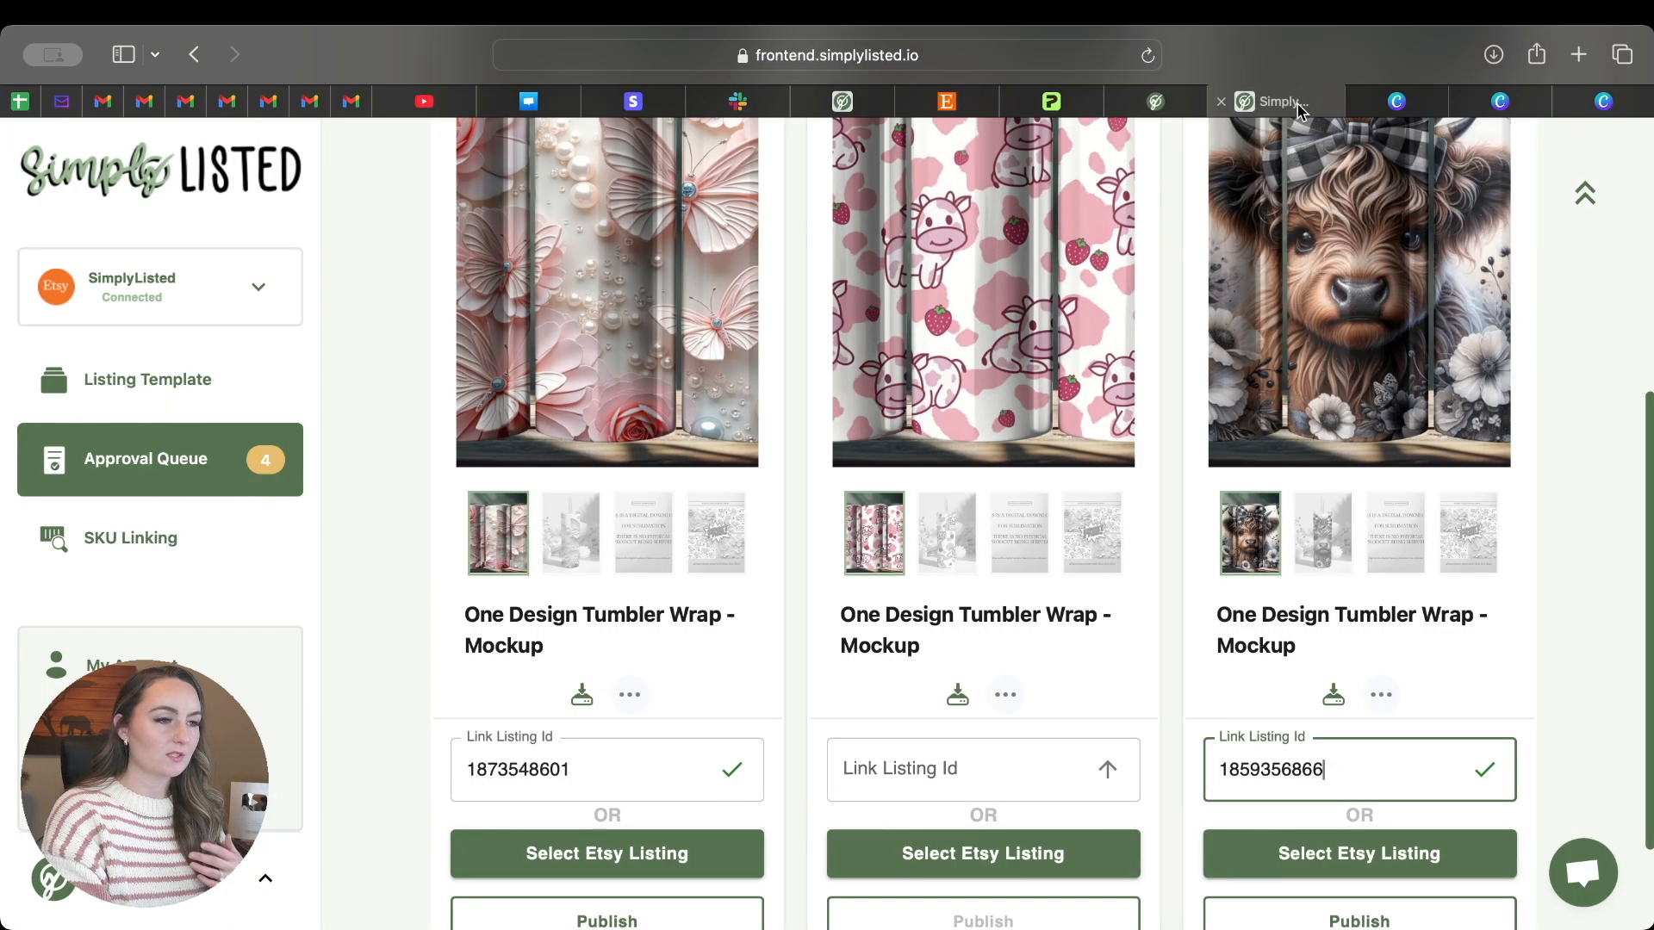
{"action": "left_click", "coordinate": [931, 760]}
{"action": "key", "text": "super+v"}
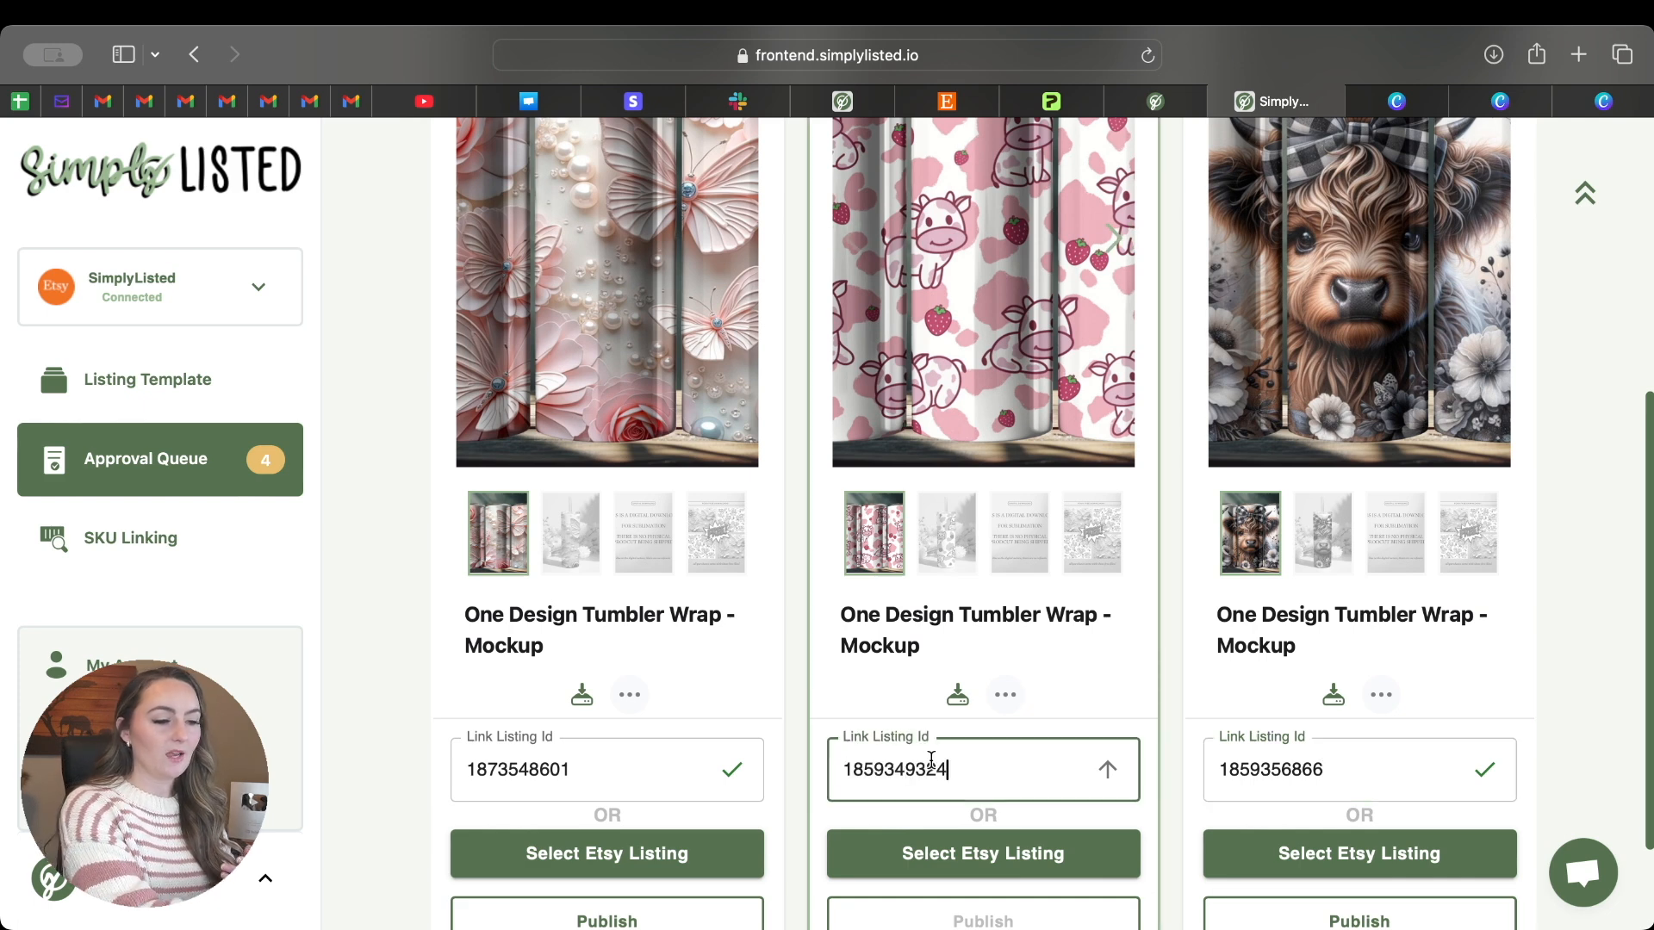
{"action": "left_click", "coordinate": [1107, 769]}
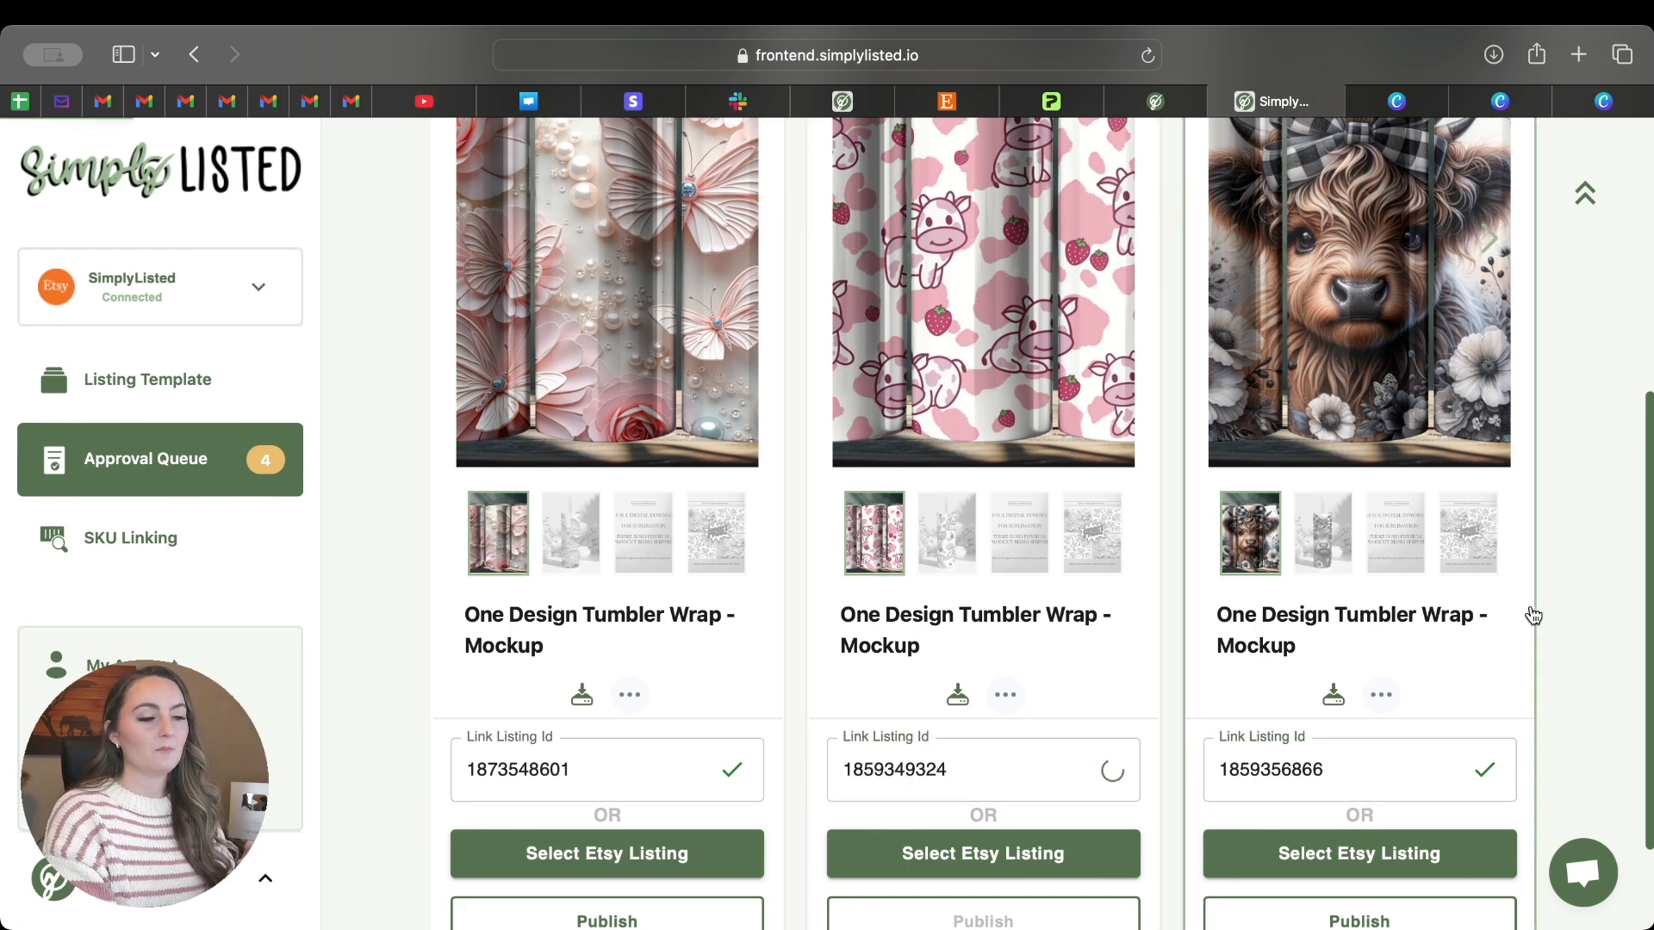
- Select all custom mockups in the Approval Queue and publish them to their linked Etsy listings
{"action": "scroll", "coordinate": [1532, 614], "scroll_direction": "down", "scroll_amount": 2}
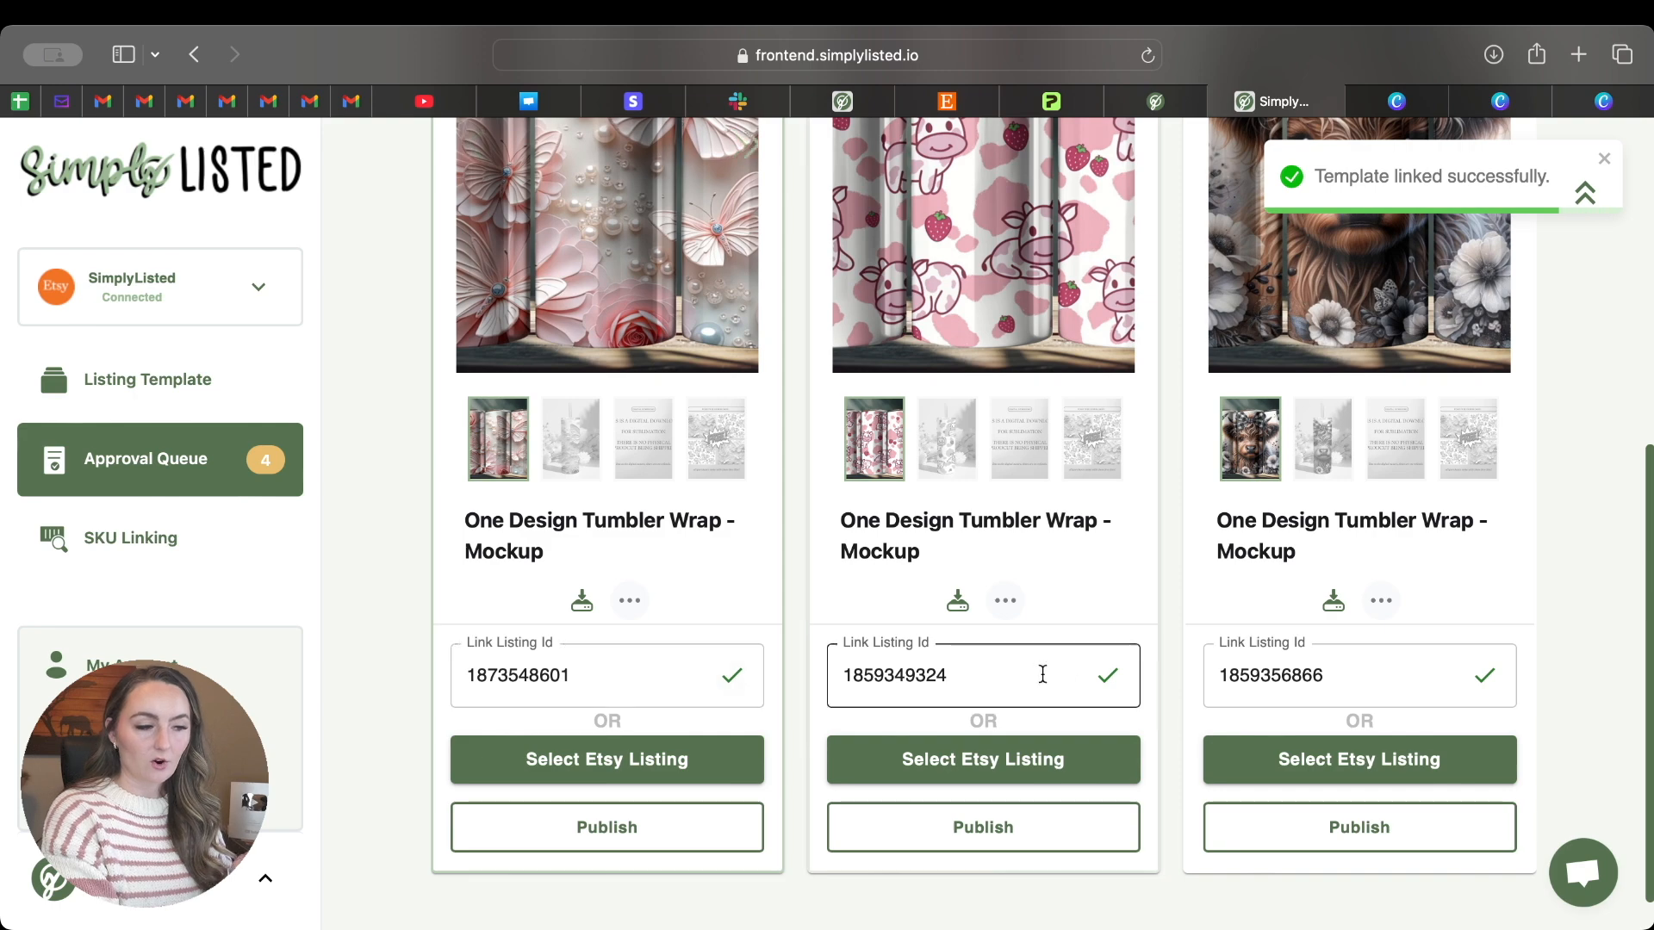
{"action": "scroll", "coordinate": [1515, 493], "scroll_direction": "up", "scroll_amount": 10}
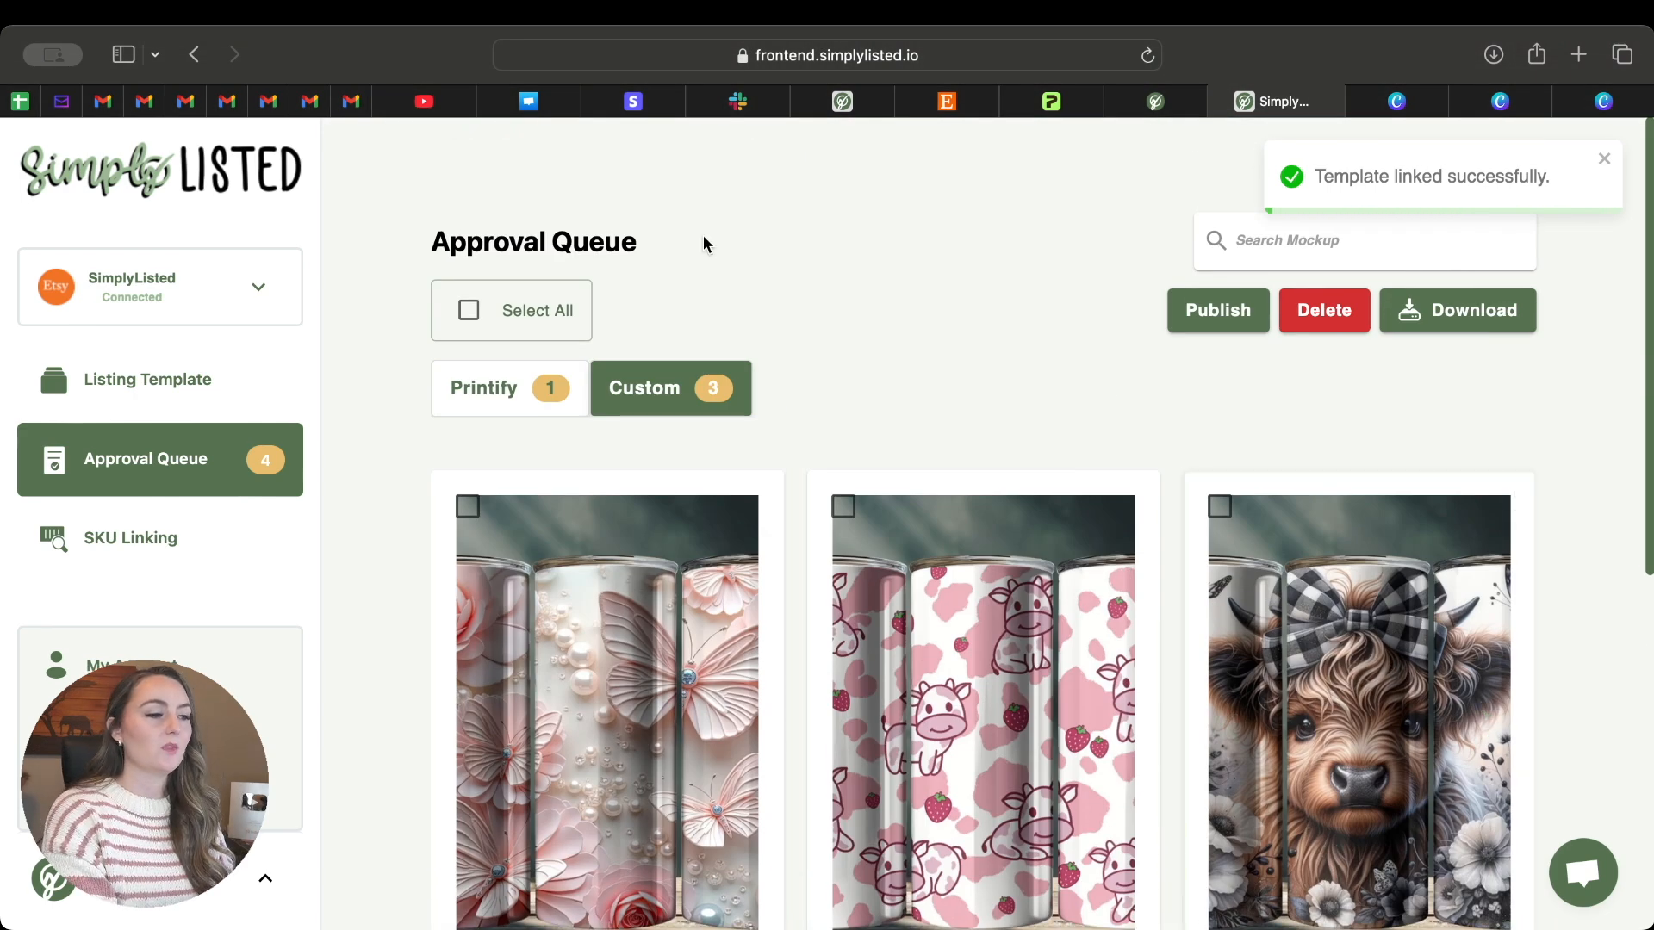
{"action": "left_click", "coordinate": [468, 310]}
{"action": "left_click", "coordinate": [1214, 312]}
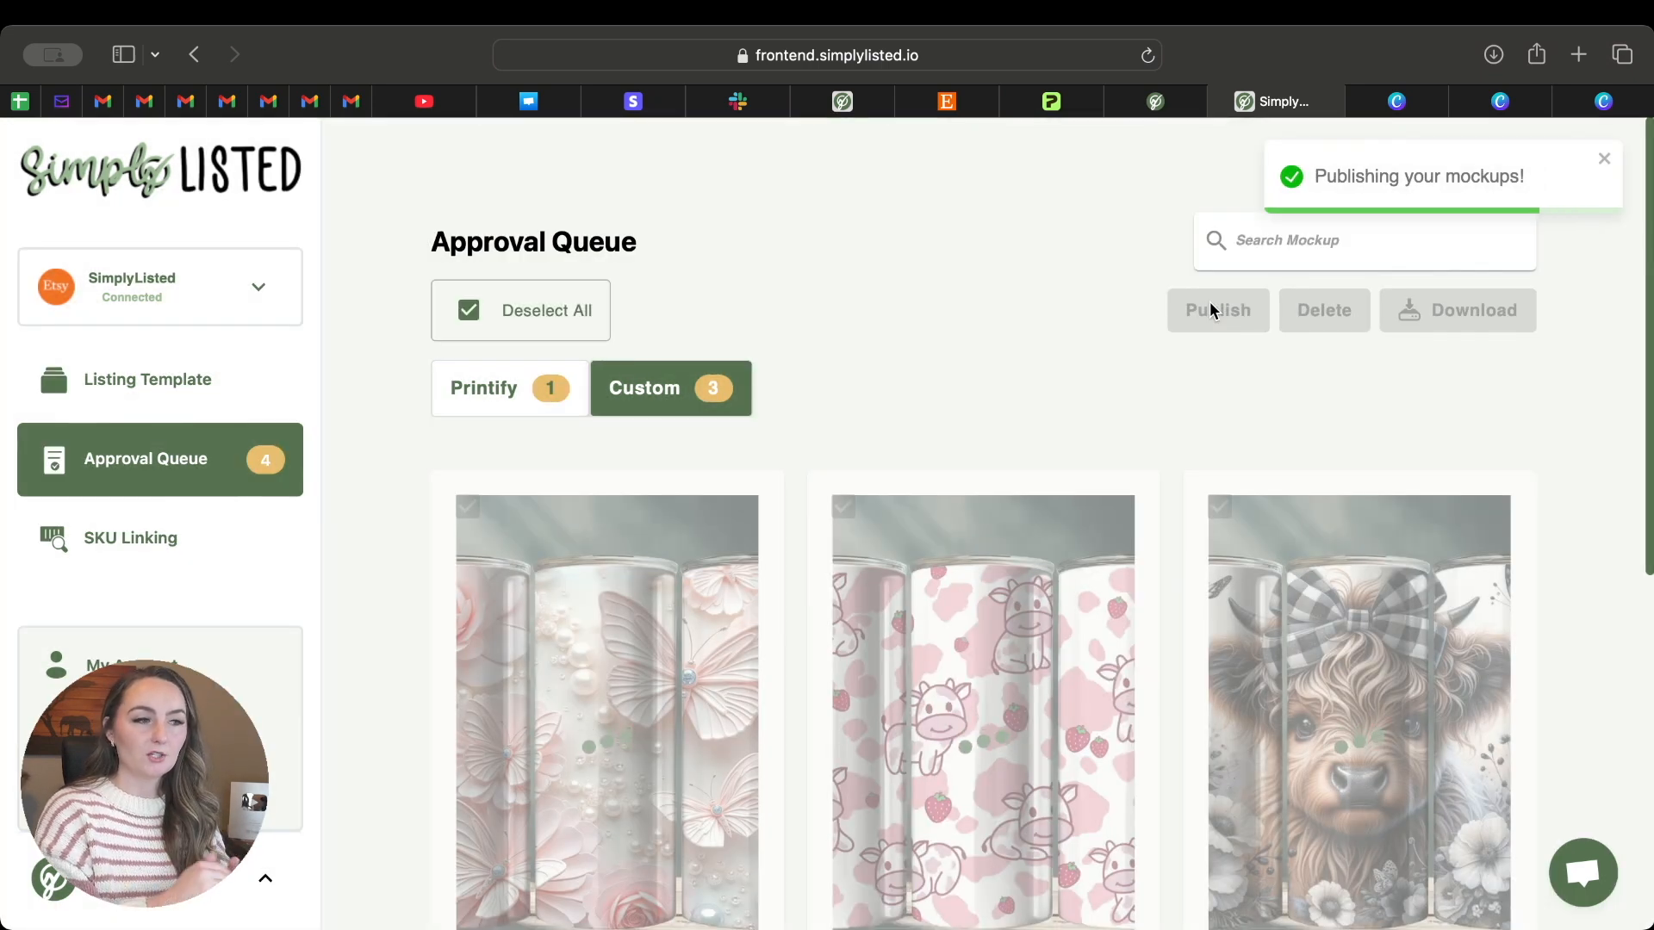
- Switch to Etsy, return to the draft listings overview and refresh it to check the published mockups
{"action": "left_click", "coordinate": [964, 102]}
{"action": "left_click", "coordinate": [379, 157]}
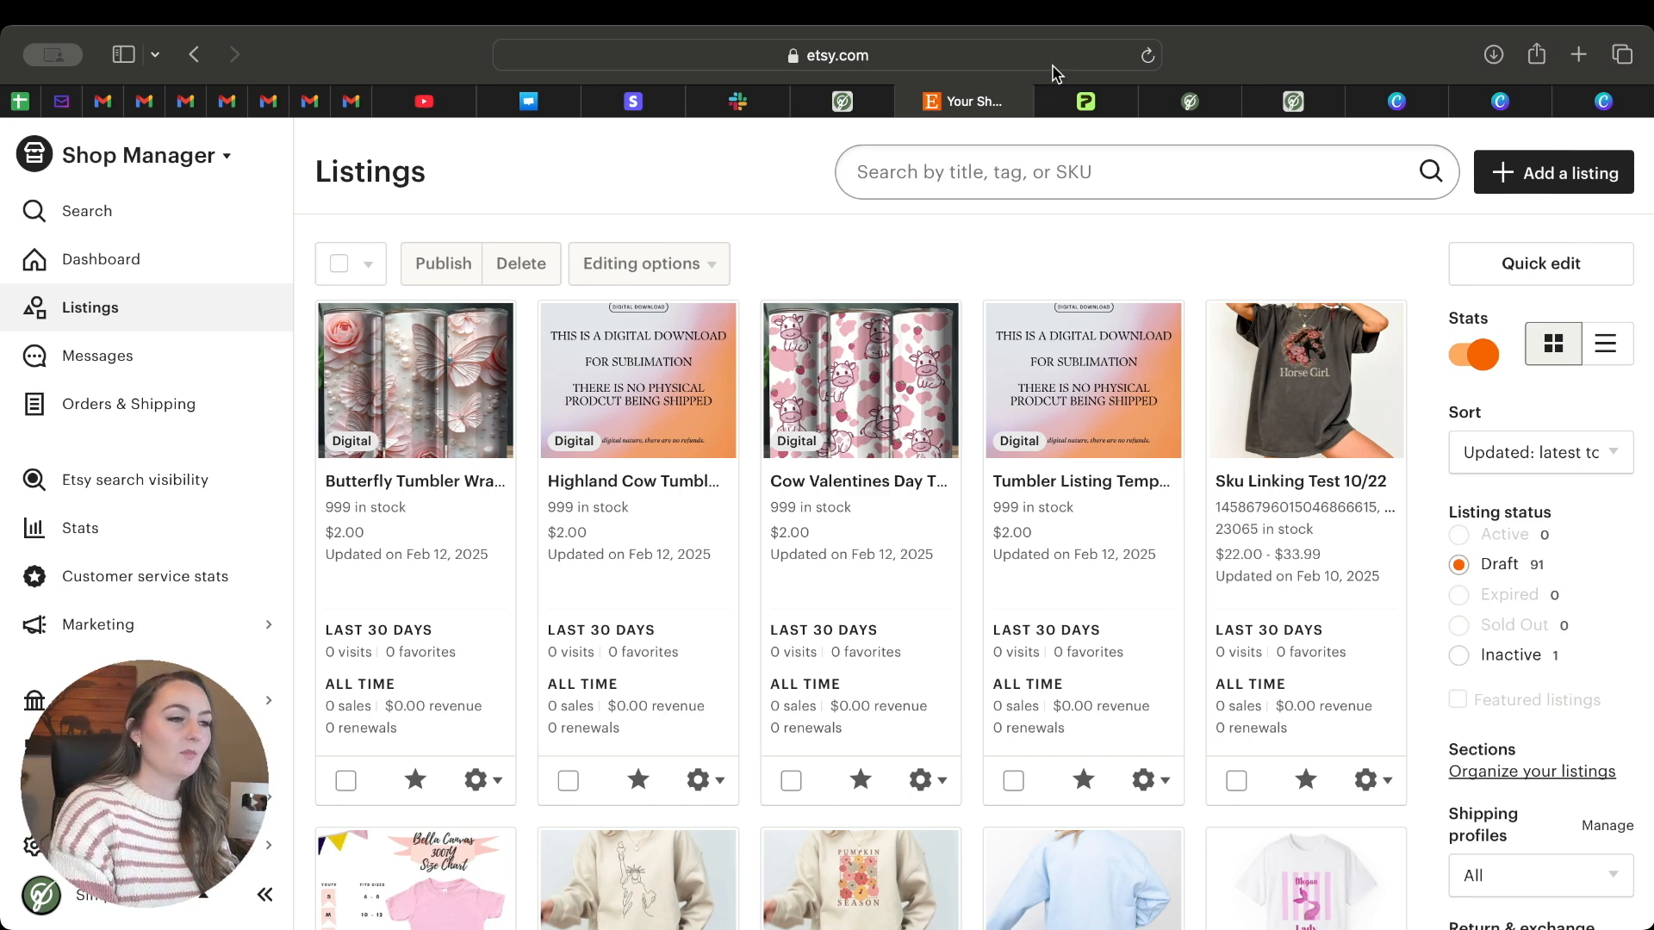
{"action": "left_click", "coordinate": [1147, 56]}
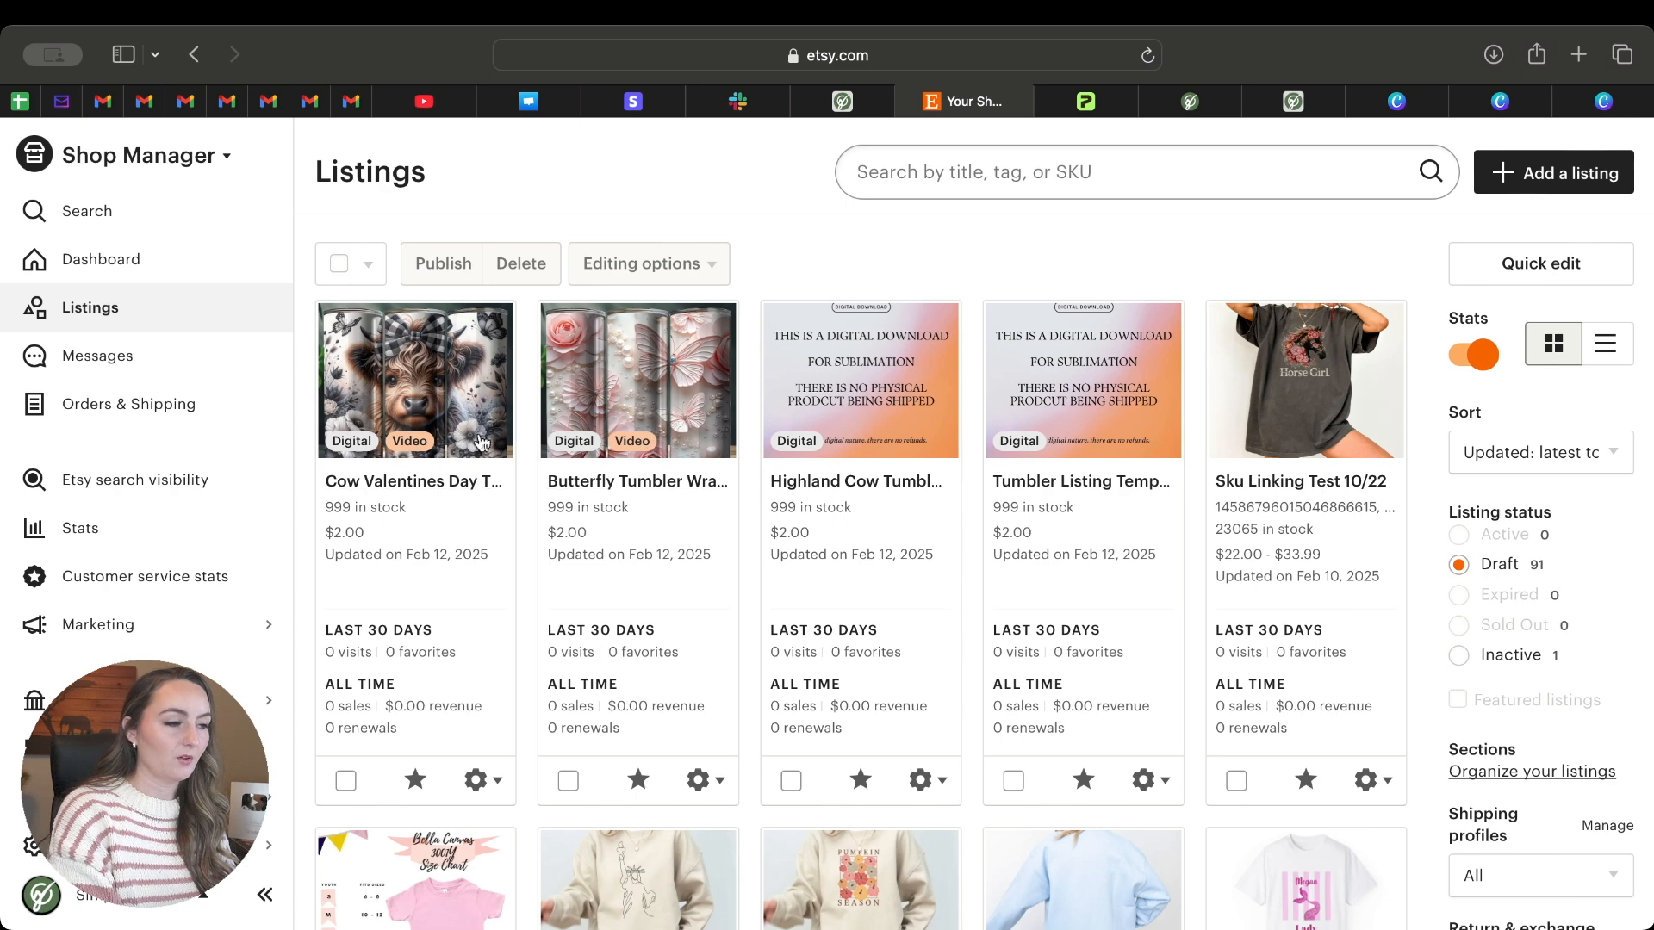
- Open the Cow Valentines Day Tumbler PNG Wrap draft and inspect its primary photo at full size
{"action": "left_click", "coordinate": [441, 382]}
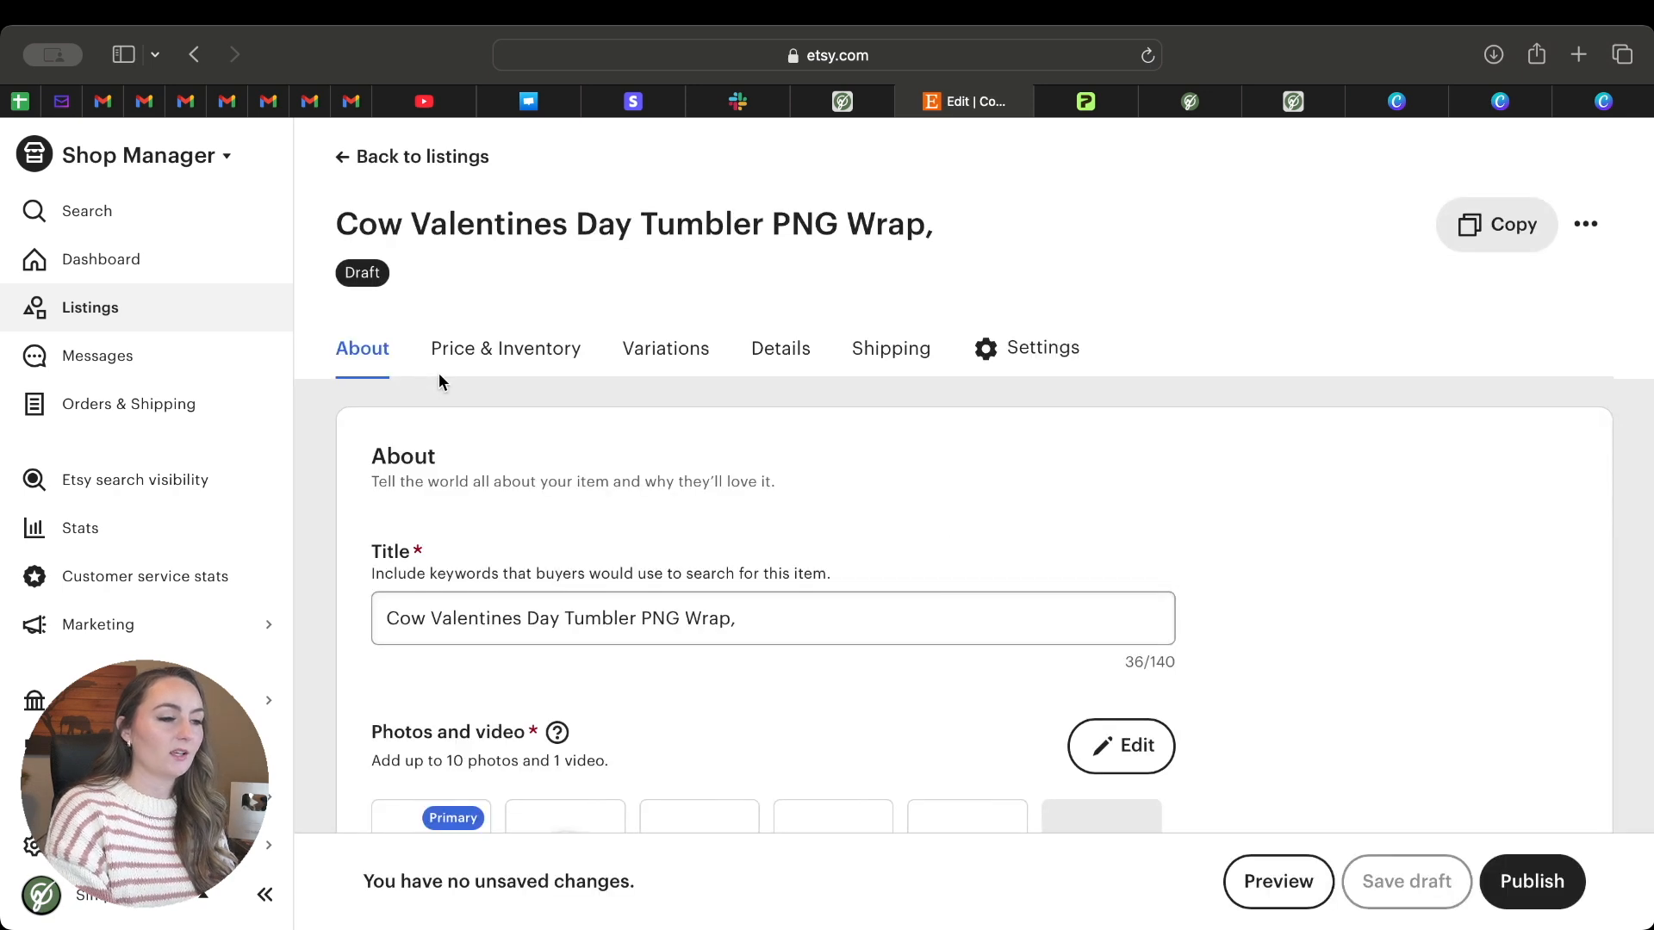
{"action": "scroll", "coordinate": [437, 374], "scroll_direction": "down", "scroll_amount": 3}
{"action": "scroll", "coordinate": [438, 374], "scroll_direction": "down", "scroll_amount": 2}
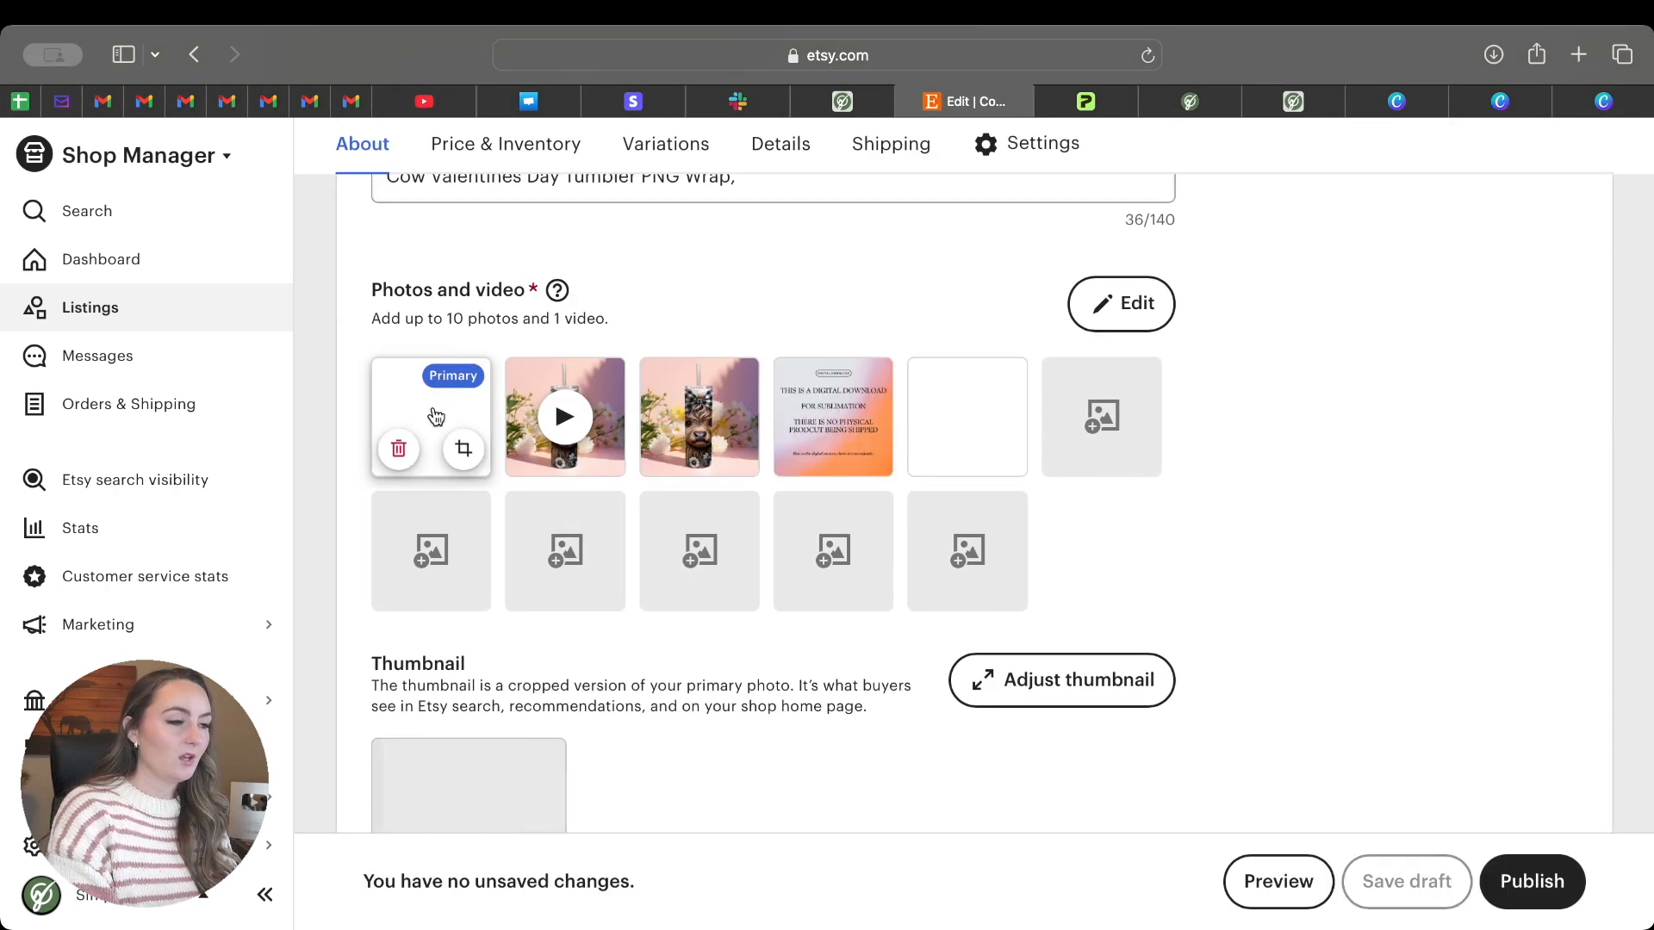
{"action": "left_click", "coordinate": [432, 406]}
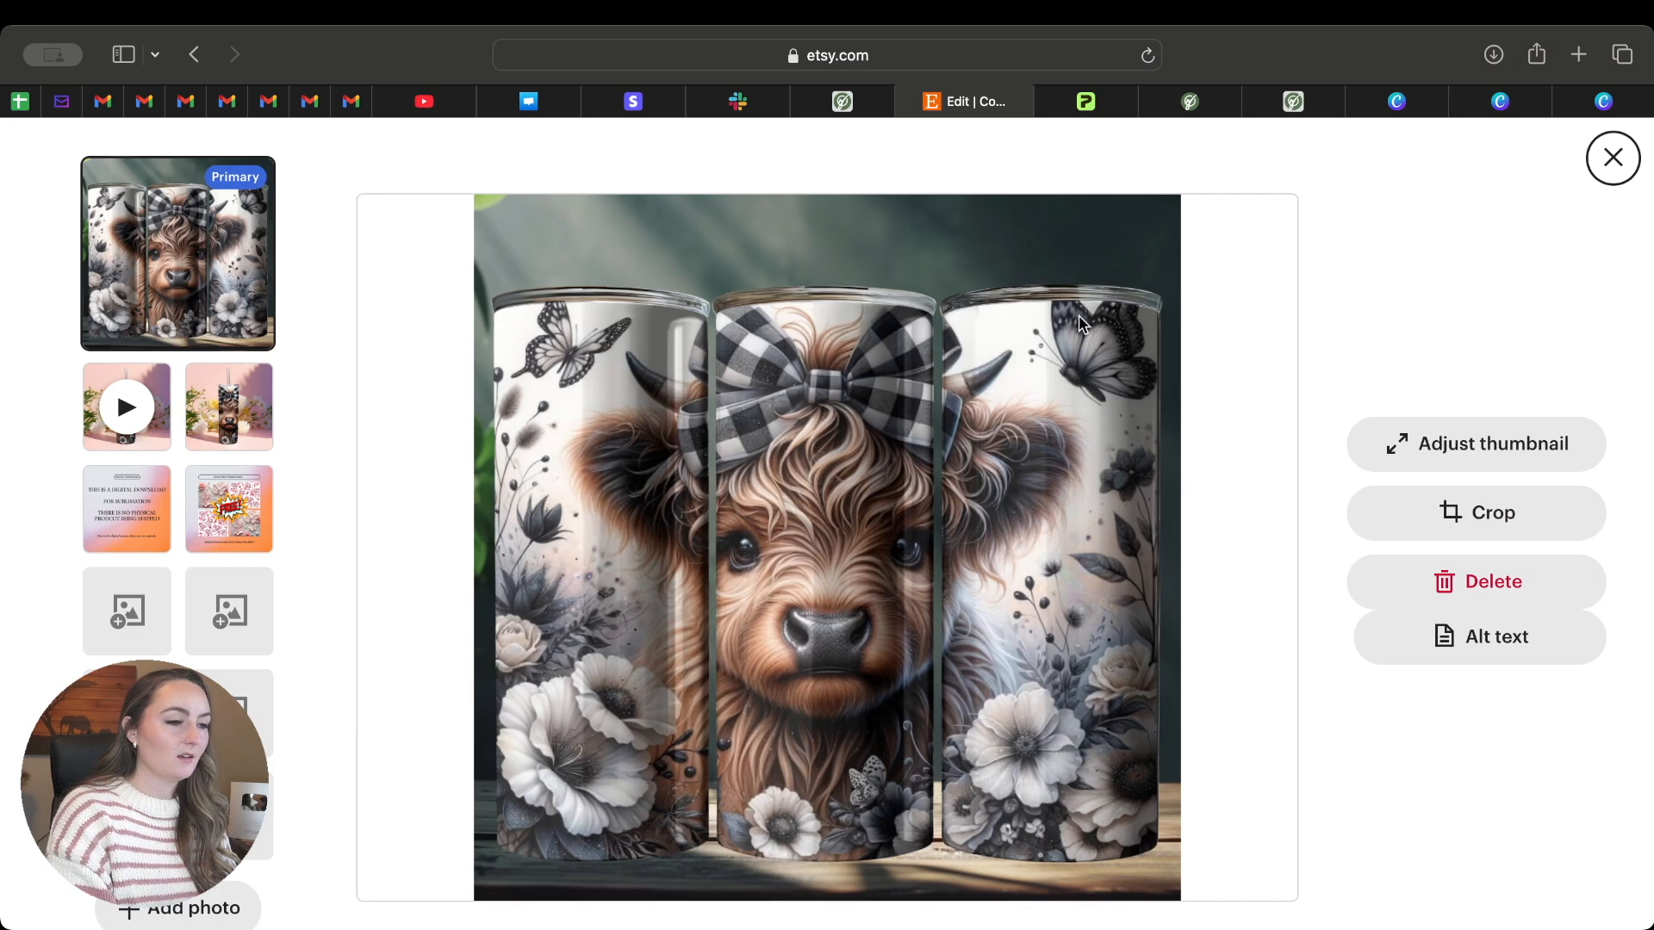
{"action": "scroll", "coordinate": [1330, 458], "scroll_direction": "down", "scroll_amount": 4}
{"action": "scroll", "coordinate": [1318, 462], "scroll_direction": "up", "scroll_amount": 4}
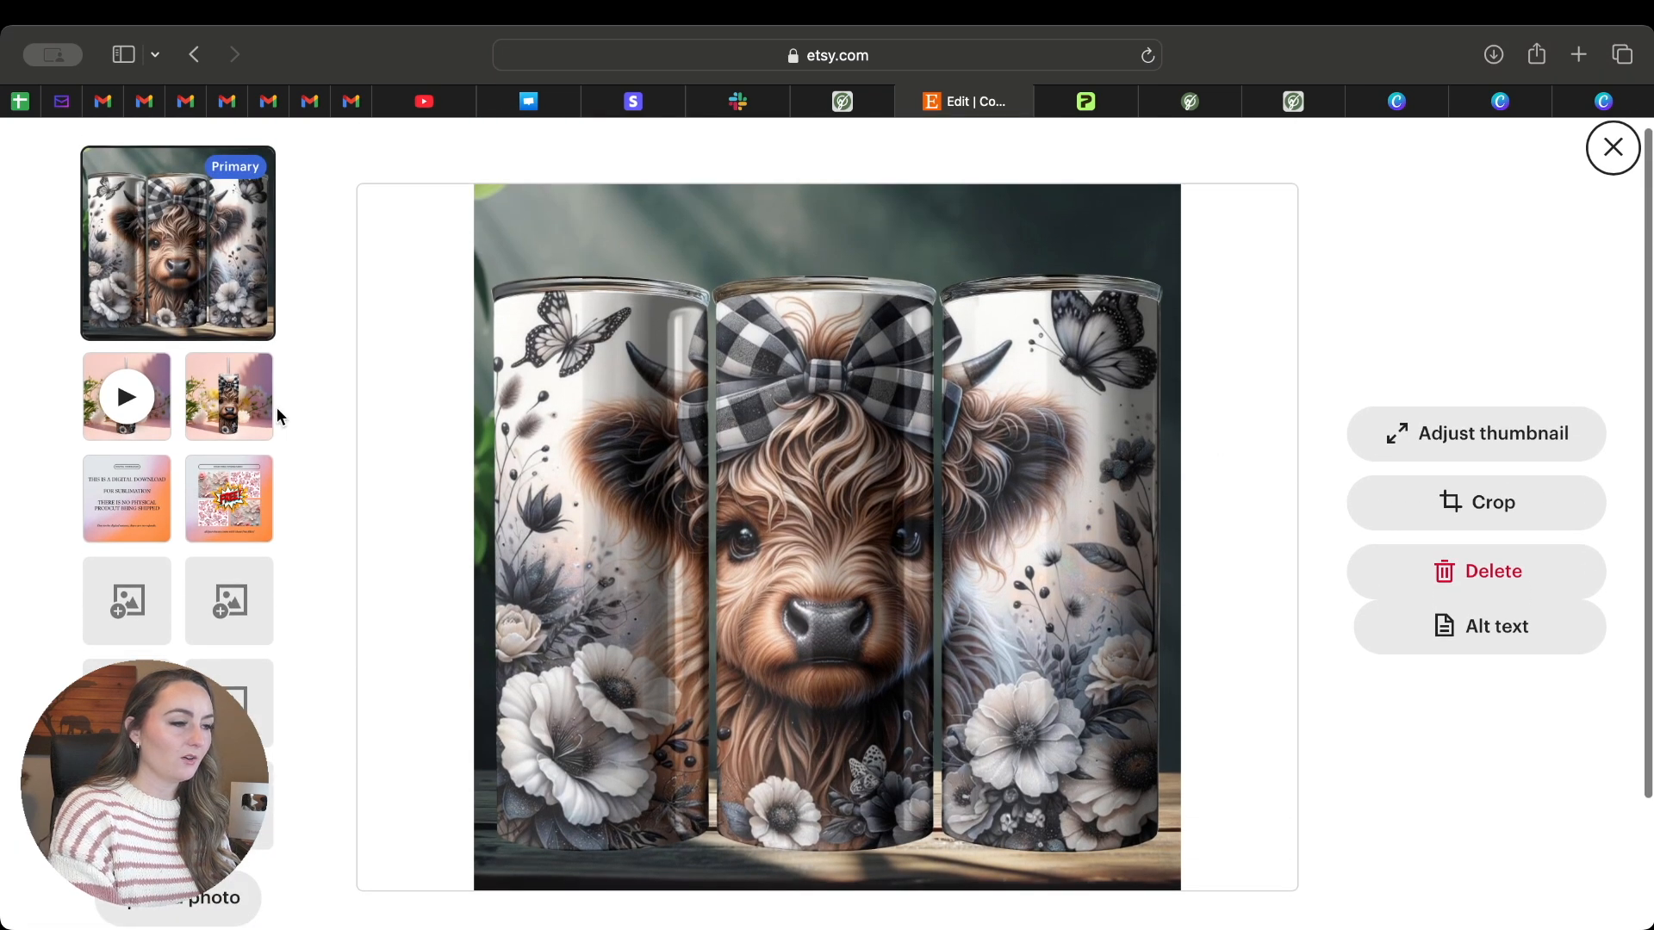
- Play the listing's video, close the media viewer and return to the draft listings overview
{"action": "left_click", "coordinate": [121, 398]}
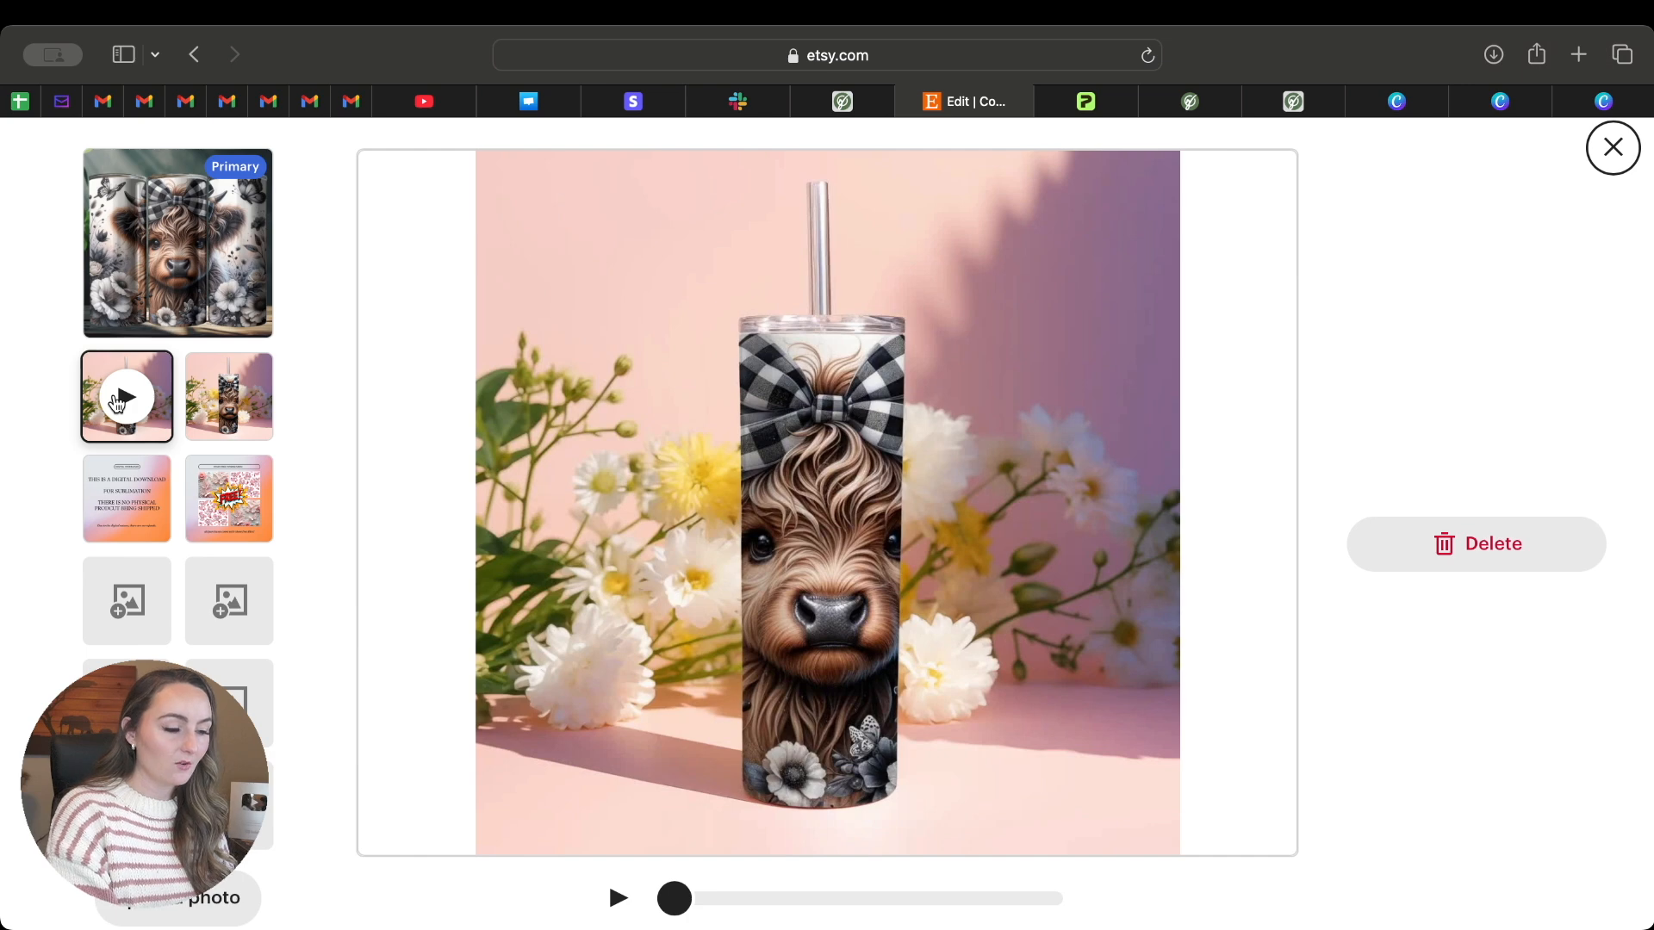
{"action": "left_click", "coordinate": [617, 897]}
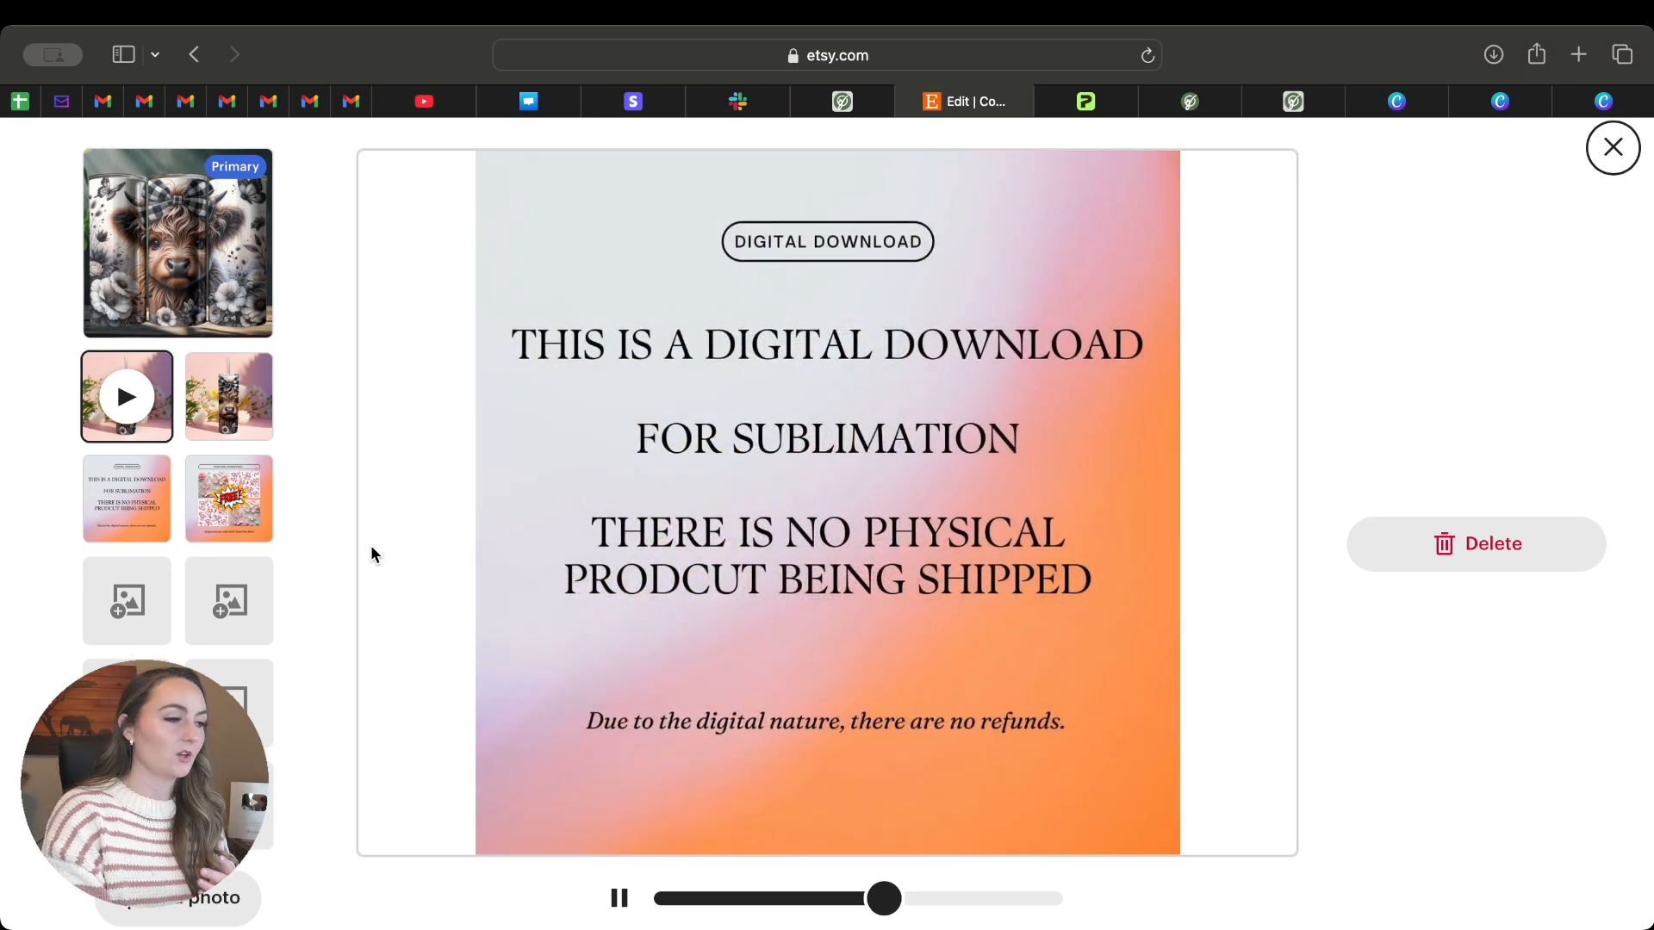
{"action": "left_click", "coordinate": [1613, 155]}
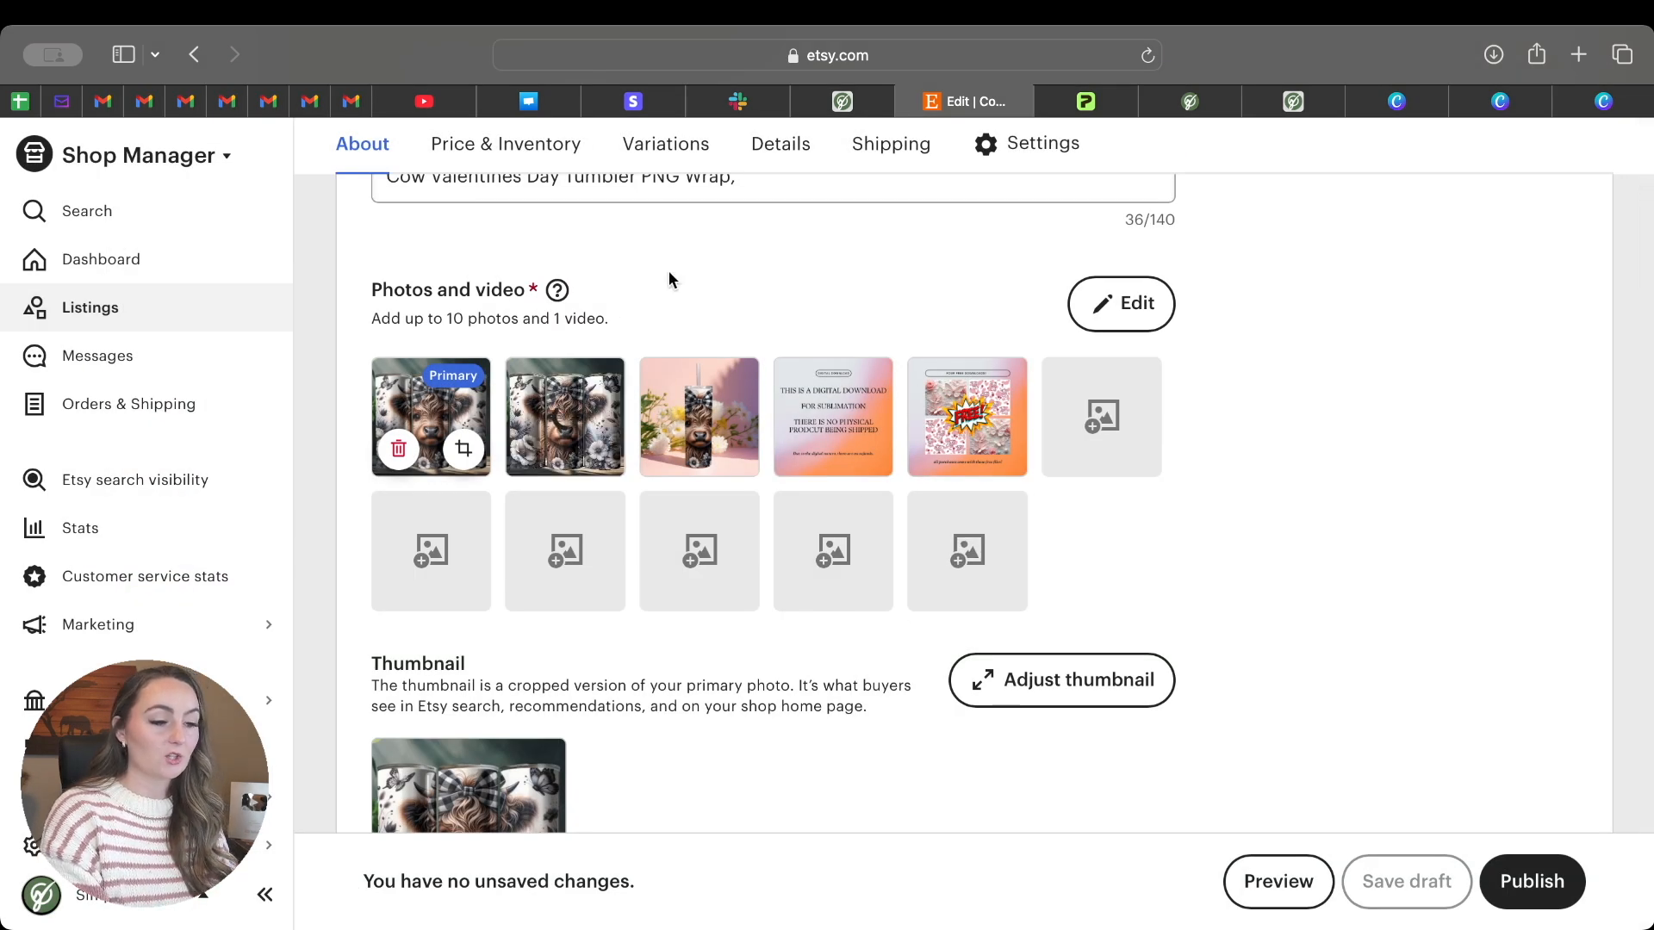
{"action": "left_click", "coordinate": [205, 53]}
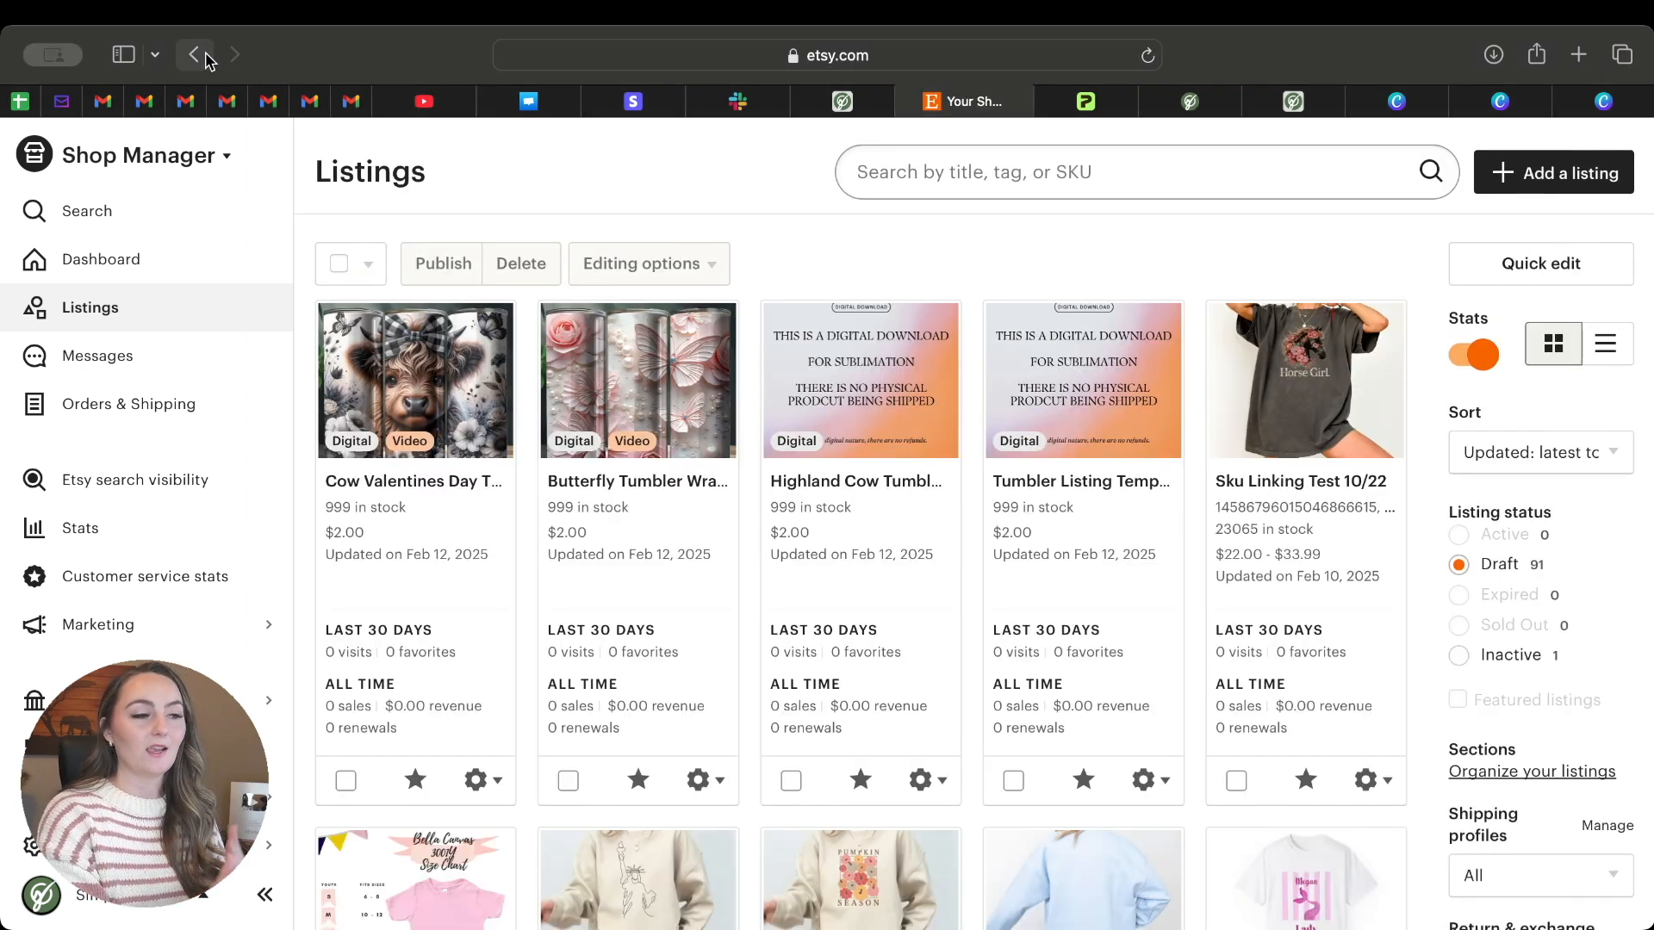
- Switch to Simply Listed and open the custom One Design Tumbler Wrap listing template for editing
{"action": "left_click", "coordinate": [1283, 101]}
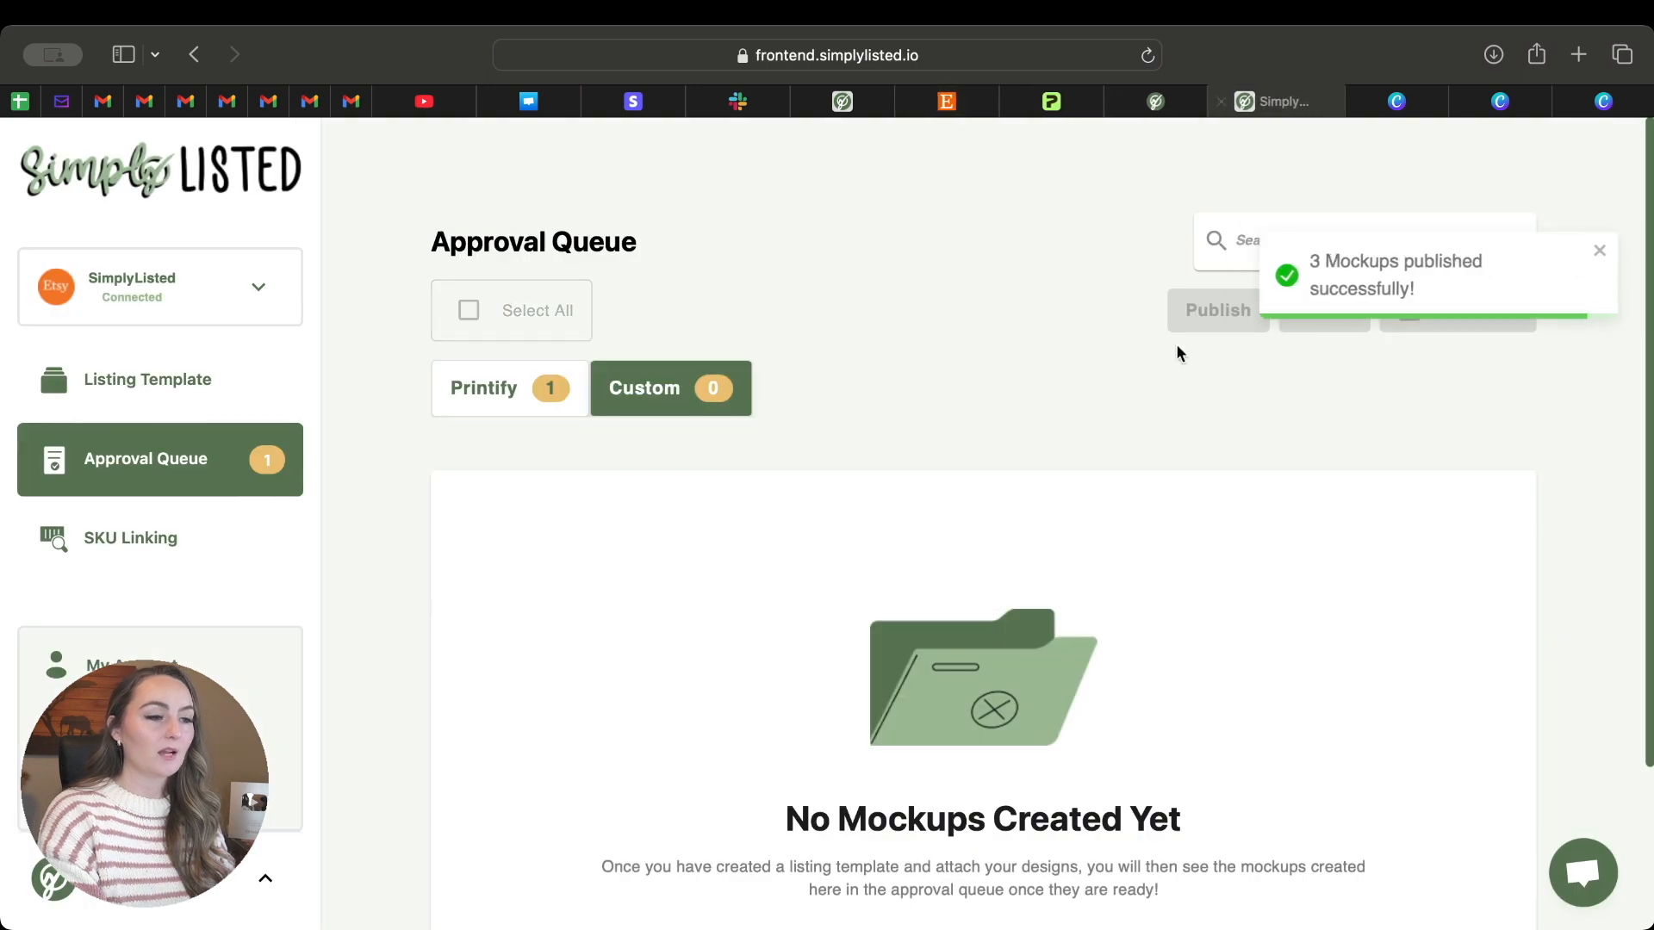
{"action": "left_click", "coordinate": [208, 382]}
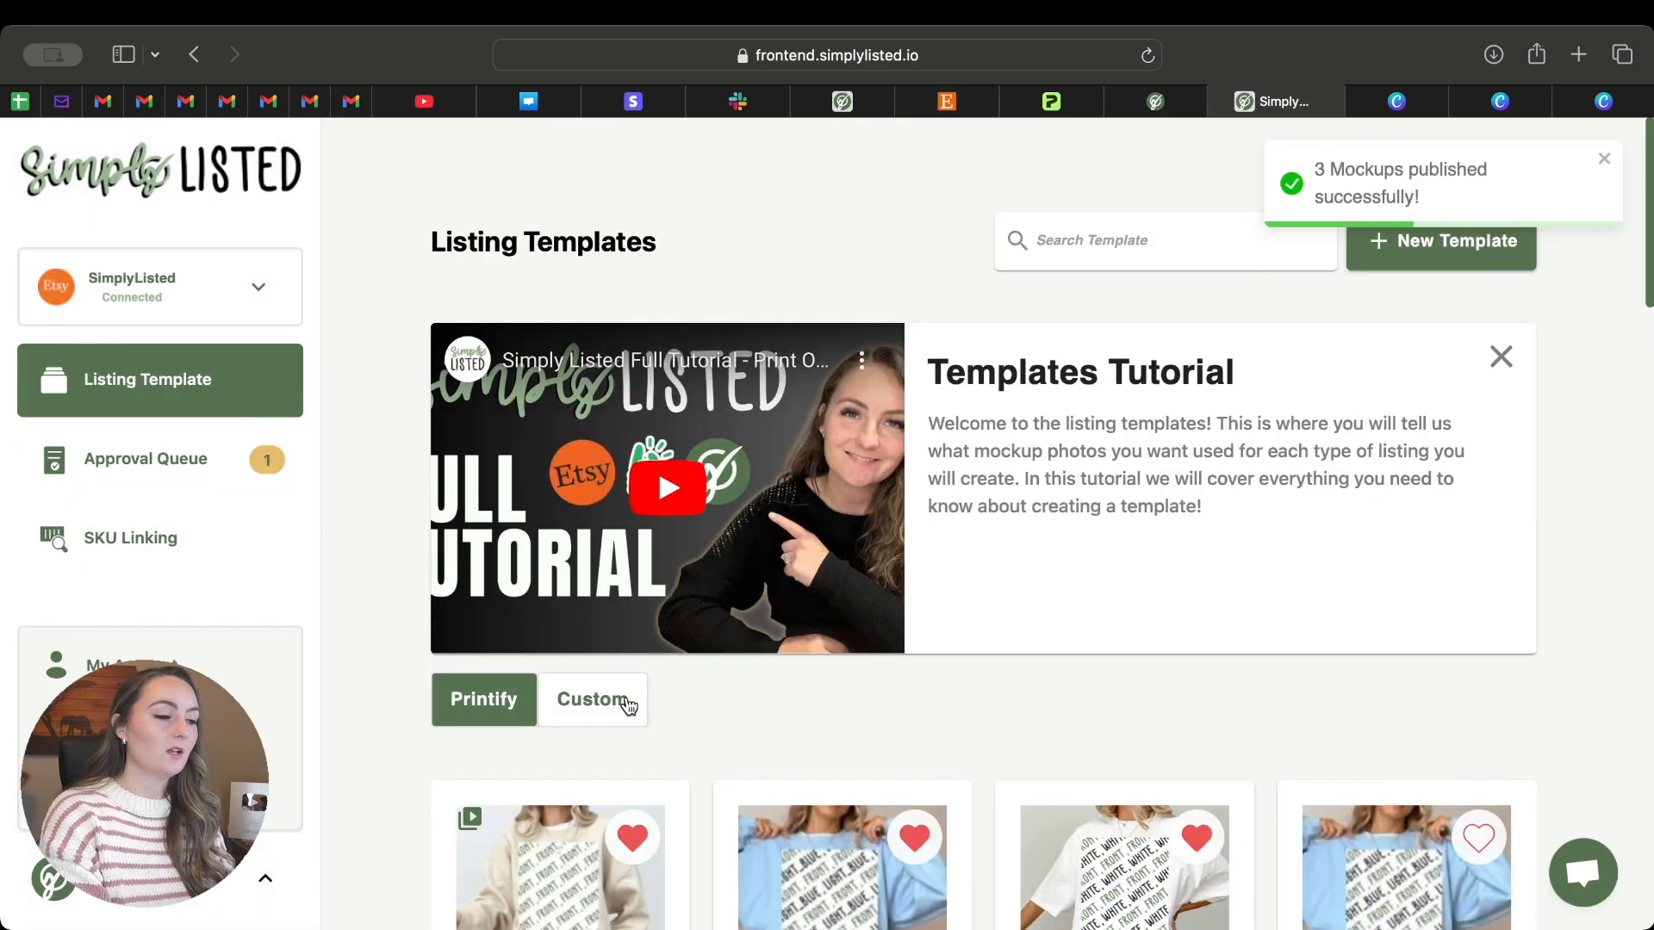
{"action": "left_click", "coordinate": [628, 699]}
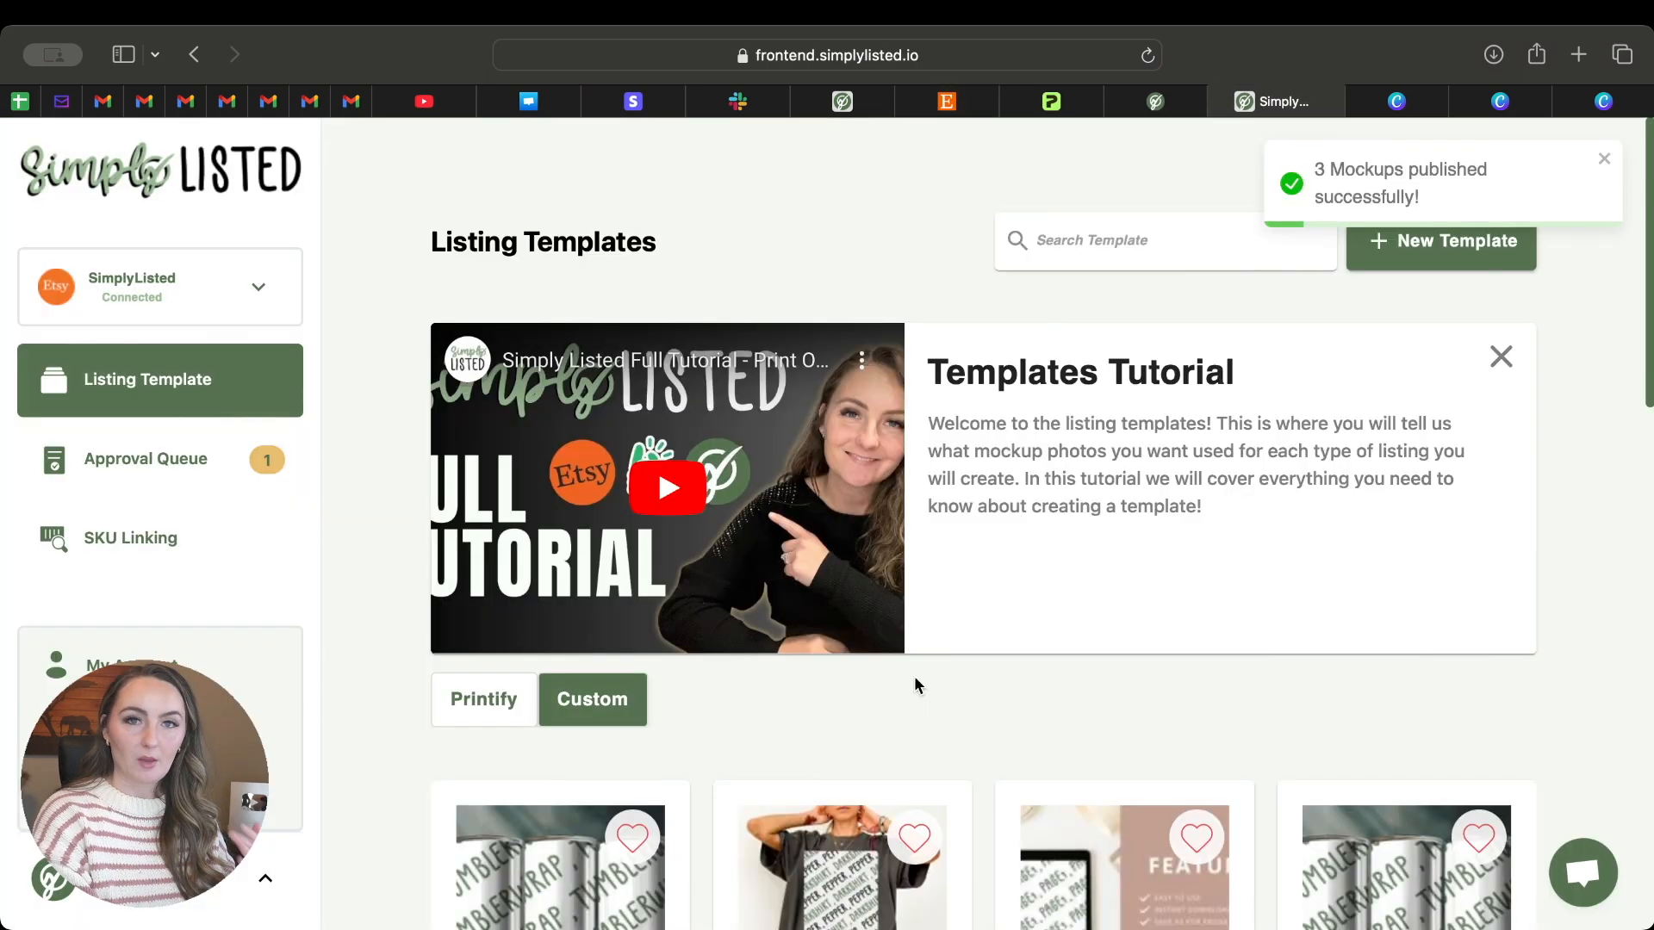
{"action": "scroll", "coordinate": [915, 685], "scroll_direction": "down", "scroll_amount": 6}
{"action": "left_click", "coordinate": [580, 716]}
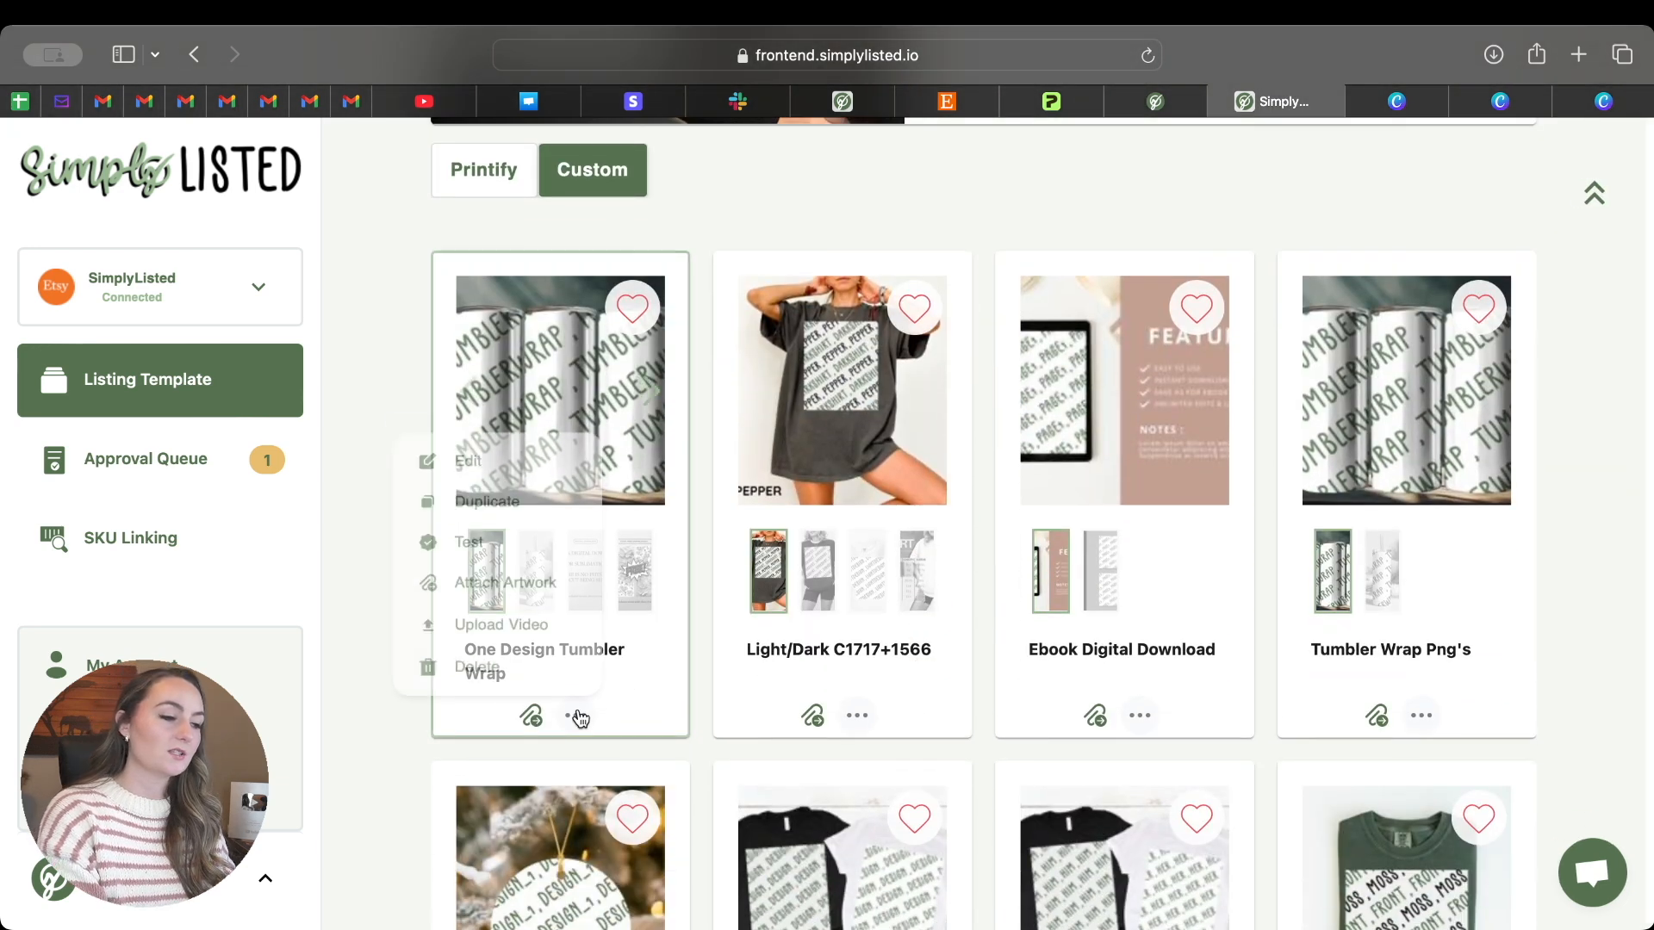
{"action": "left_click", "coordinate": [492, 444]}
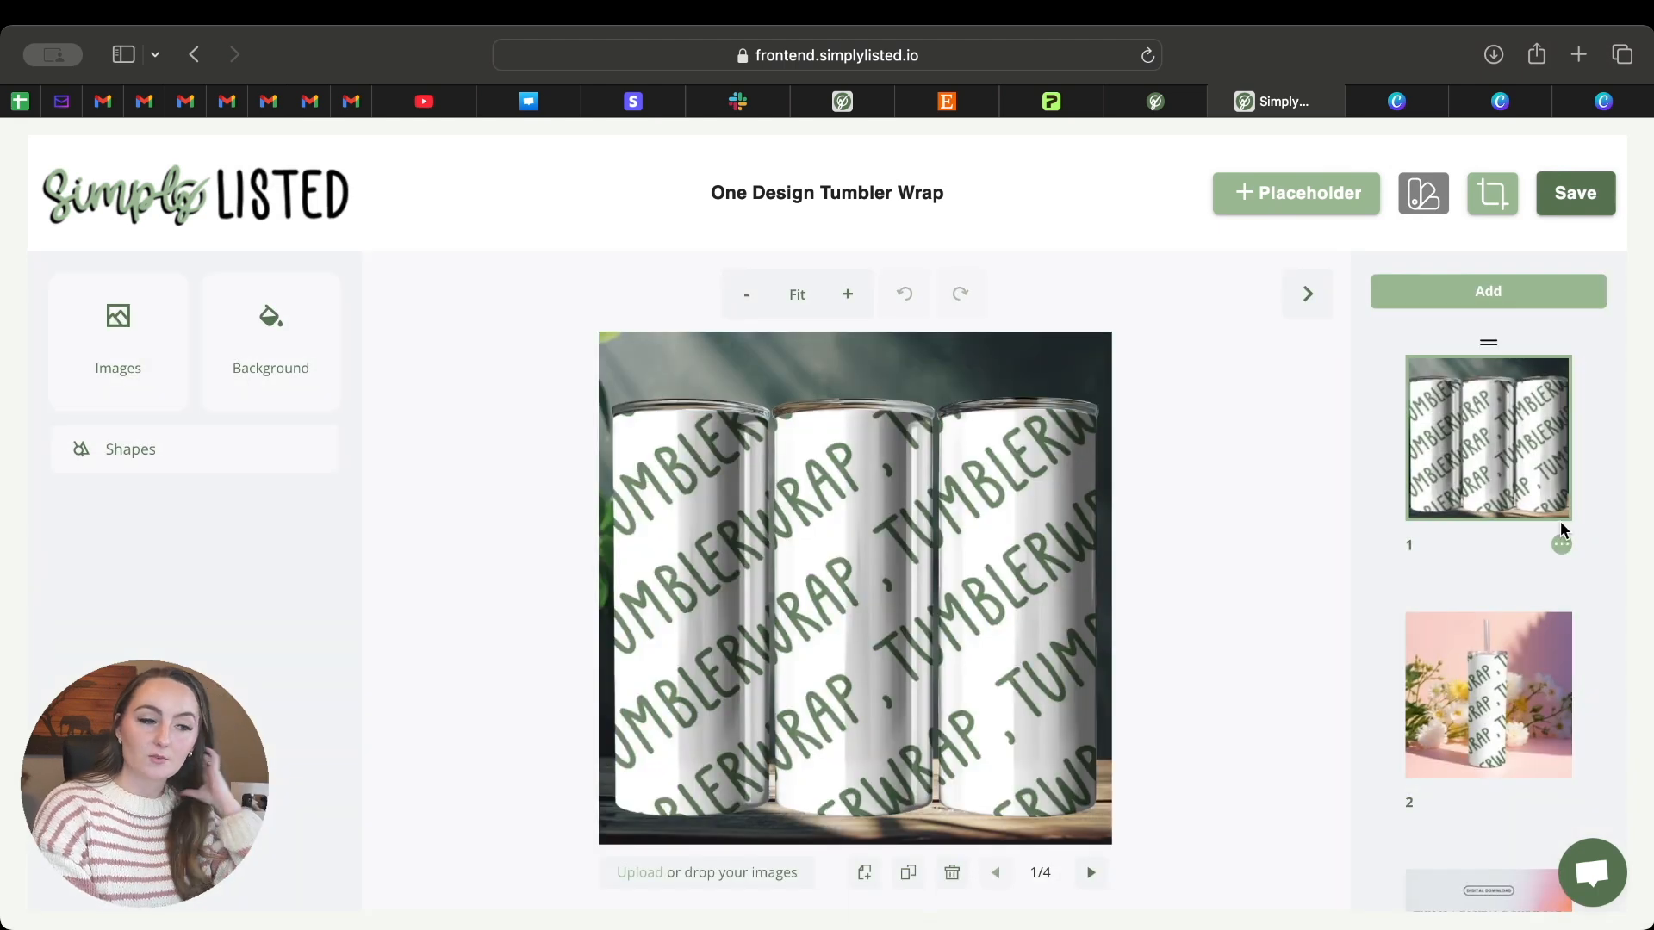
- Name the template's first page ignorevideo and rename the template Four Design Tumbler Wrap
{"action": "left_click", "coordinate": [1562, 544]}
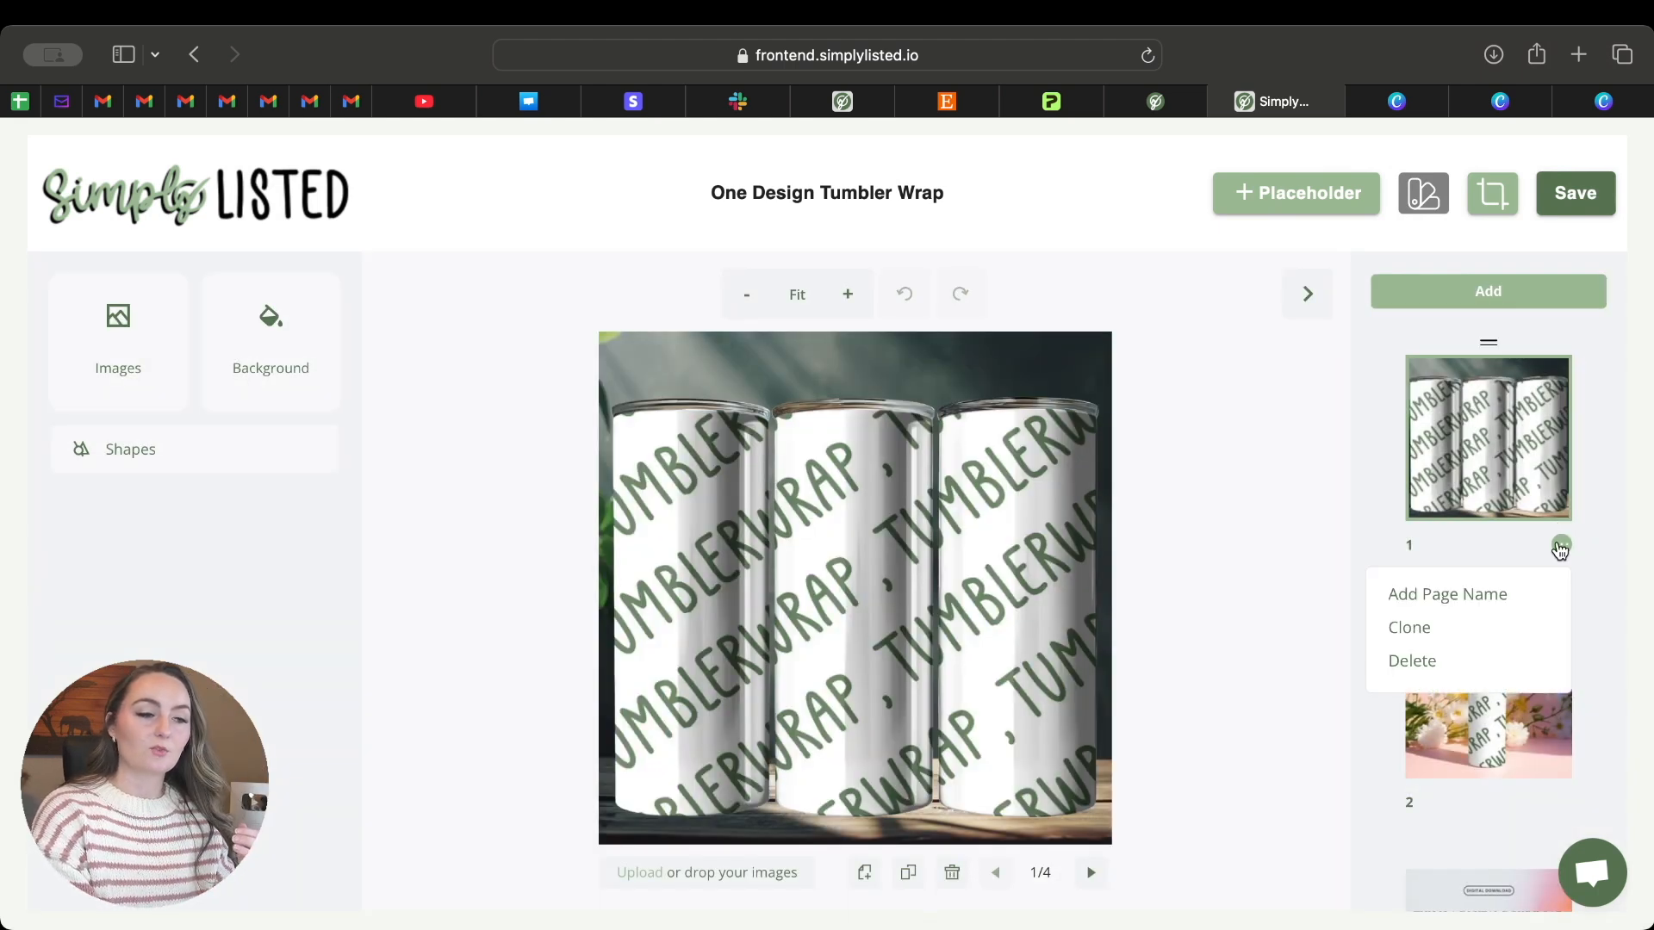
{"action": "left_click", "coordinate": [1462, 593]}
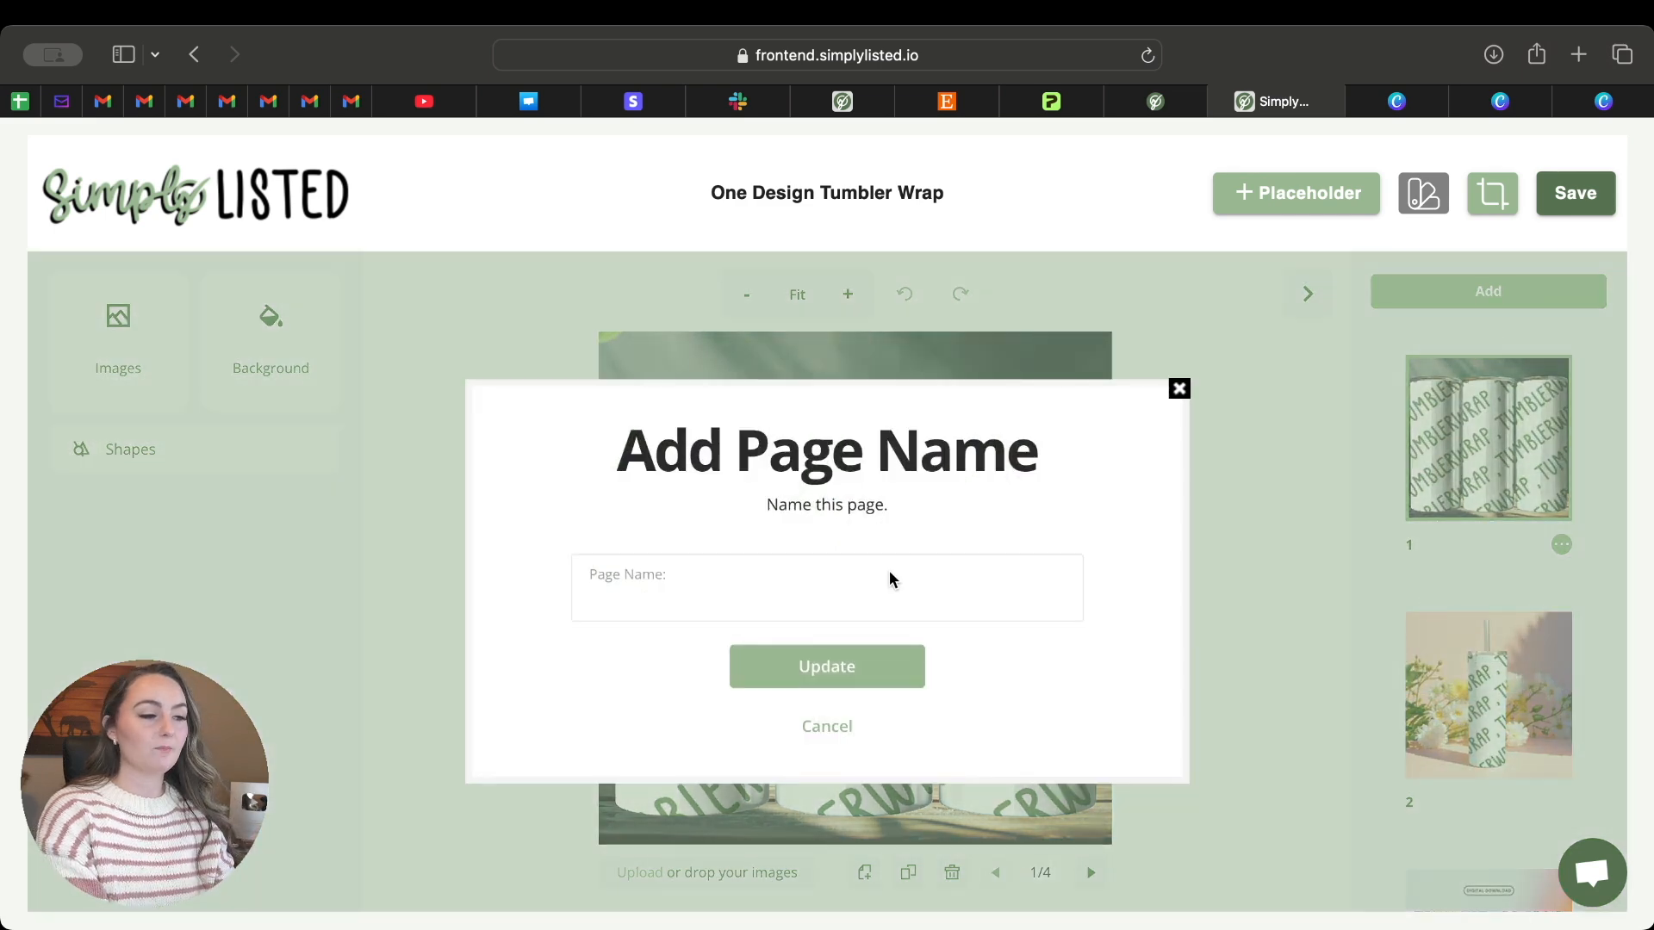
{"action": "type", "text": "ignorevideo"}
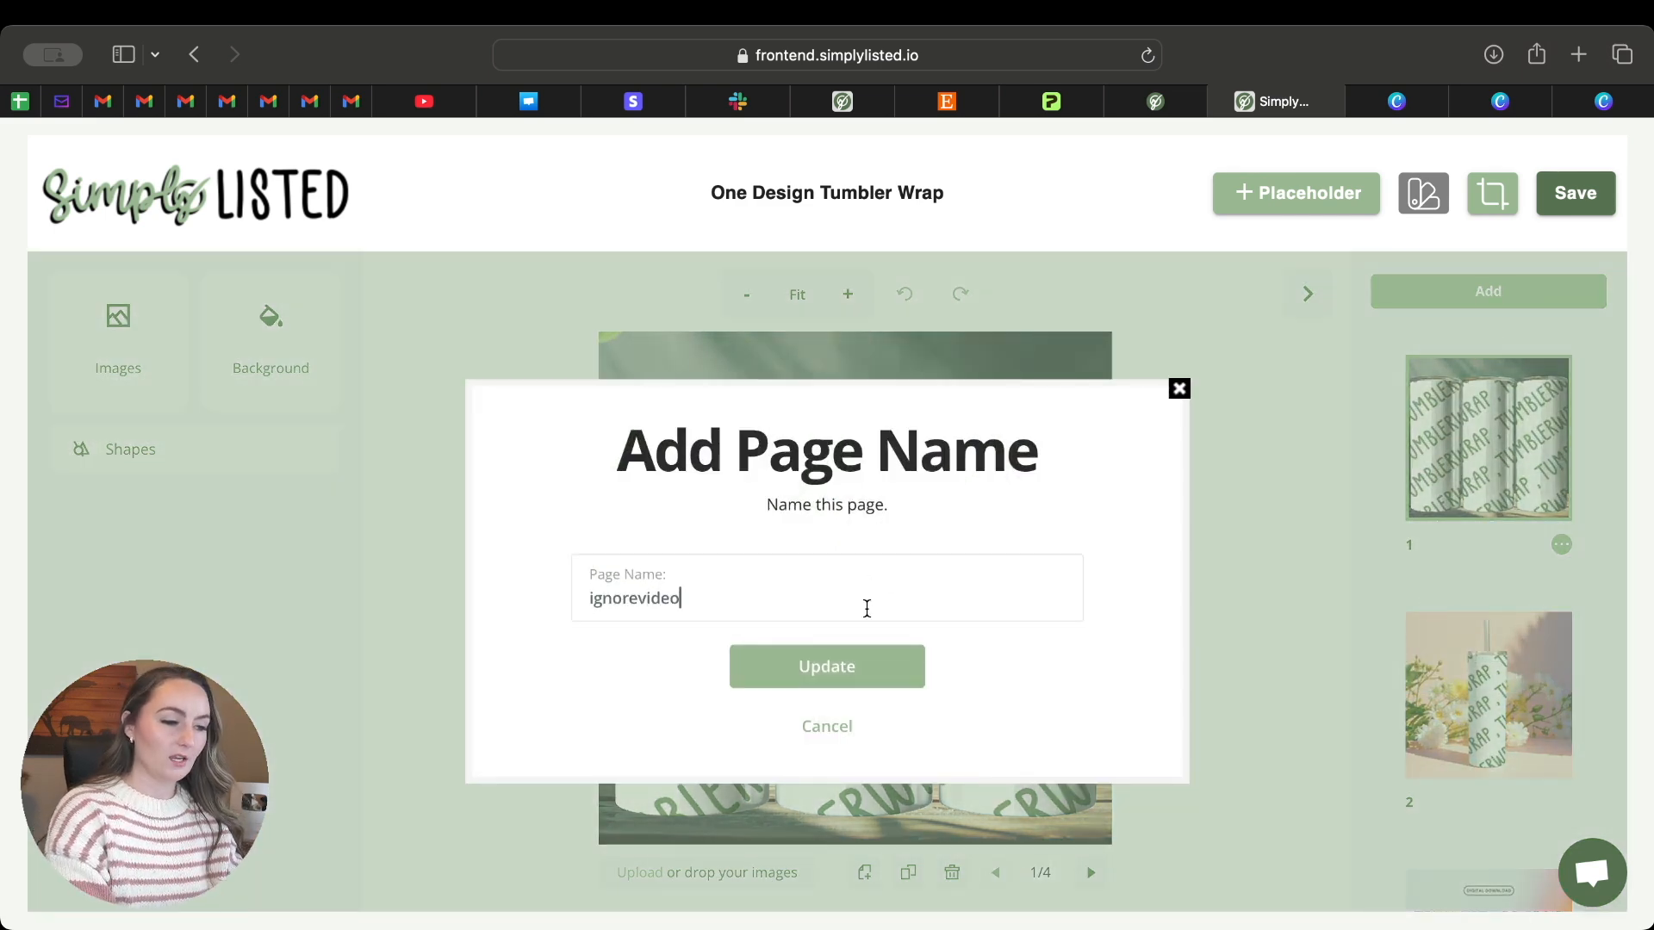
{"action": "left_click", "coordinate": [822, 669]}
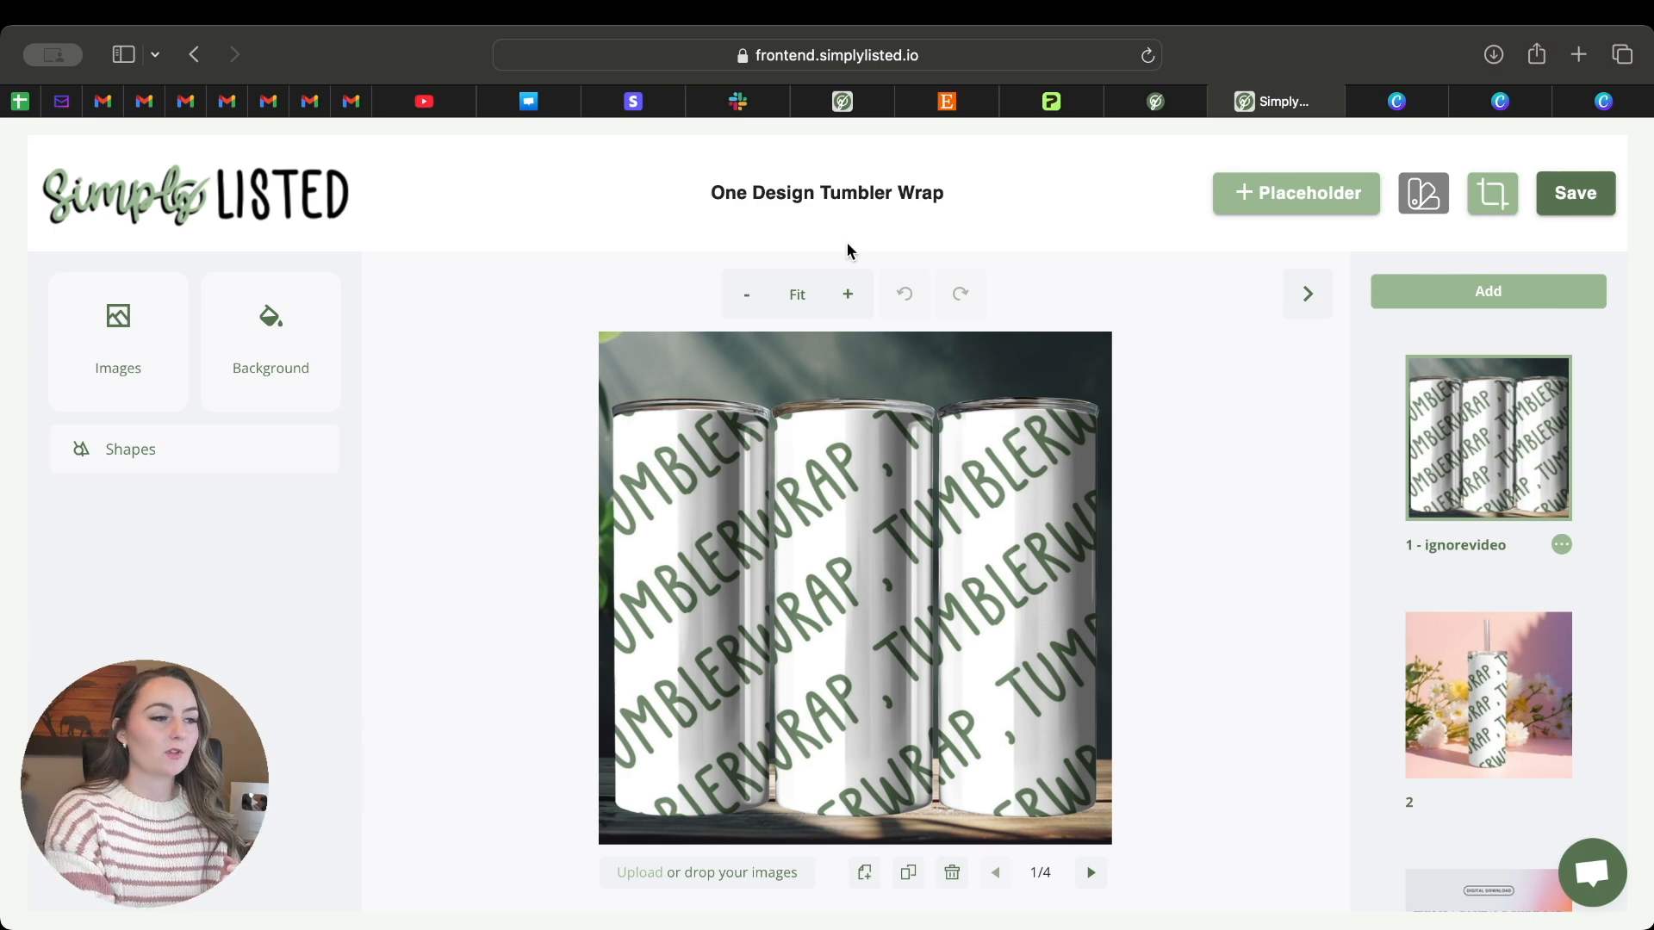
{"action": "left_click_drag", "start_coordinate": [746, 185], "coordinate": [705, 179]}
{"action": "type", "text": "Four"}
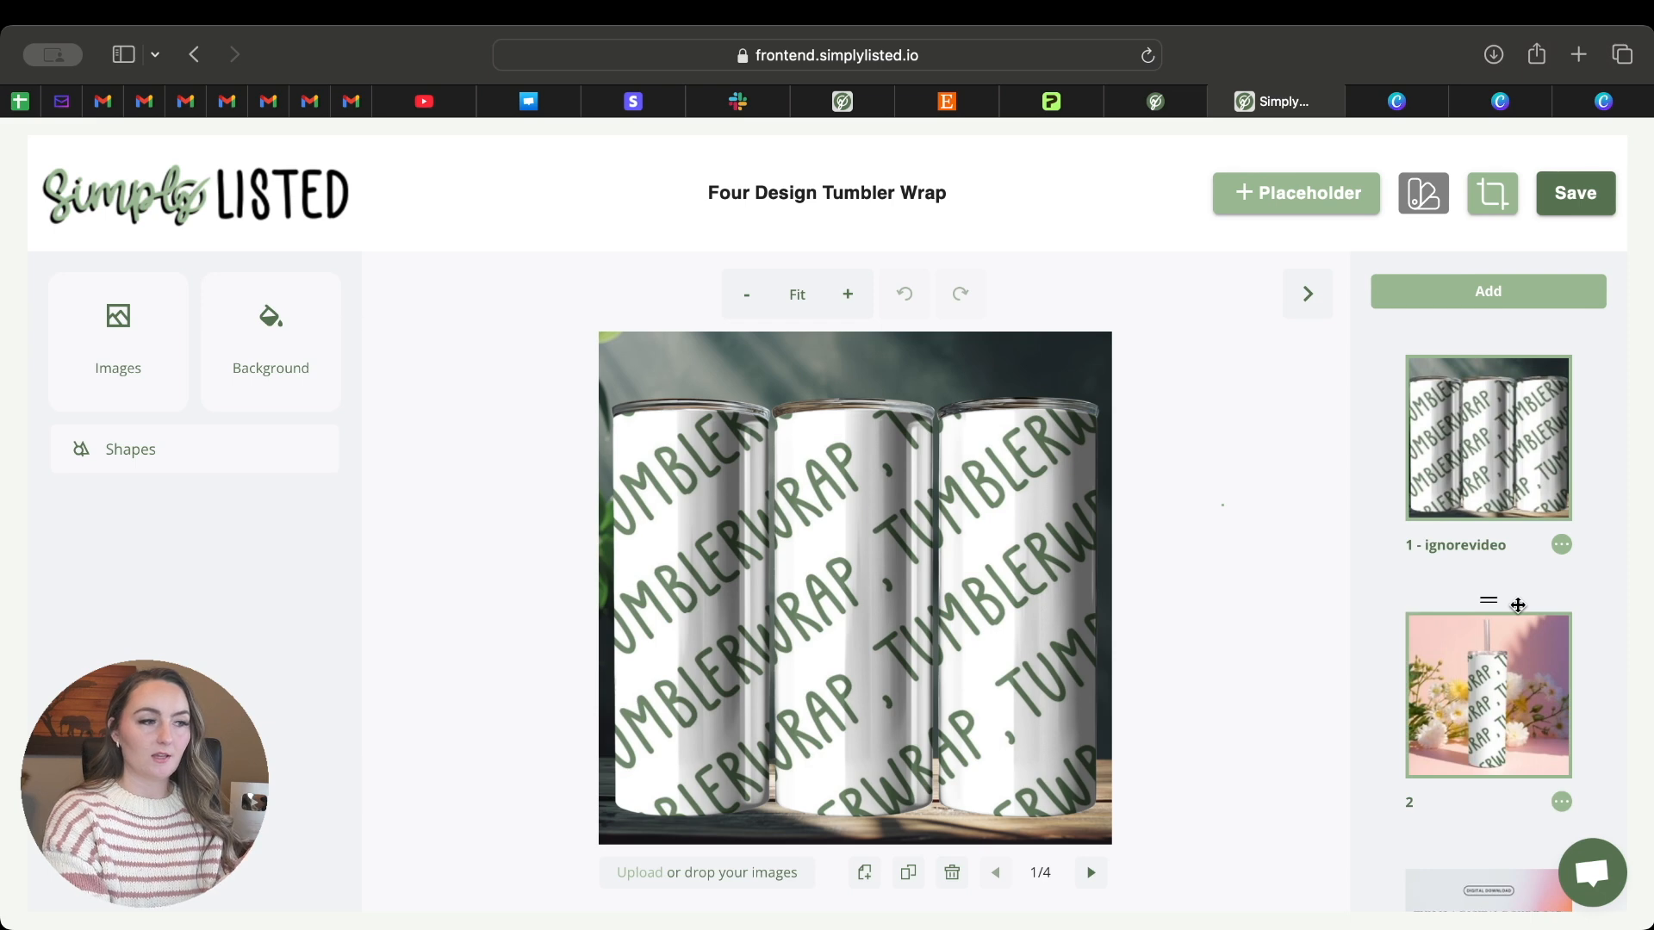
- Delete the fourth page, the one advertising four free downloads
{"action": "scroll", "coordinate": [1514, 577], "scroll_direction": "down", "scroll_amount": 5}
{"action": "left_click", "coordinate": [1516, 735]}
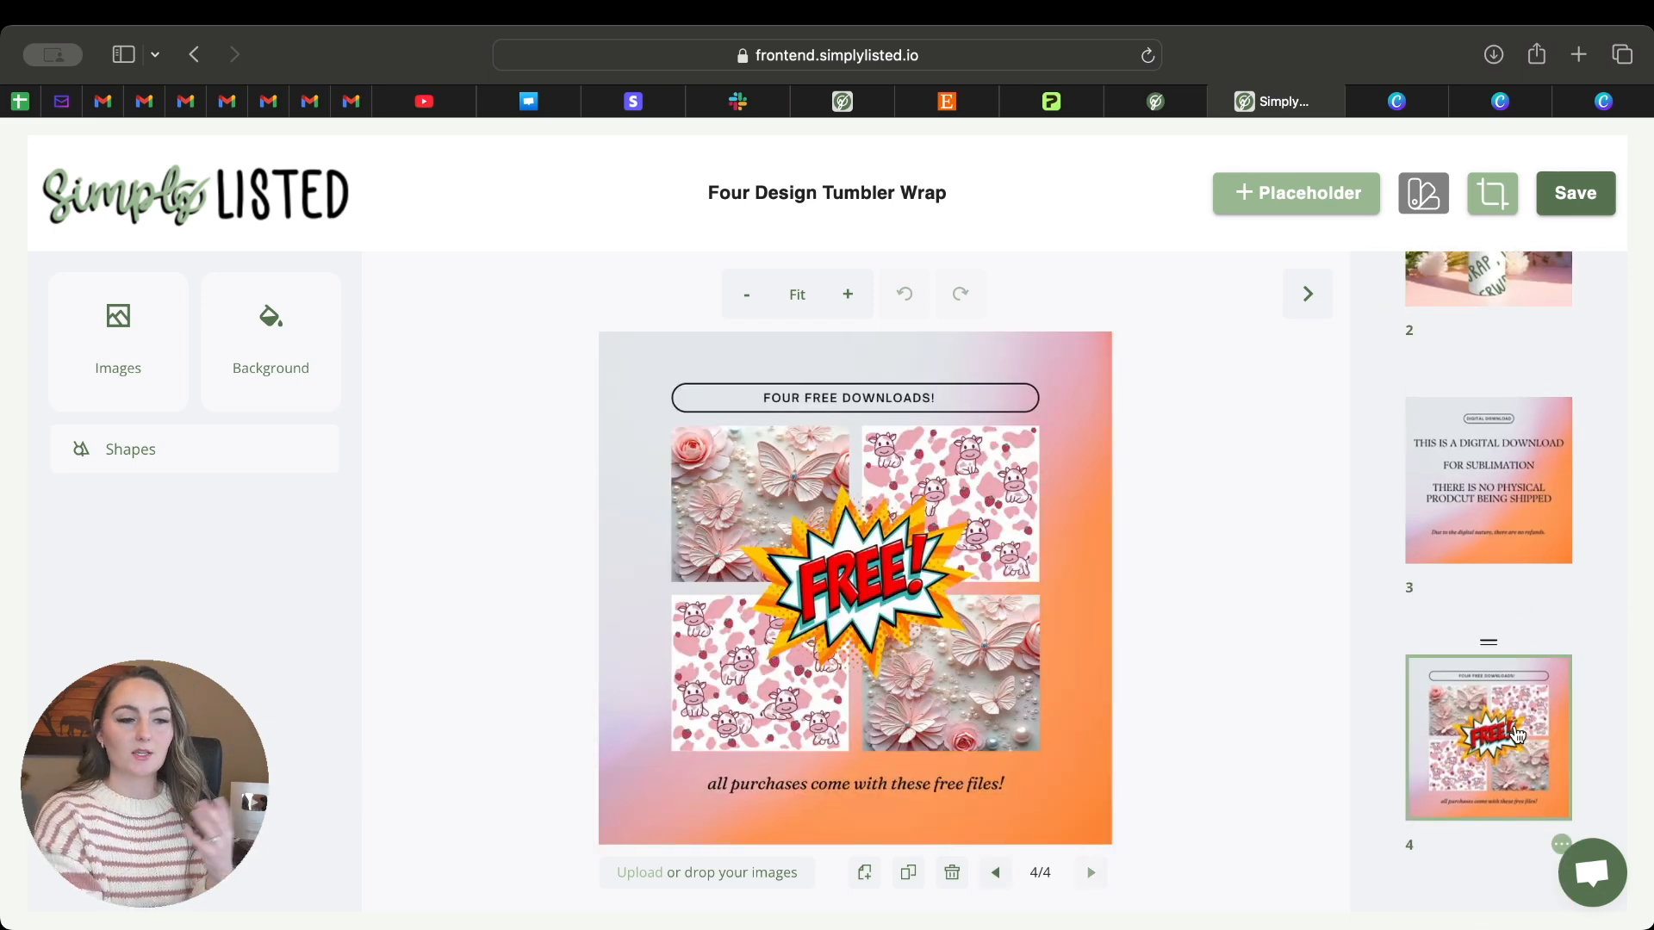
{"action": "left_click", "coordinate": [1558, 848]}
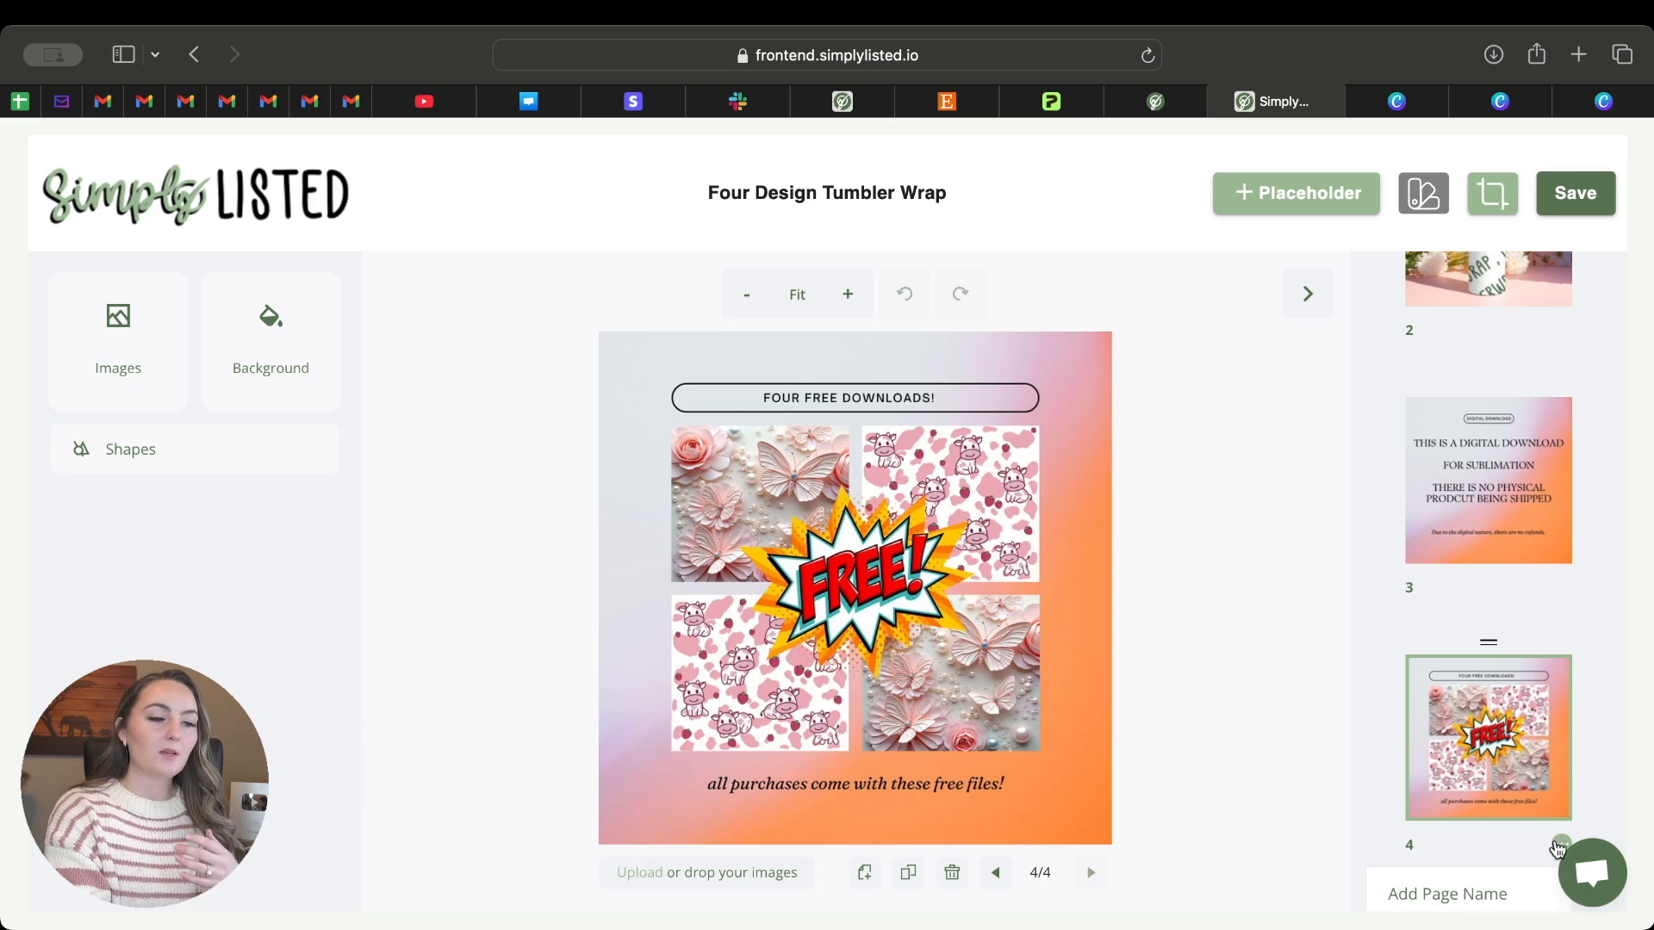
{"action": "left_click", "coordinate": [1470, 880]}
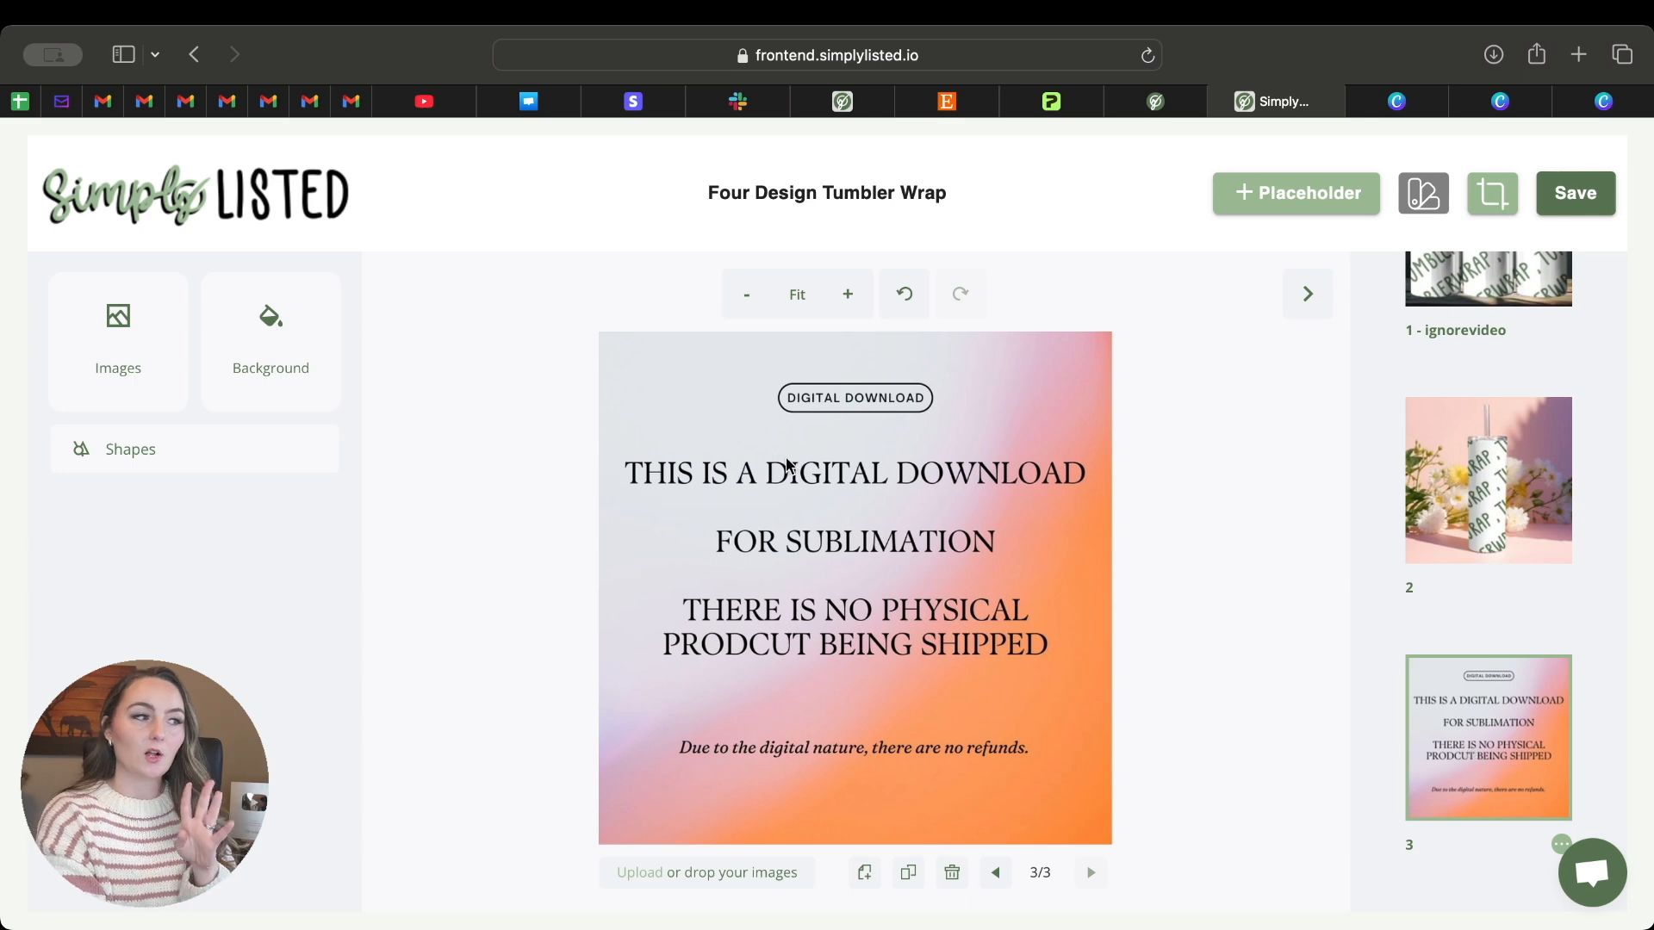
- Add a new blank page and upload Digital Download.png from the Downloads folder as its background
{"action": "scroll", "coordinate": [1507, 413], "scroll_direction": "up", "scroll_amount": 4}
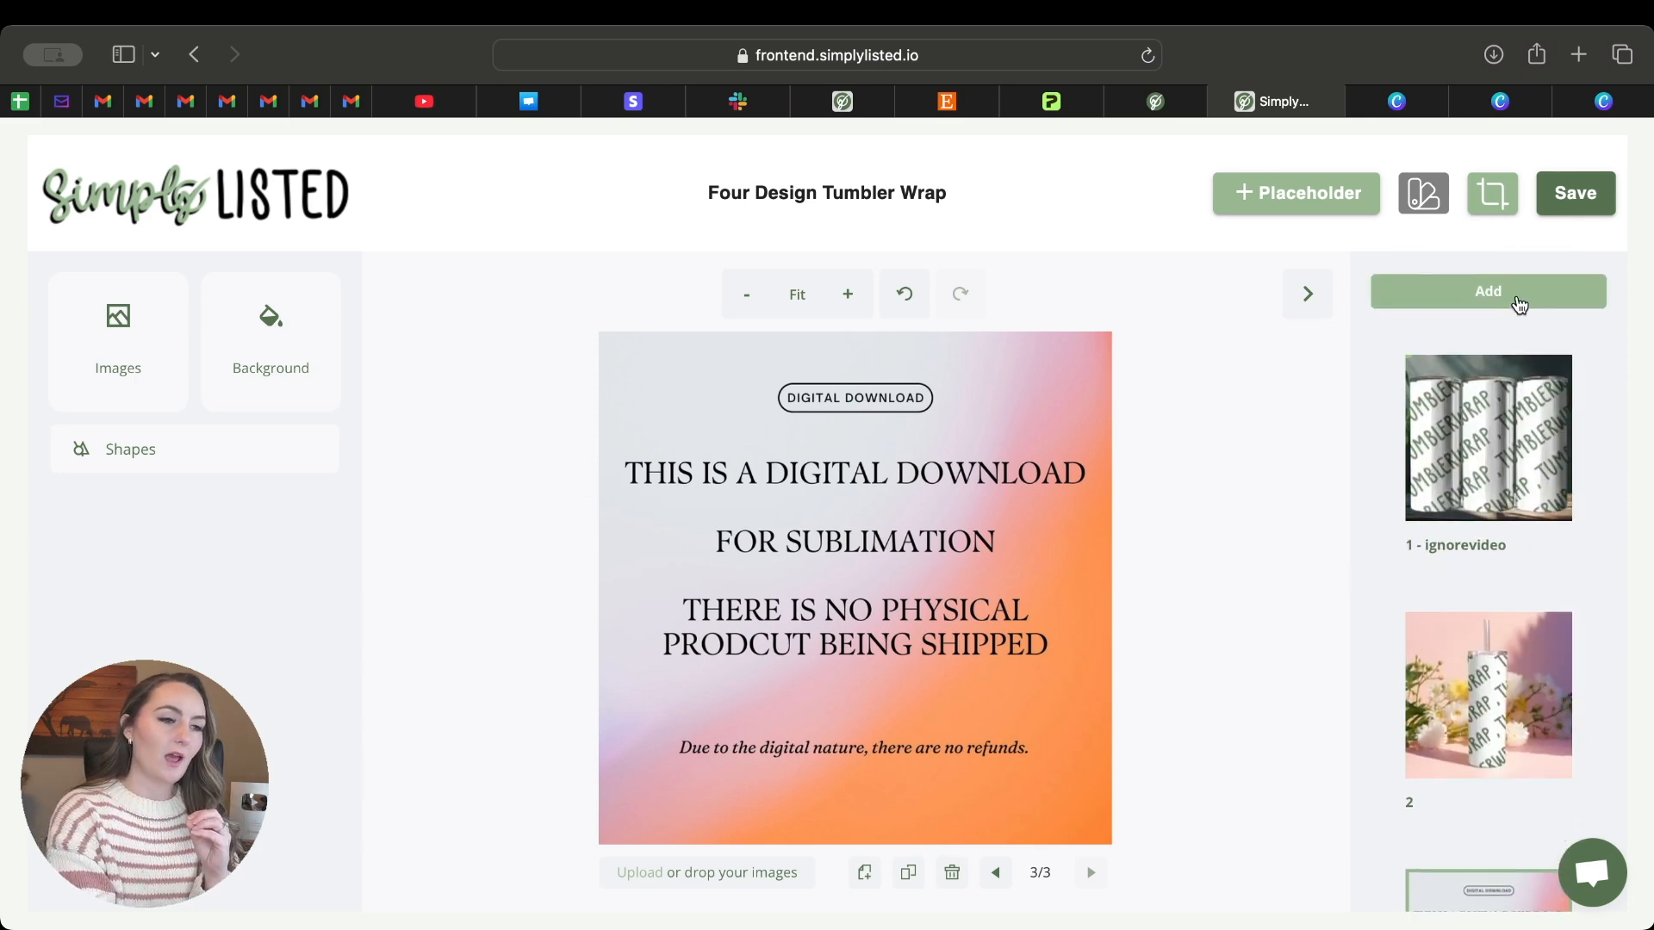
{"action": "left_click", "coordinate": [1516, 300]}
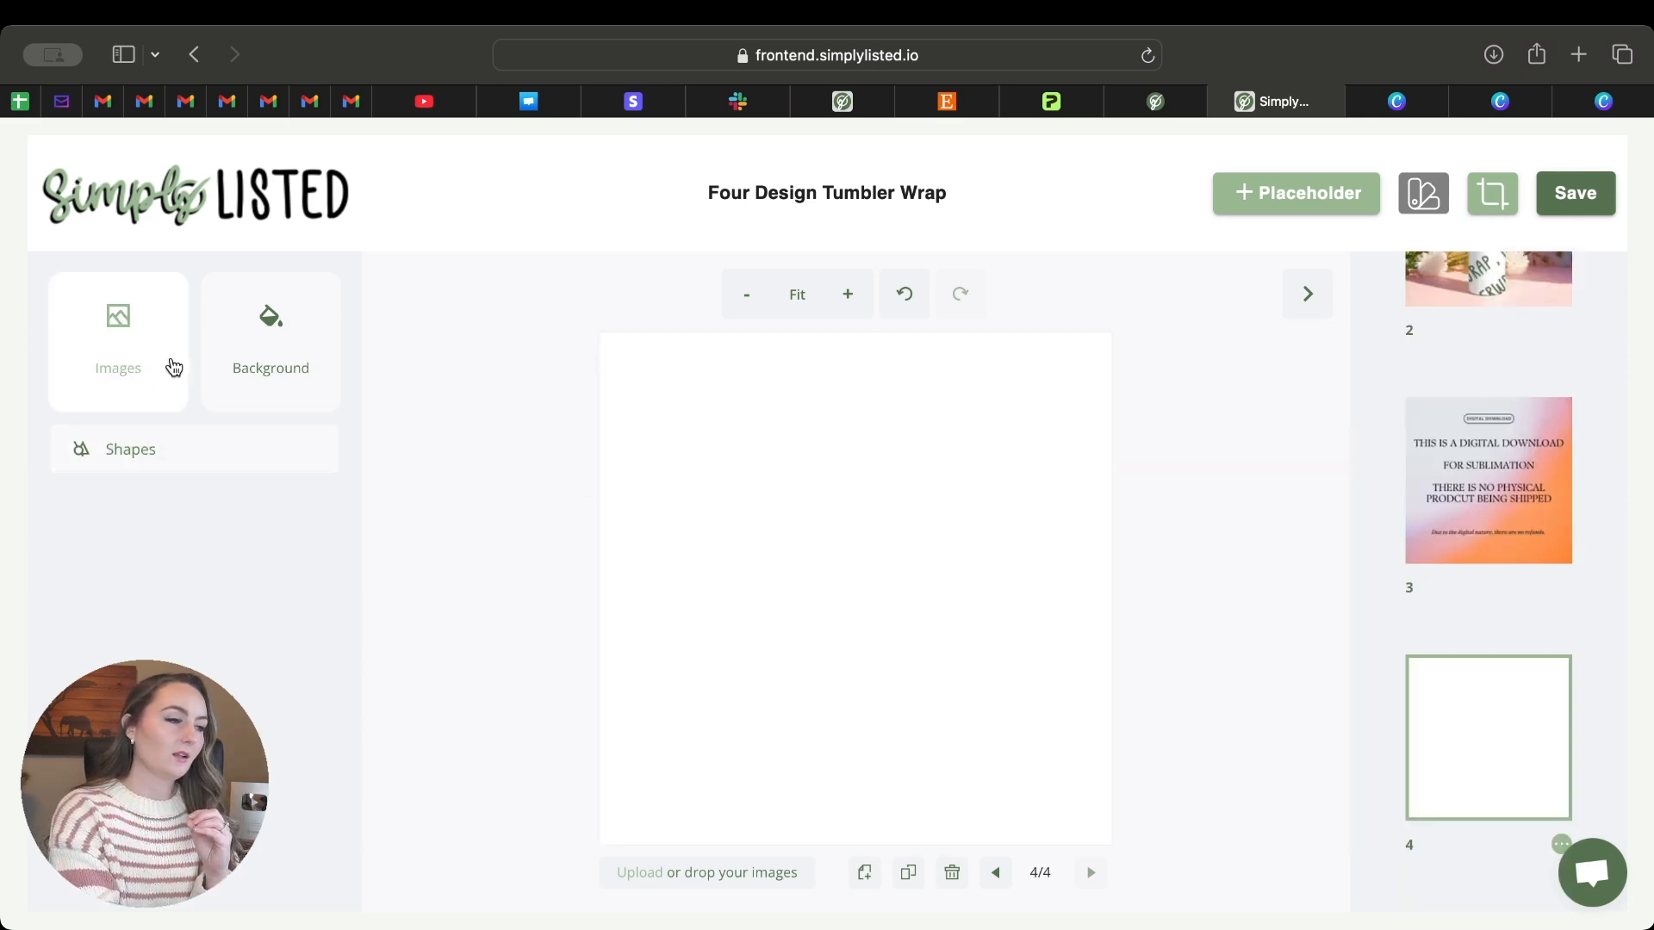
{"action": "left_click", "coordinate": [253, 358]}
{"action": "left_click", "coordinate": [256, 355]}
{"action": "left_click", "coordinate": [343, 297]}
{"action": "left_click", "coordinate": [737, 323]}
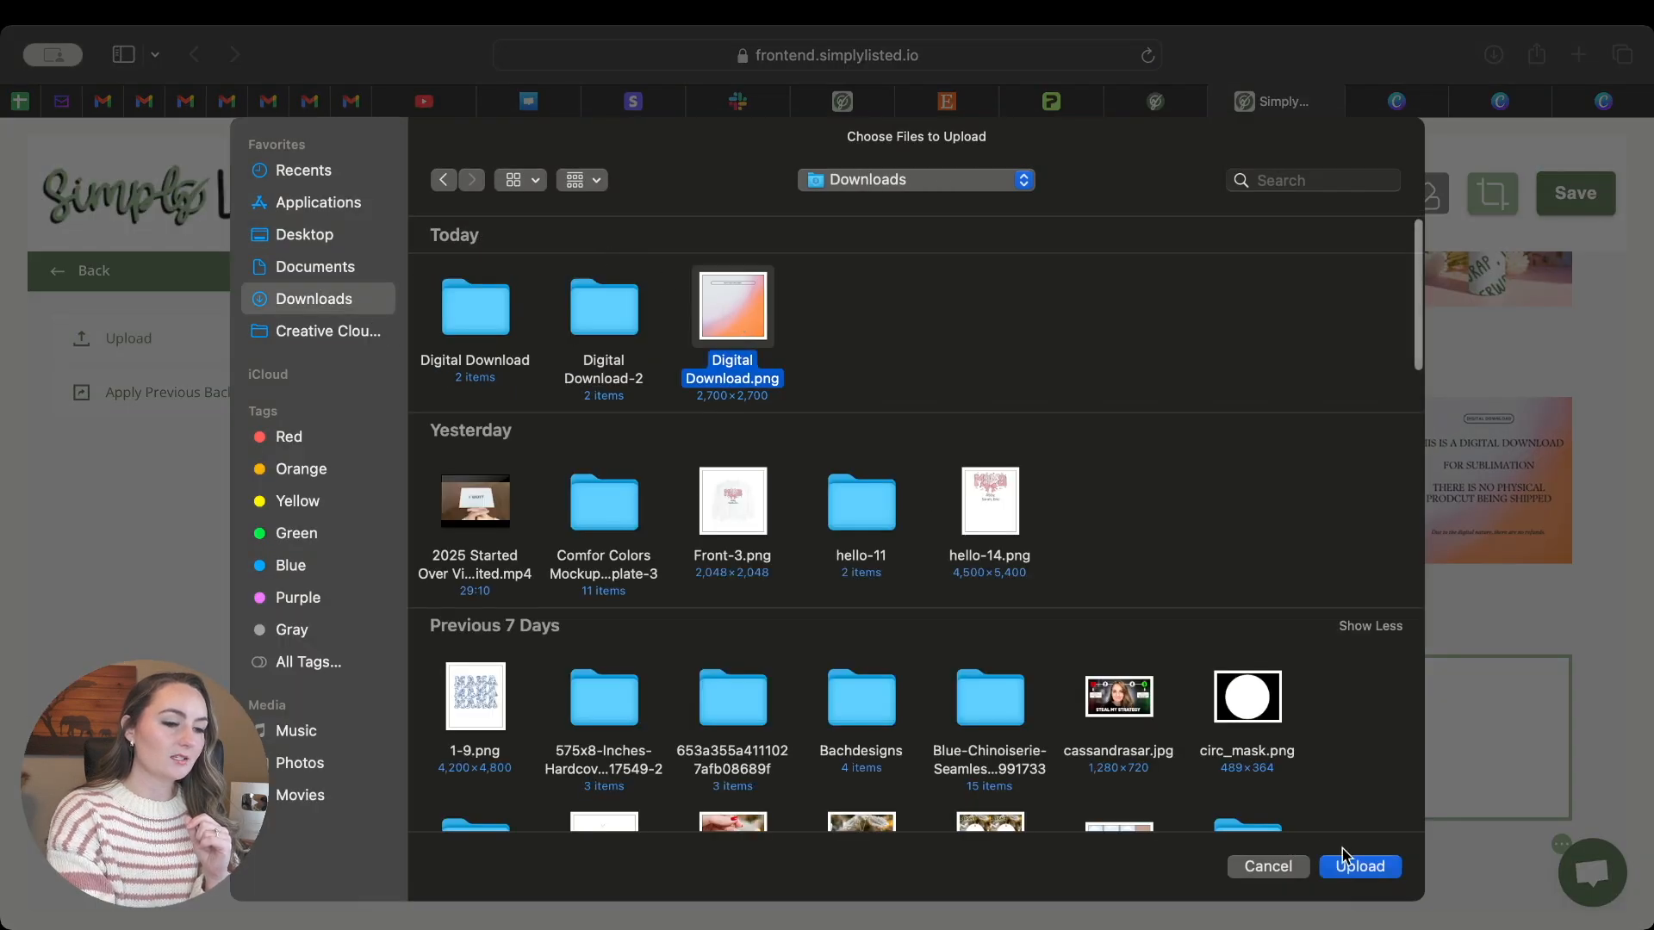
{"action": "left_click", "coordinate": [1358, 865]}
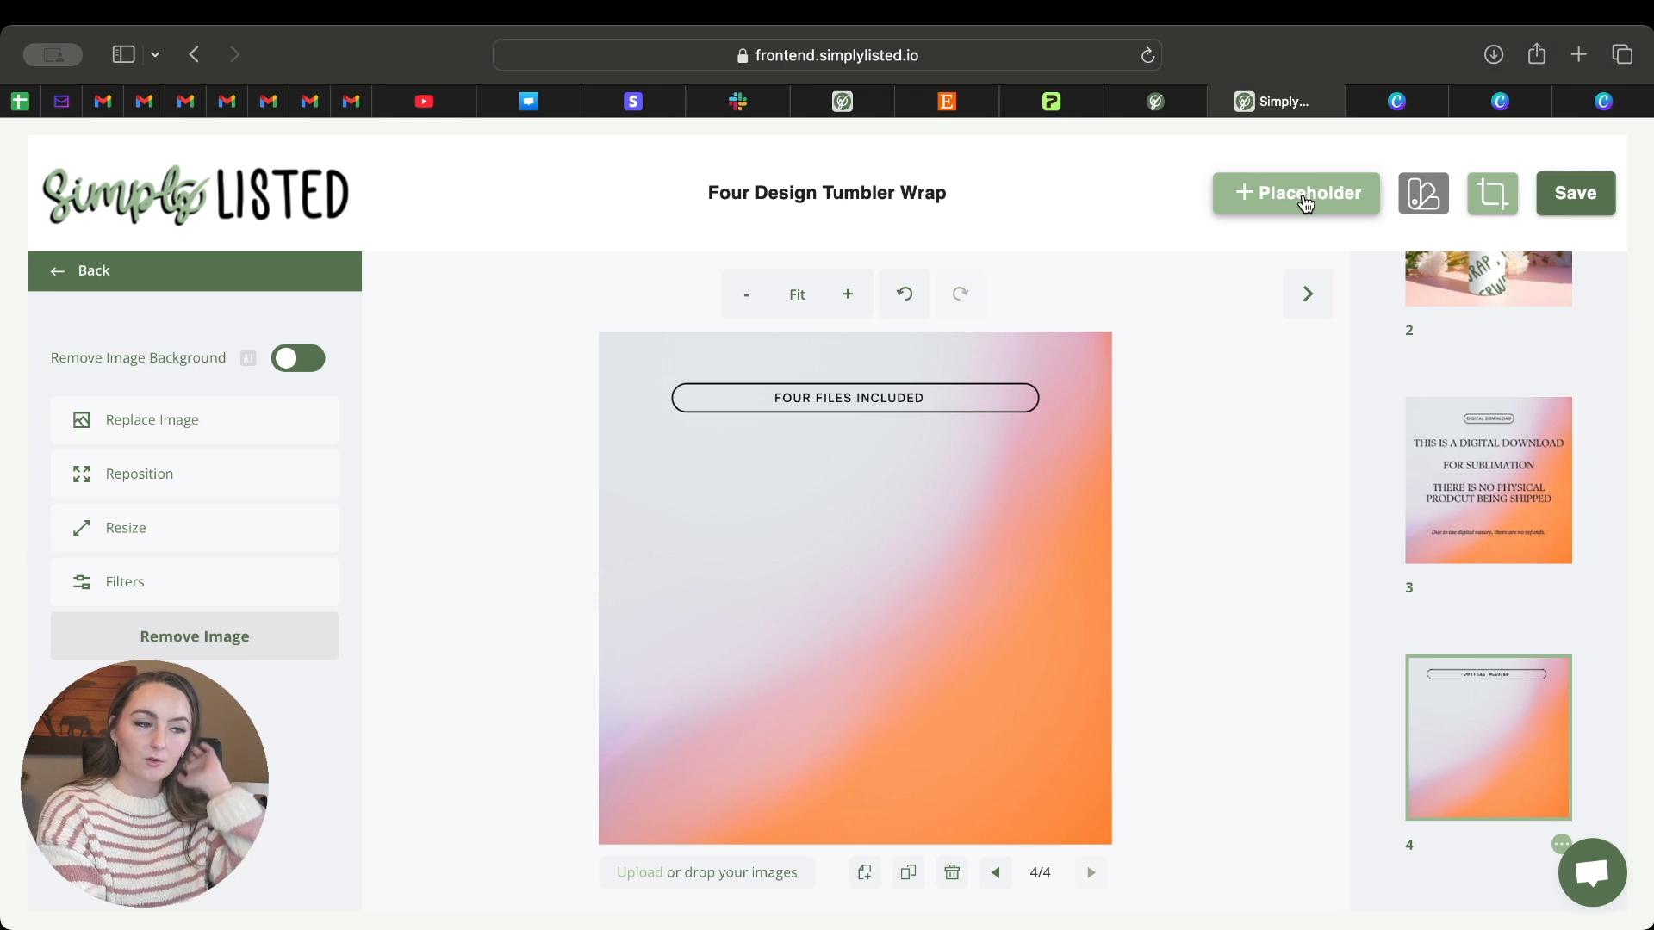
- Insert the existing Tumblerwrap placeholder on the new page and place it below the left end of the FOUR FILES INCLUDED heading
{"action": "scroll", "coordinate": [1458, 454], "scroll_direction": "up", "scroll_amount": 5}
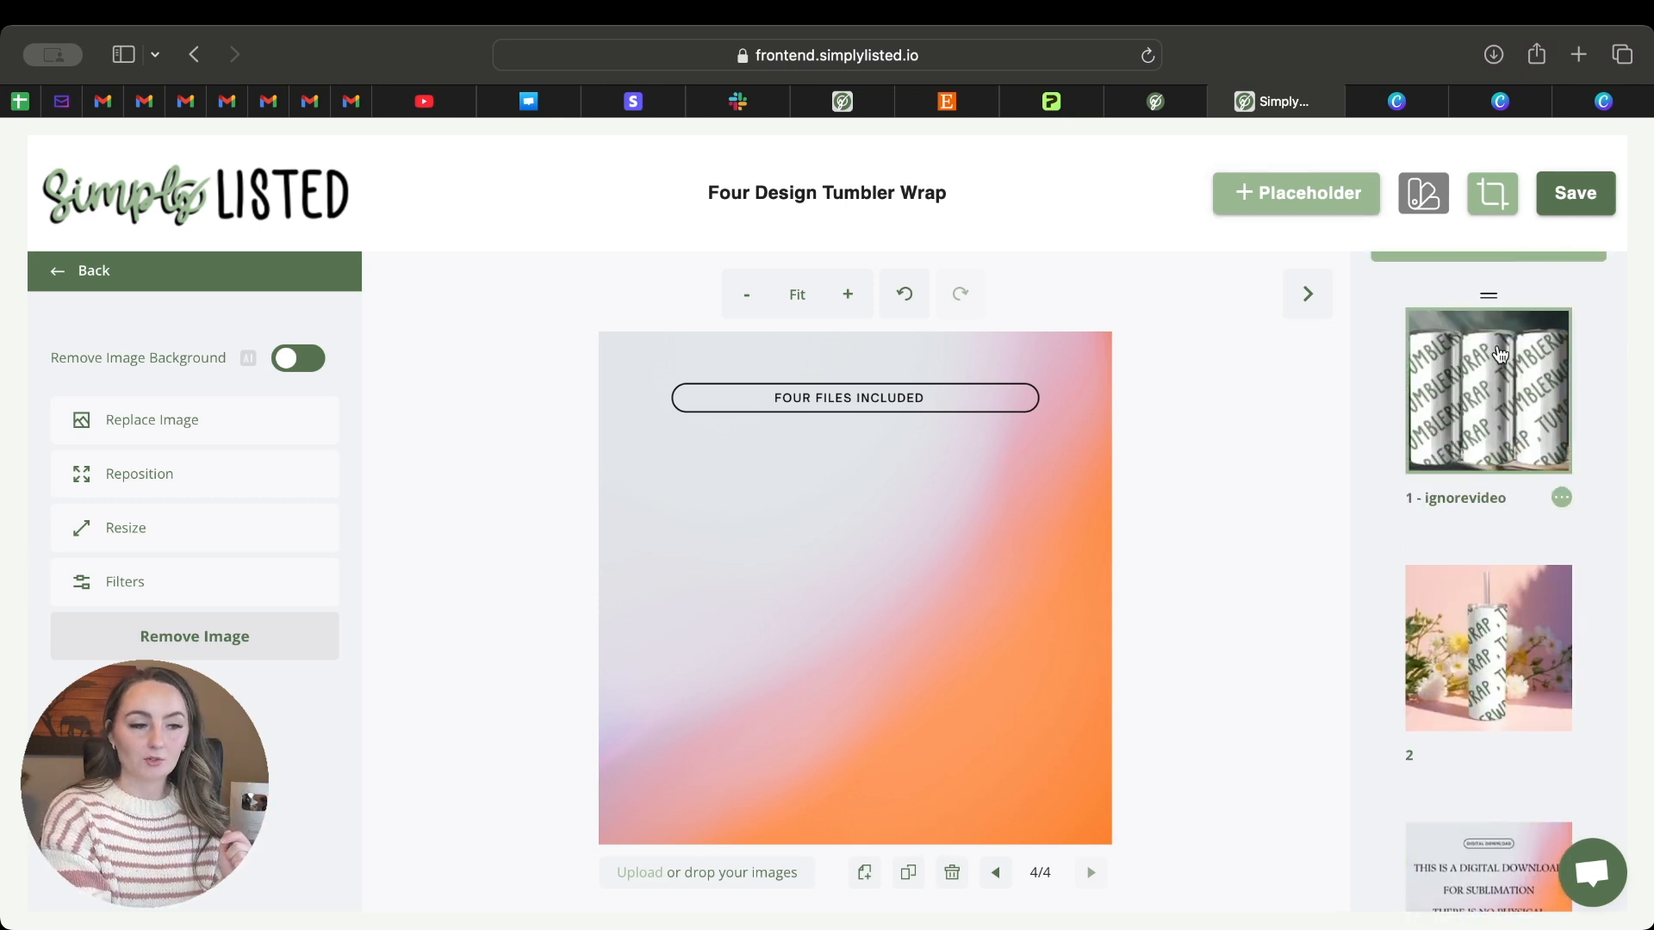
{"action": "scroll", "coordinate": [1502, 380], "scroll_direction": "down", "scroll_amount": 5}
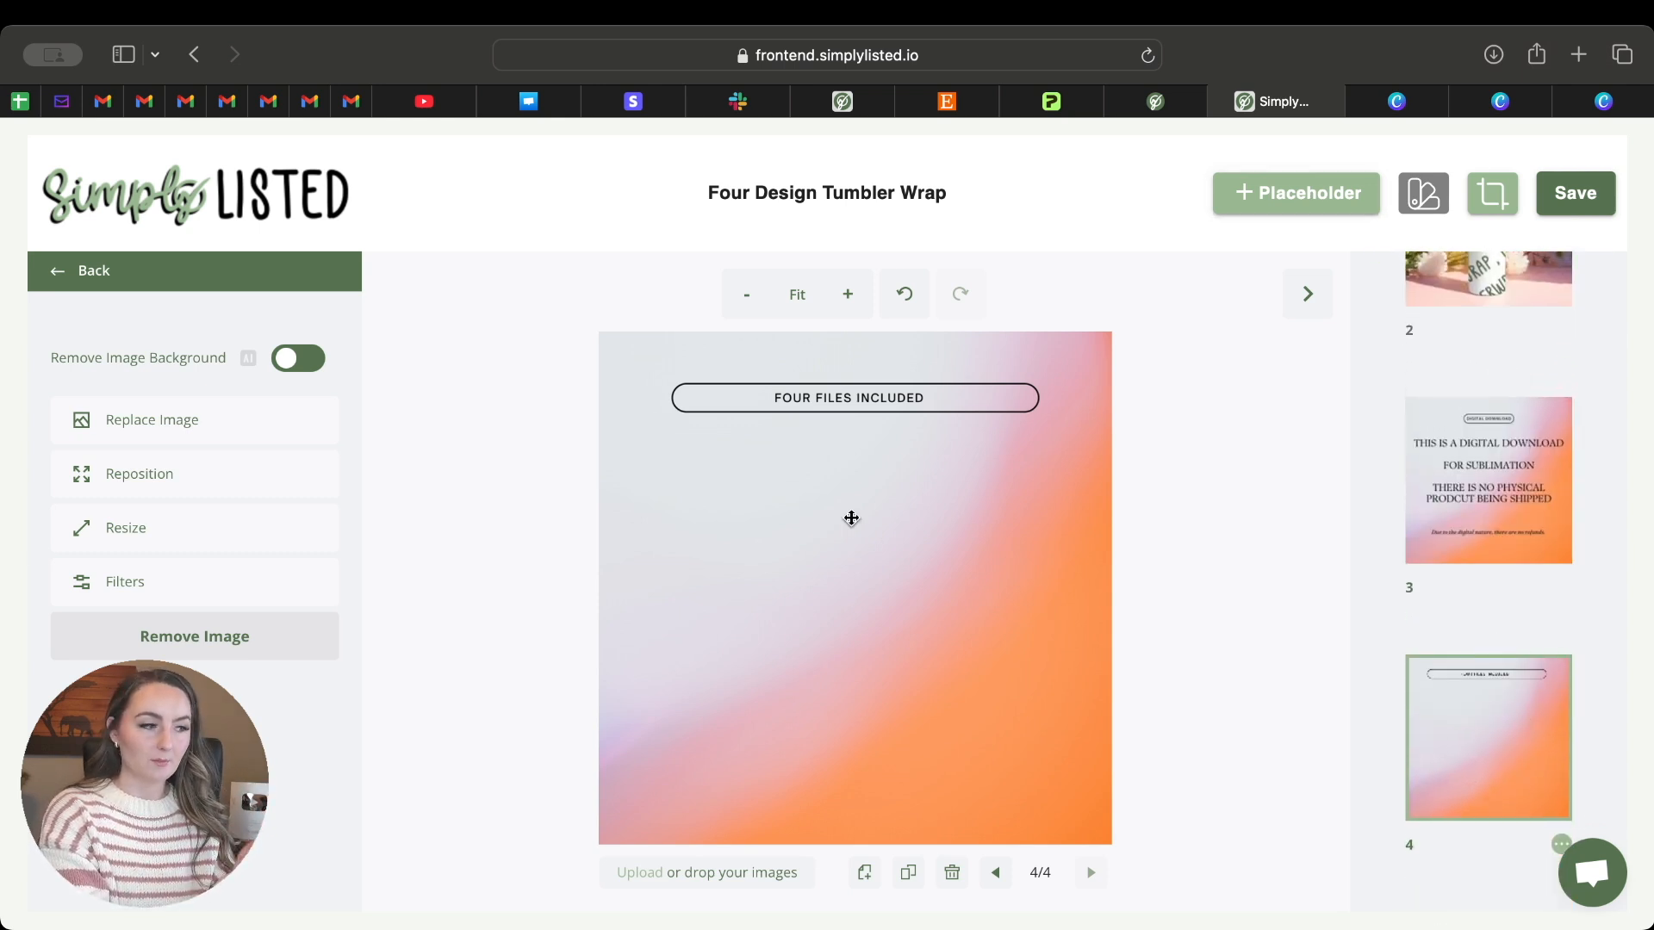
{"action": "left_click", "coordinate": [62, 277]}
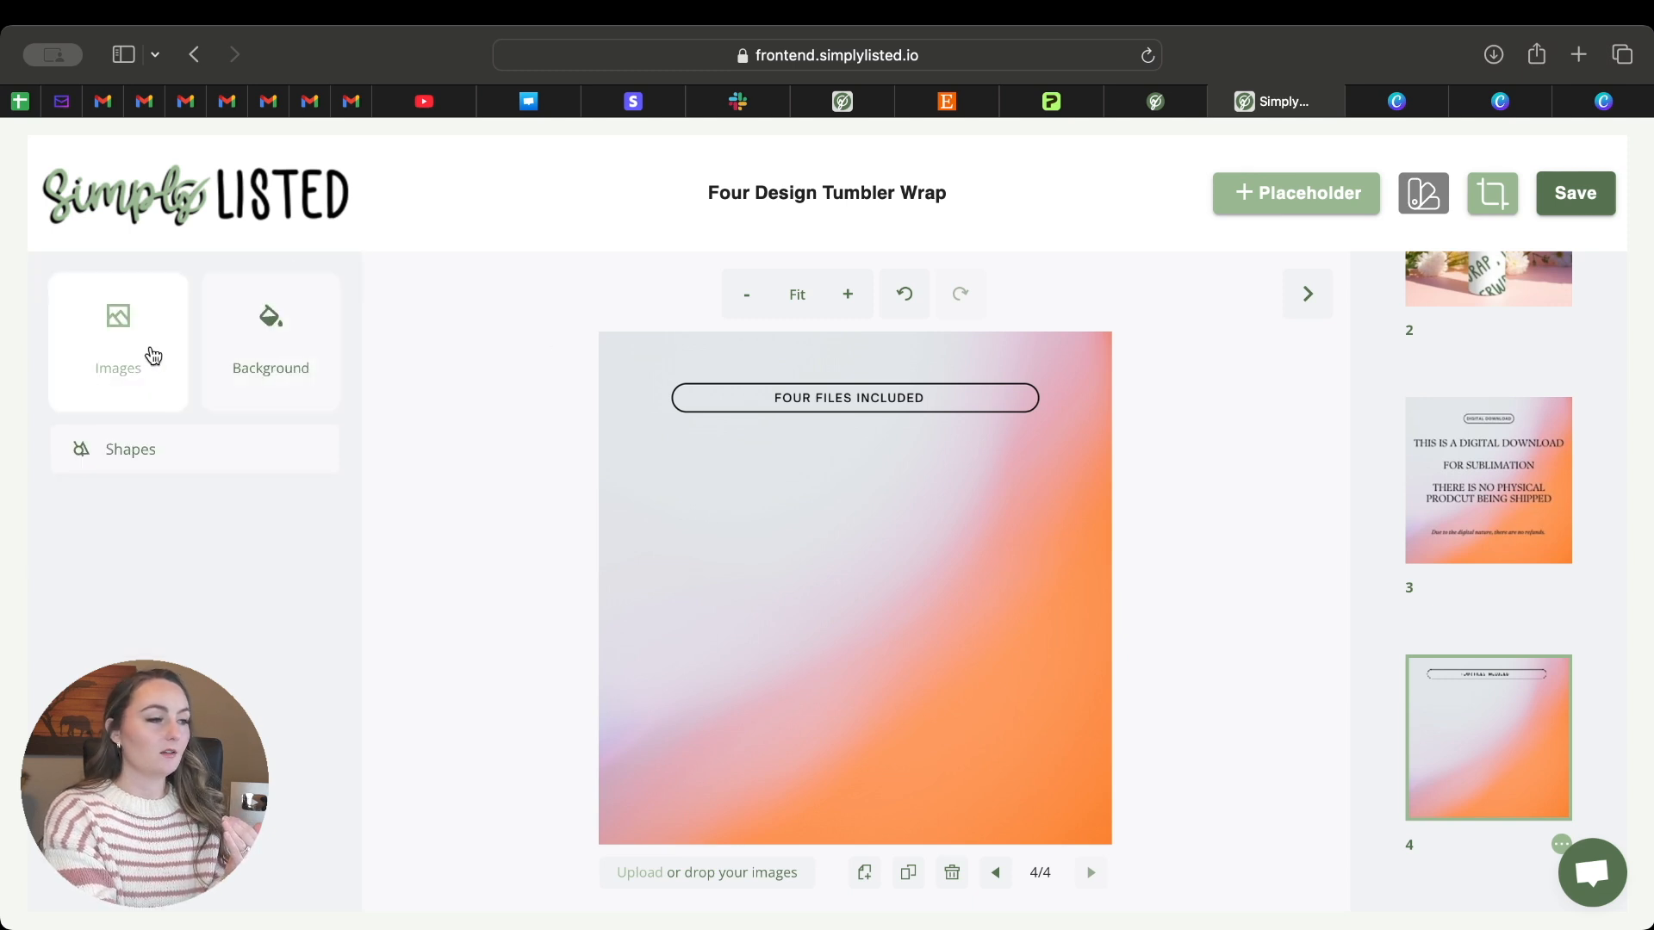
{"action": "left_click", "coordinate": [1303, 212]}
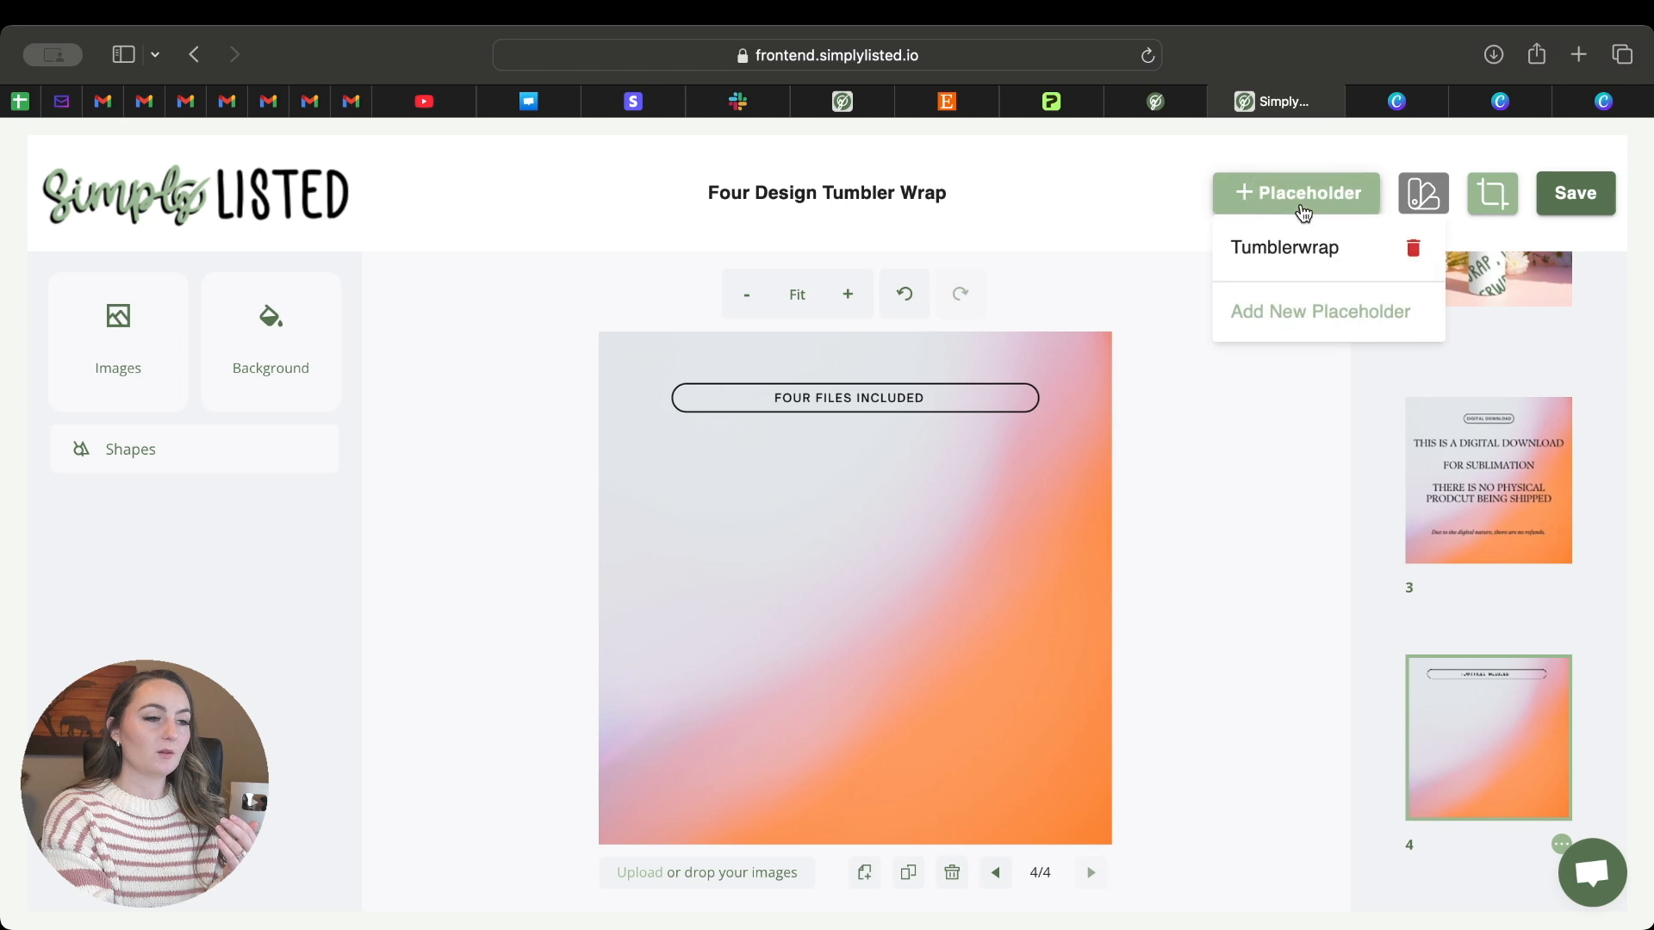
{"action": "left_click", "coordinate": [1292, 259]}
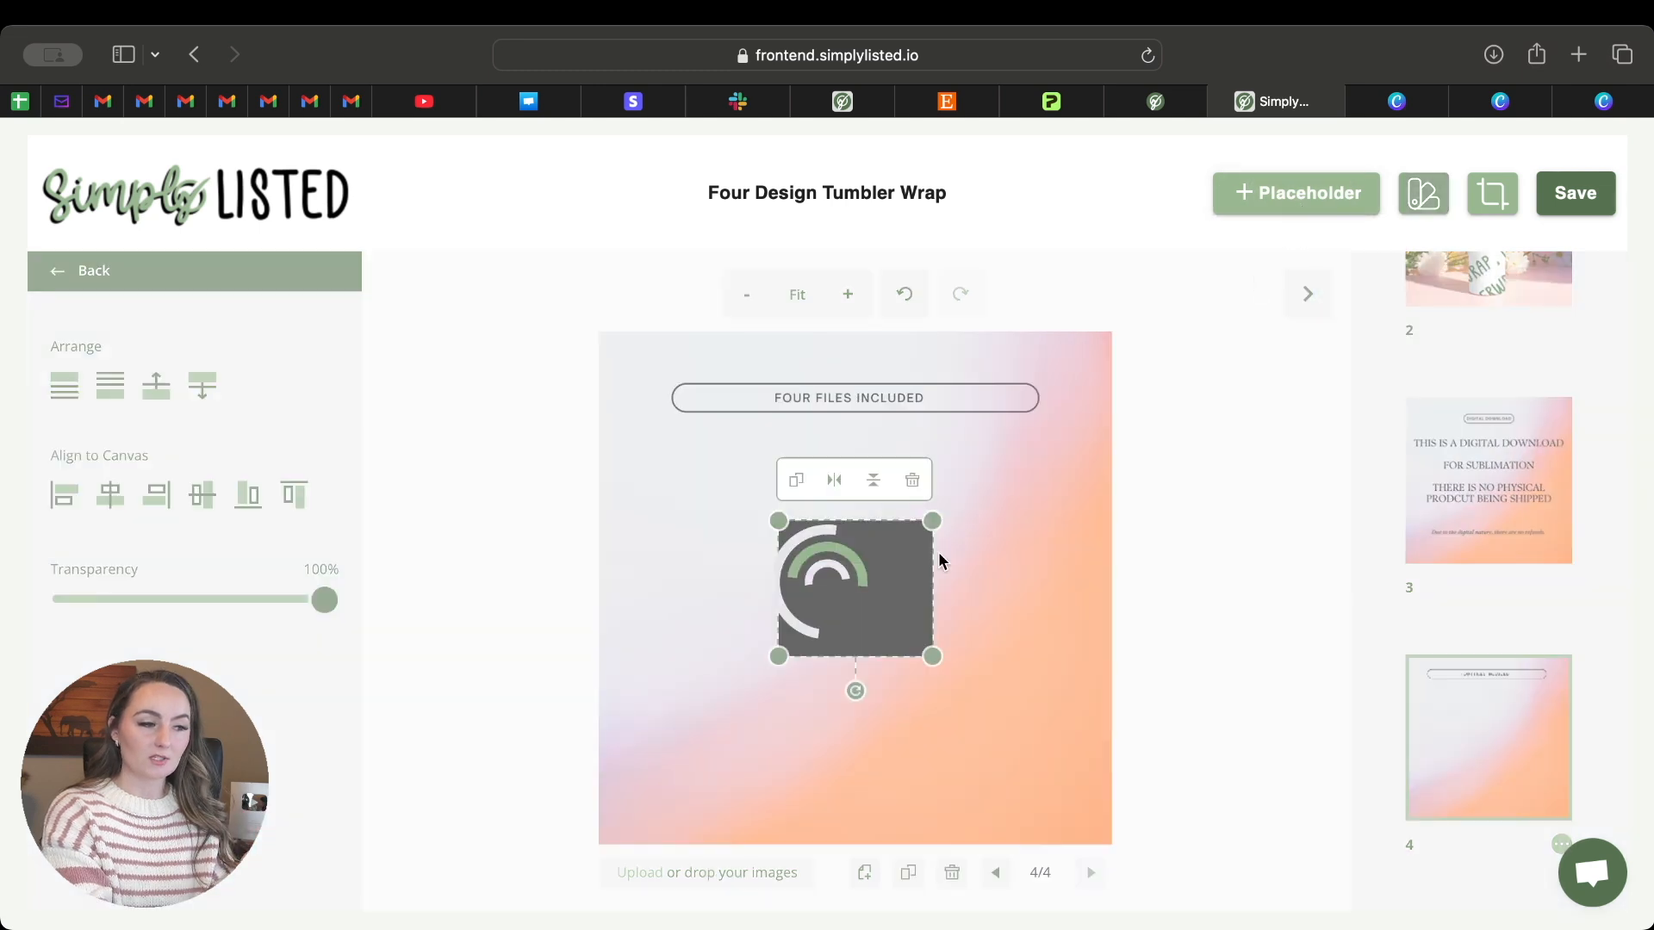
{"action": "left_click_drag", "start_coordinate": [848, 603], "coordinate": [742, 525]}
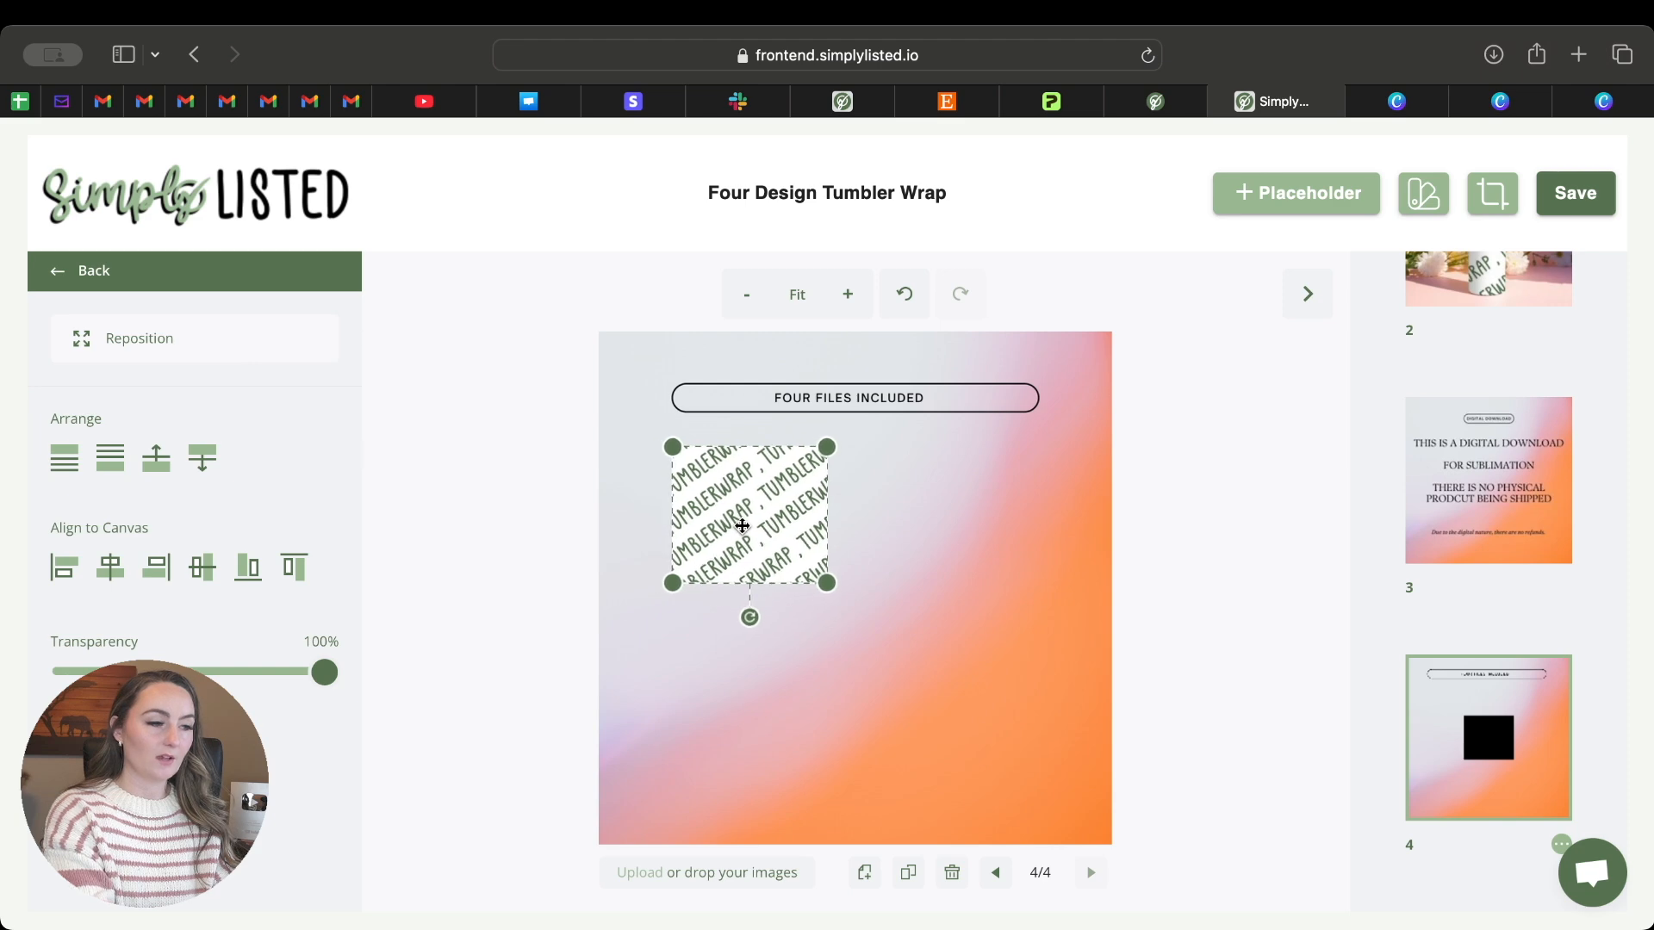
{"action": "left_click", "coordinate": [896, 509]}
{"action": "left_click", "coordinate": [1171, 458]}
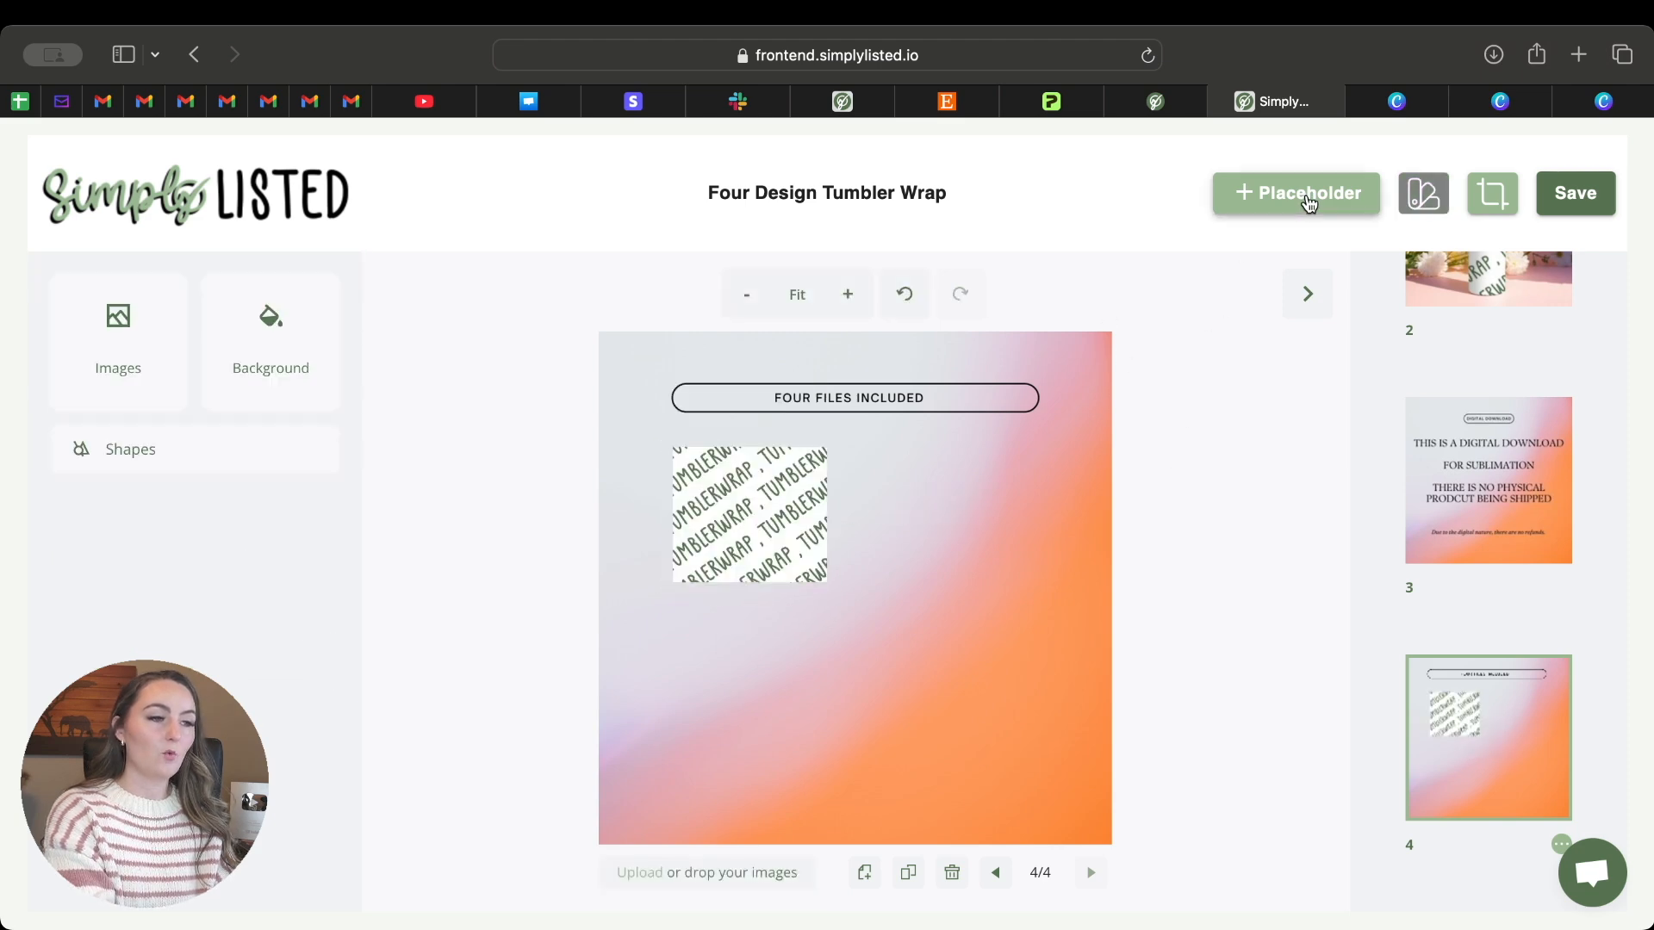
- Create a 2790 x 2460 pixel placeholder named Wrap2 and place it to the right of the Tumblerwrap placeholder
{"action": "left_click", "coordinate": [1266, 193]}
{"action": "left_click", "coordinate": [1266, 315]}
{"action": "left_click", "coordinate": [1001, 427]}
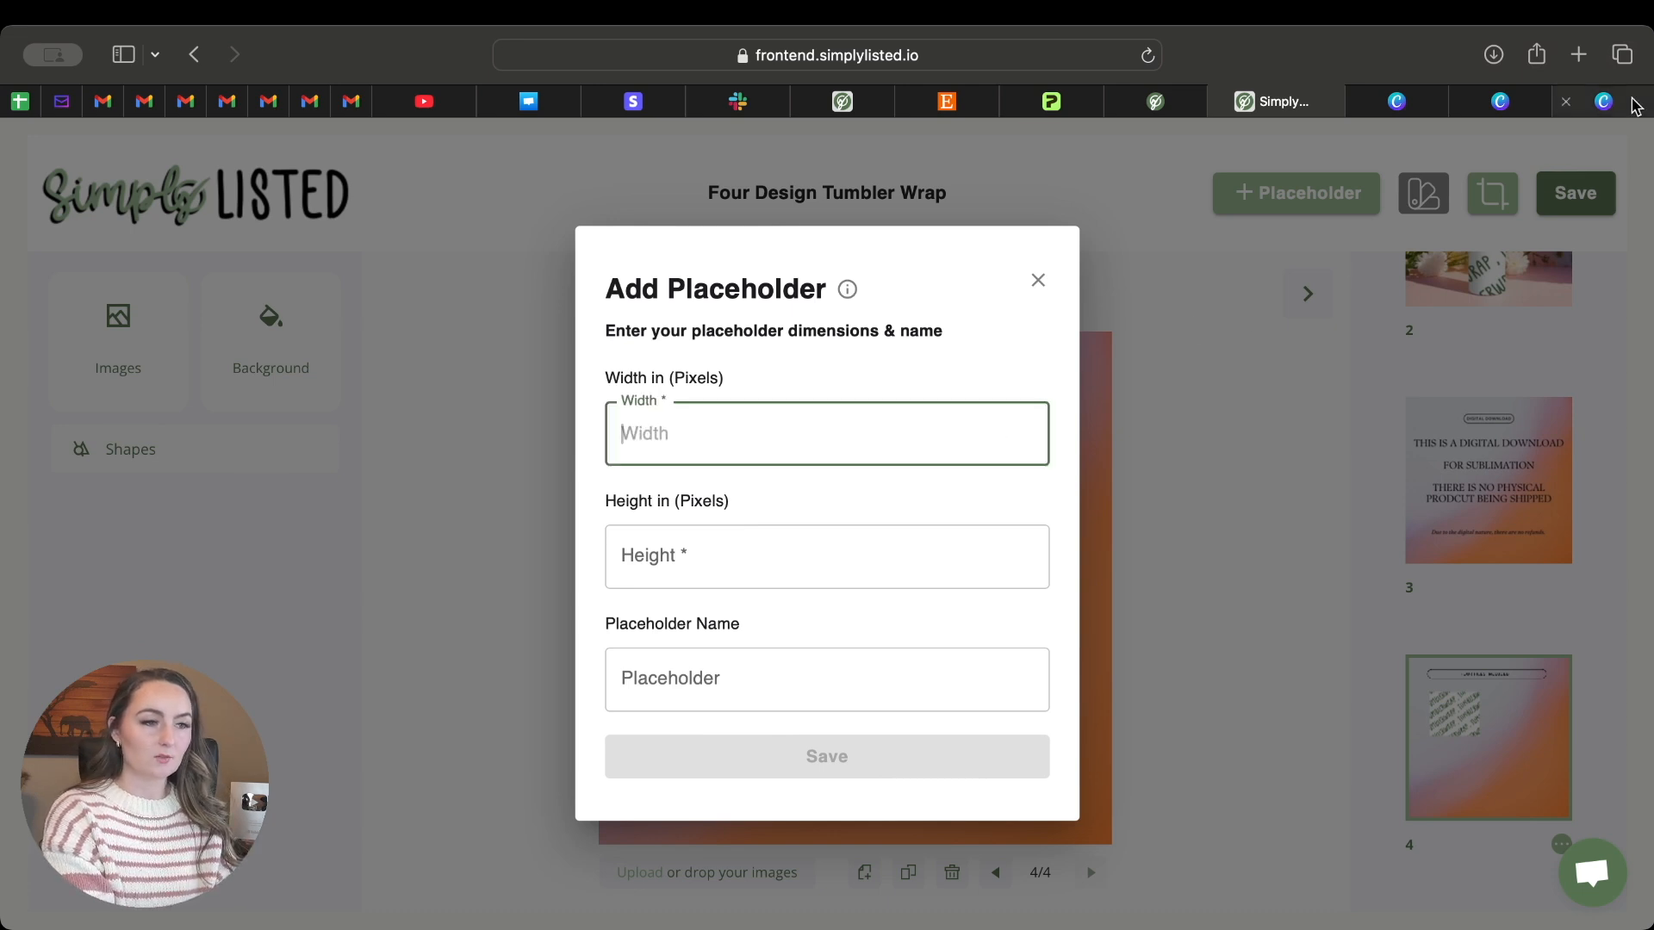
{"action": "mouse_move", "coordinate": [1634, 105]}
{"action": "type", "text": "2790"}
{"action": "left_click", "coordinate": [736, 575]}
{"action": "type", "text": "2460"}
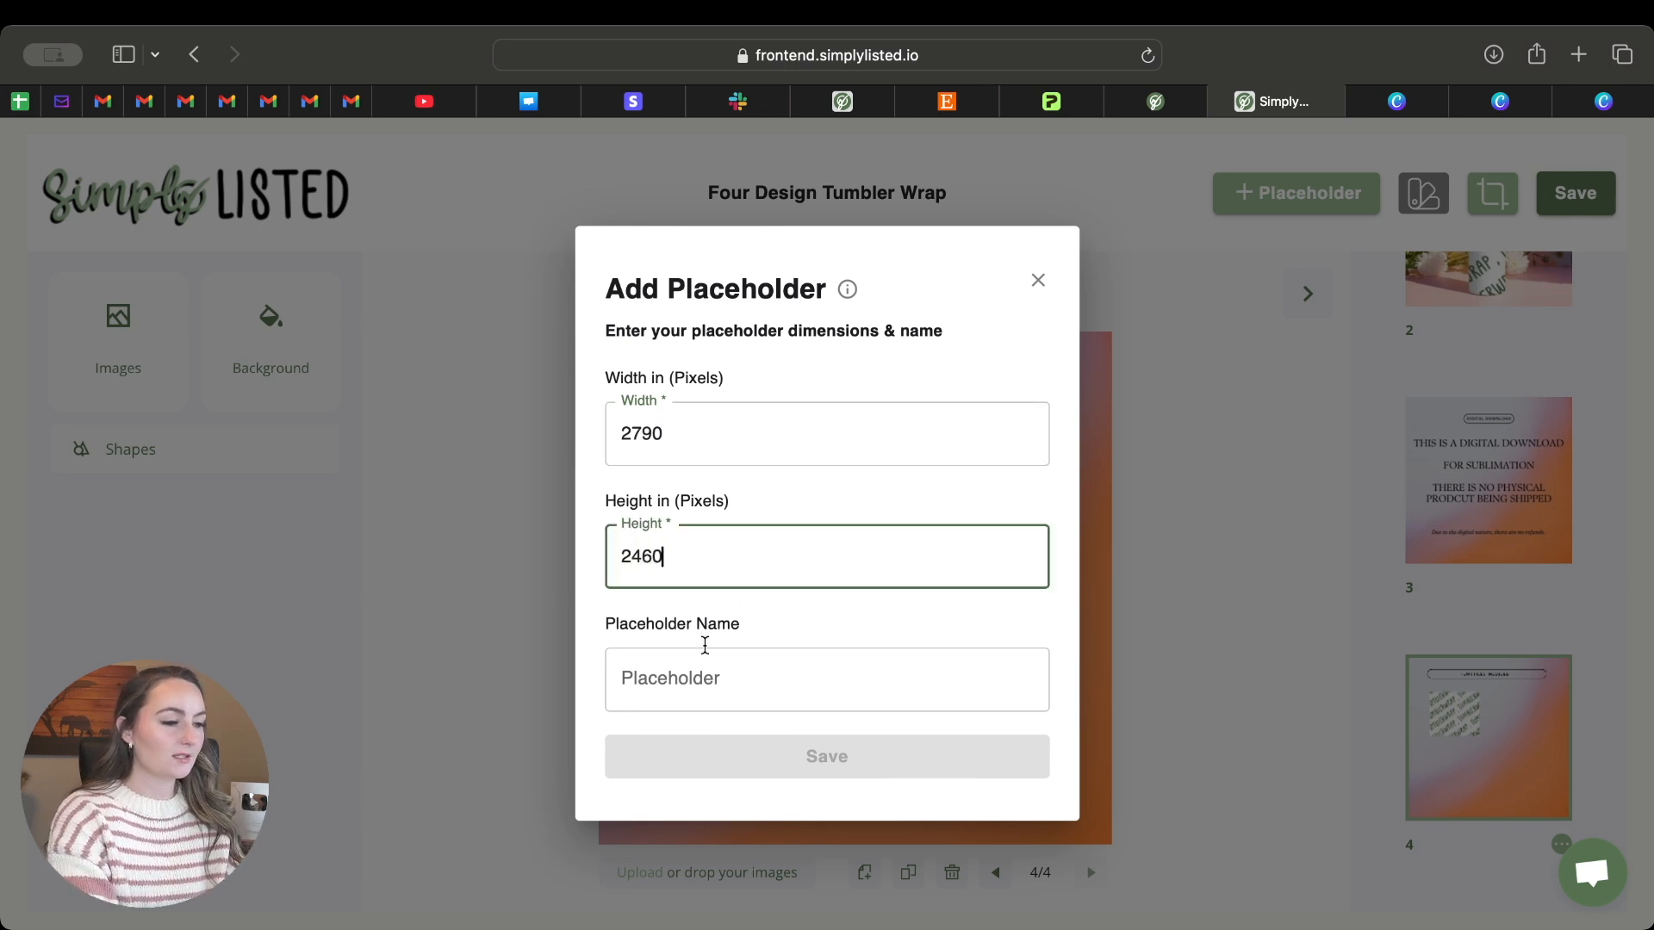
{"action": "left_click", "coordinate": [687, 669]}
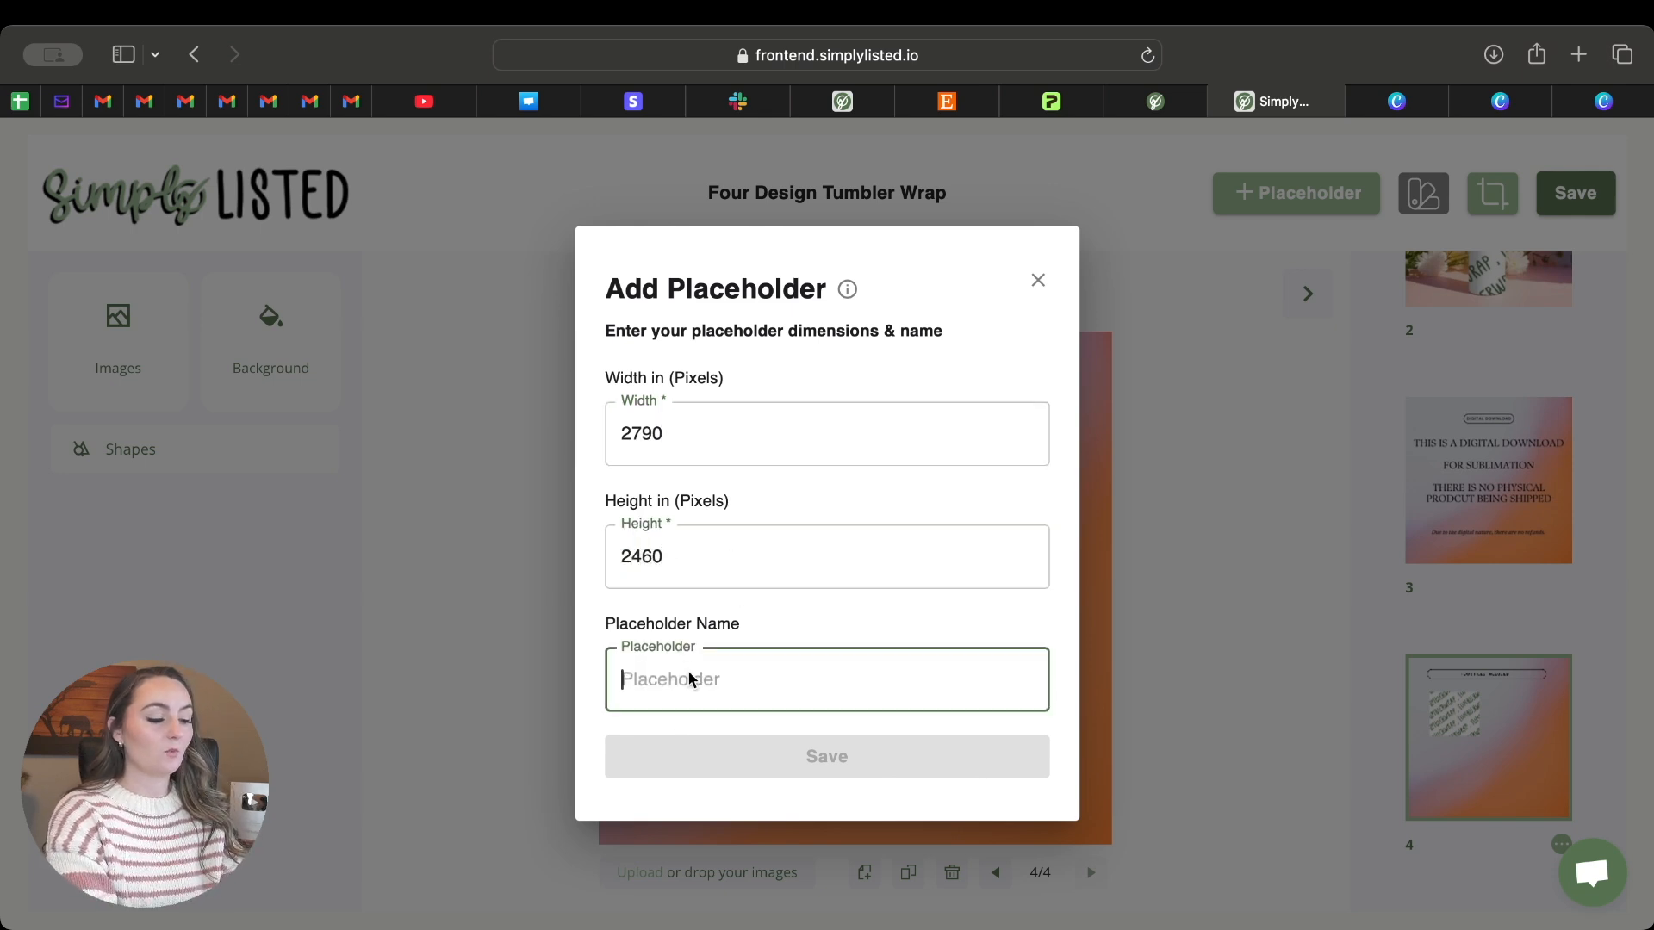
{"action": "type", "text": "Wrap2"}
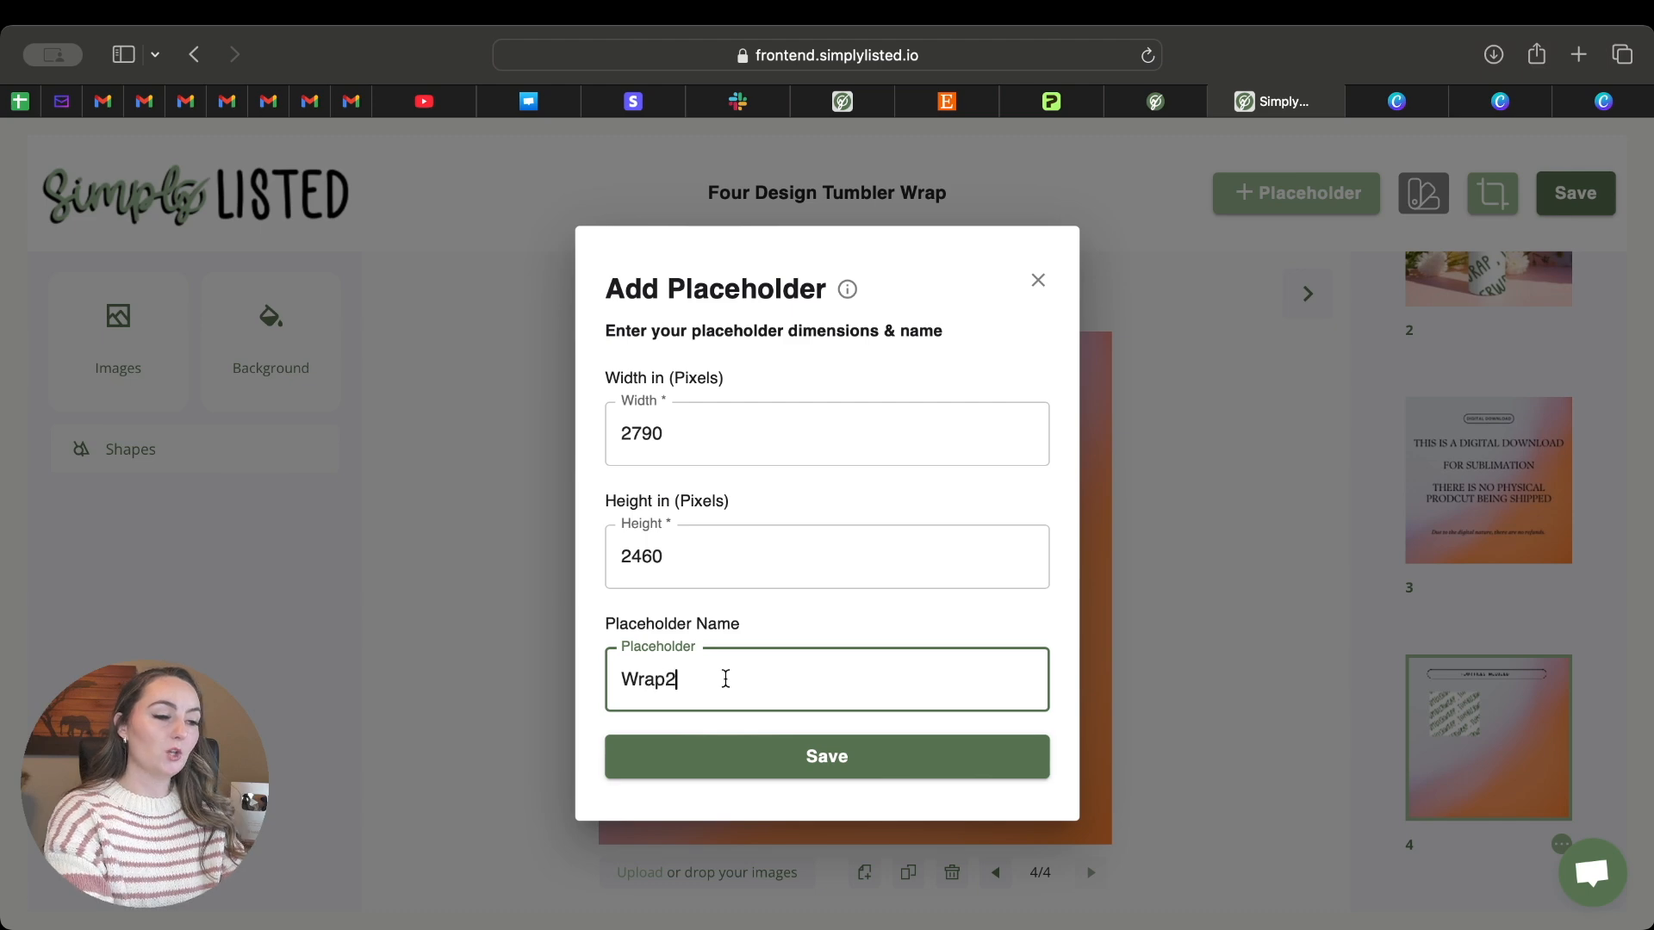
{"action": "left_click", "coordinate": [837, 762]}
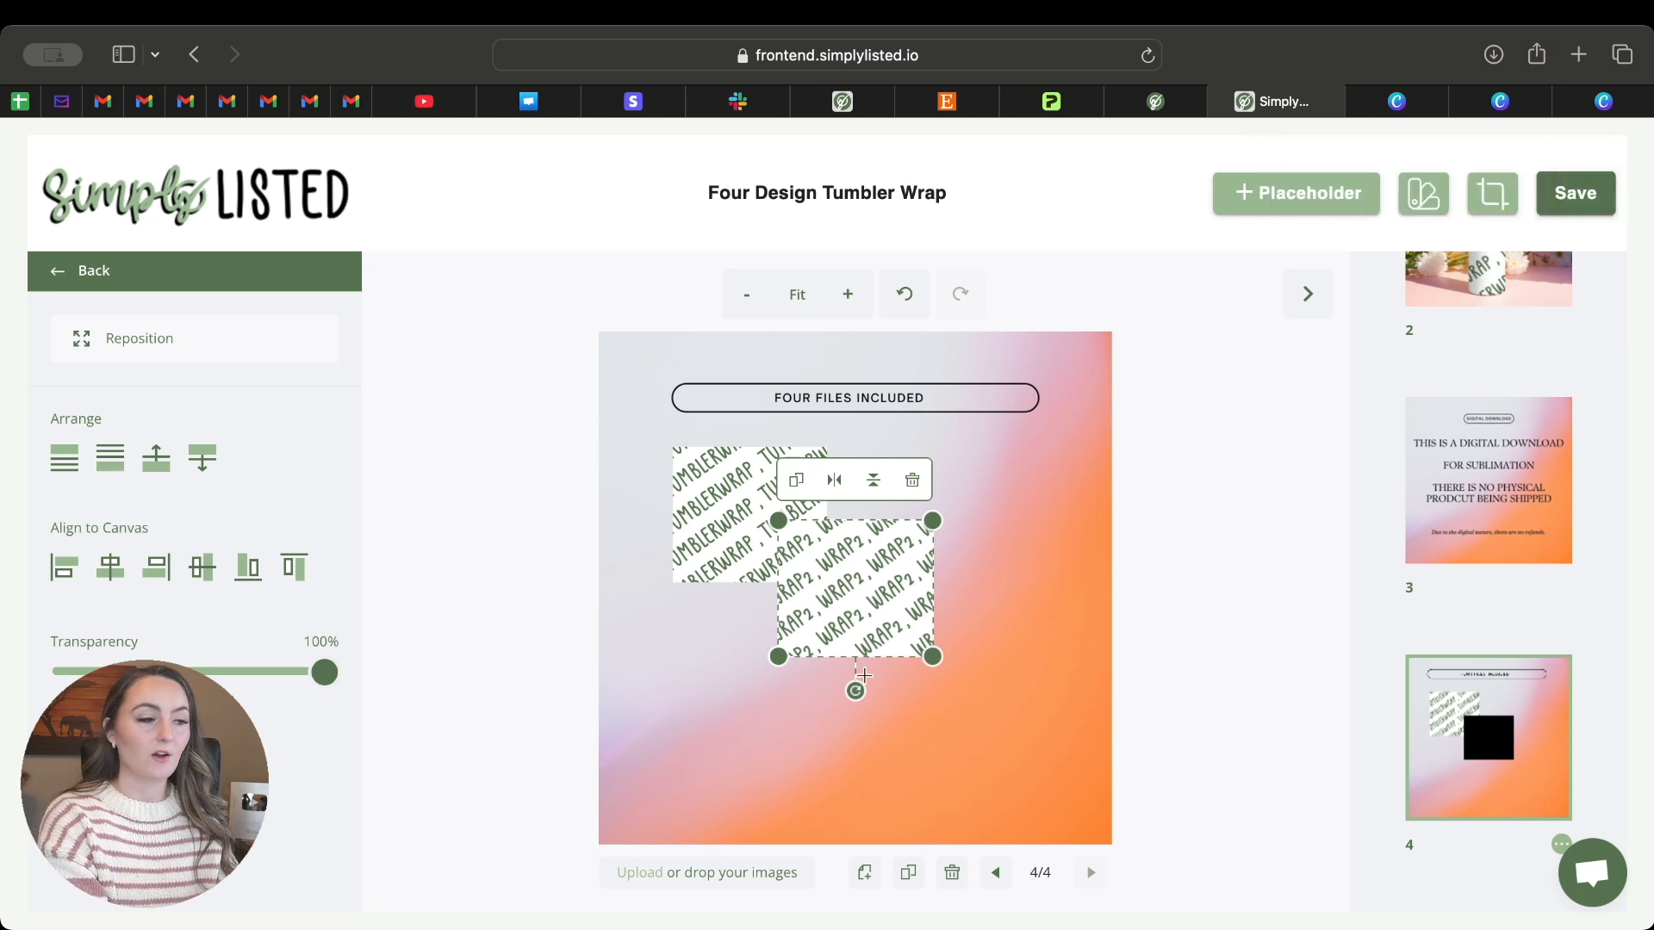
{"action": "left_click_drag", "start_coordinate": [832, 609], "coordinate": [916, 534]}
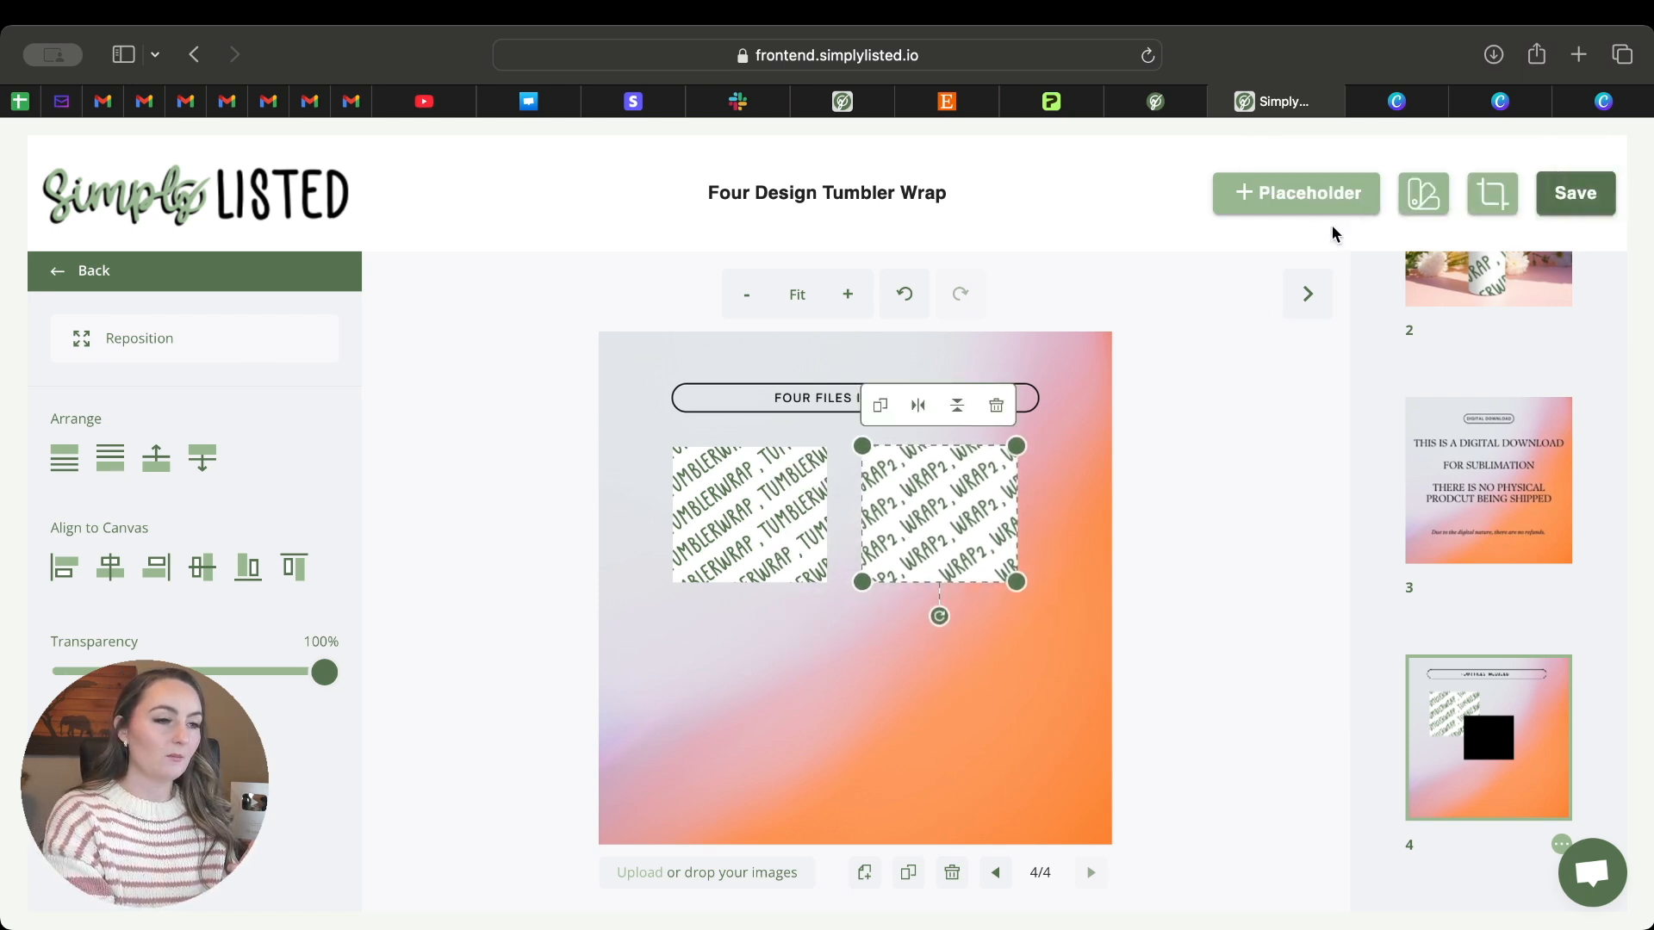
- Create placeholders Wrap3 and Wrap4 and place them side by side as the lower row of a two-by-two grid
{"action": "left_click", "coordinate": [1318, 192]}
{"action": "left_click", "coordinate": [1288, 357]}
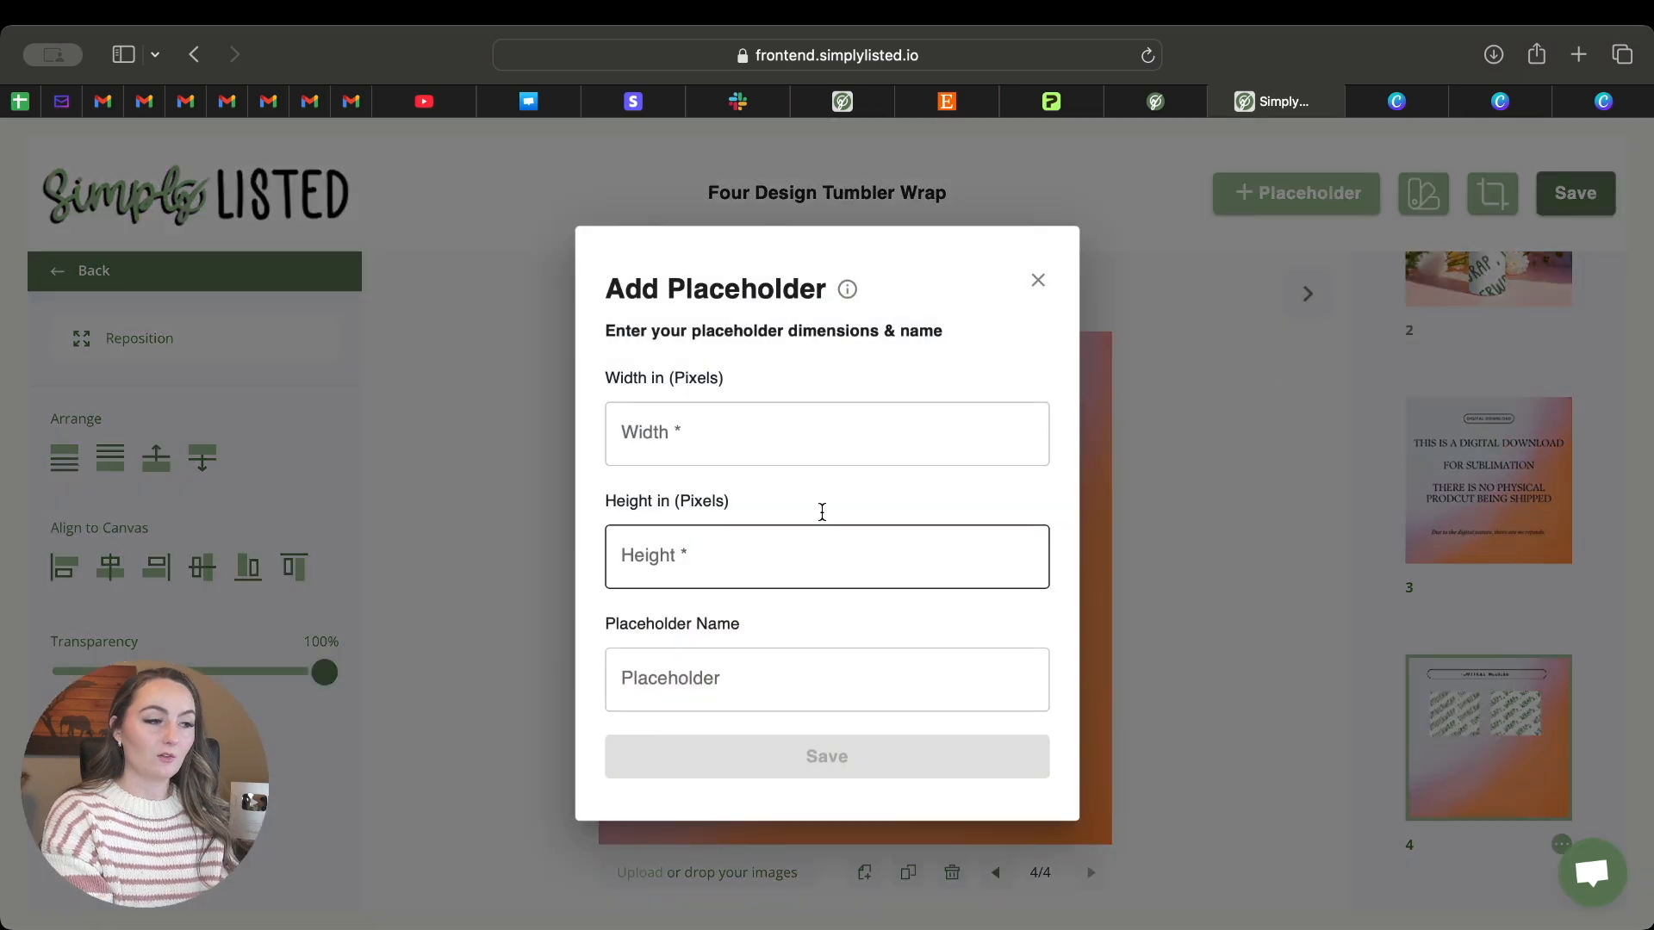
{"action": "left_click", "coordinate": [809, 449]}
{"action": "type", "text": "2"}
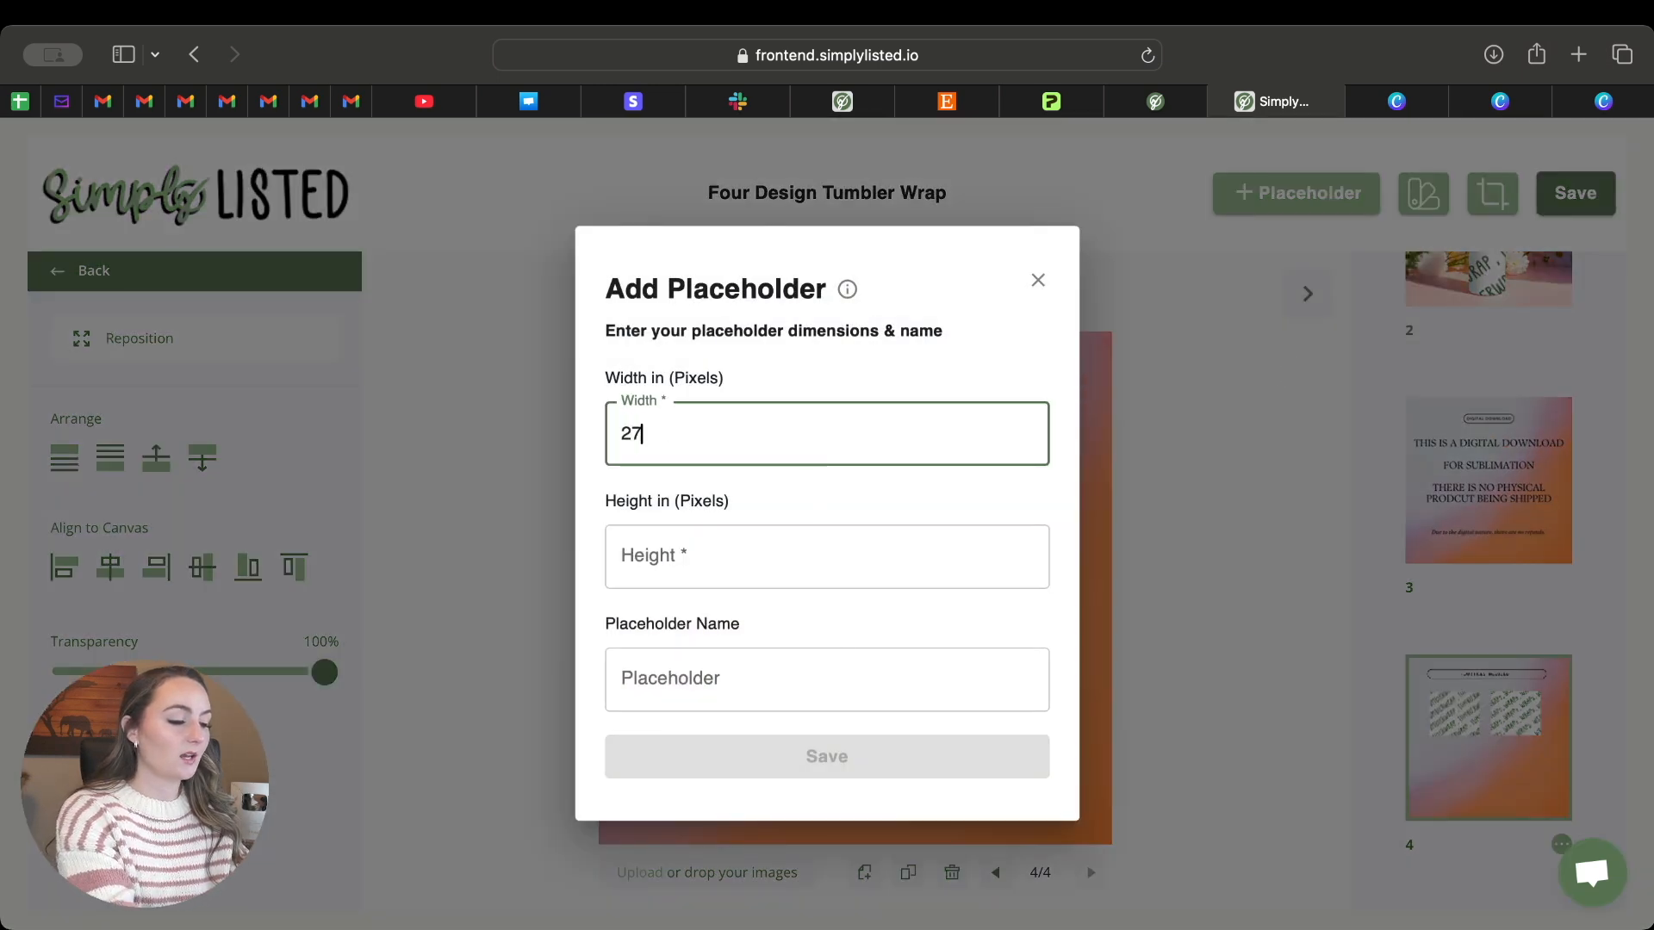
{"action": "type", "text": "7"}
{"action": "left_click", "coordinate": [913, 746]}
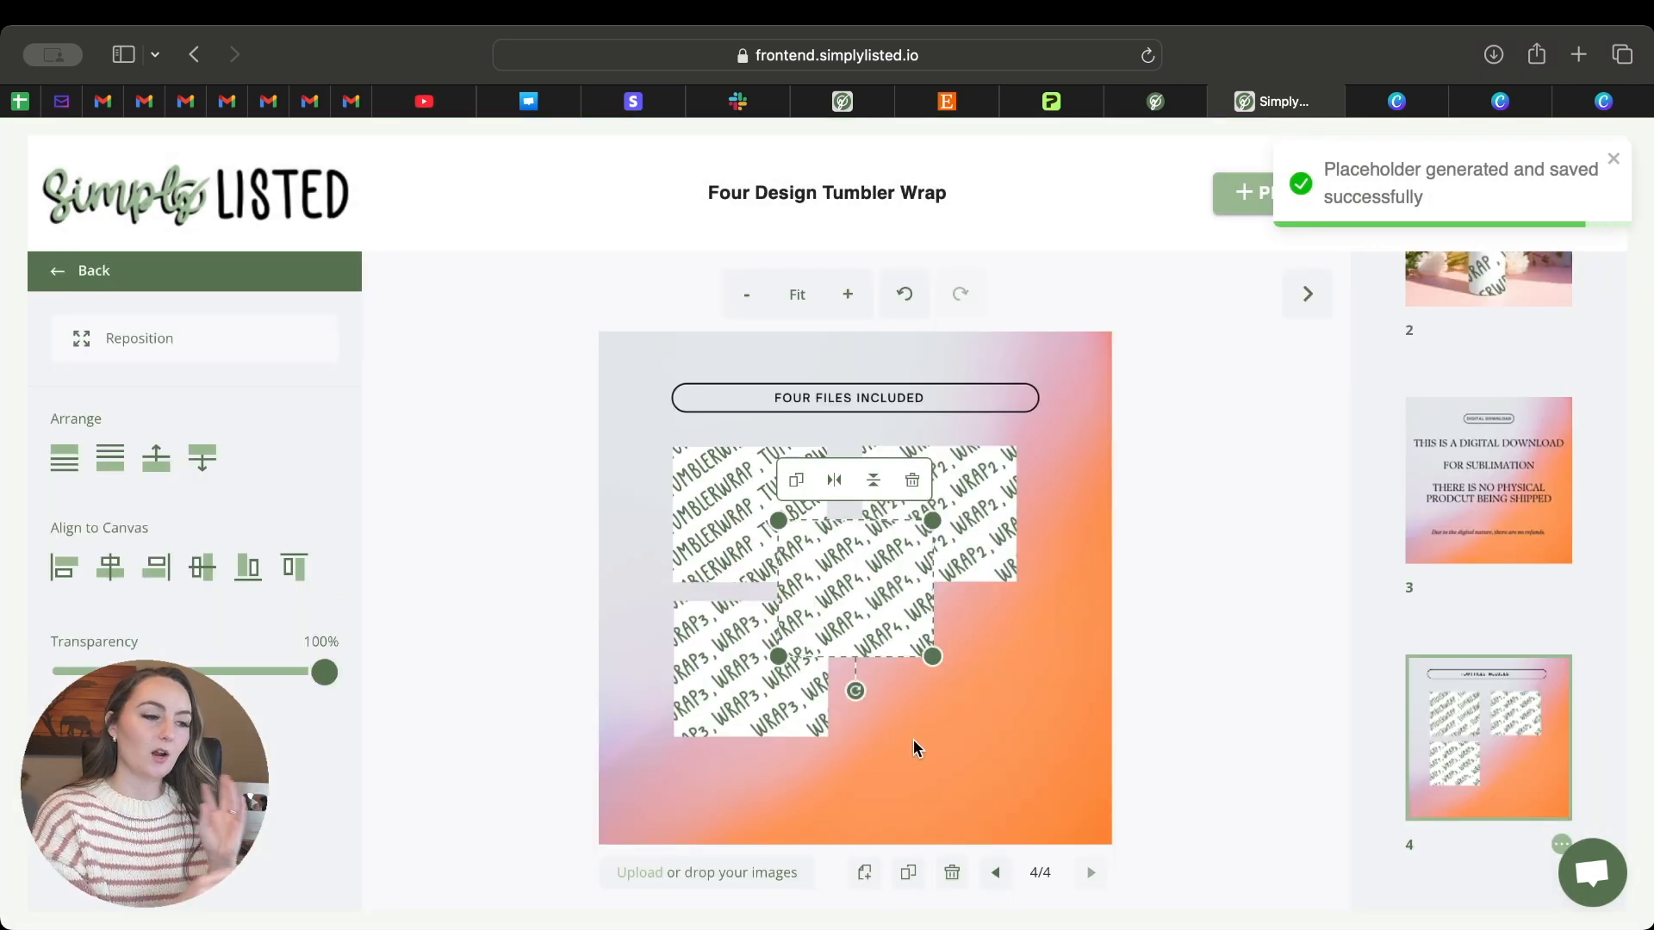
{"action": "left_click_drag", "start_coordinate": [855, 600], "coordinate": [937, 676]}
{"action": "left_click", "coordinate": [1080, 612]}
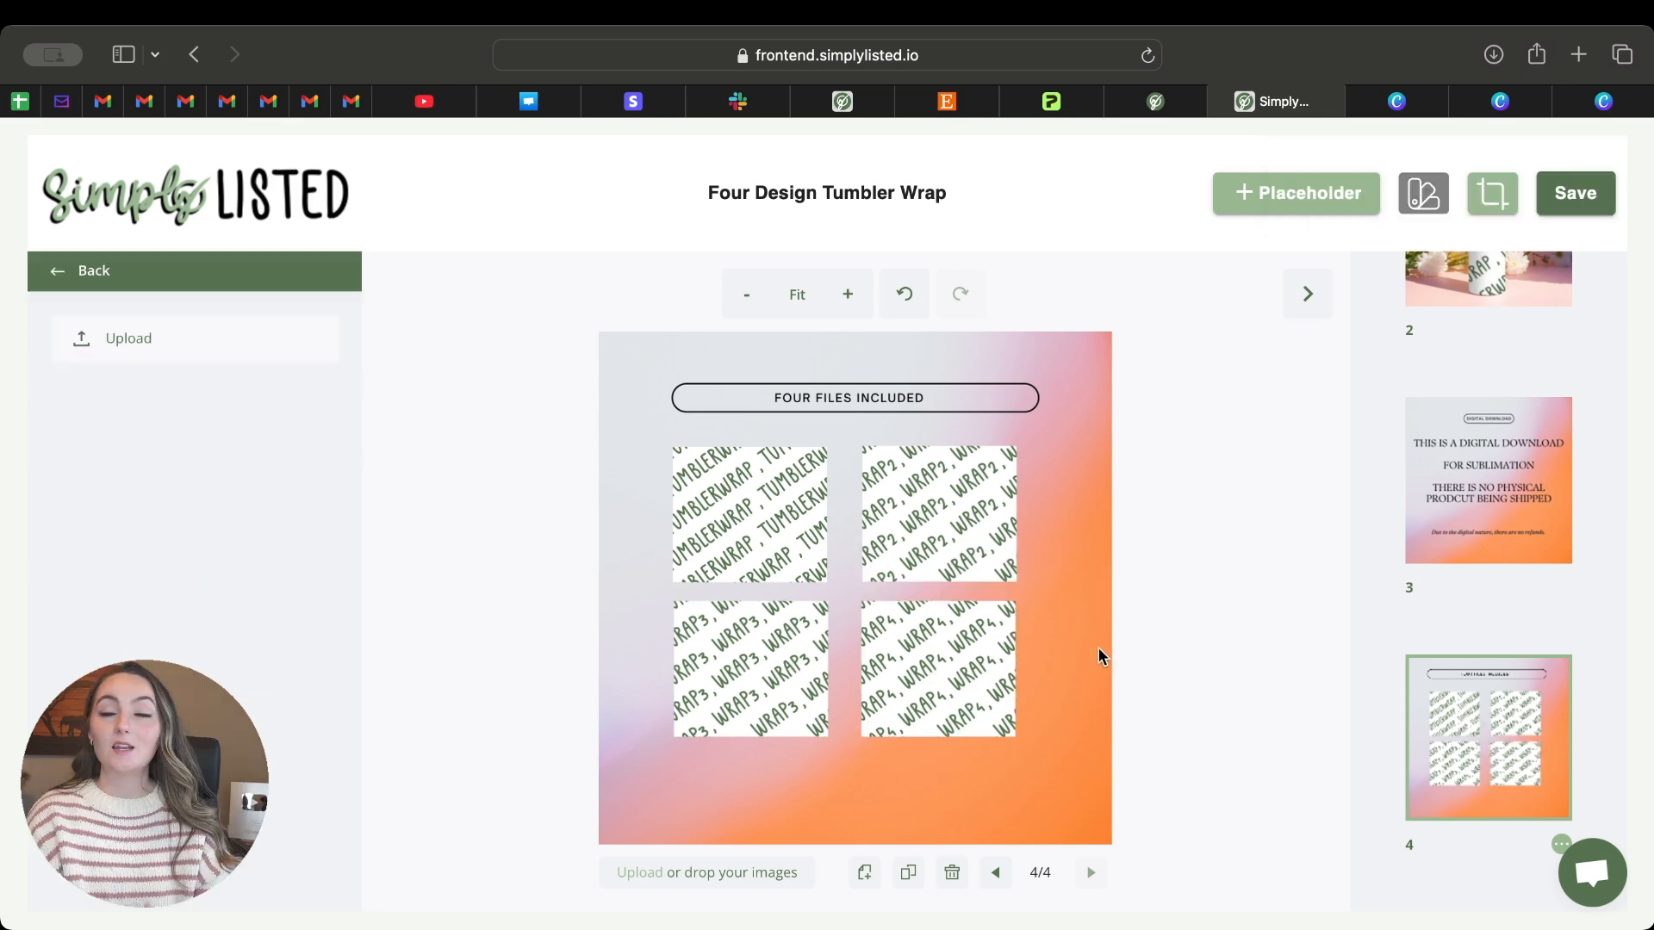
{"action": "scroll", "coordinate": [1410, 435], "scroll_direction": "up", "scroll_amount": 5}
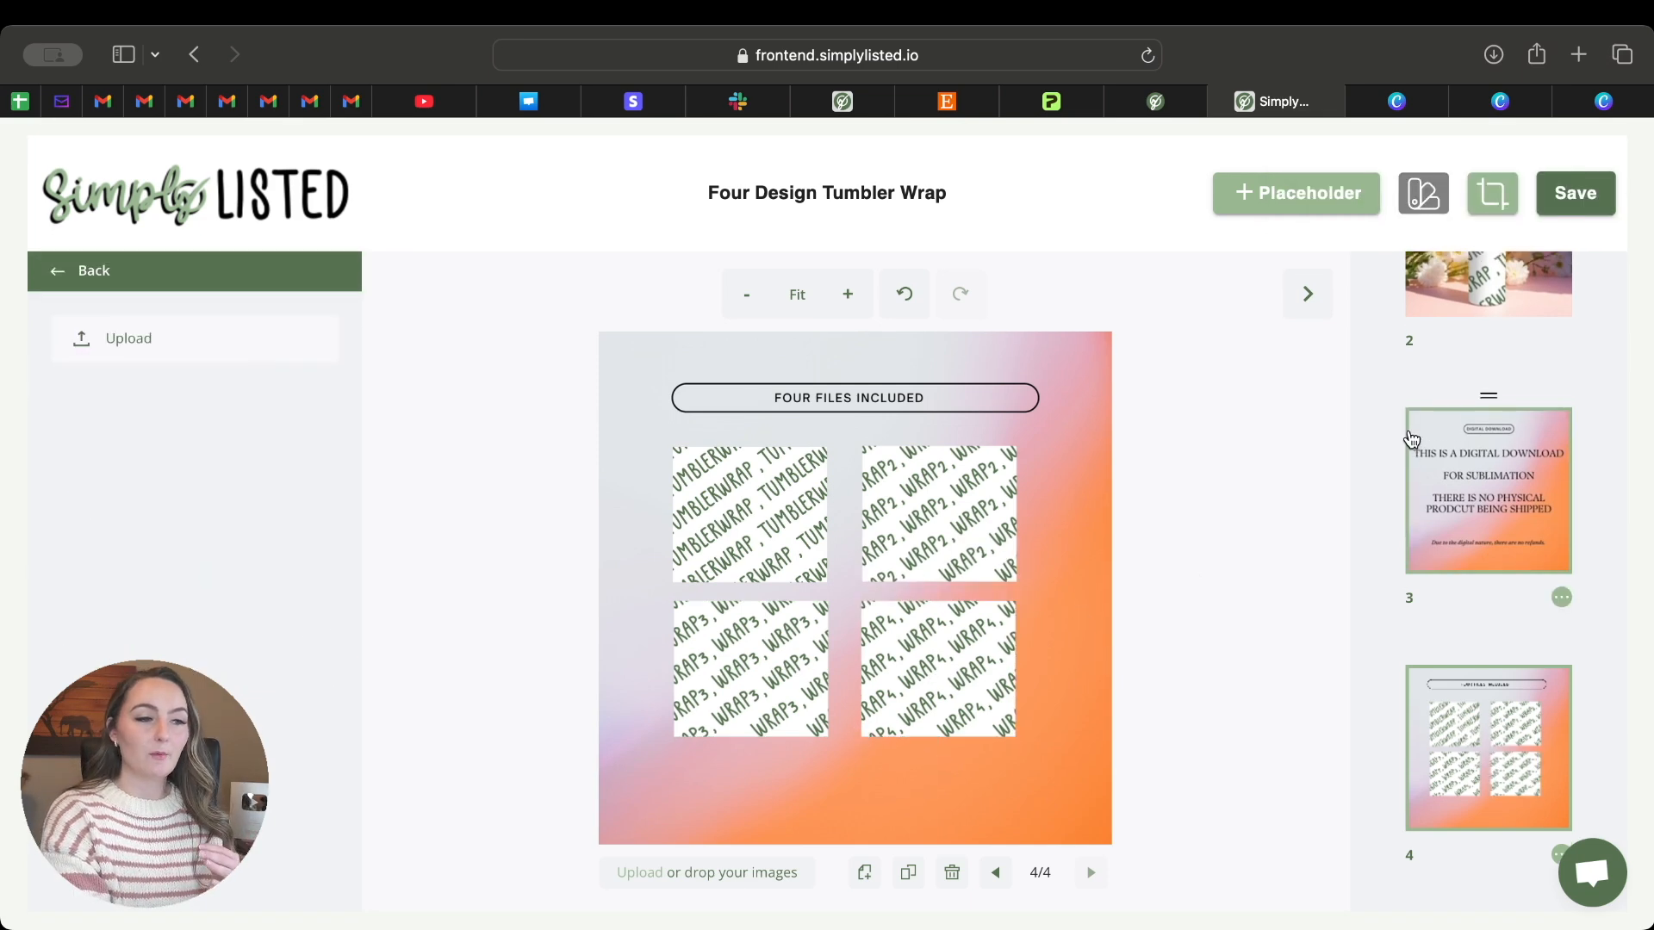
- Upload 1.png from the TumblerMockups folder and add it to the center of the FOUR FILES INCLUDED page
{"action": "left_click", "coordinate": [1410, 439]}
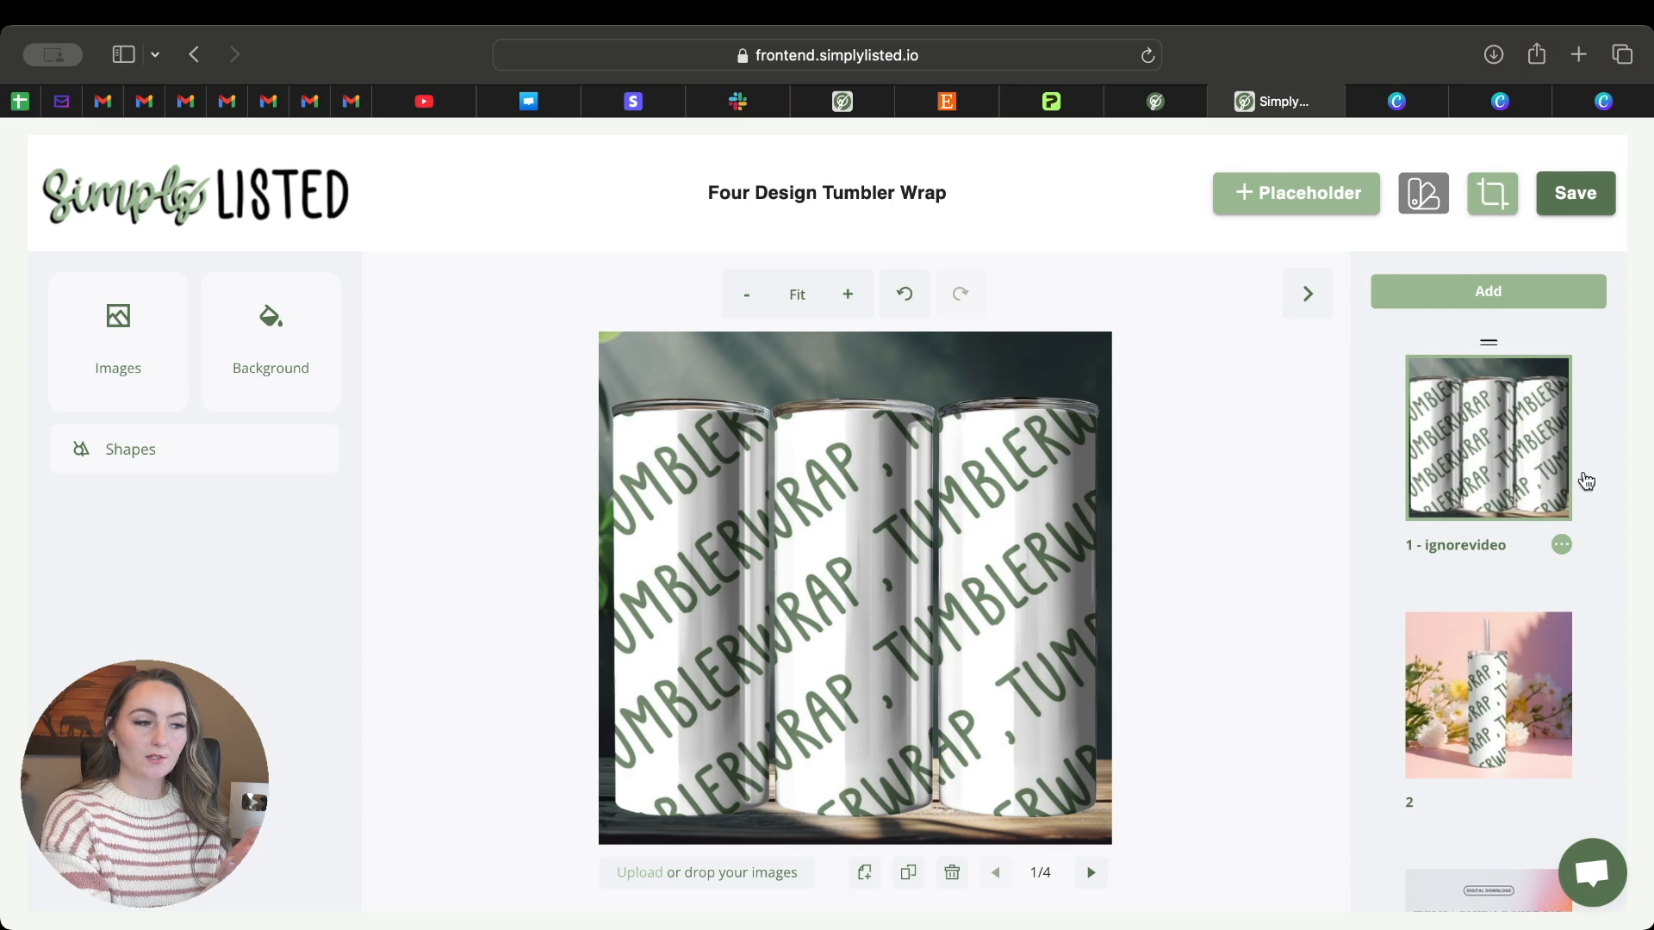
{"action": "scroll", "coordinate": [1532, 635], "scroll_direction": "down", "scroll_amount": 5}
{"action": "left_click", "coordinate": [1498, 726]}
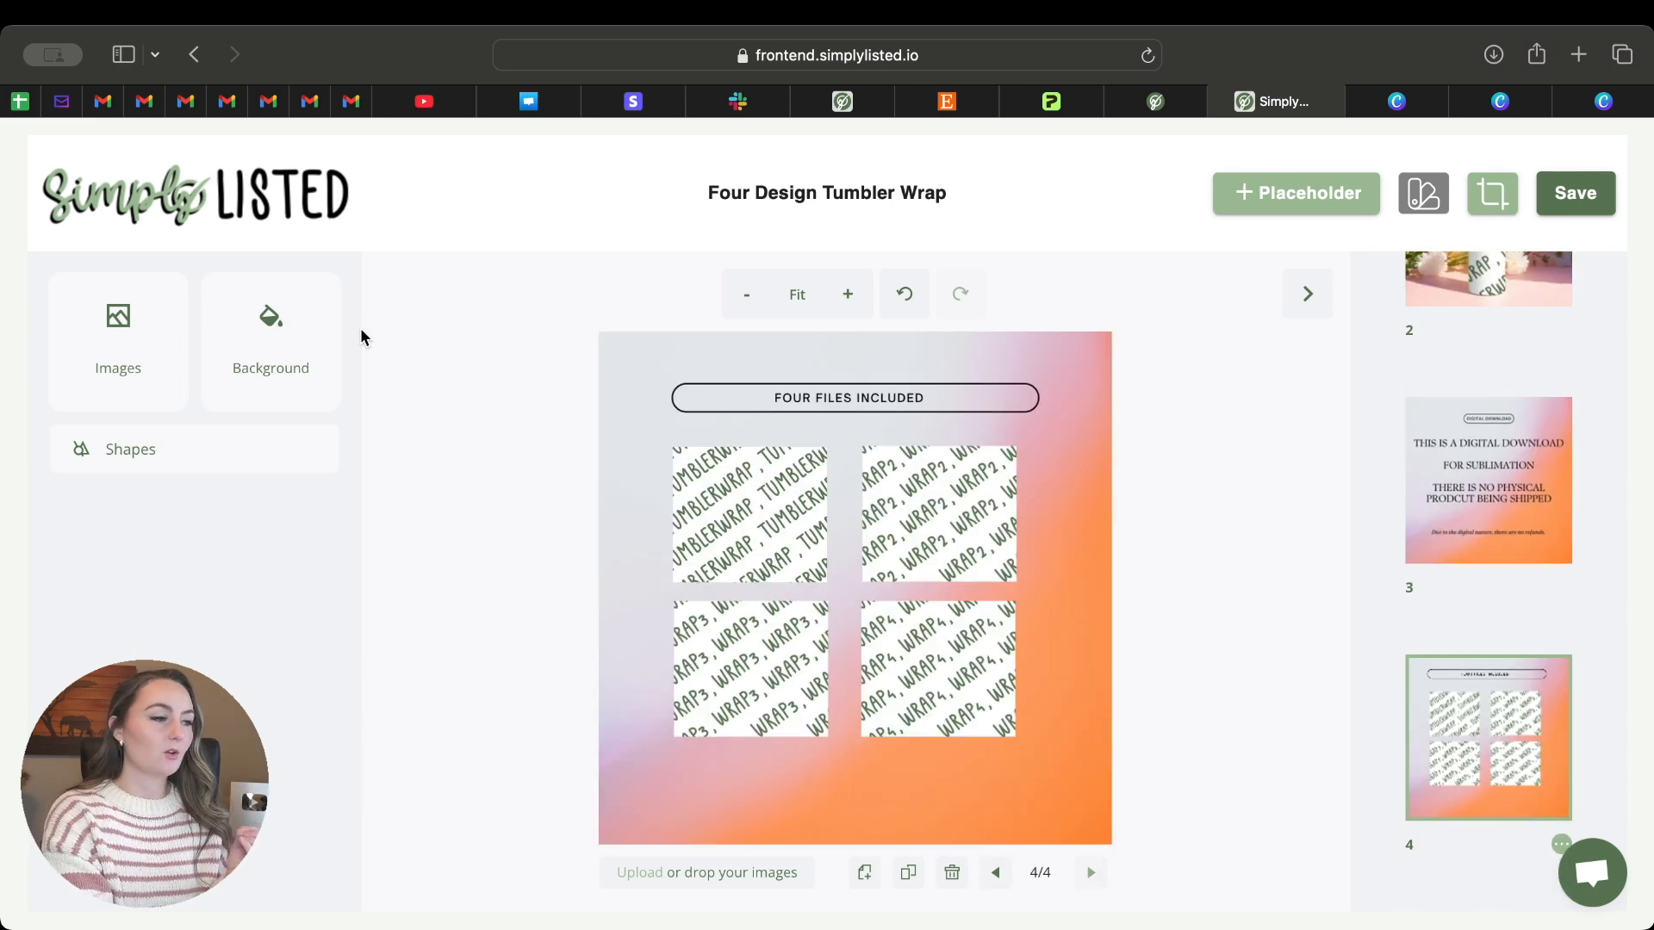
{"action": "left_click", "coordinate": [121, 369]}
{"action": "left_click", "coordinate": [454, 510]}
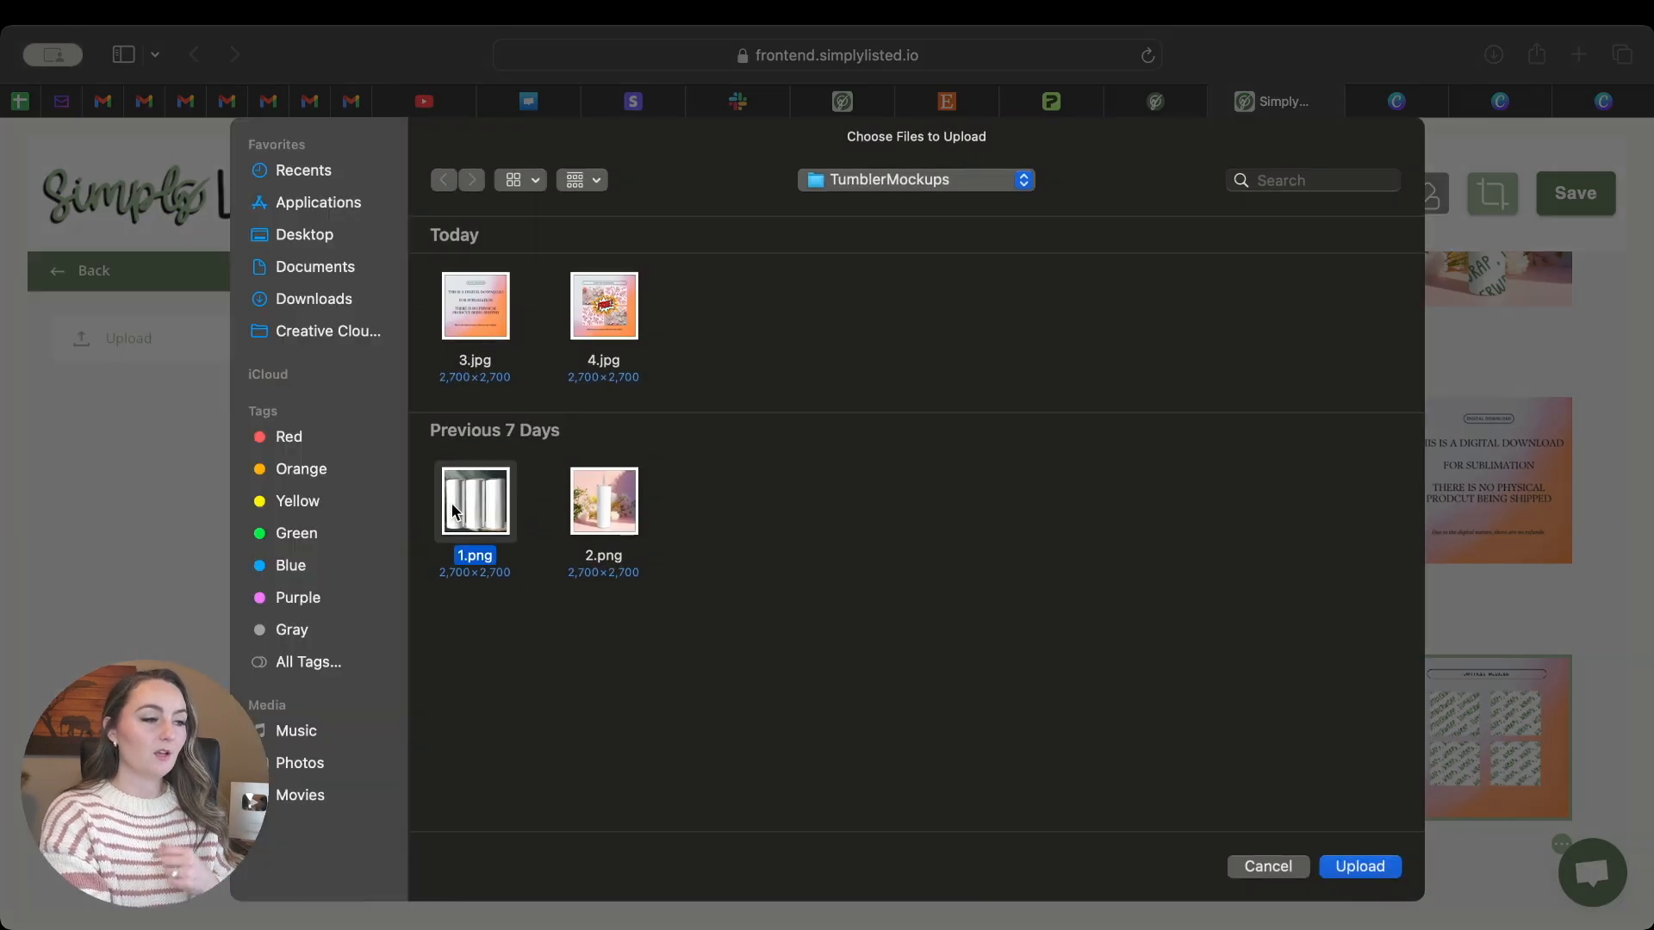
{"action": "left_click", "coordinate": [1350, 864]}
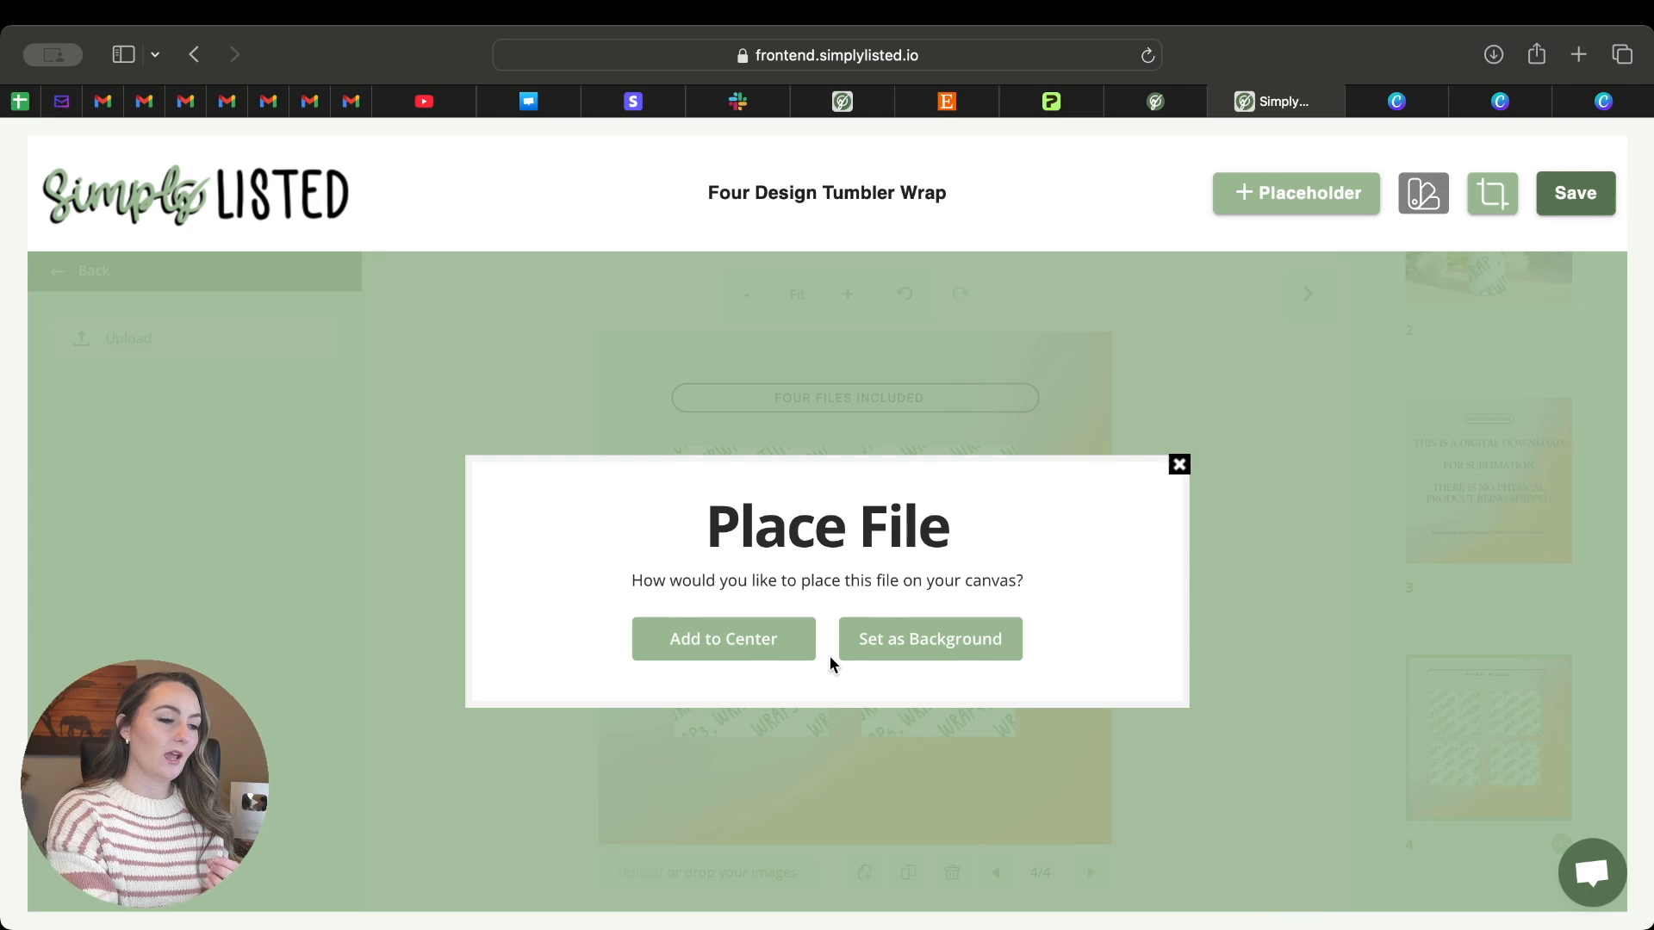
{"action": "left_click", "coordinate": [786, 647]}
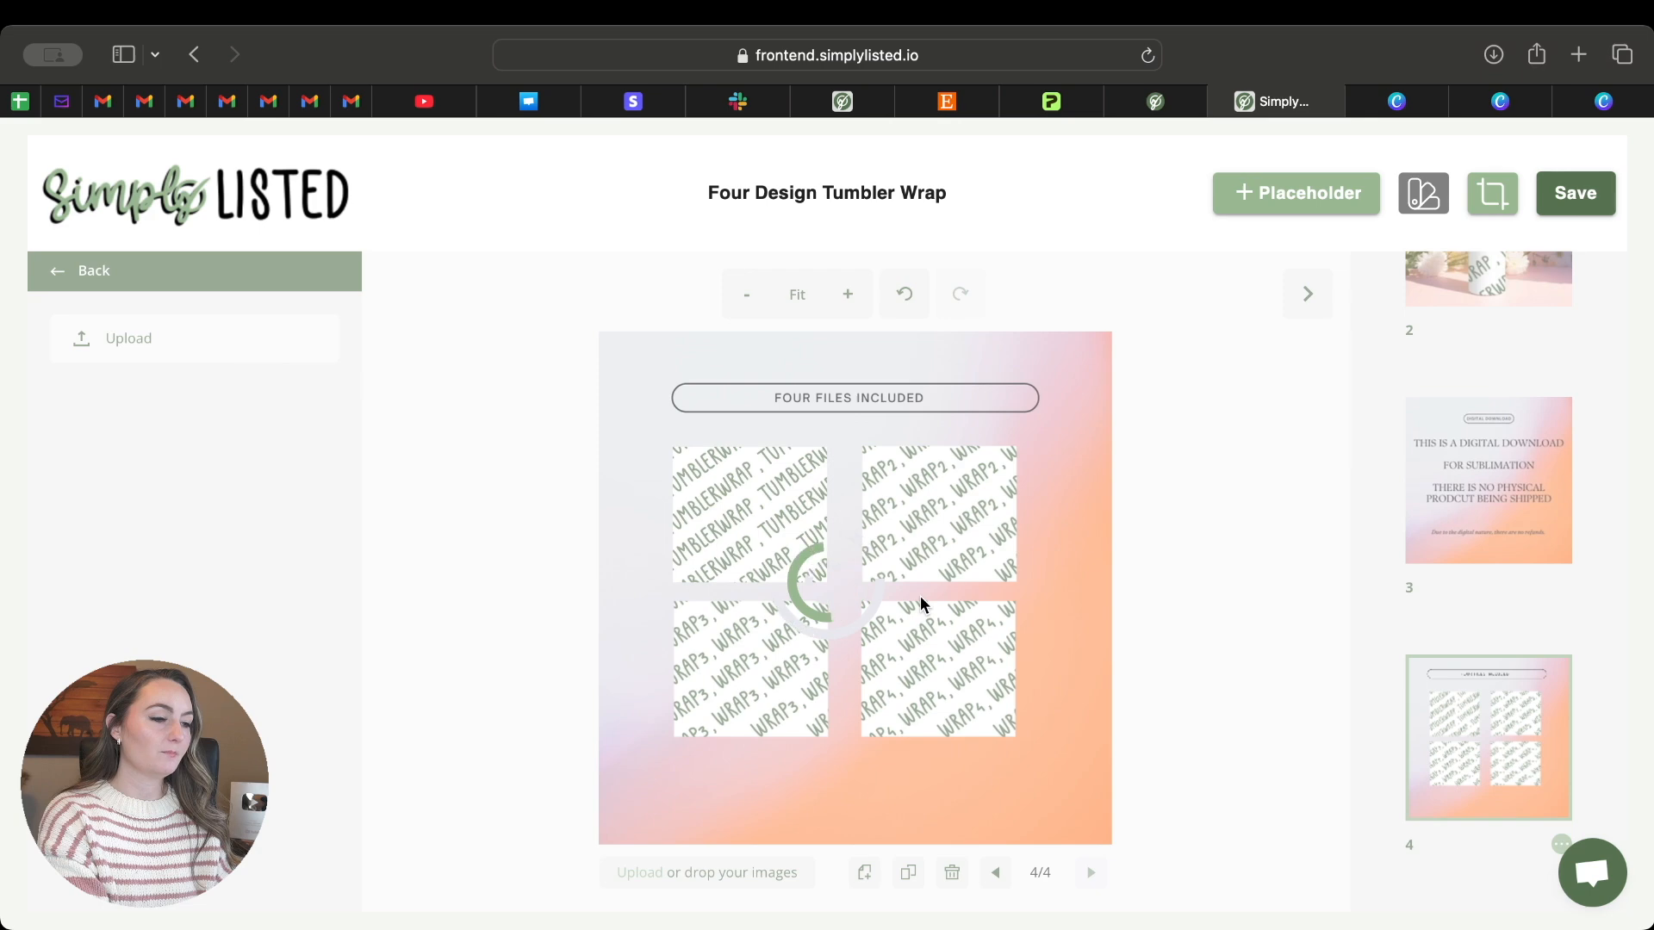
- Shrink the three-tumbler mockup to about 849 x 849 px and place it over the Tumblerwrap placeholder
{"action": "left_click_drag", "start_coordinate": [1117, 847], "coordinate": [721, 453]}
{"action": "left_click_drag", "start_coordinate": [651, 384], "coordinate": [723, 489]}
{"action": "mouse_move", "coordinate": [785, 539]}
{"action": "left_mouse_down"}
{"action": "mouse_move", "coordinate": [846, 604]}
{"action": "mouse_move", "coordinate": [813, 533]}
{"action": "left_mouse_up"}
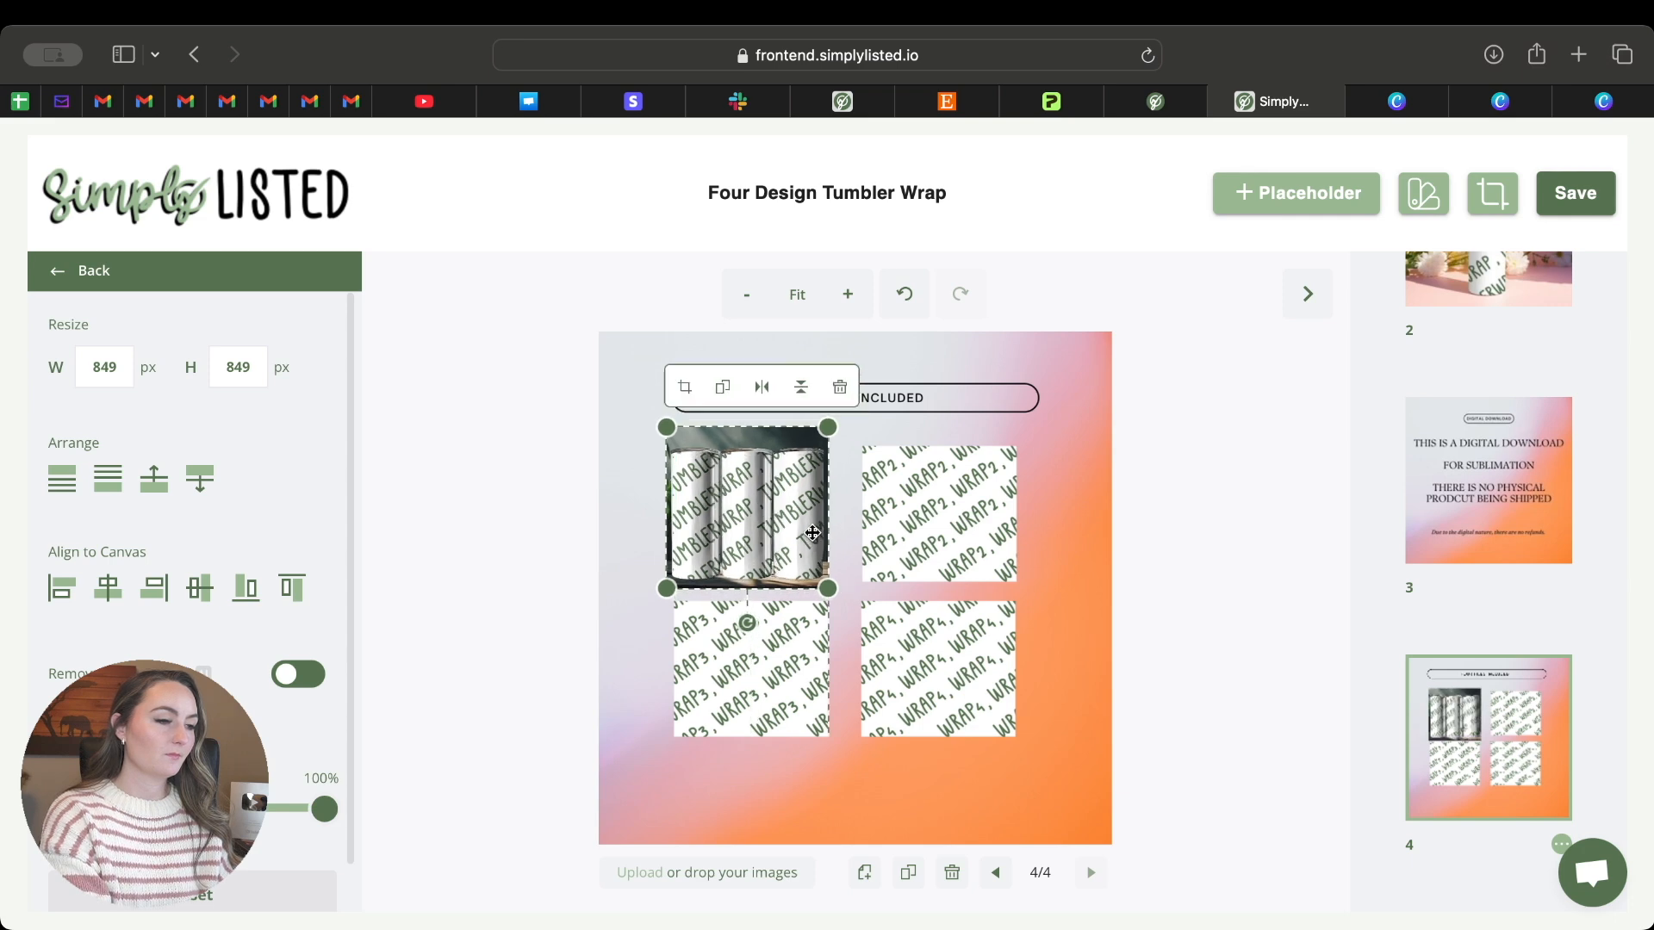
{"action": "left_click", "coordinate": [849, 540]}
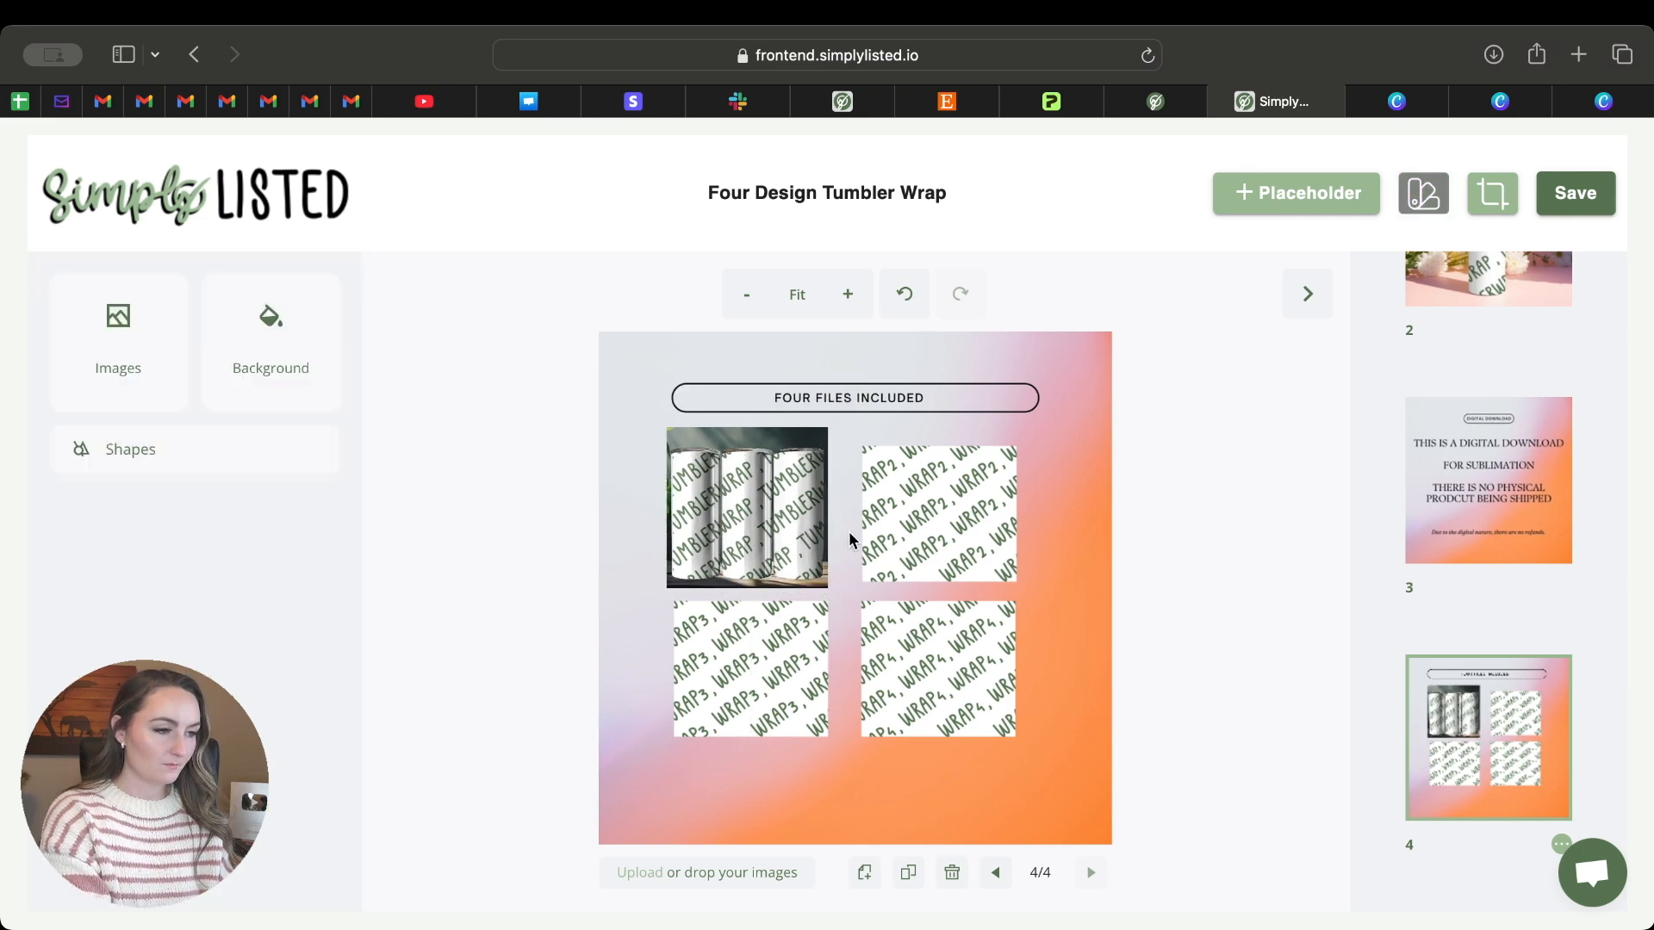
- Duplicate the three-tumbler mockup over the Wrap2, Wrap3 and Wrap4 placeholders, and save the template
{"action": "left_click", "coordinate": [761, 500]}
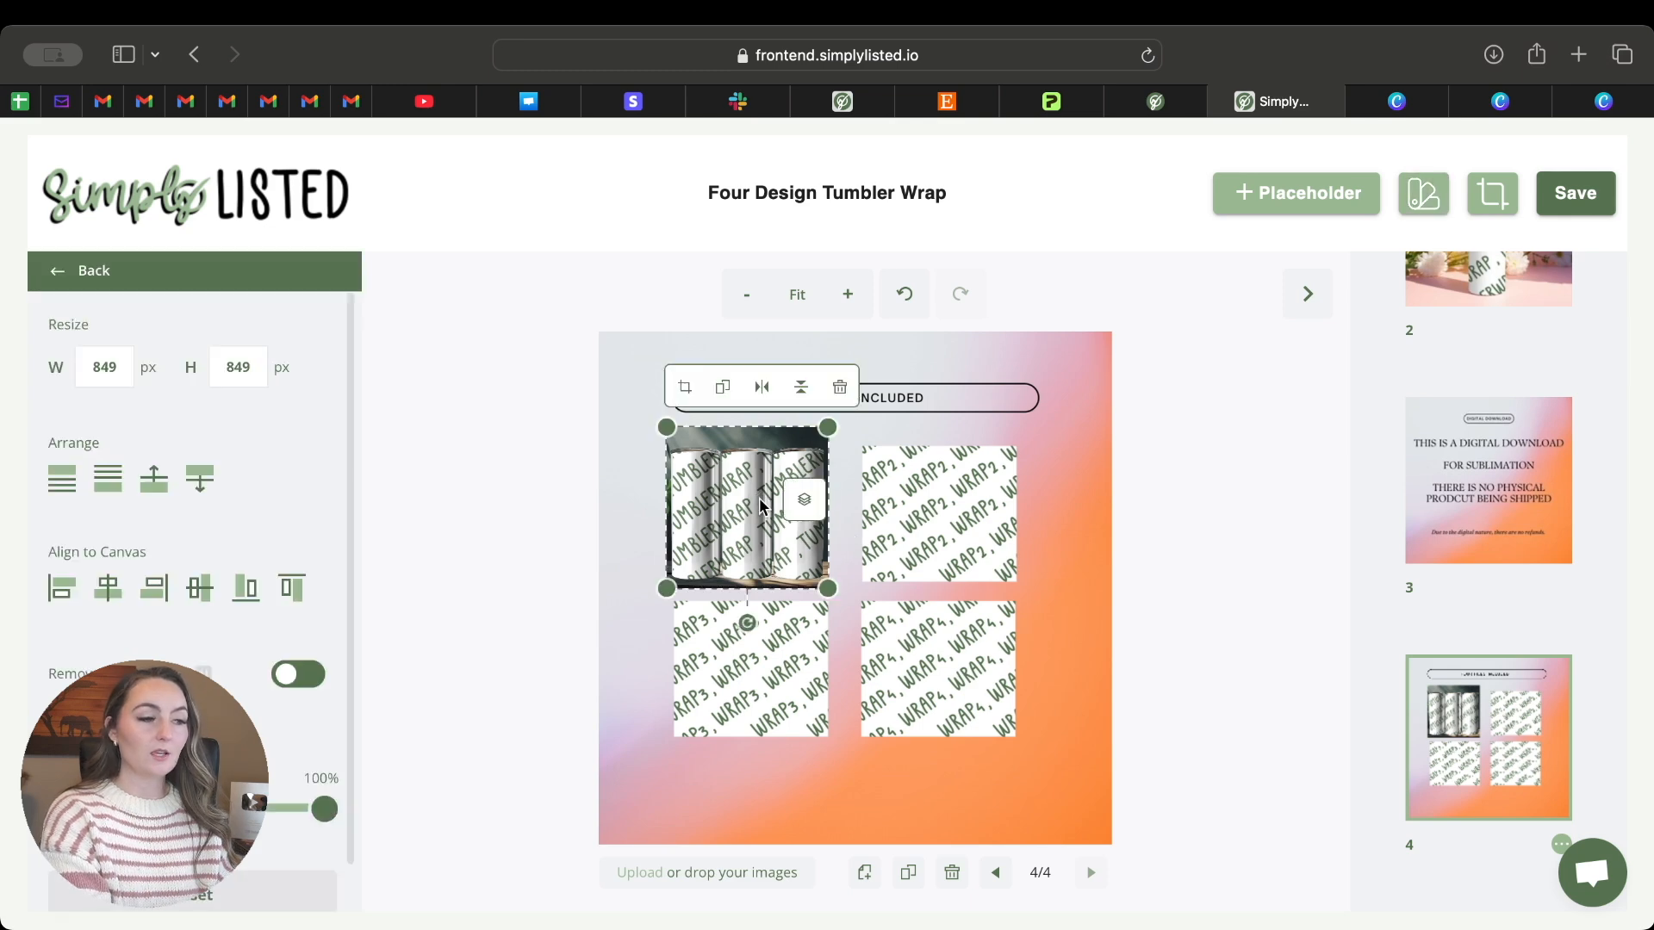
{"action": "left_click", "coordinate": [721, 391]}
{"action": "left_click_drag", "start_coordinate": [932, 491], "coordinate": [927, 495]}
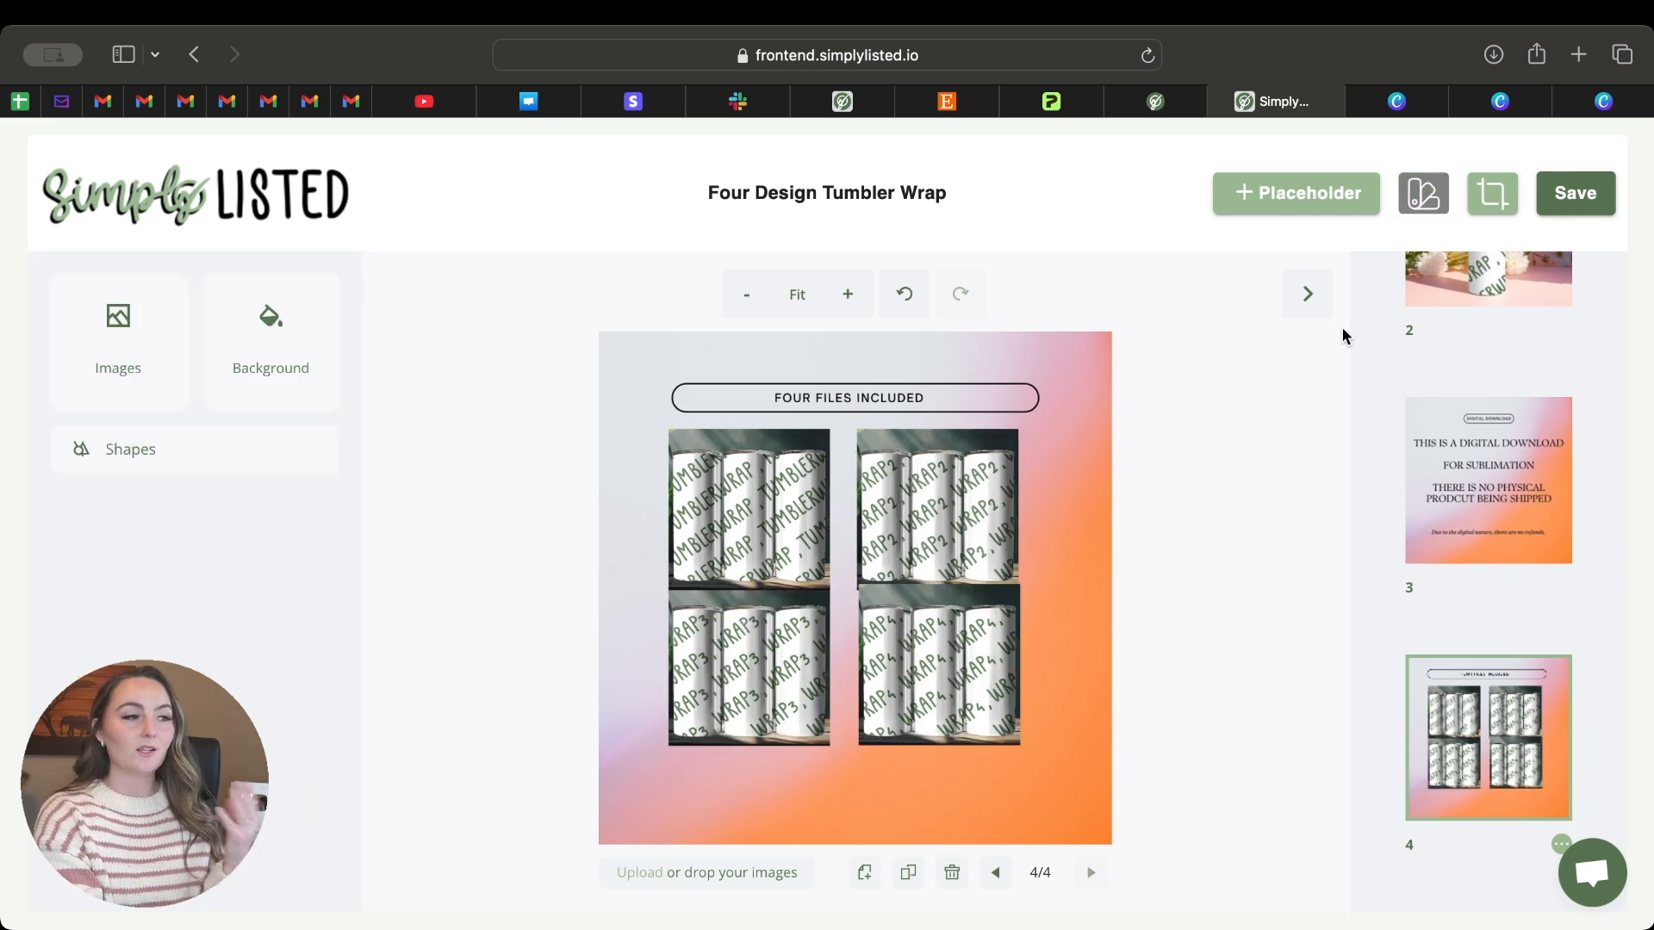
{"action": "left_click", "coordinate": [1589, 195]}
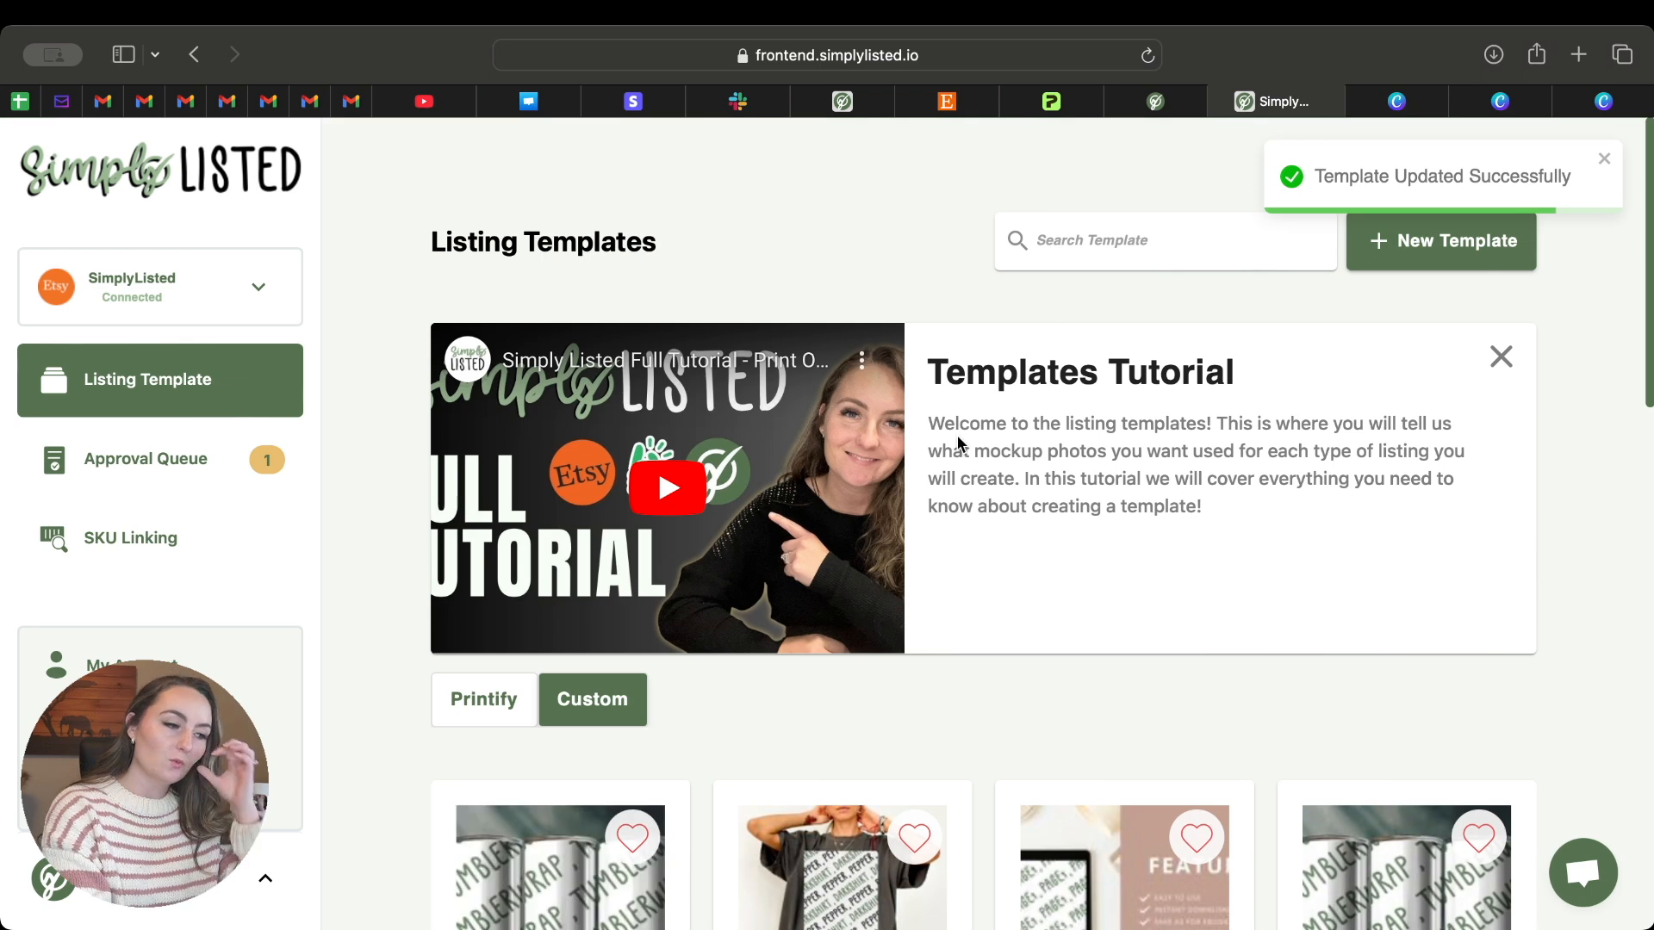
- Start attaching artwork to the Four Design Tumbler Wrap template and assign the highland cow artwork to Tumblerwrap
{"action": "scroll", "coordinate": [956, 434], "scroll_direction": "down", "scroll_amount": 5}
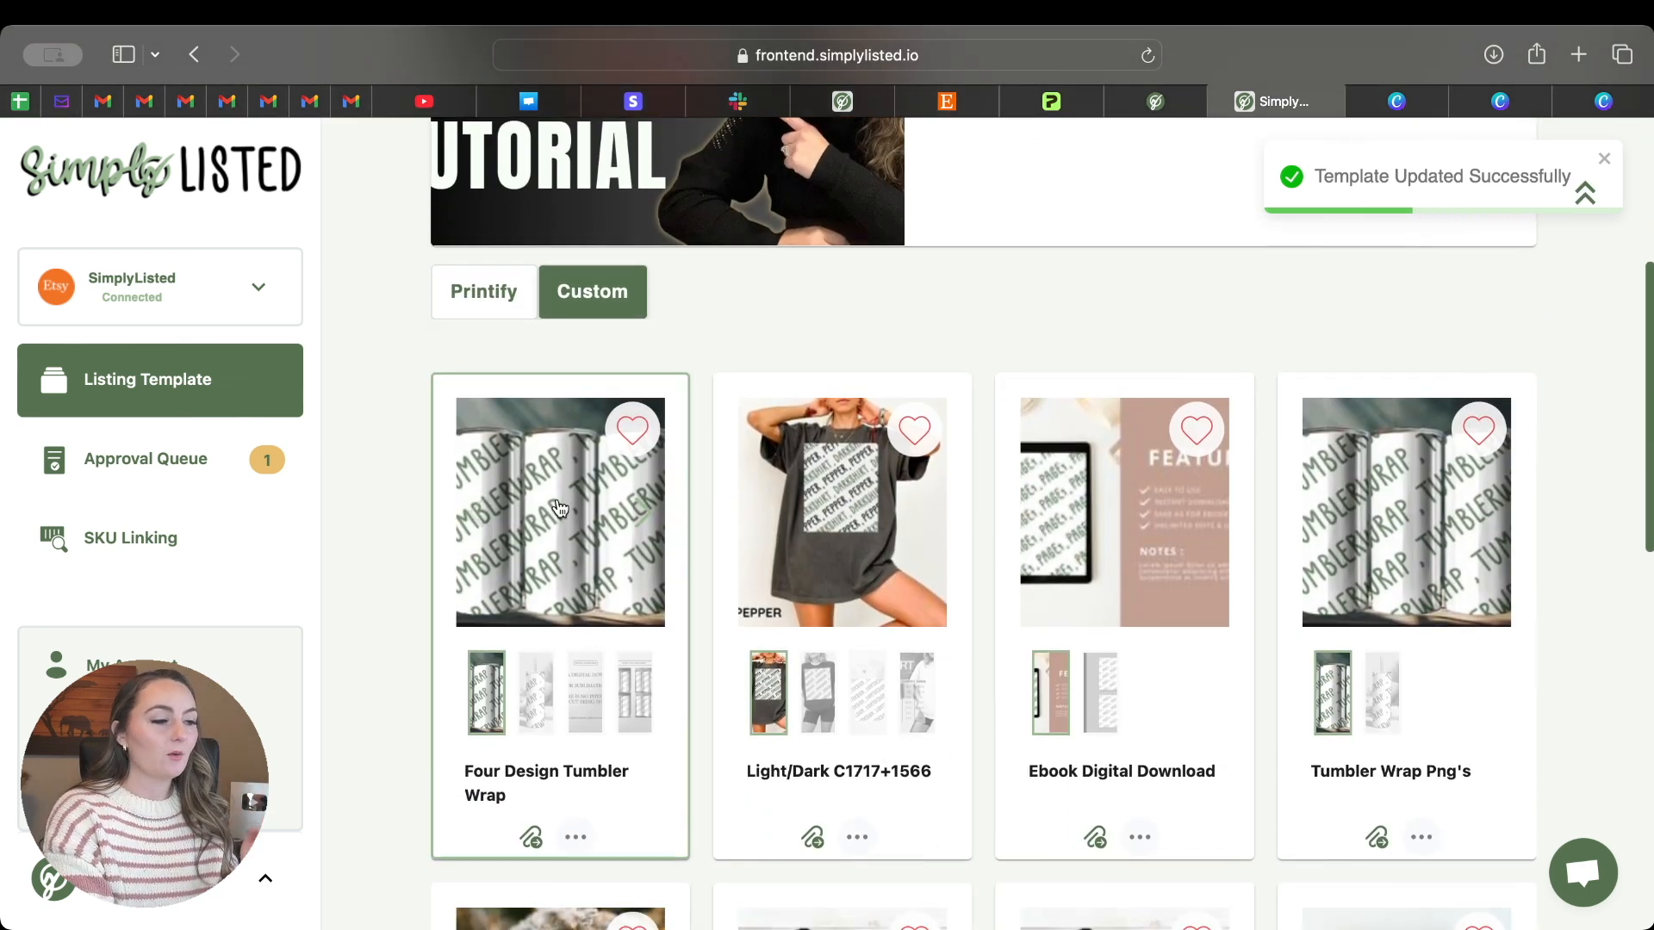
{"action": "left_click", "coordinate": [559, 506]}
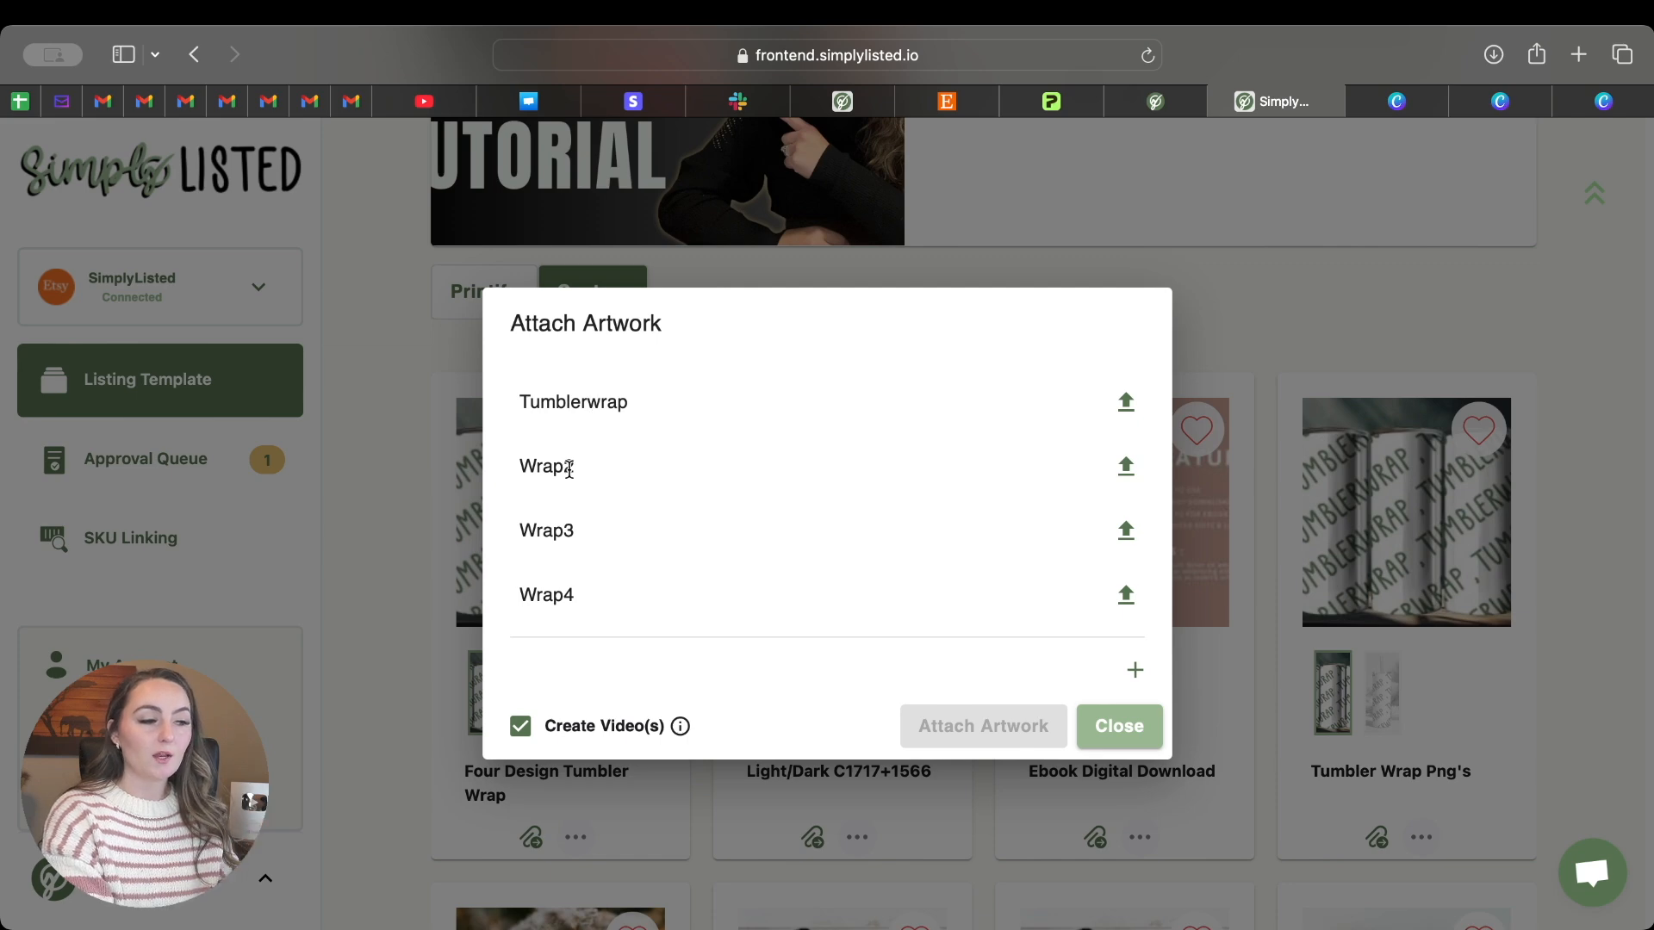
{"action": "left_click", "coordinate": [1127, 419]}
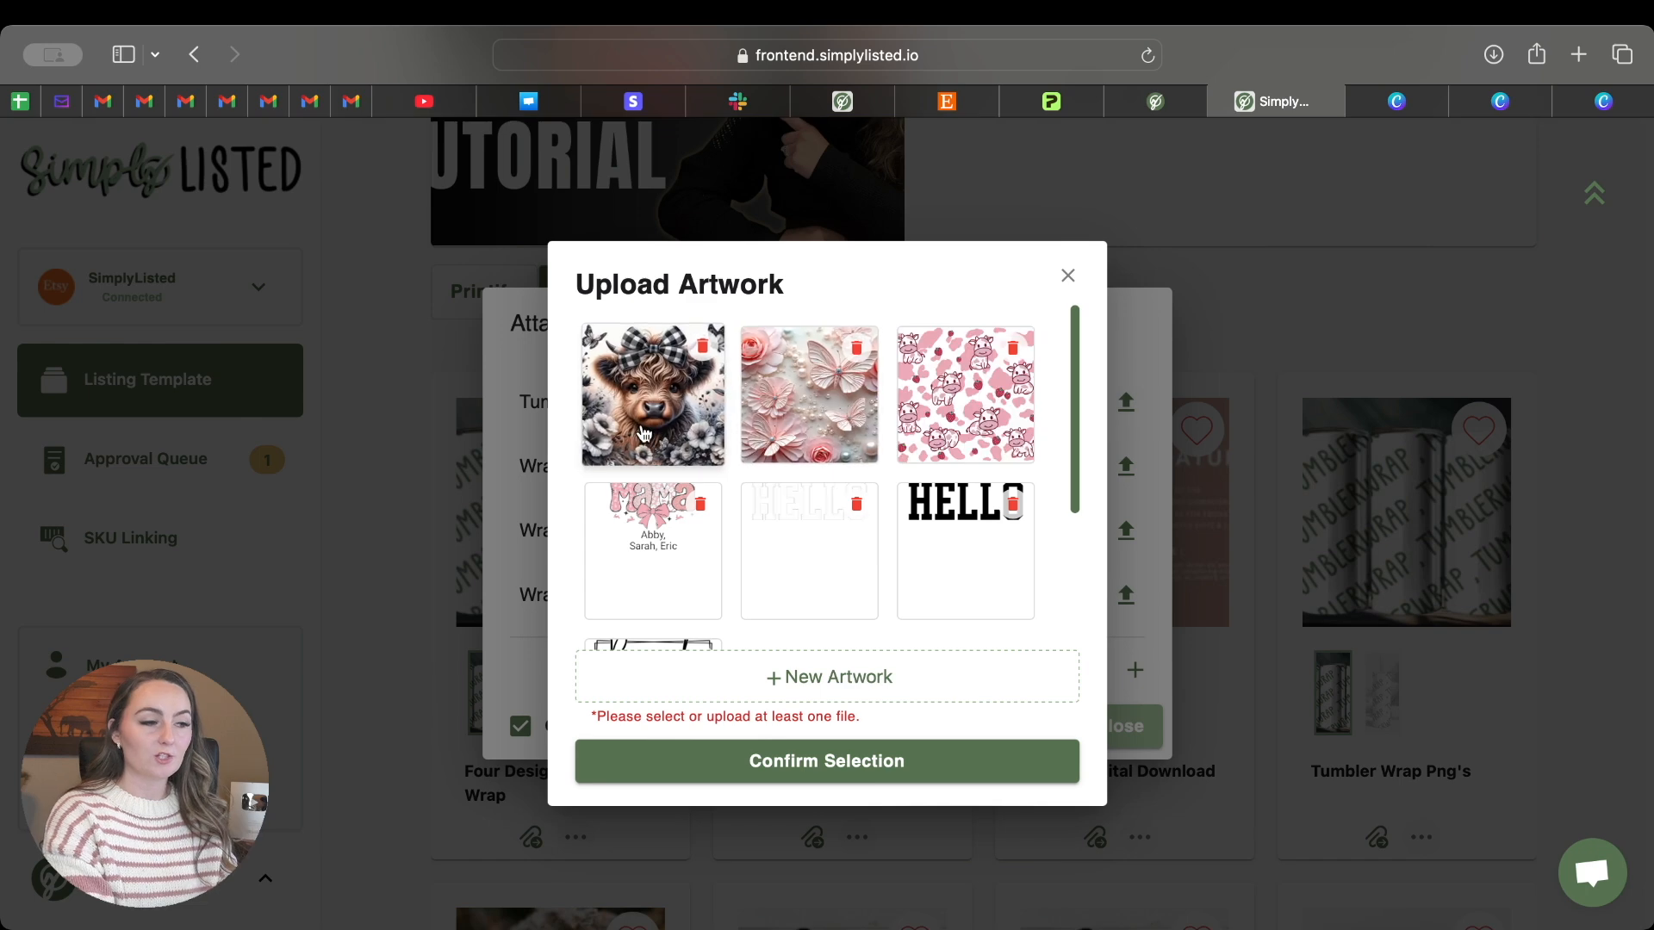
{"action": "left_click", "coordinate": [646, 433]}
{"action": "left_click", "coordinate": [861, 760]}
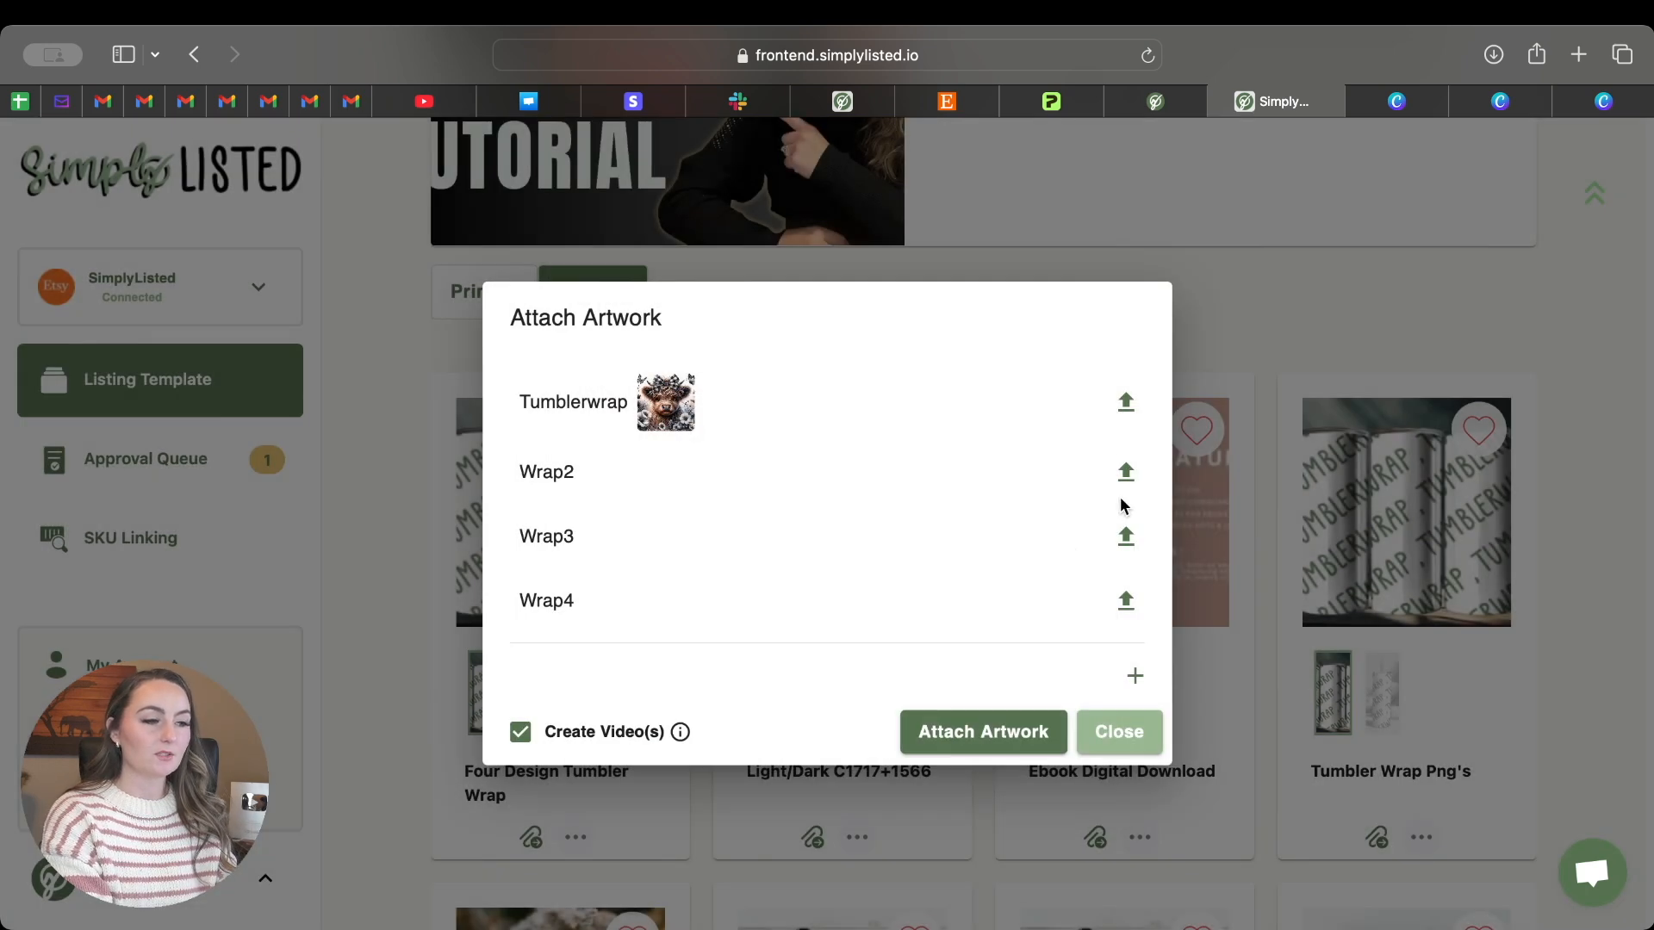
- Assign the pink butterfly and rose artwork to Wrap2 and the pink cow pattern to Wrap3
{"action": "left_click", "coordinate": [1126, 472]}
{"action": "left_click", "coordinate": [810, 405]}
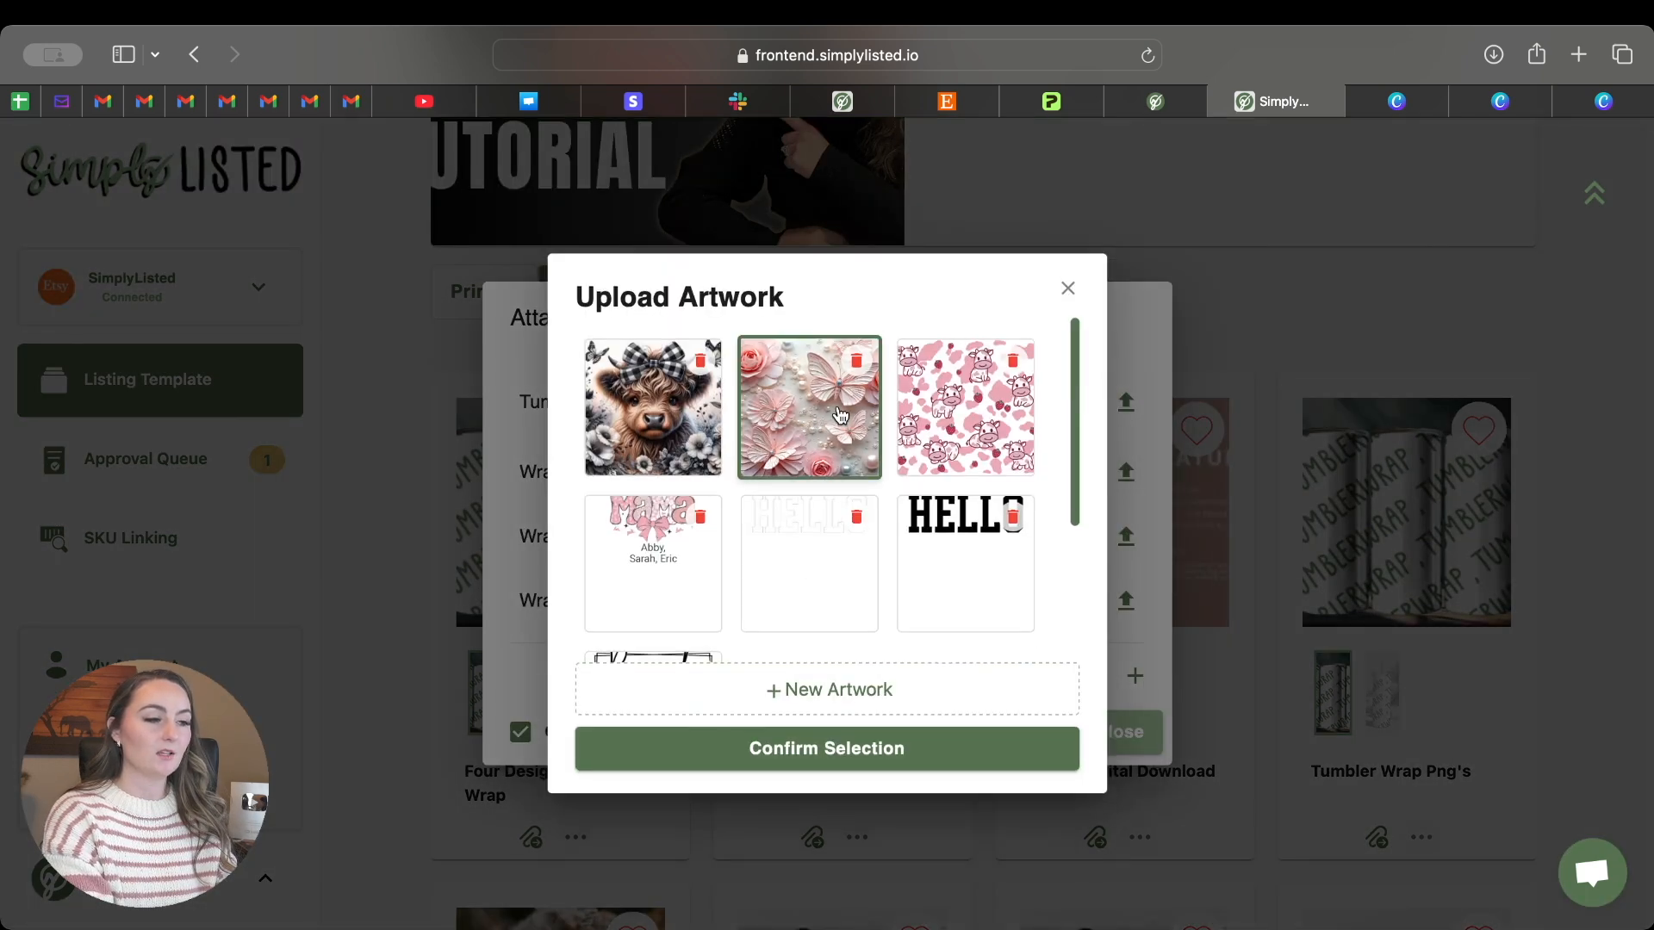
{"action": "left_click", "coordinate": [910, 746]}
{"action": "left_click", "coordinate": [1124, 539]}
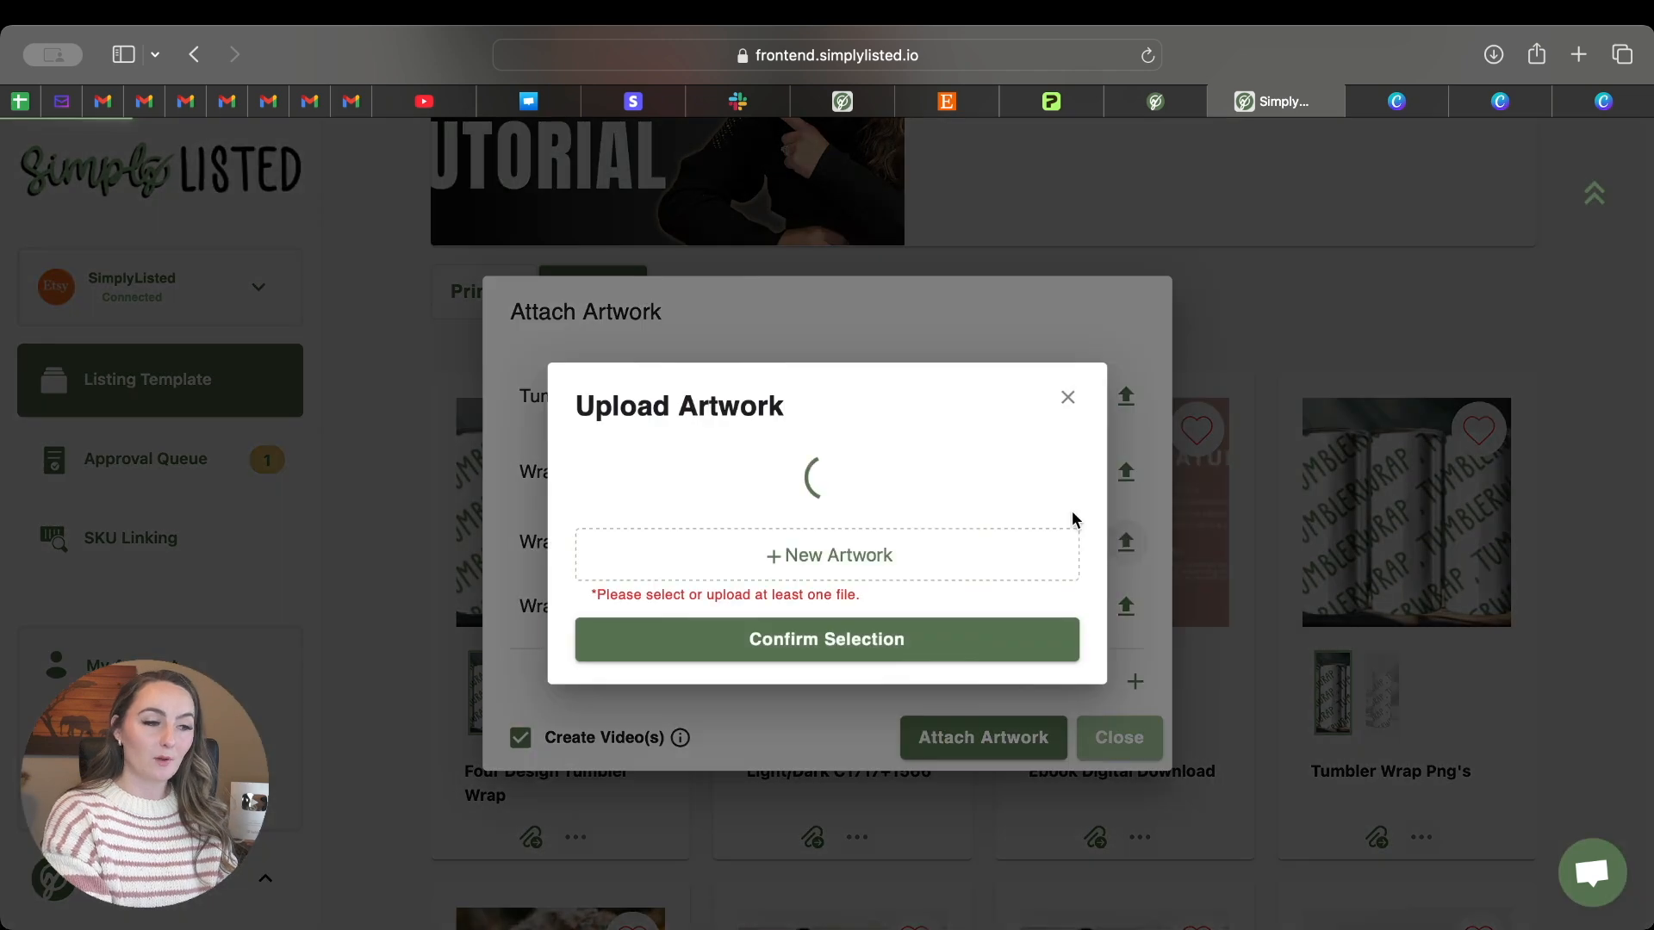
{"action": "left_click", "coordinate": [963, 394]}
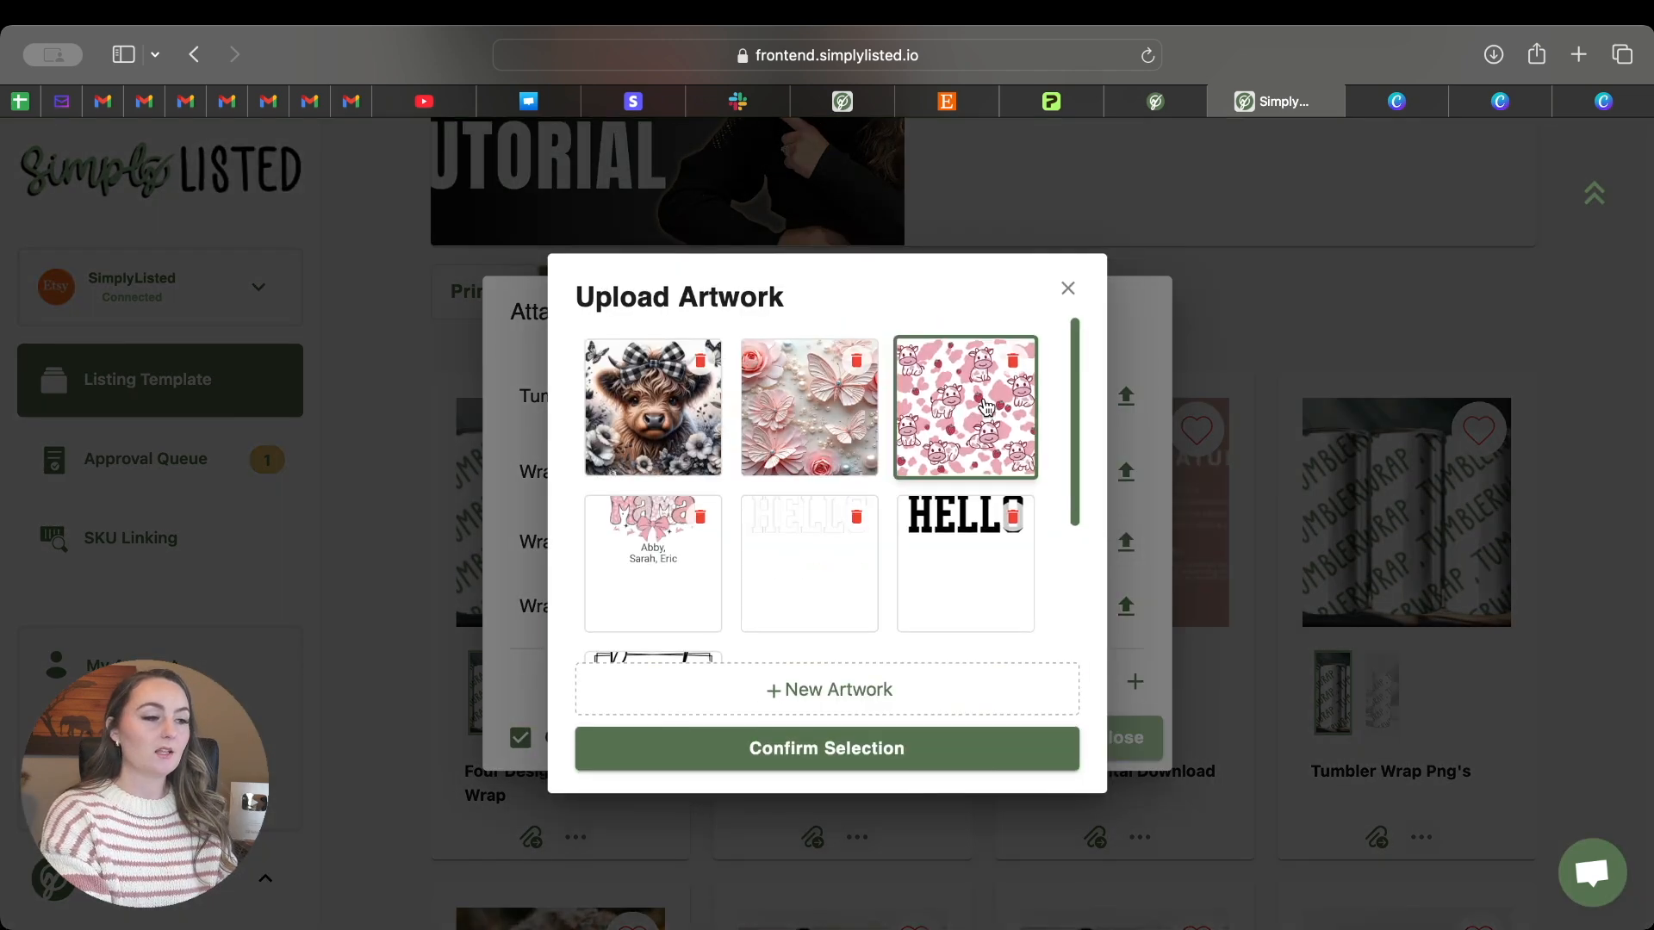
{"action": "left_click", "coordinate": [887, 762]}
- Assign the highland cow artwork to the Wrap4 placeholder
{"action": "left_click", "coordinate": [1124, 611]}
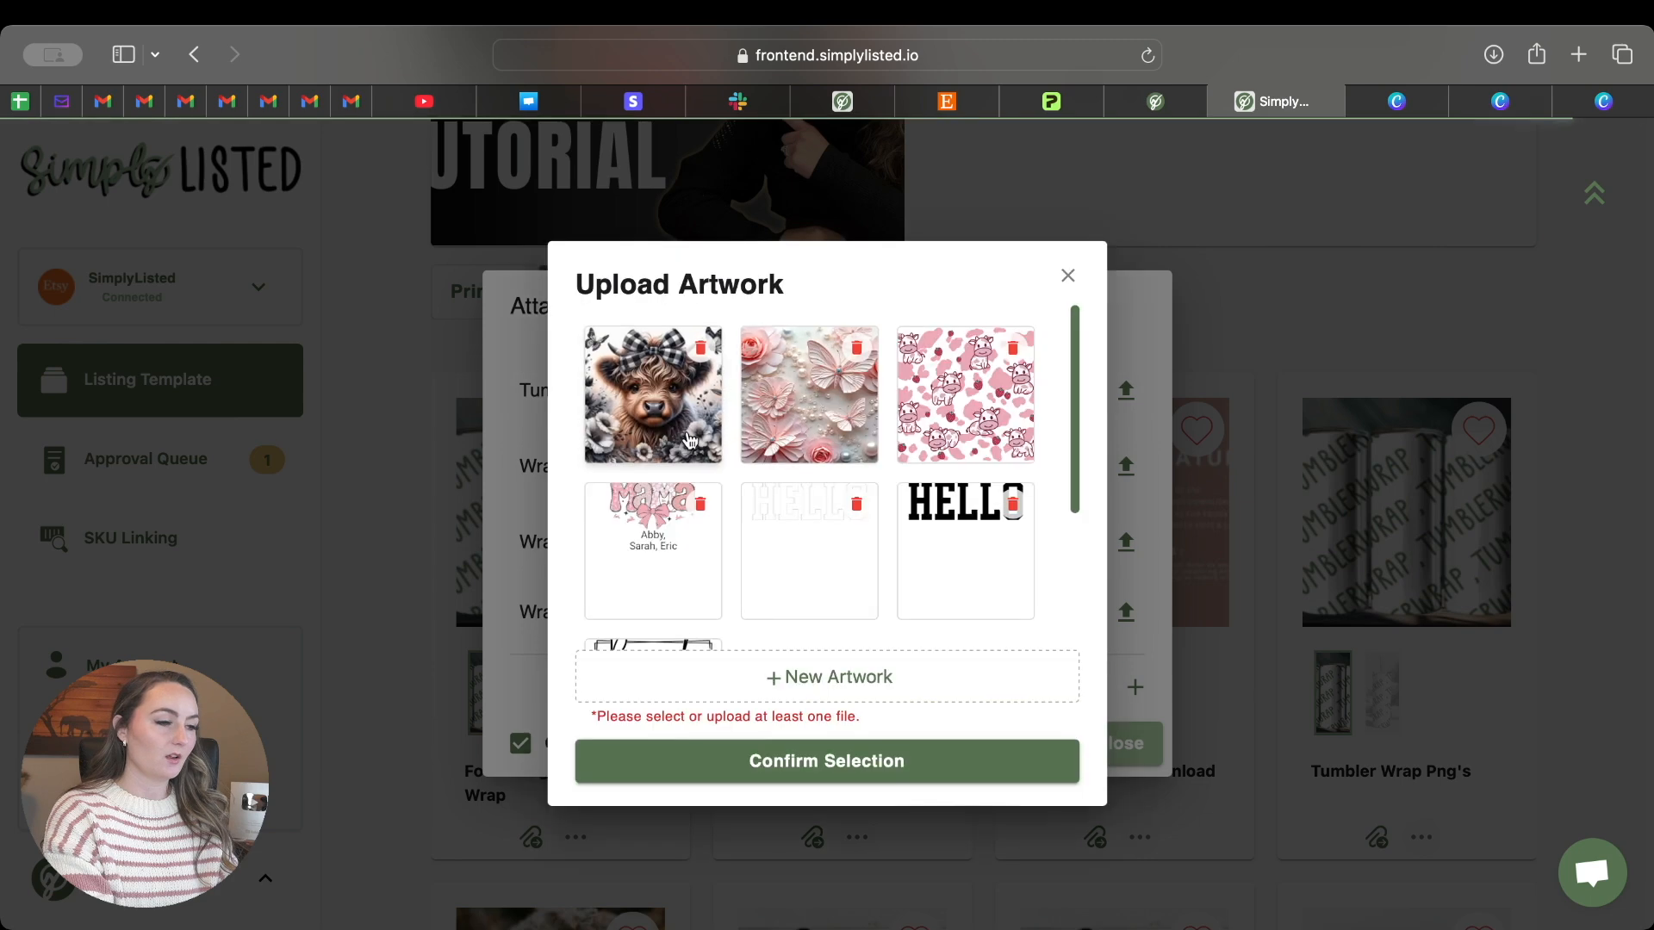
{"action": "left_click", "coordinate": [652, 437]}
{"action": "left_click", "coordinate": [849, 752]}
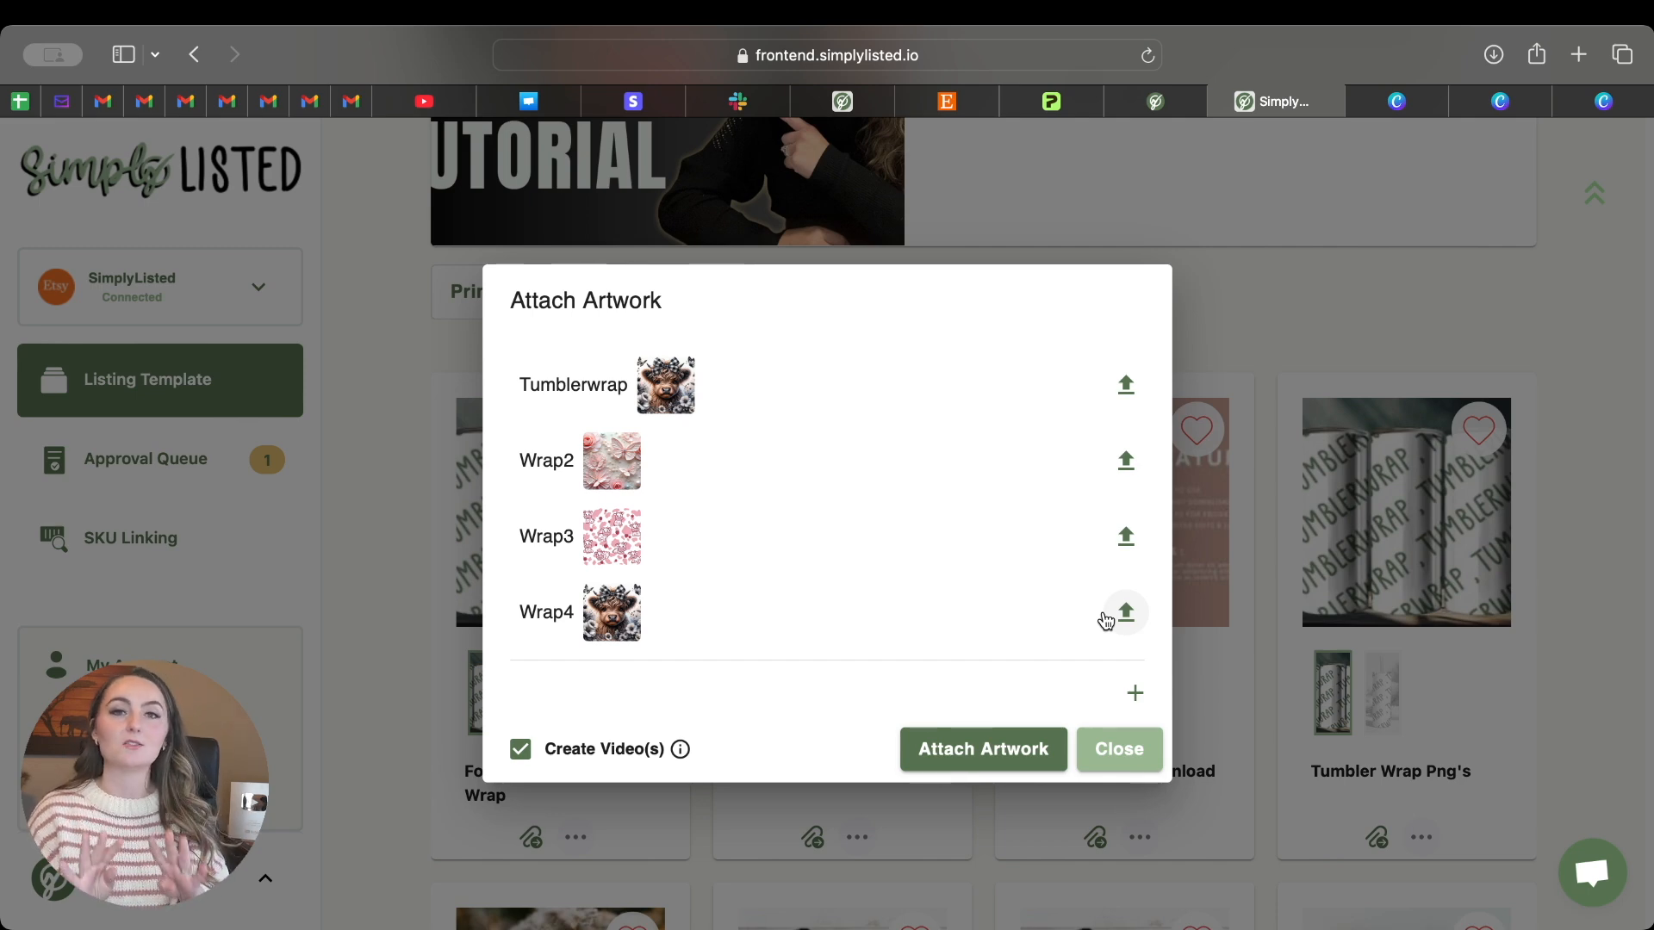
{"action": "left_click", "coordinate": [1146, 701]}
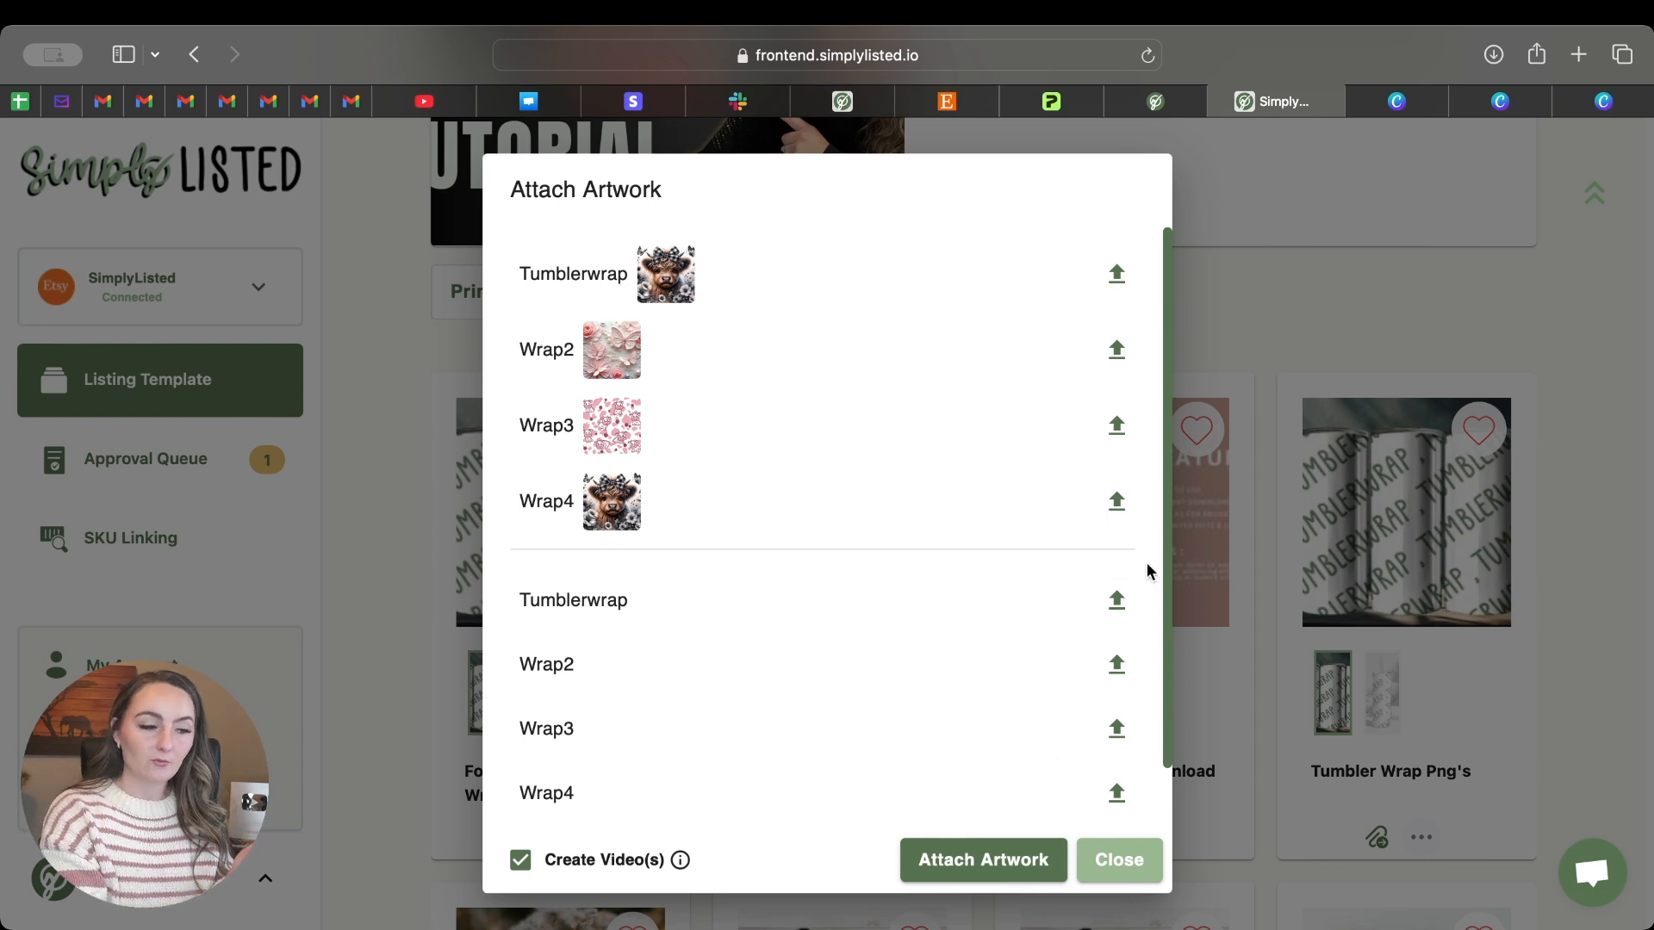
{"action": "scroll", "coordinate": [1104, 647], "scroll_direction": "down", "scroll_amount": 2}
{"action": "left_click", "coordinate": [1125, 801]}
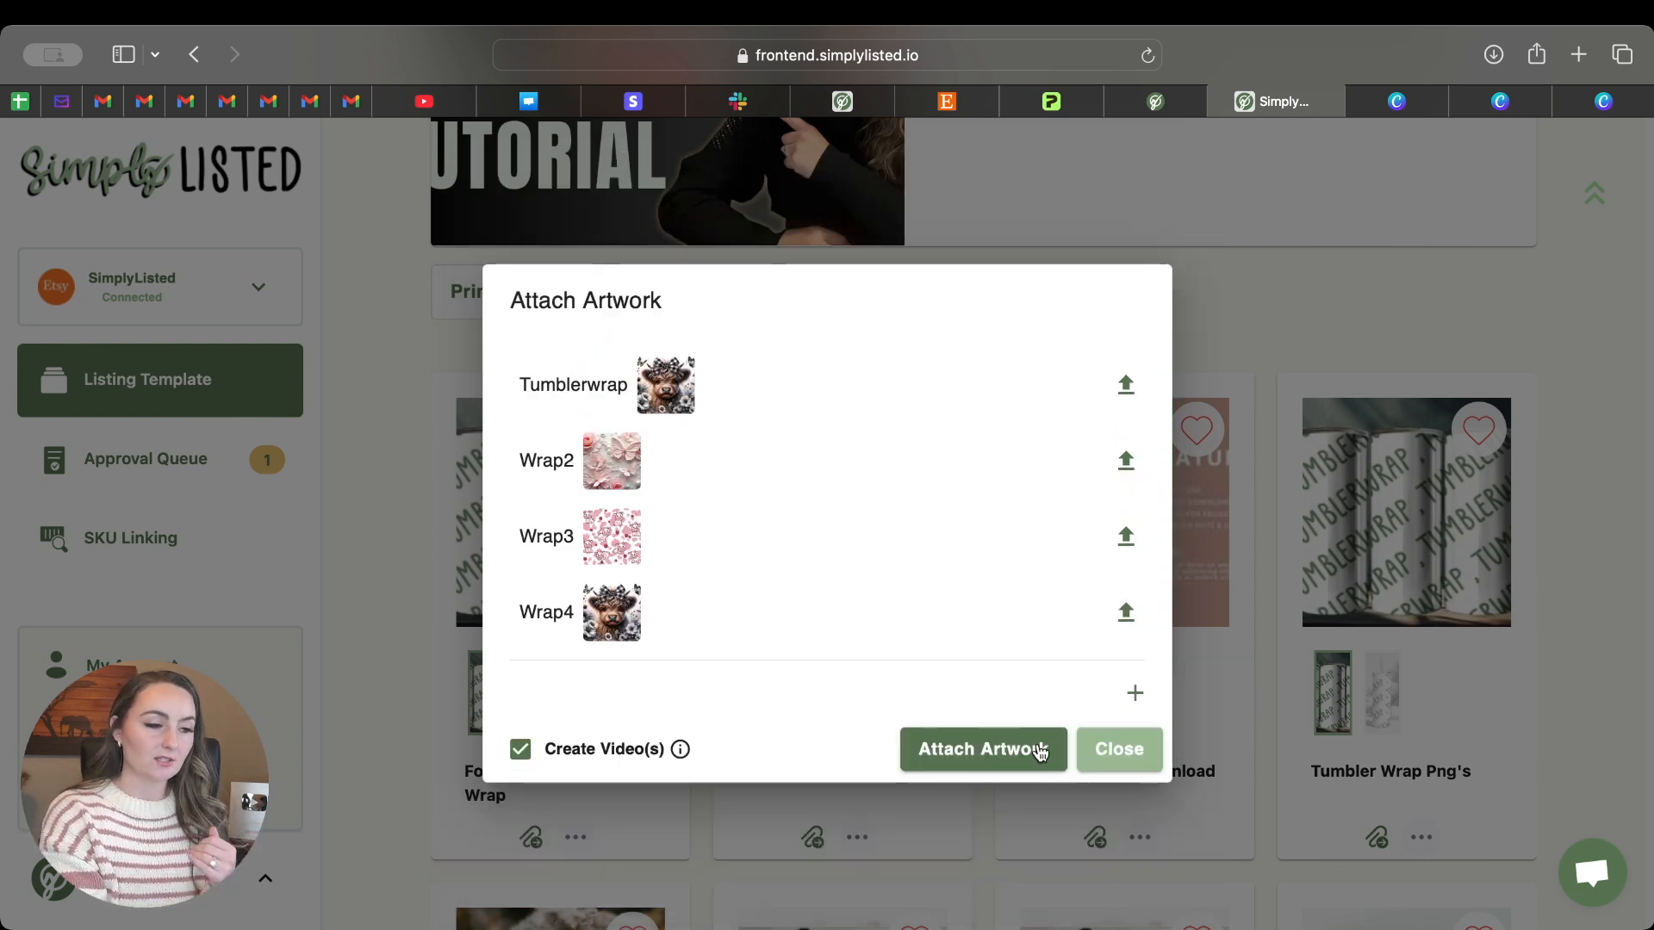
- Attach the assigned artwork to the template with video creation enabled, and show the custom mockups in the Approval Queue
{"action": "left_click", "coordinate": [969, 763]}
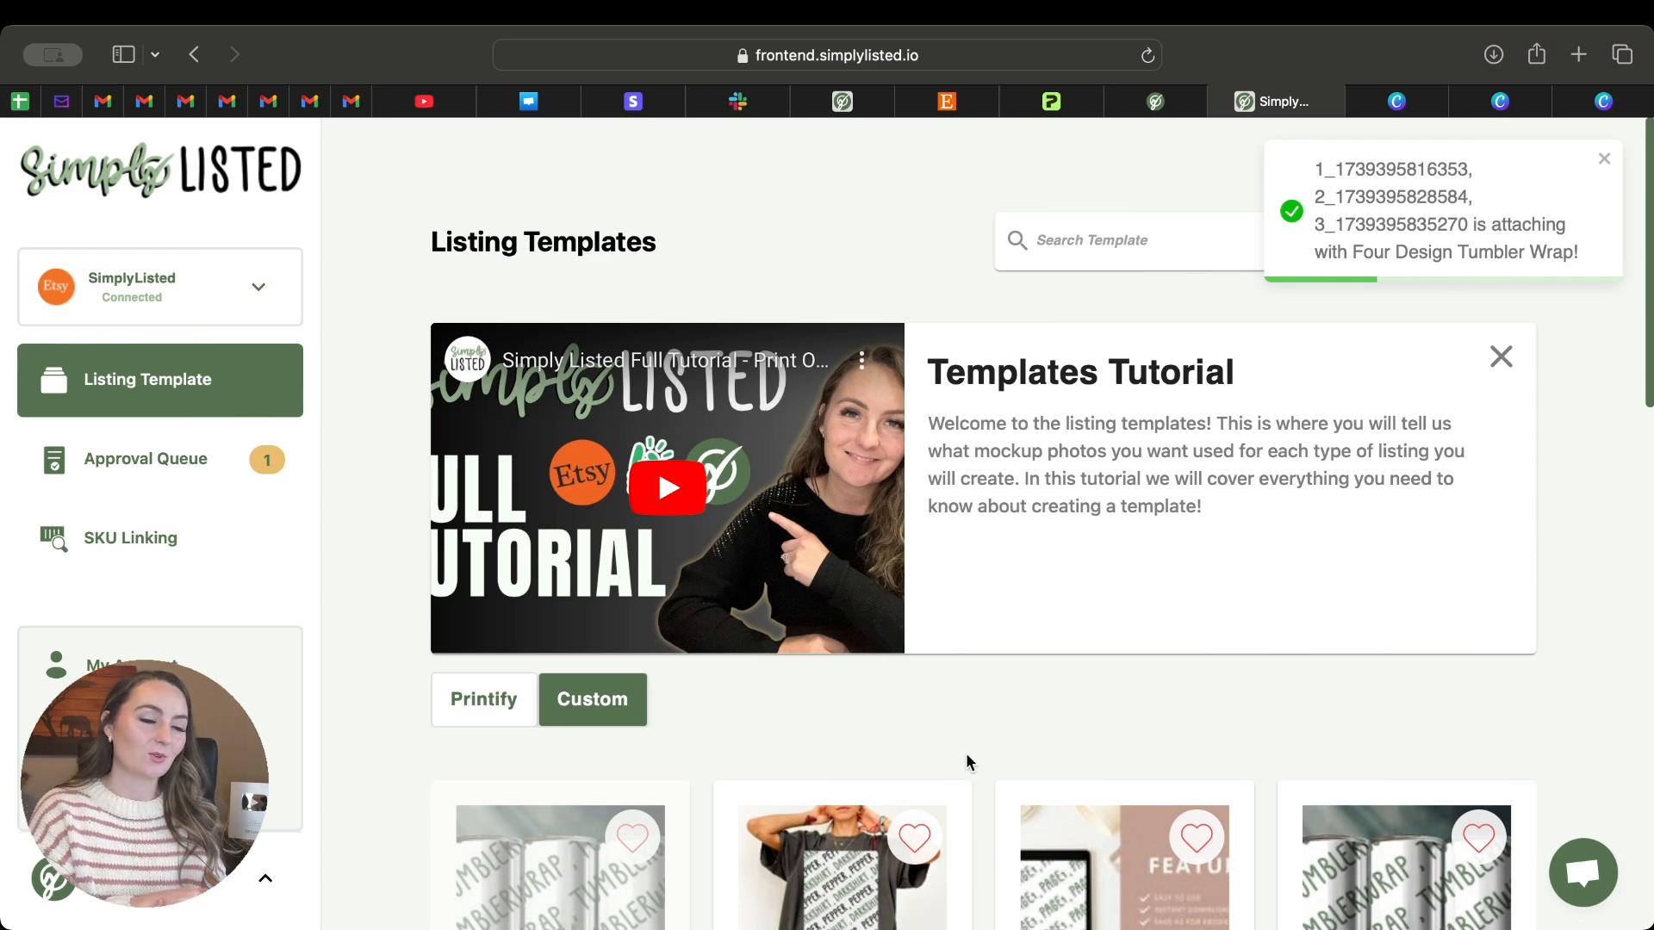
{"action": "left_click", "coordinate": [152, 459]}
{"action": "left_click", "coordinate": [678, 401]}
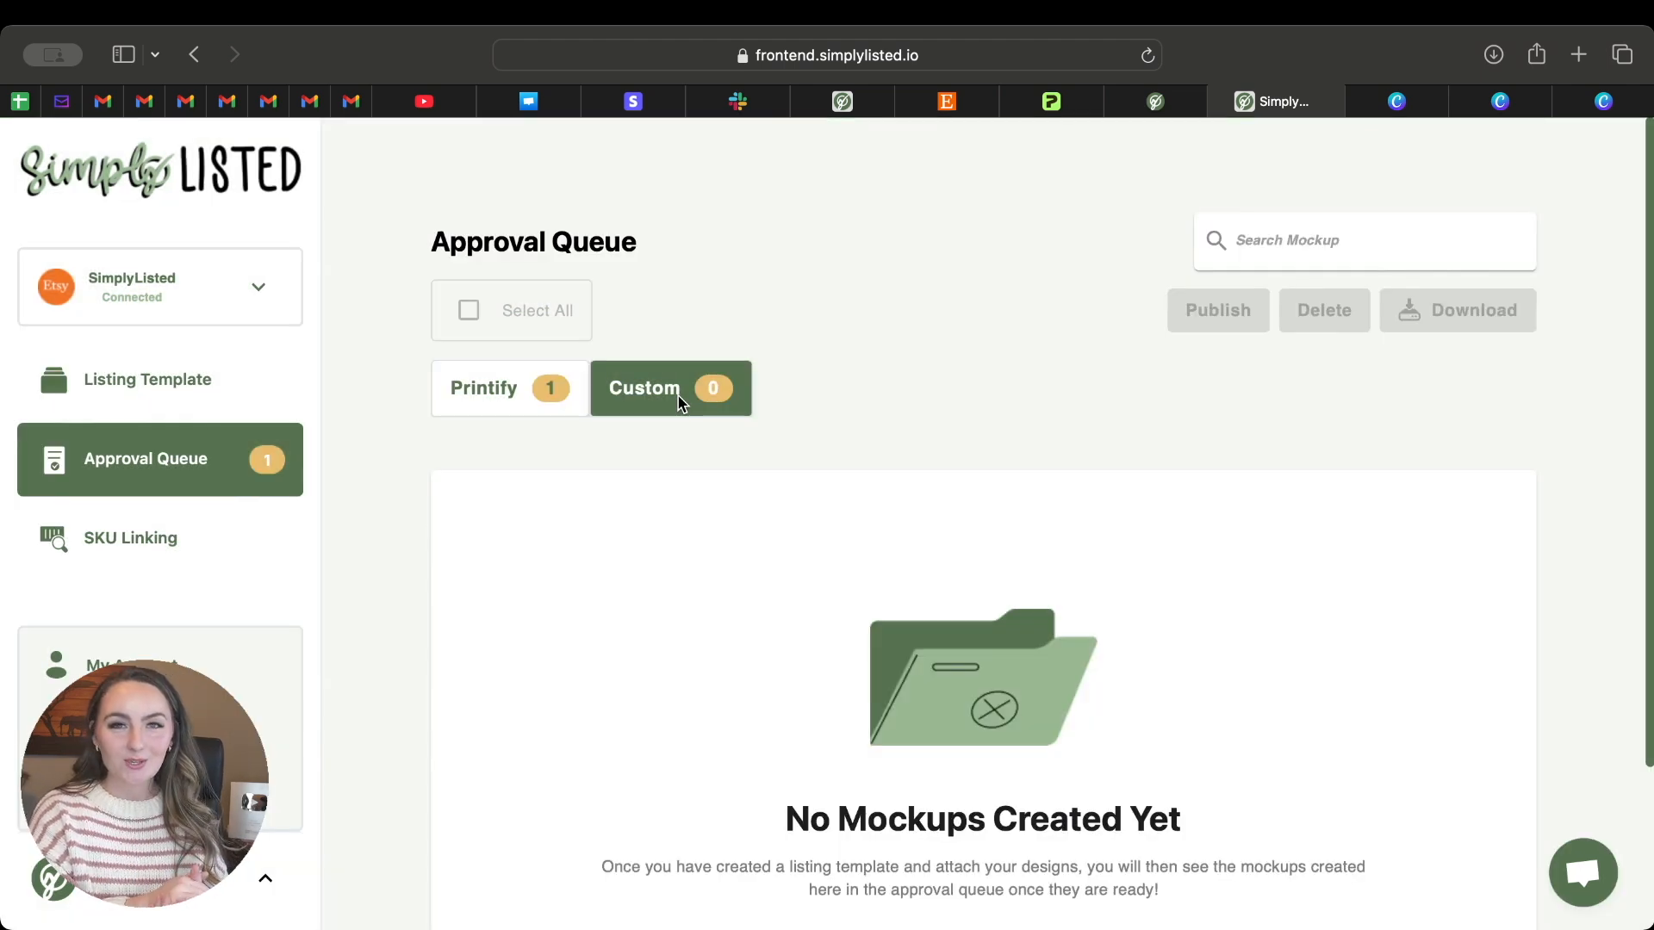
{"action": "scroll", "coordinate": [680, 403], "scroll_direction": "down", "scroll_amount": 3}
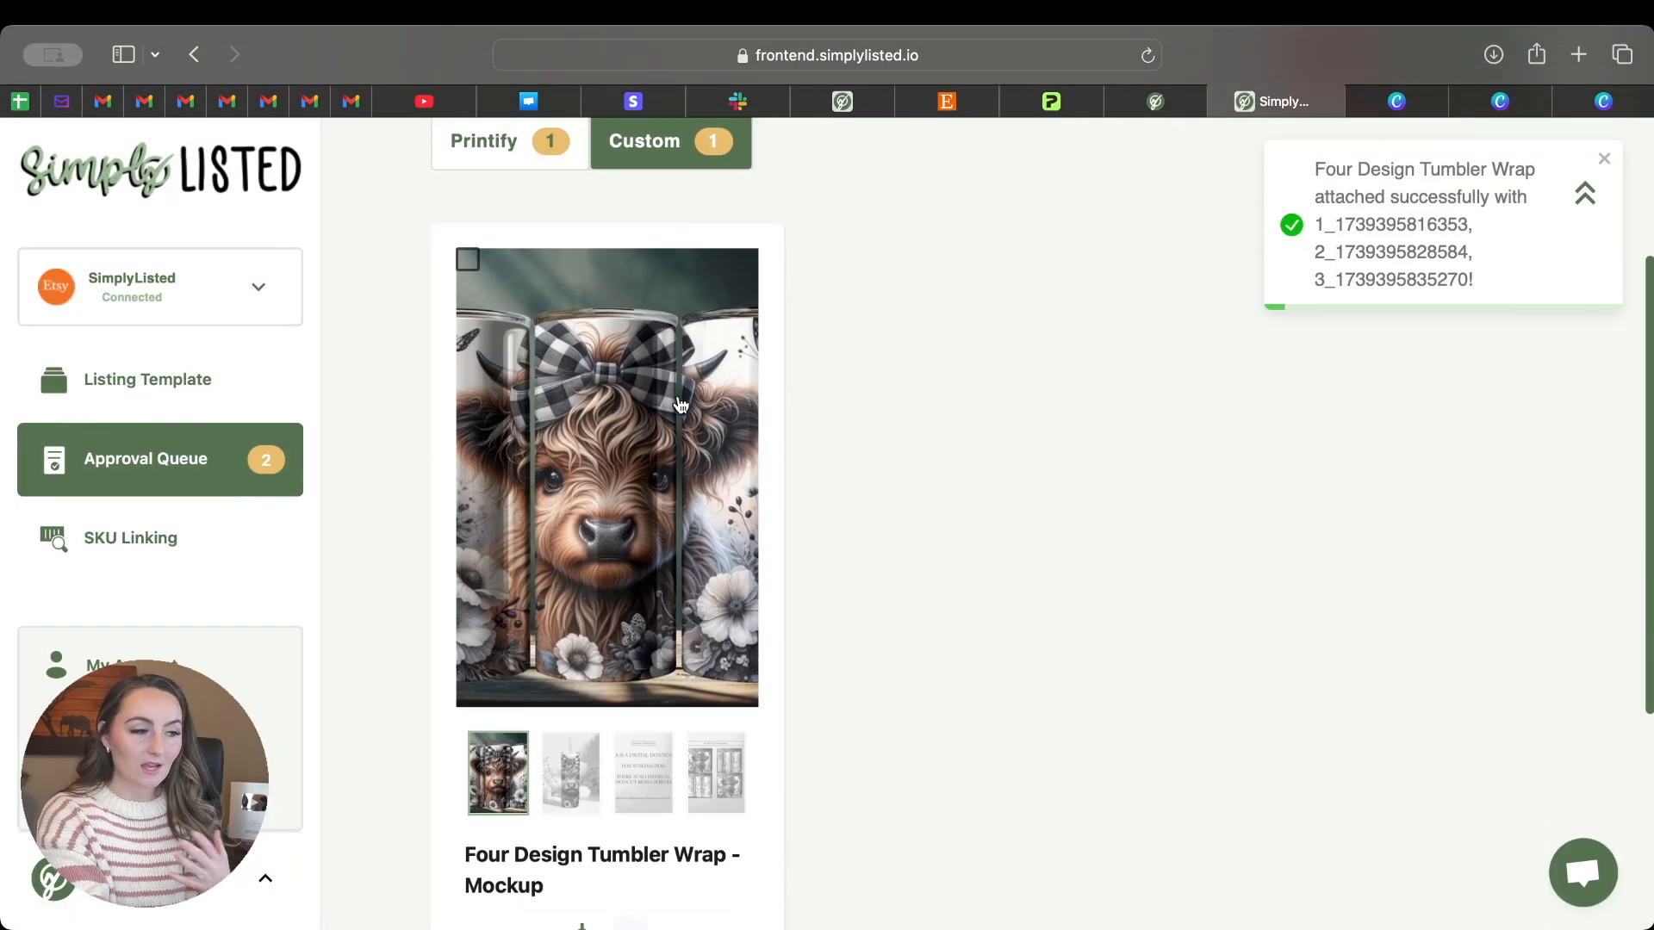
- Preview the Four Design Tumbler Wrap mockup, examining the single-tumbler and FOUR FILES INCLUDED images, and close the preview
{"action": "left_click", "coordinate": [600, 454]}
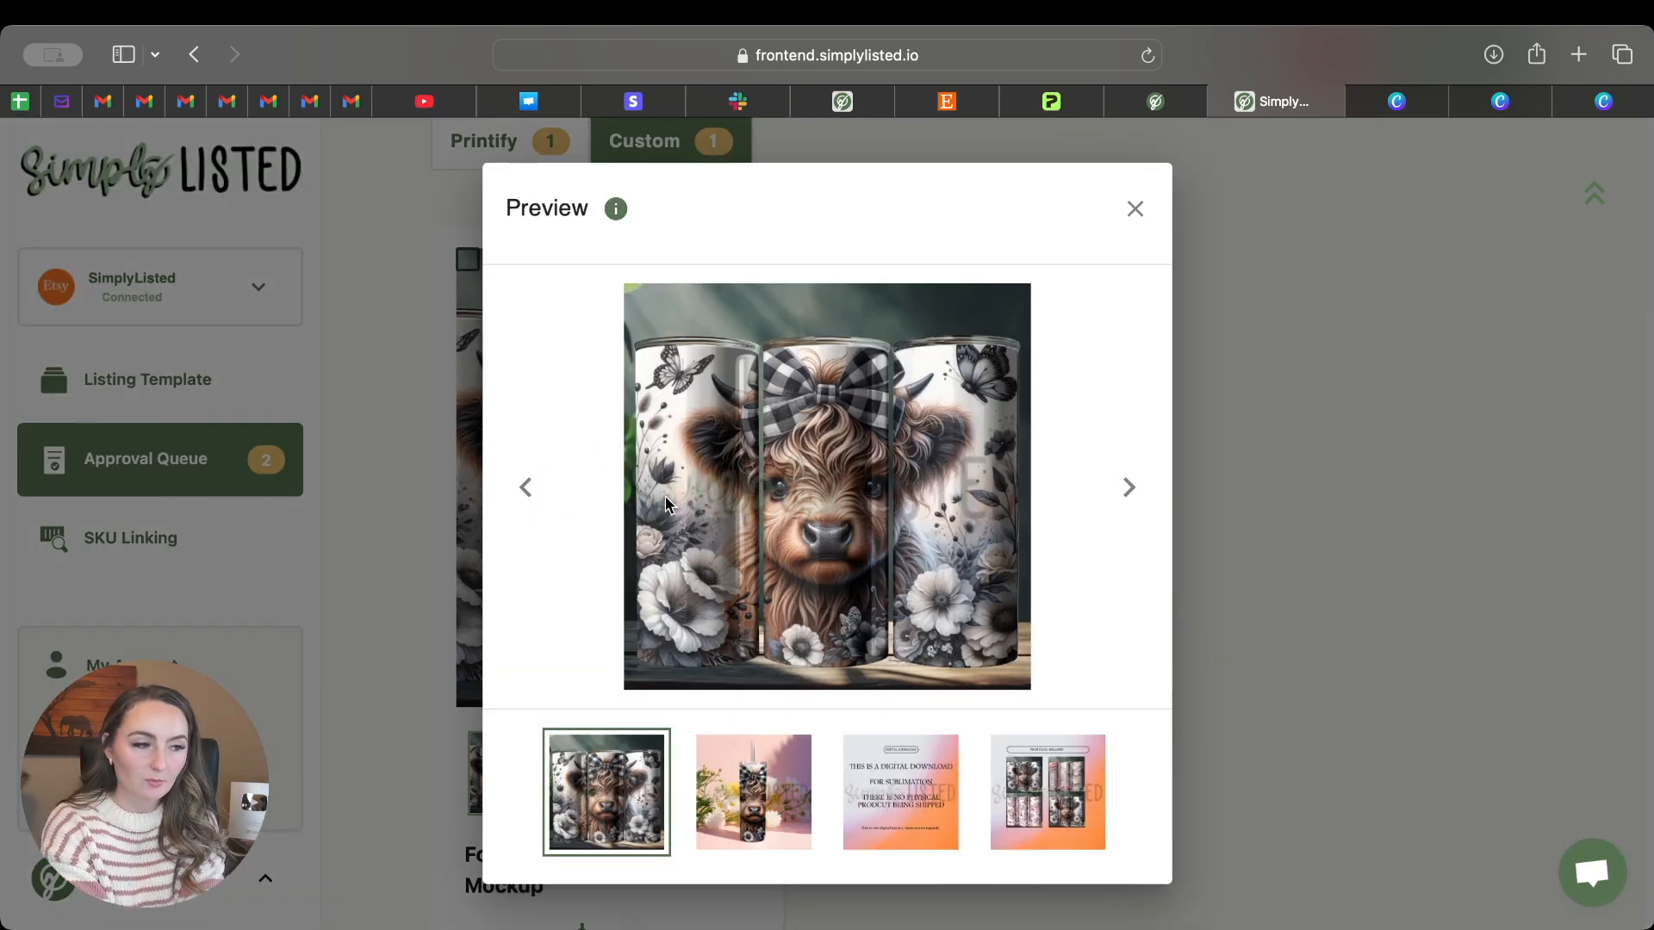
{"action": "left_click", "coordinate": [737, 786]}
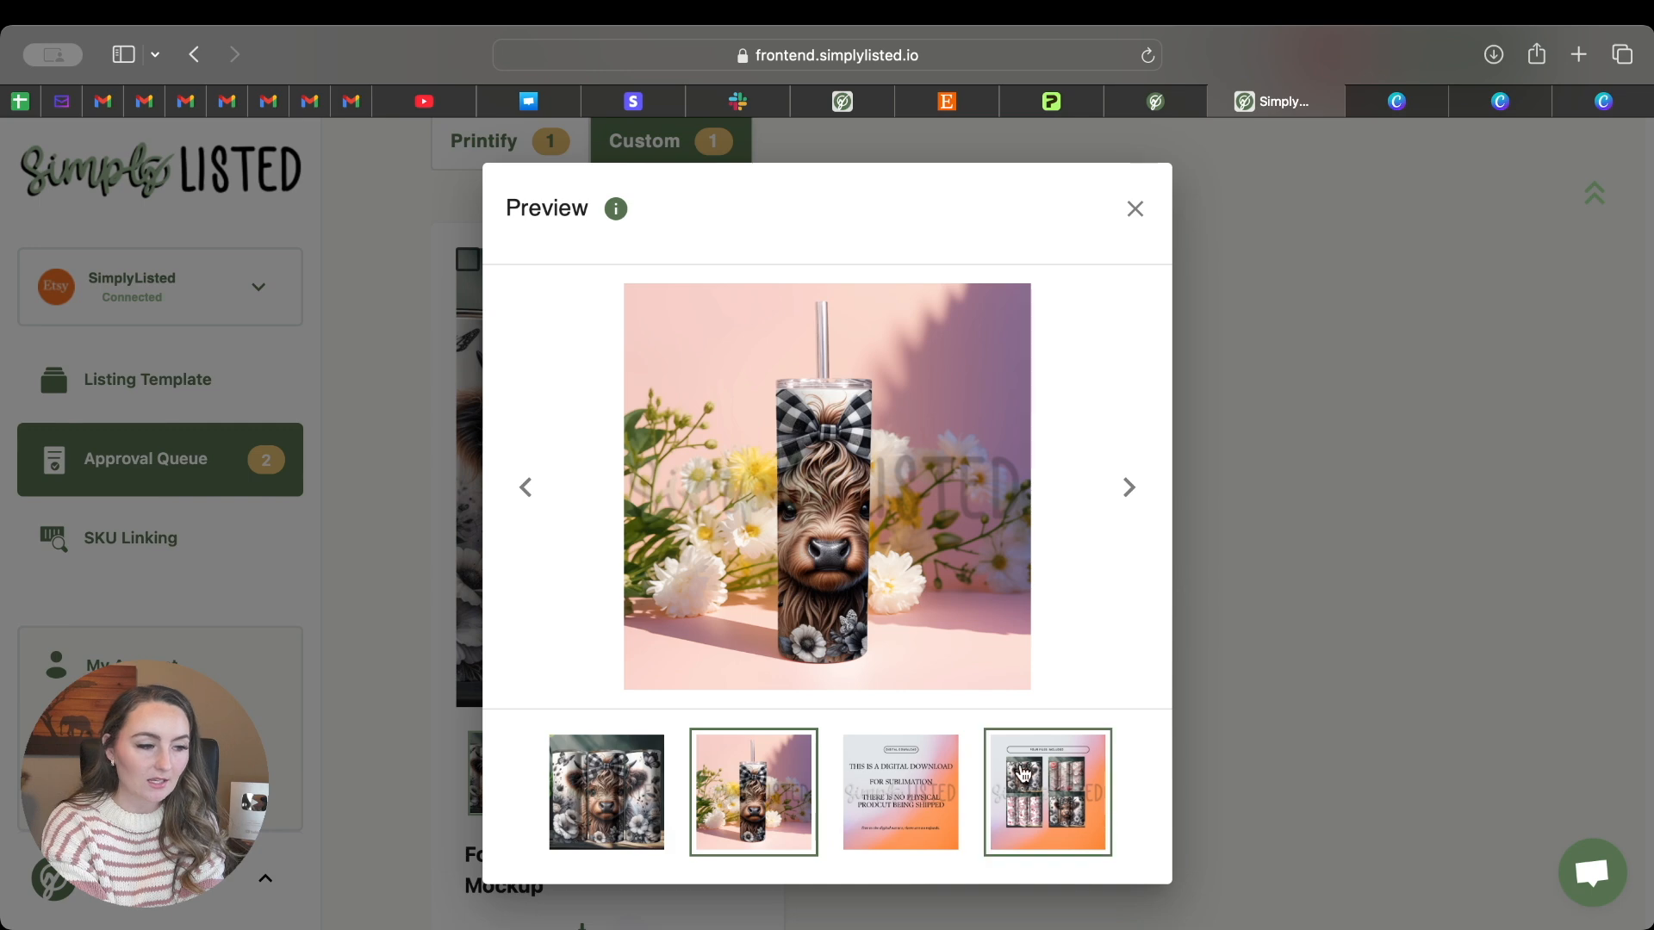
{"action": "left_click", "coordinate": [1025, 779]}
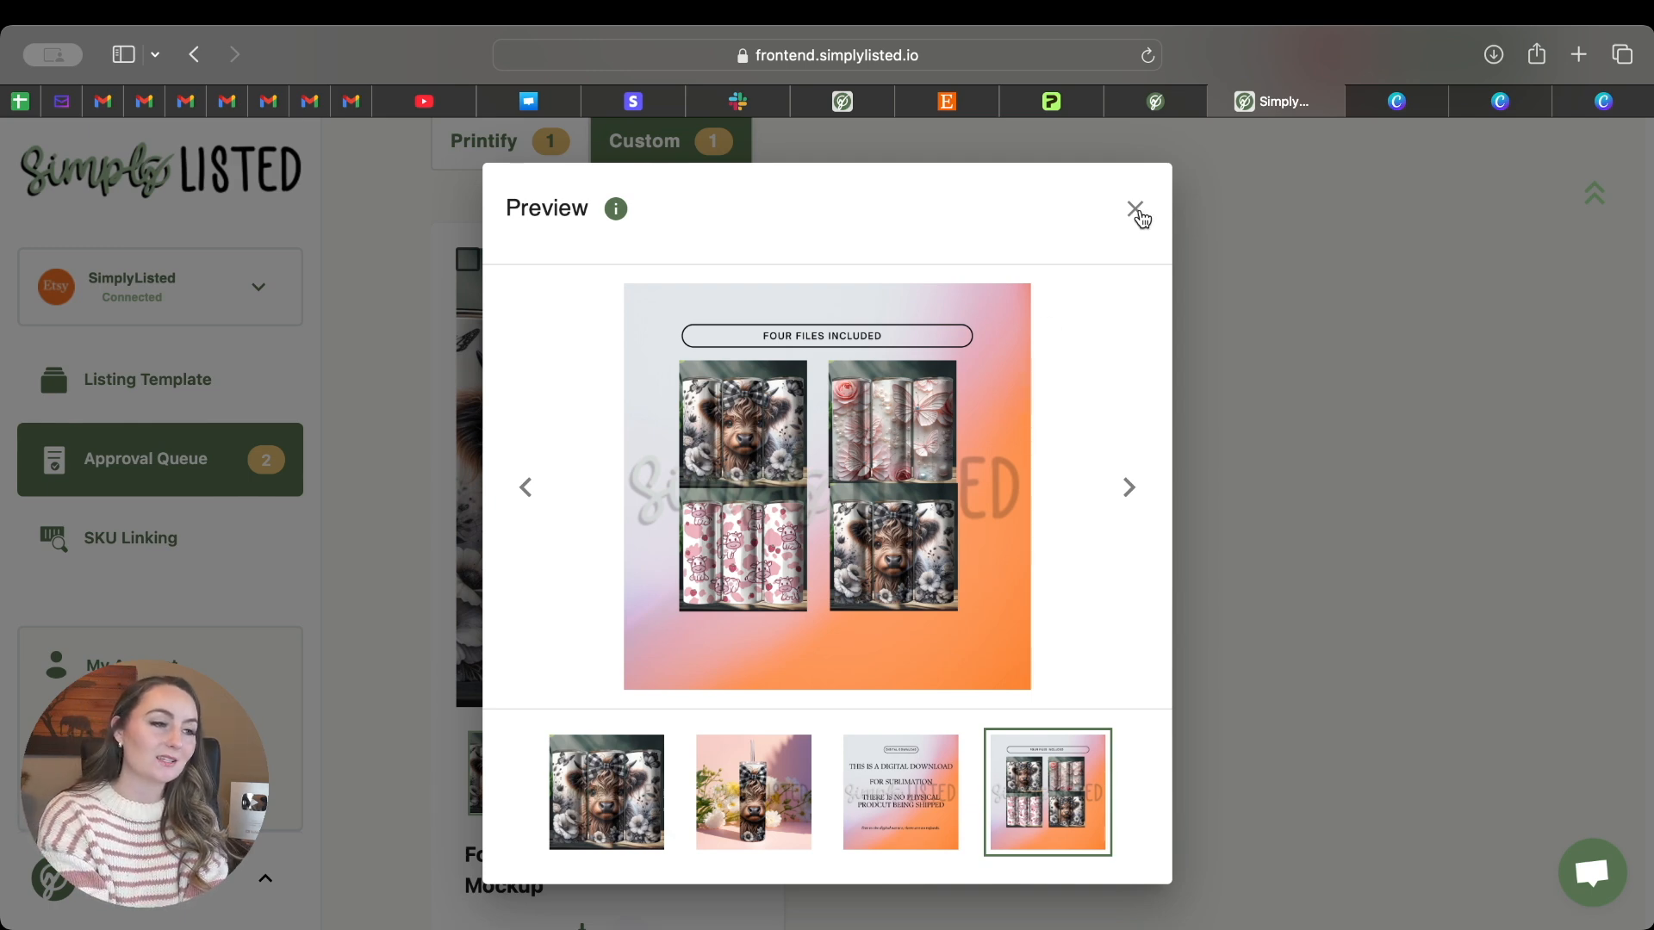
{"action": "left_click", "coordinate": [1135, 209]}
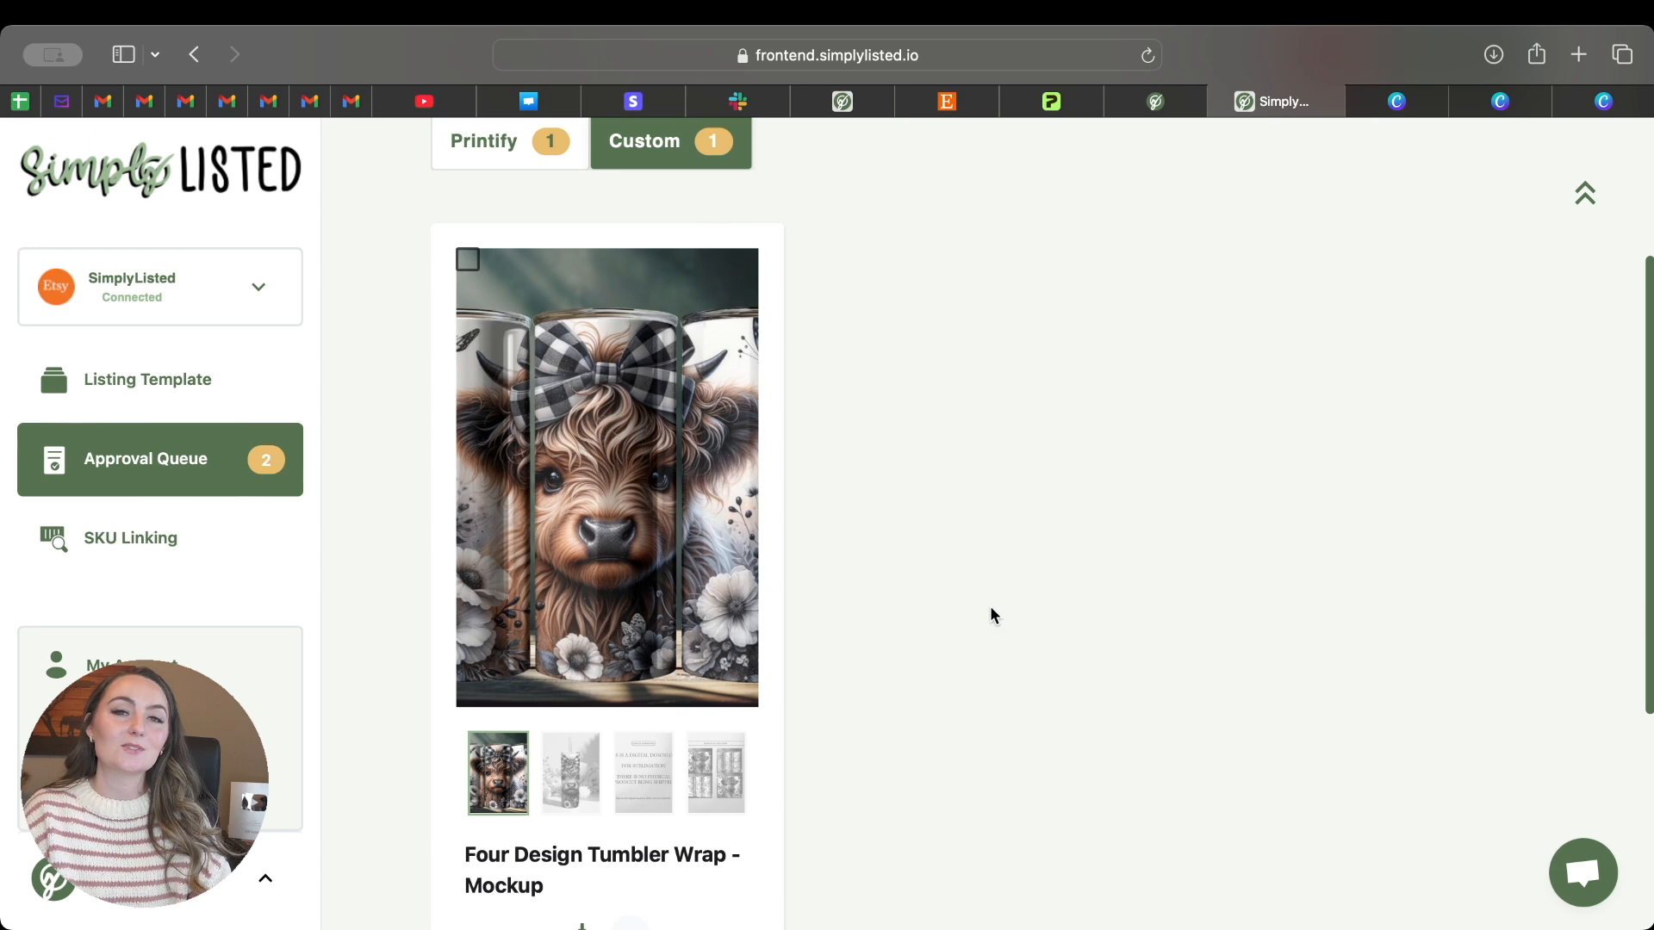